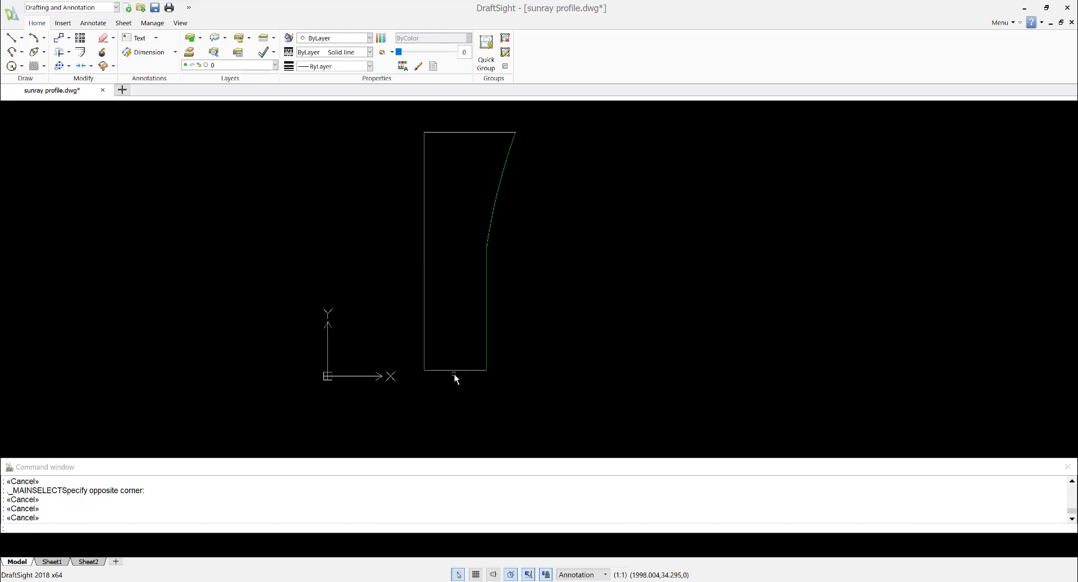
Mirror the entire half profile about its straight vertical edge, keeping the source entities.
drag(578, 109, 402, 387)
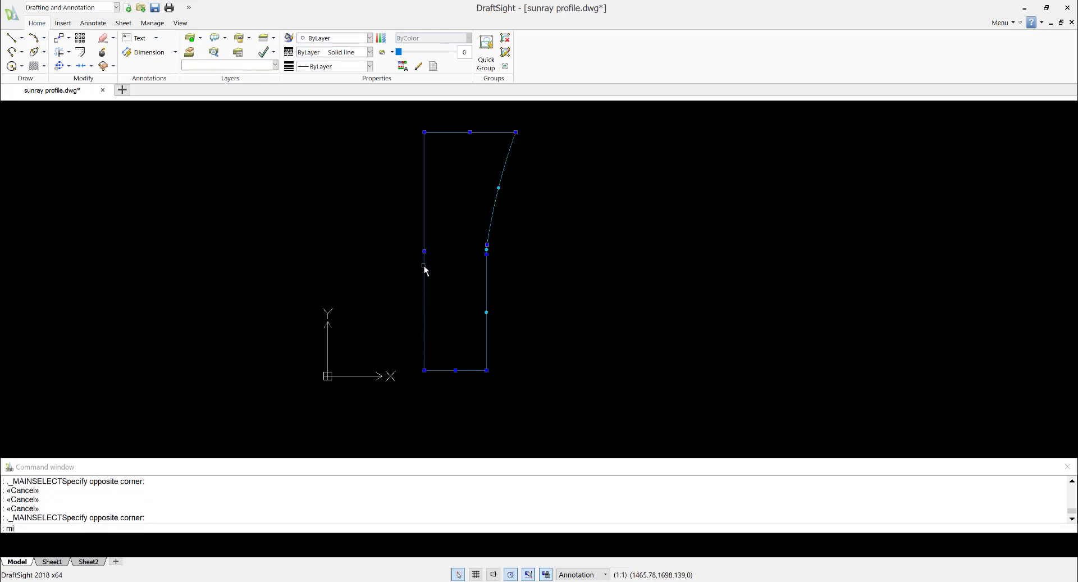
key(Return)
click(424, 370)
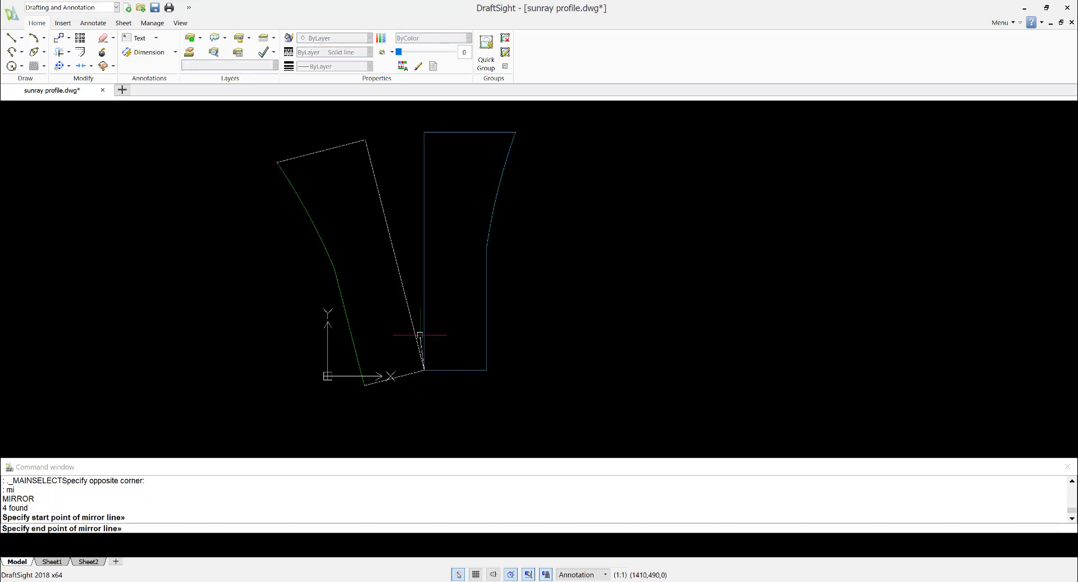
click(424, 291)
text(n)
key(Return)
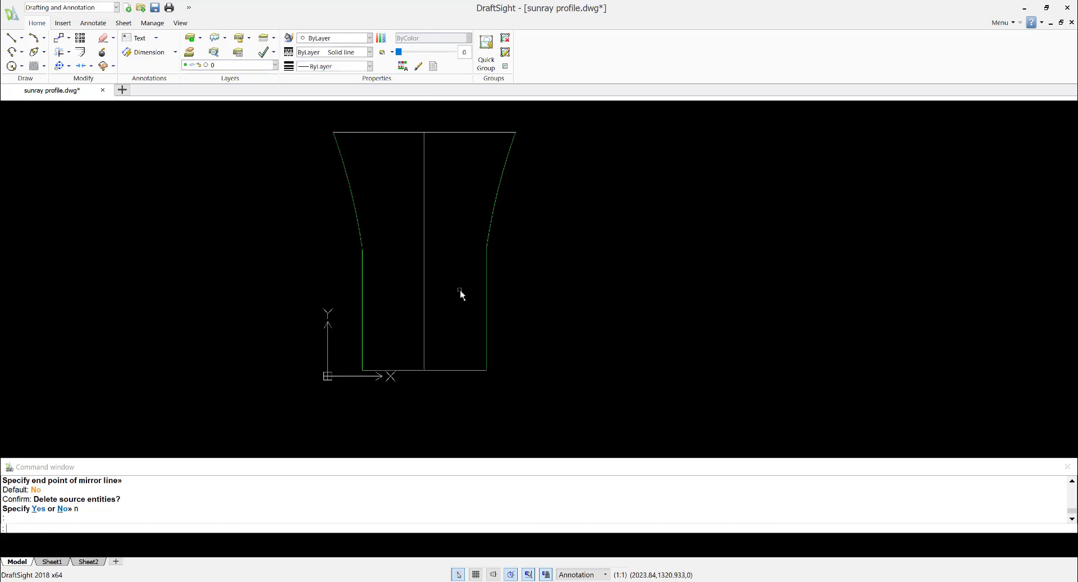
key(Escape)
Undo the view changes and the mirrored copy of the profile.
middle_drag(524, 304, 581, 353)
scroll(569, 342, down, 1)
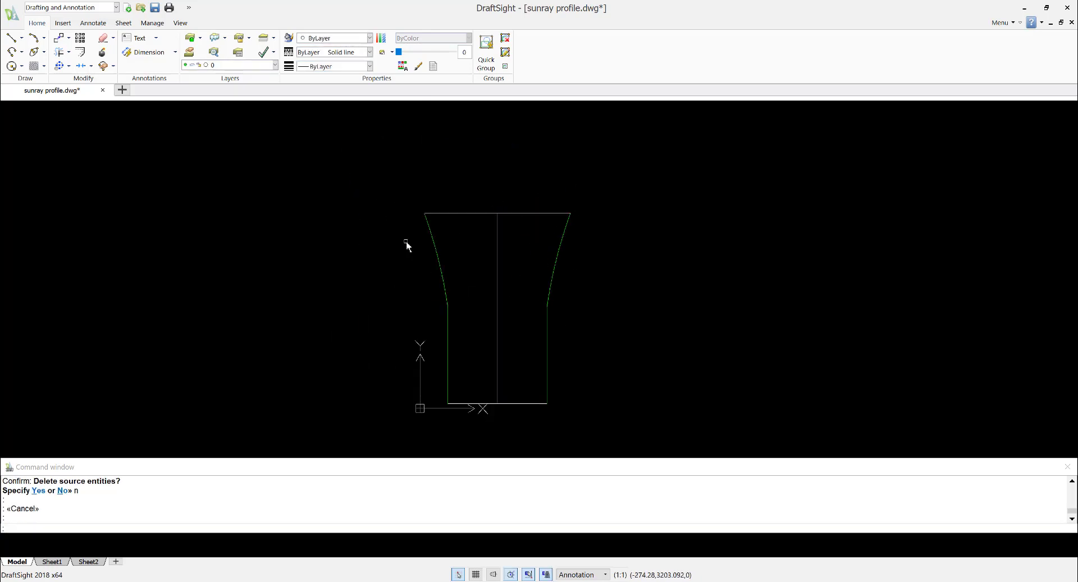
key(ctrl+z)
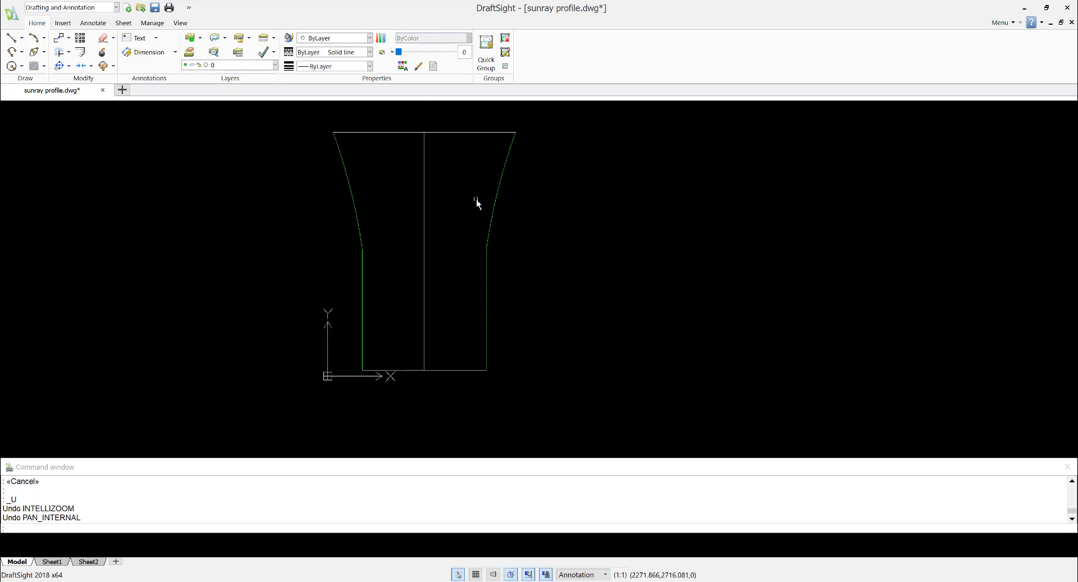
key(ctrl+z)
Delete the half profile's straight vertical centre line and save the drawing.
click(447, 196)
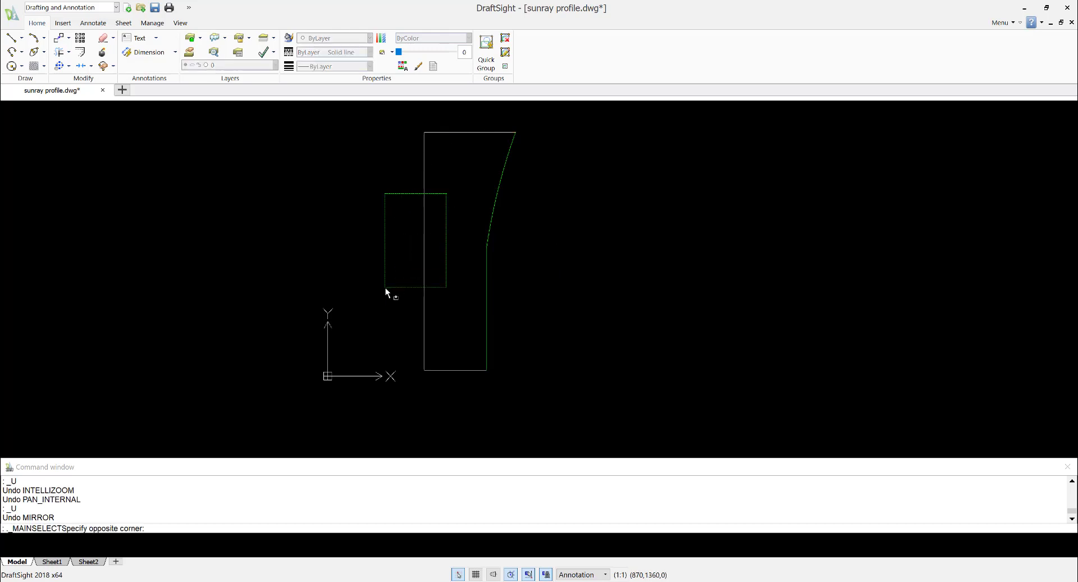
click(390, 276)
text(e)
key(Return)
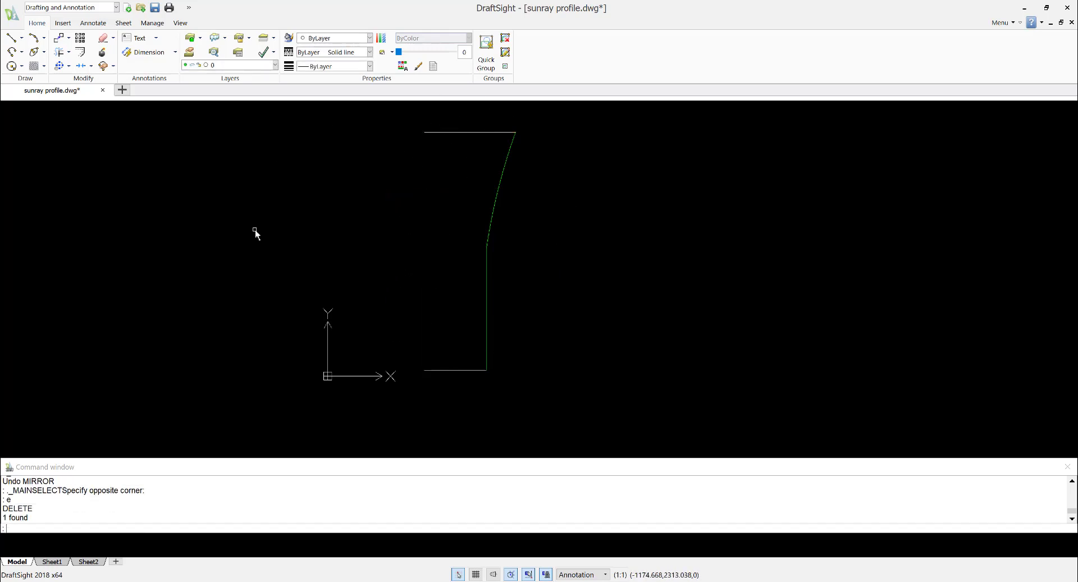
key(ctrl+s)
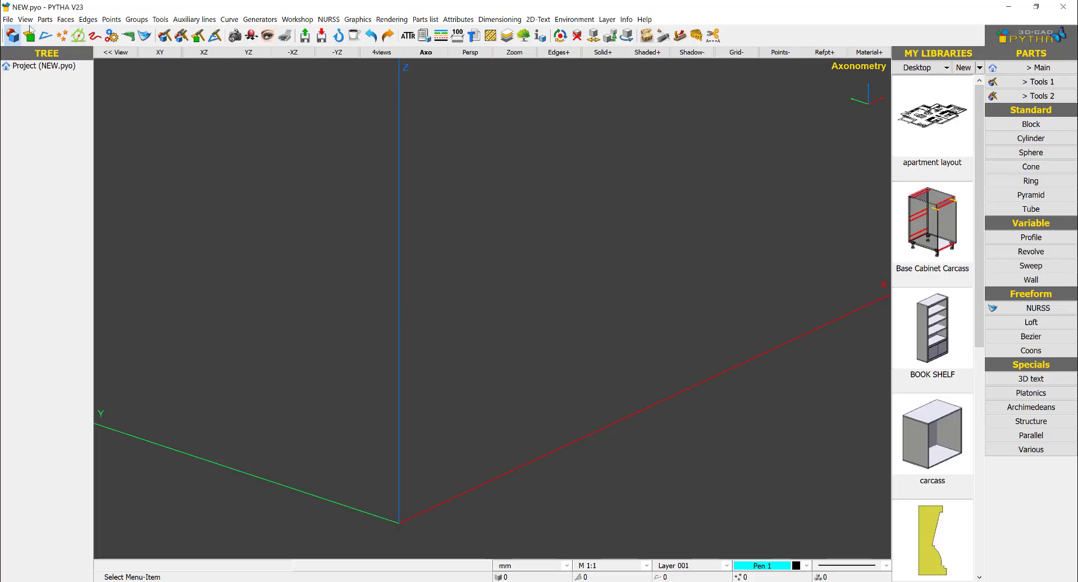
Switch to PYTHA and import the DWG file "sunray profile" from the Desktop.
click(8, 22)
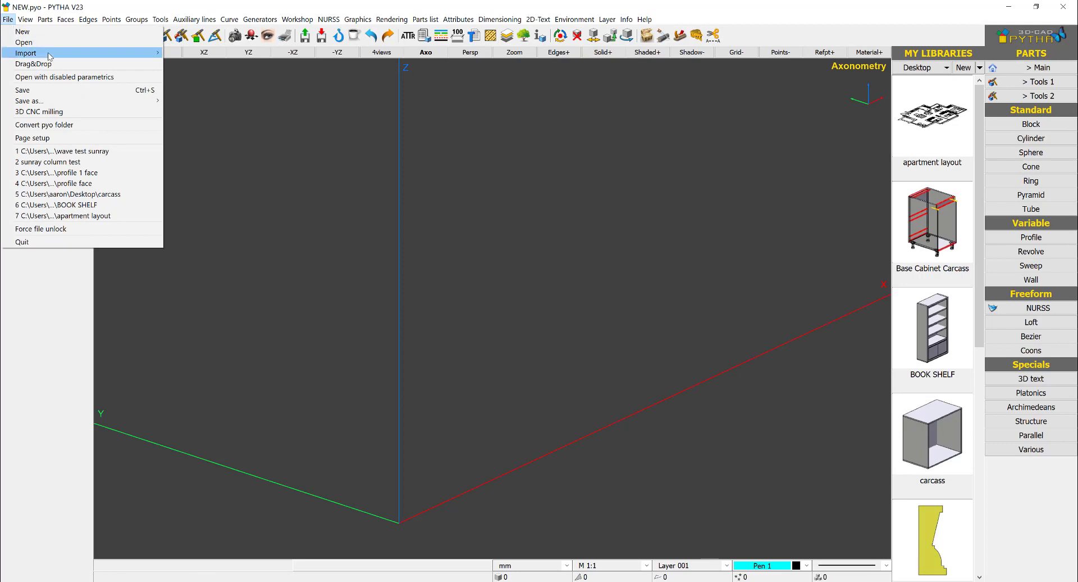
mouse_move(34, 53)
click(226, 79)
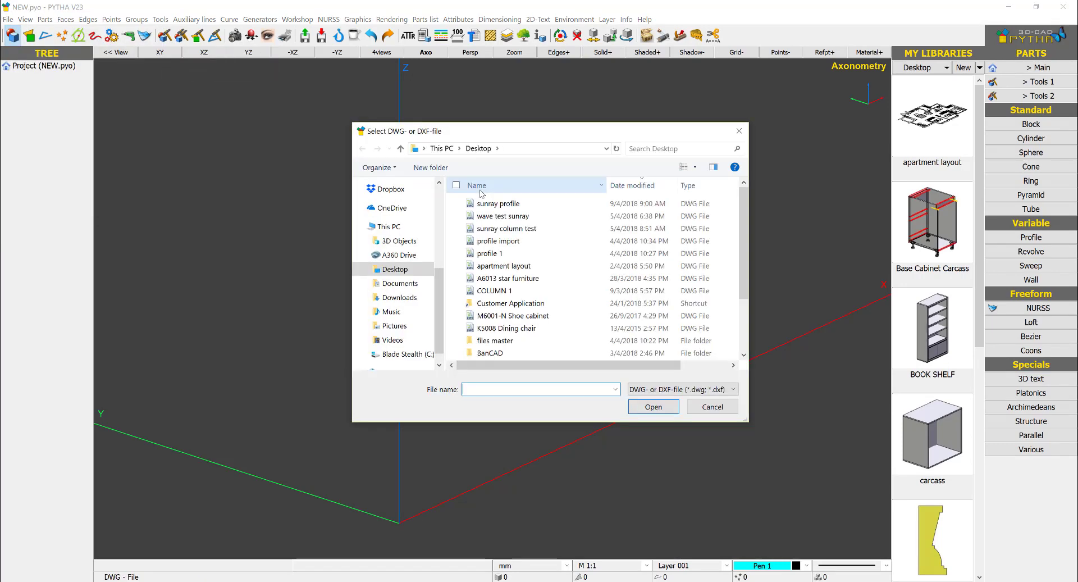
double_click(534, 206)
Join all the imported profile pieces into one part with Close chain at their points.
scroll(619, 274, down, 5)
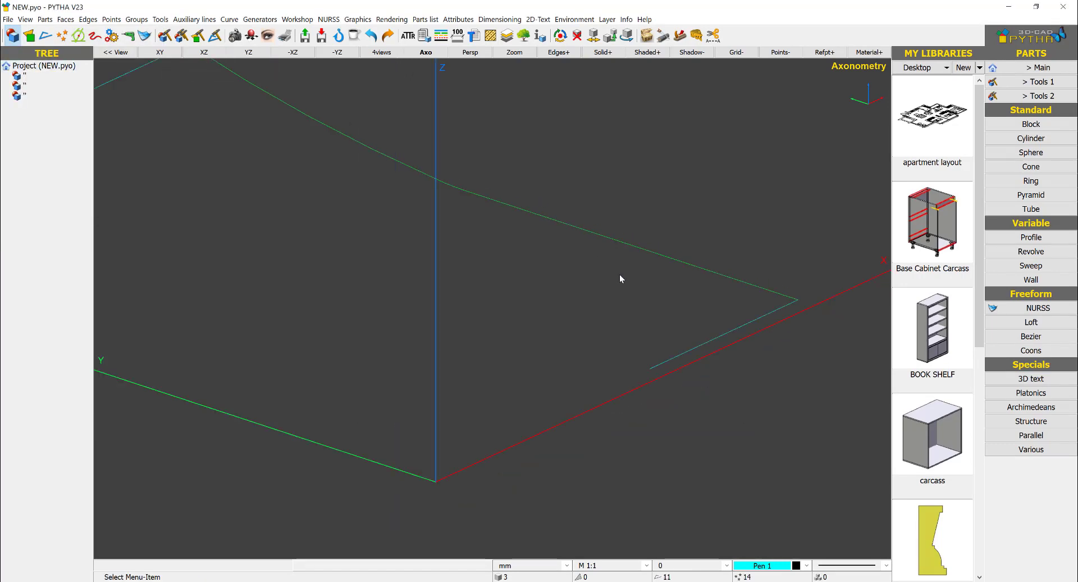
middle_drag(687, 328, 665, 351)
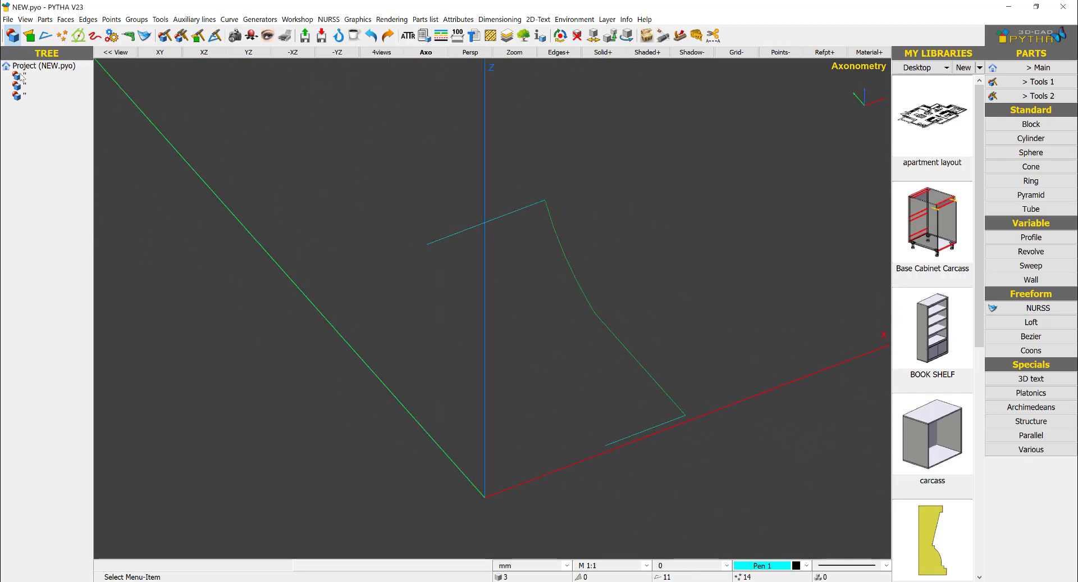
click(1043, 68)
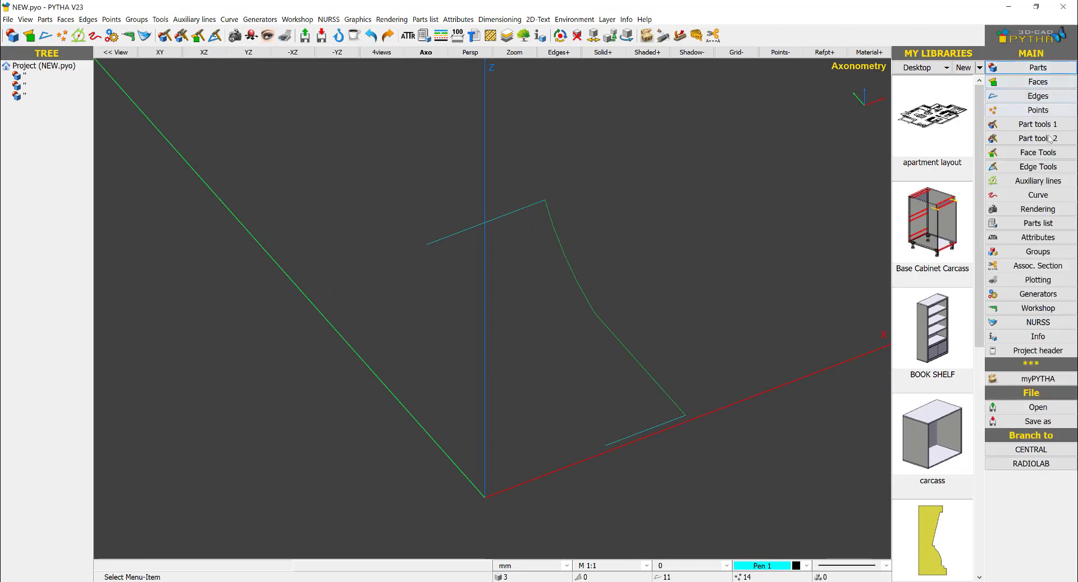
click(1040, 167)
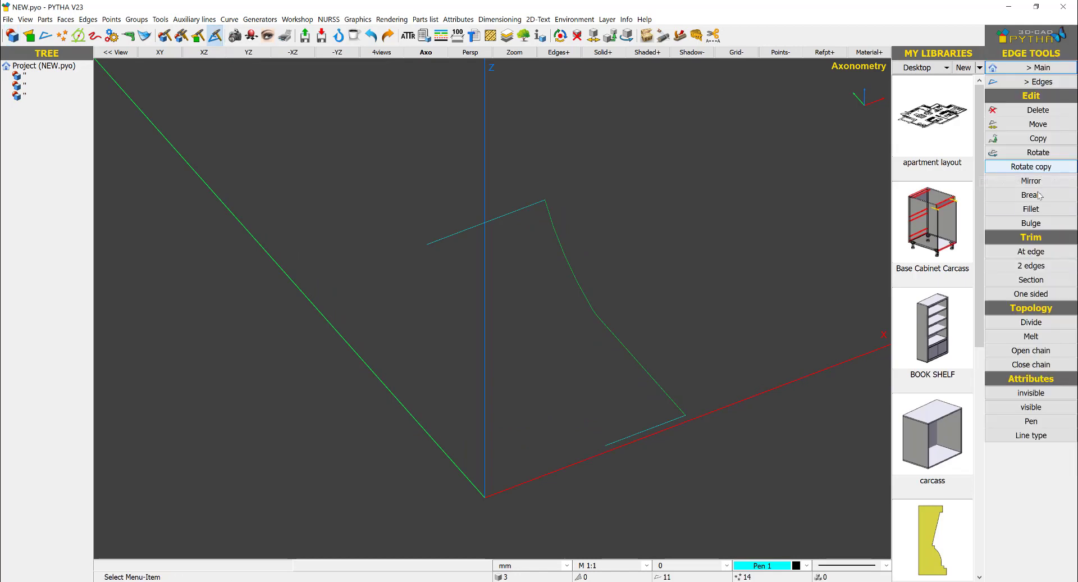
click(1034, 364)
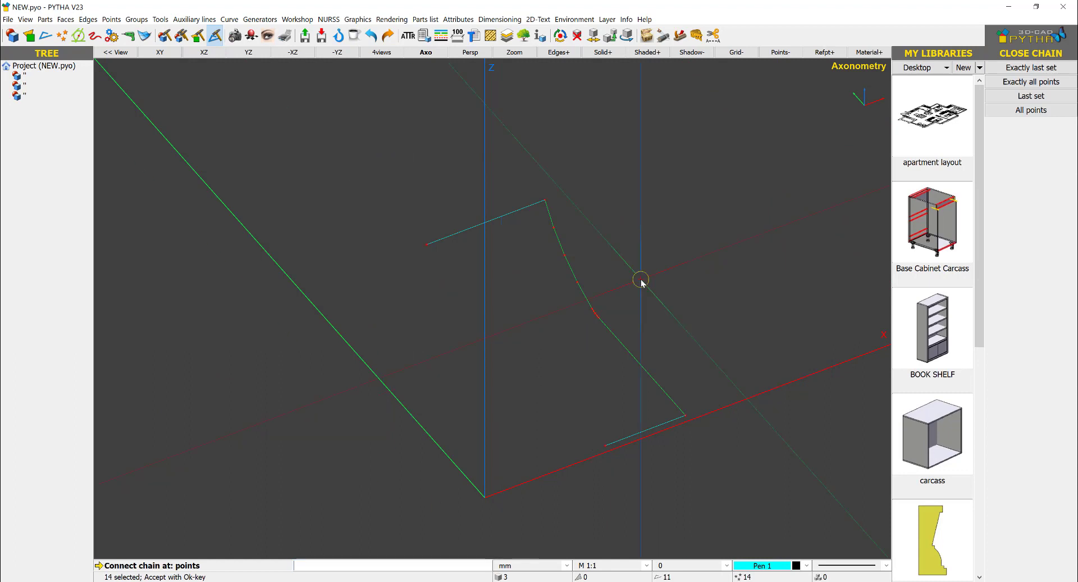
right_click(641, 280)
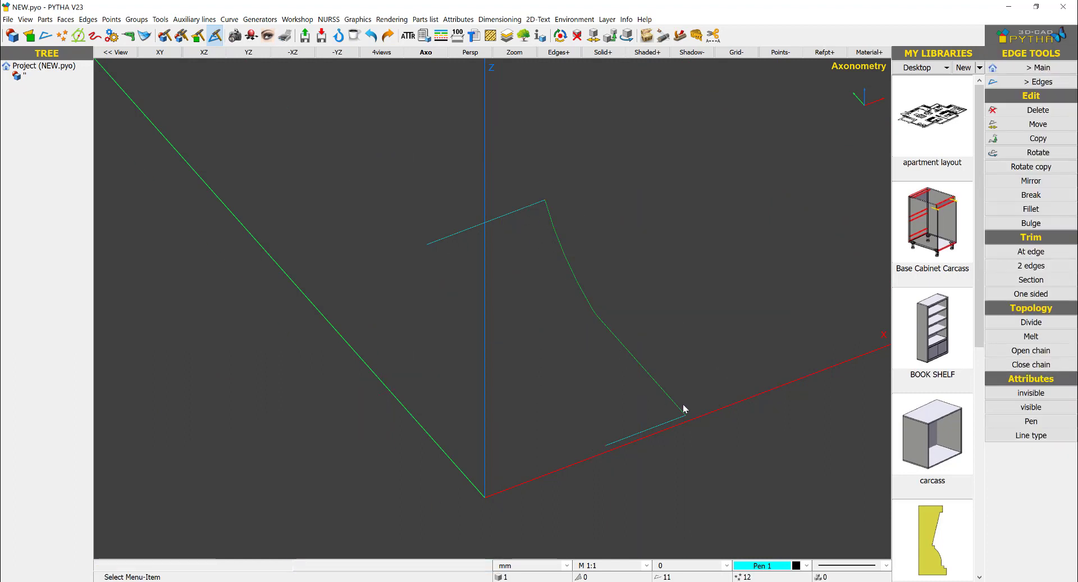
Rotate the profile 90° about the X axis around its center so it stands upright.
right_click(660, 242)
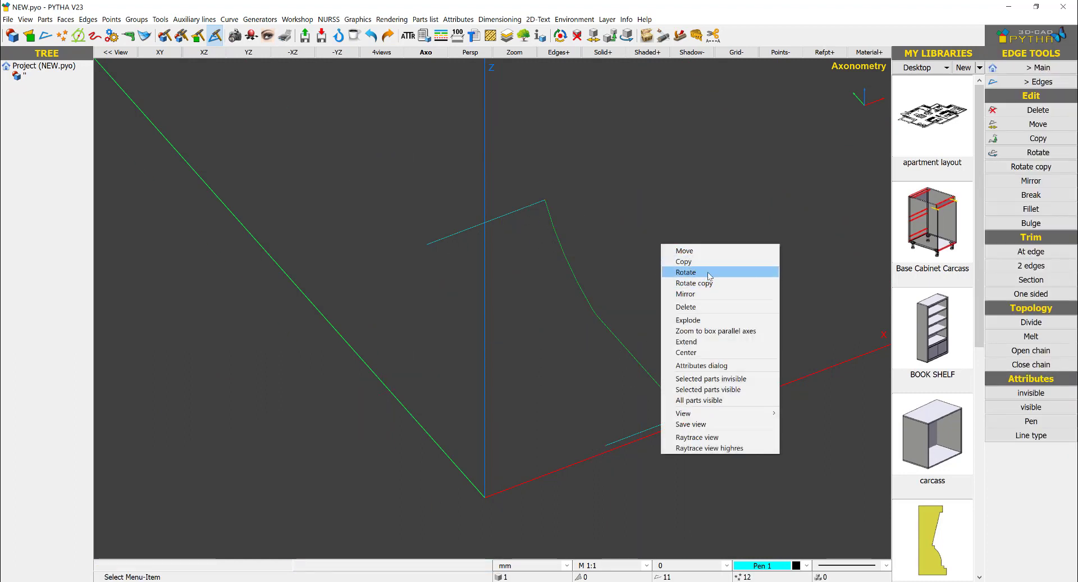
click(680, 272)
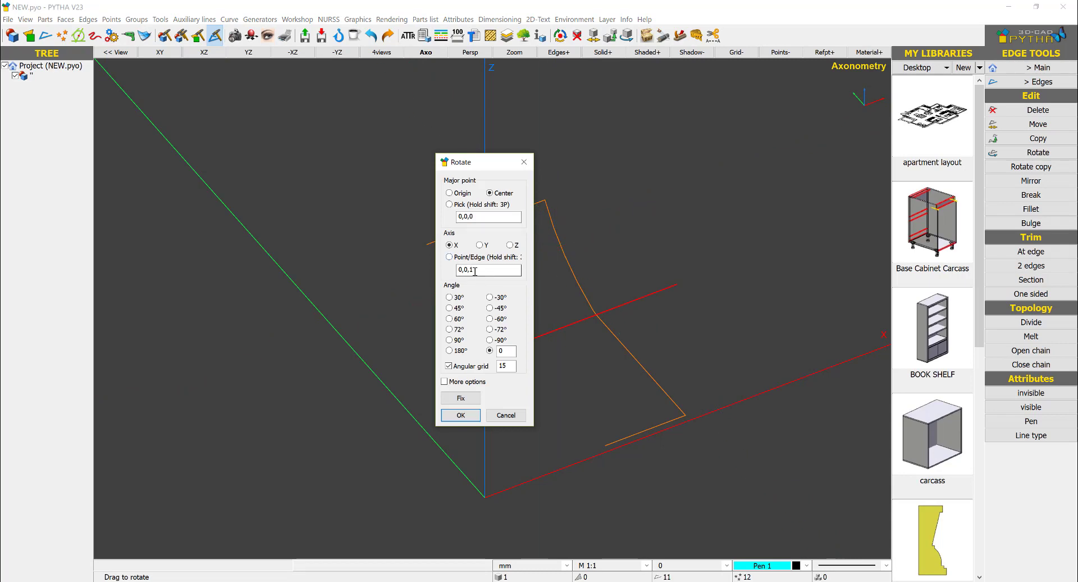
click(450, 340)
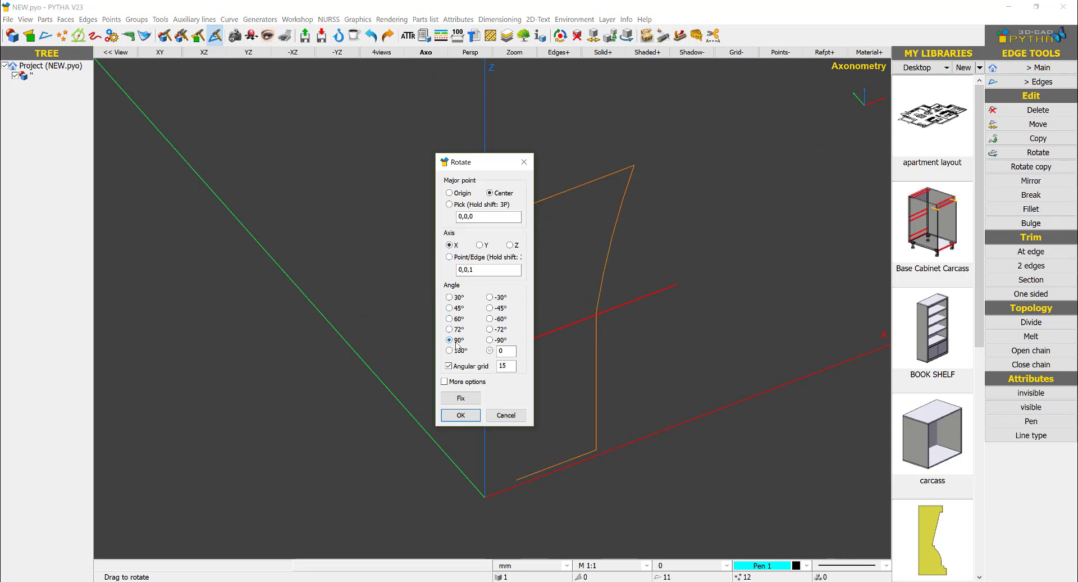
click(463, 421)
Move the upright profile from the free end of its lower edge to the origin.
right_click(679, 230)
click(702, 233)
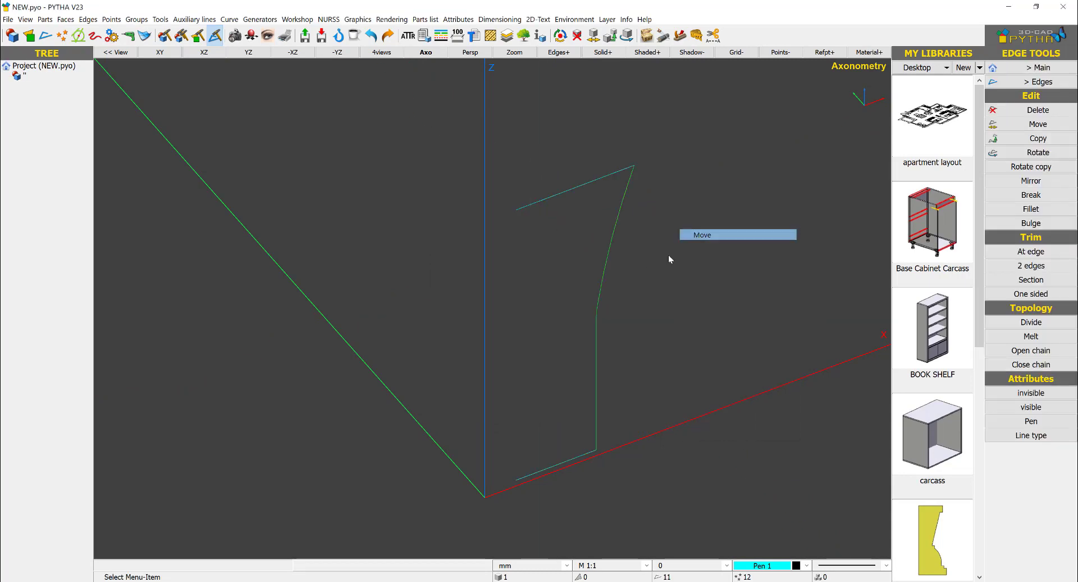
click(517, 485)
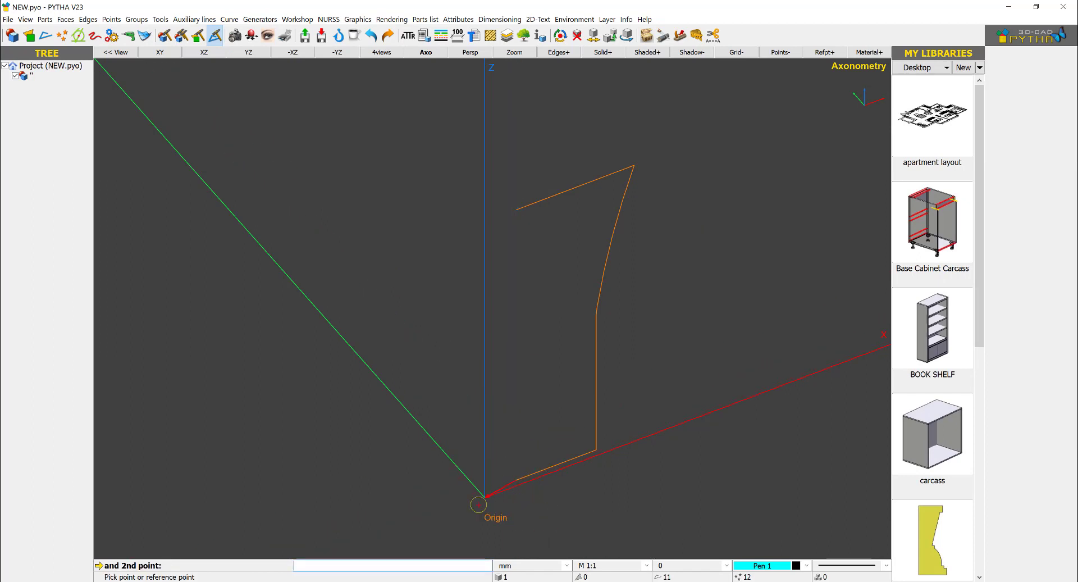
click(485, 496)
key(Return)
Revolve the profile's whole chain of edges around the Z axis into a column.
middle_drag(446, 318, 595, 328)
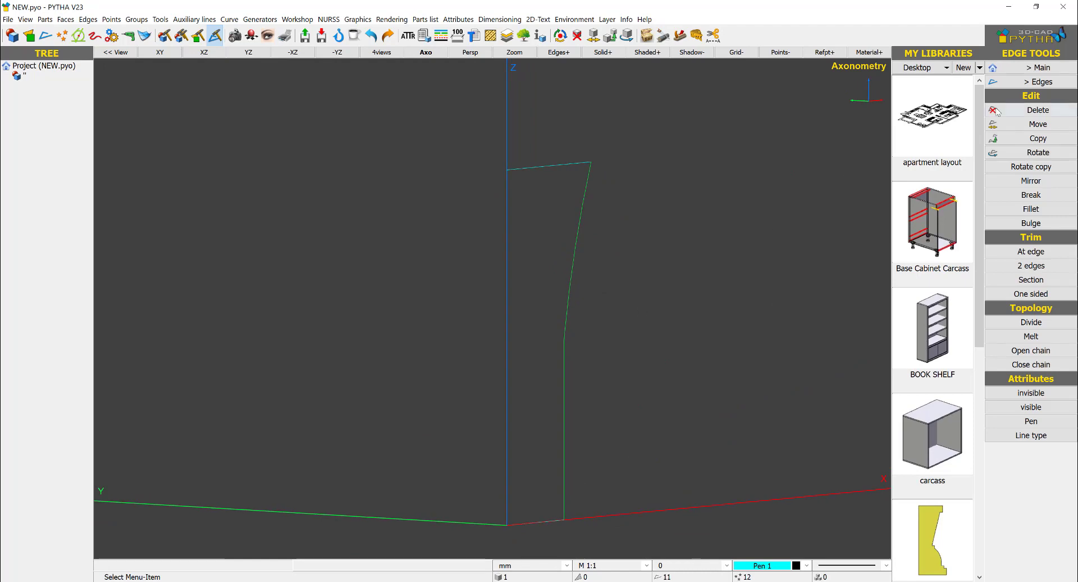
click(1023, 69)
click(1029, 74)
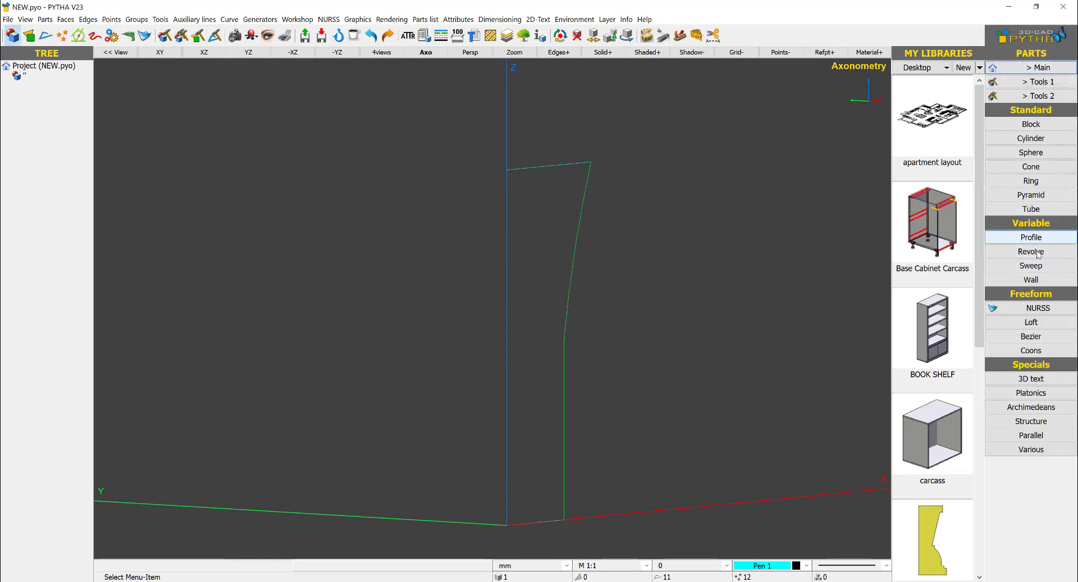
click(1037, 254)
click(584, 203)
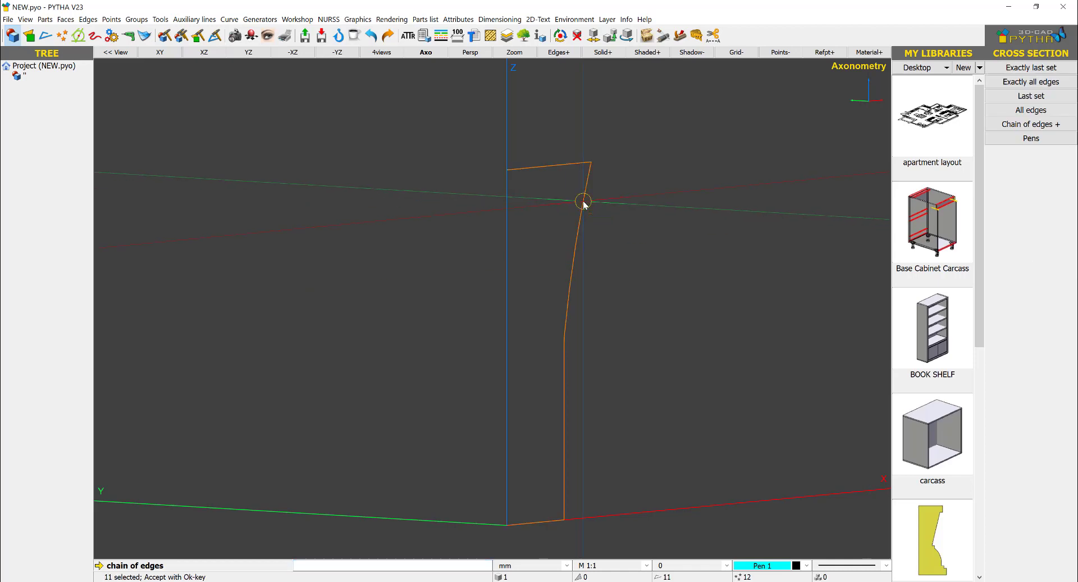
right_click(689, 186)
right_drag(683, 198, 674, 208)
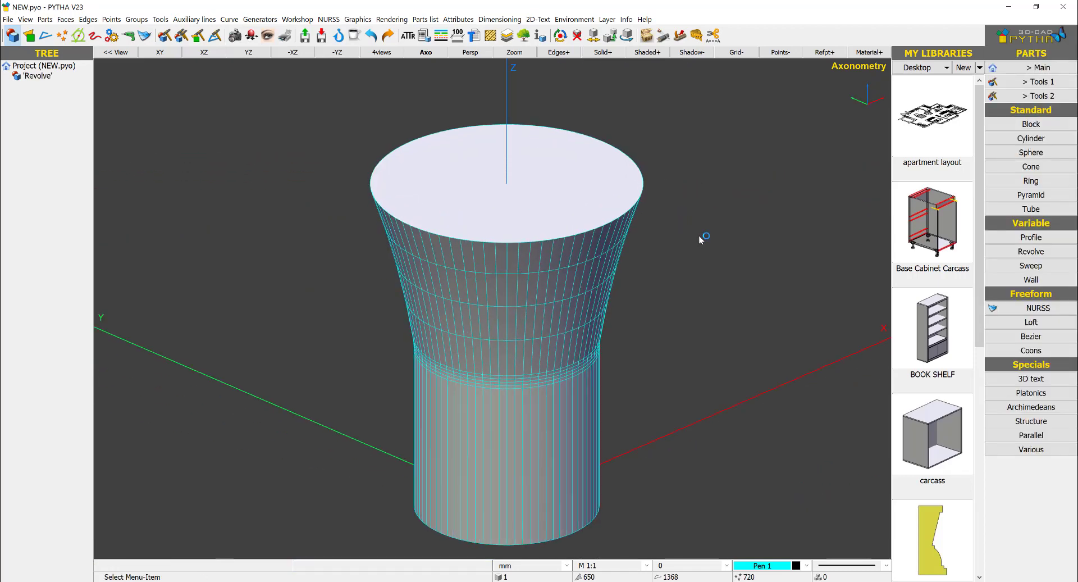
right_click(699, 233)
click(654, 285)
right_drag(709, 426, 753, 380)
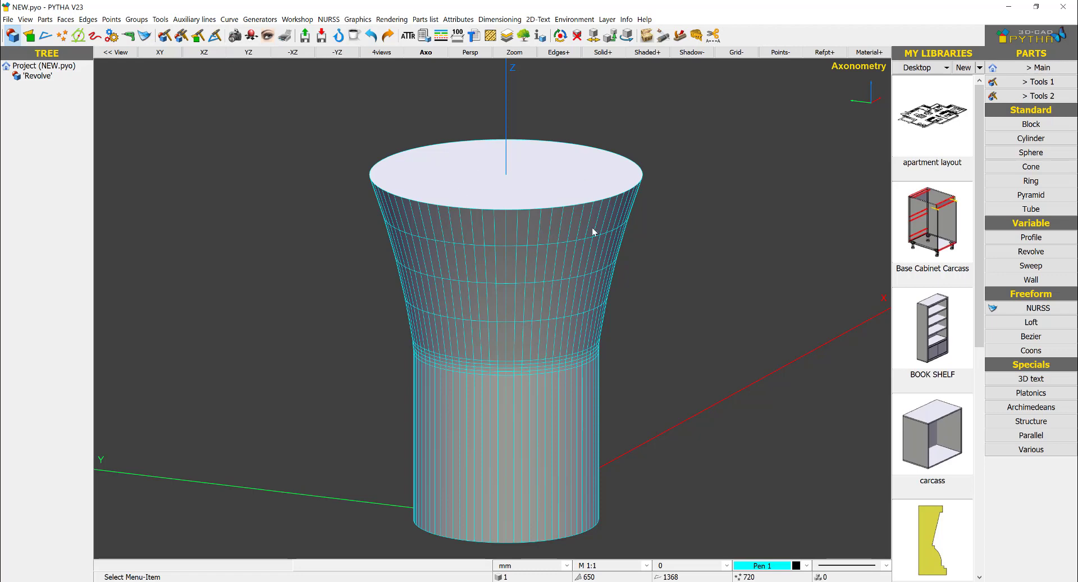
right_drag(593, 231, 615, 126)
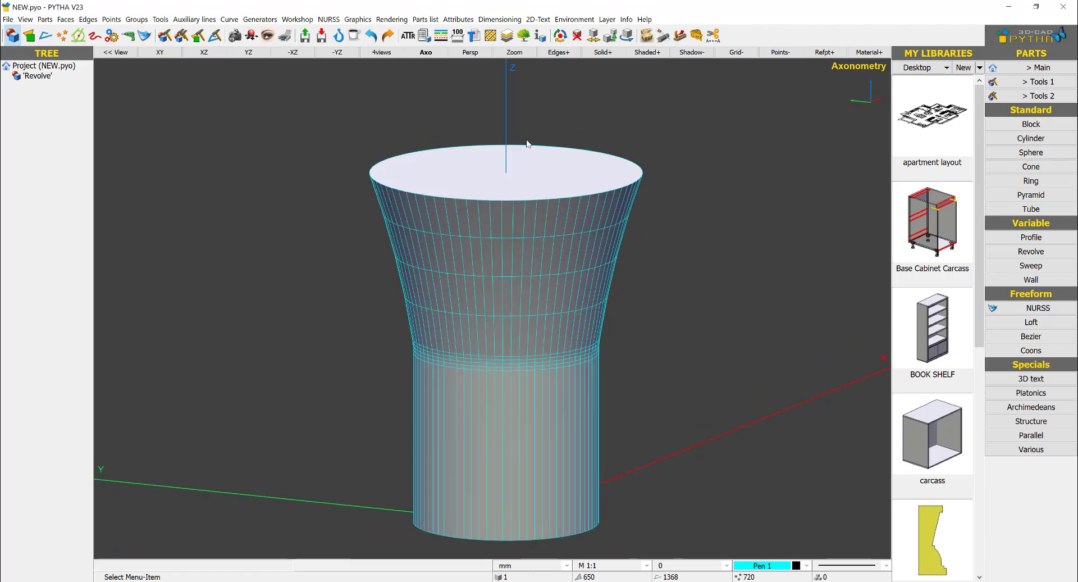
click(560, 36)
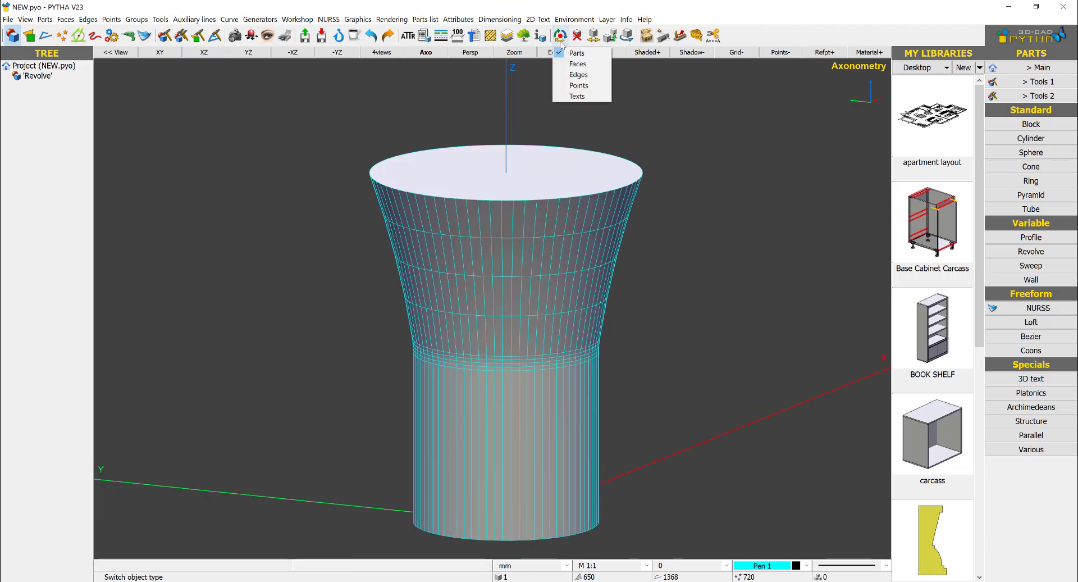
click(787, 123)
Delete the round top and bottom faces of the revolved column, leaving an open shell.
click(1045, 68)
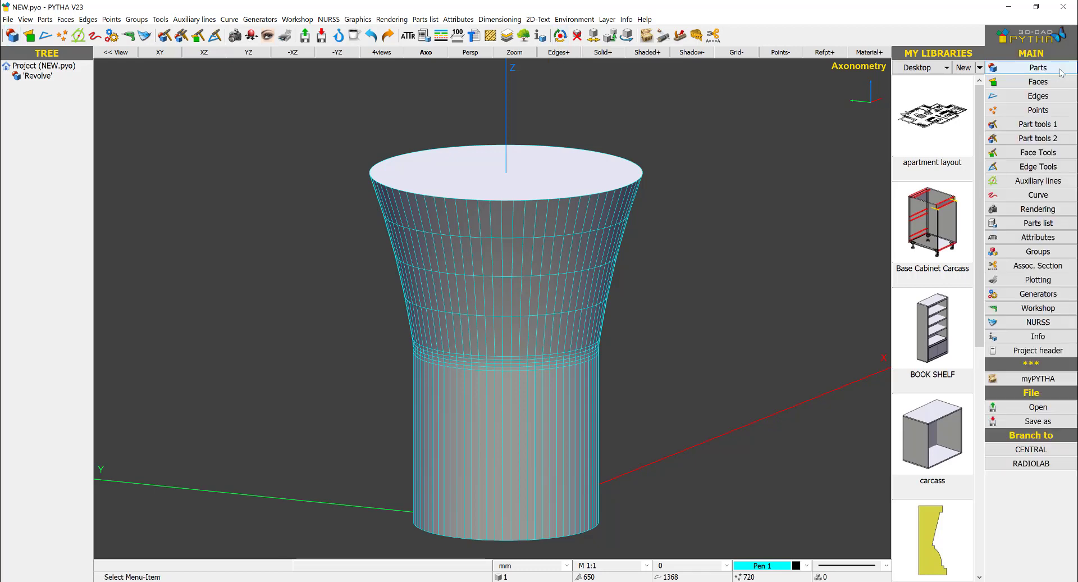
click(1038, 152)
click(1039, 109)
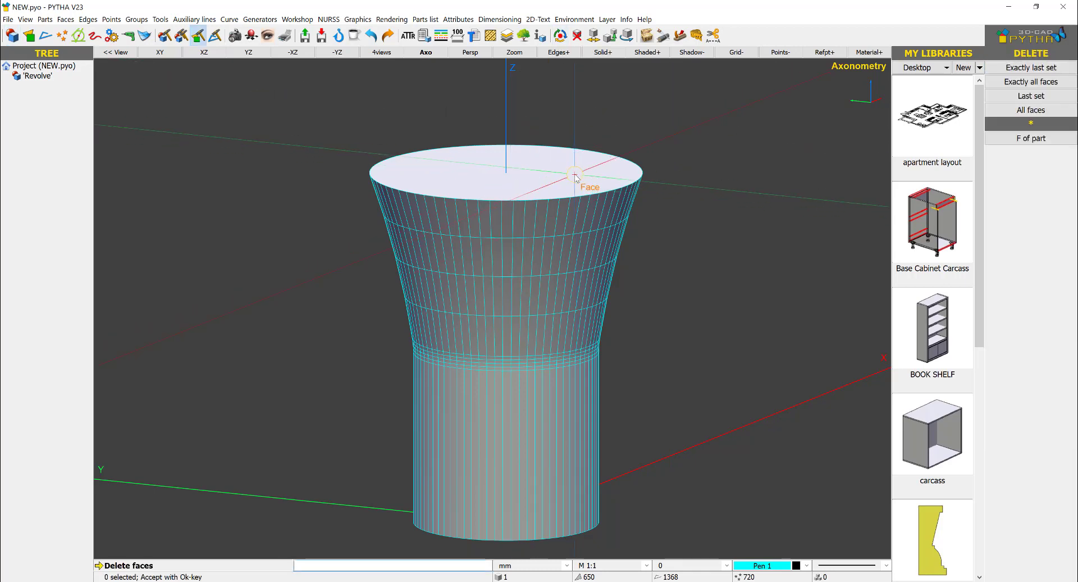
scroll(571, 171, up, 3)
click(571, 172)
scroll(577, 174, down, 5)
middle_drag(642, 301, 656, 228)
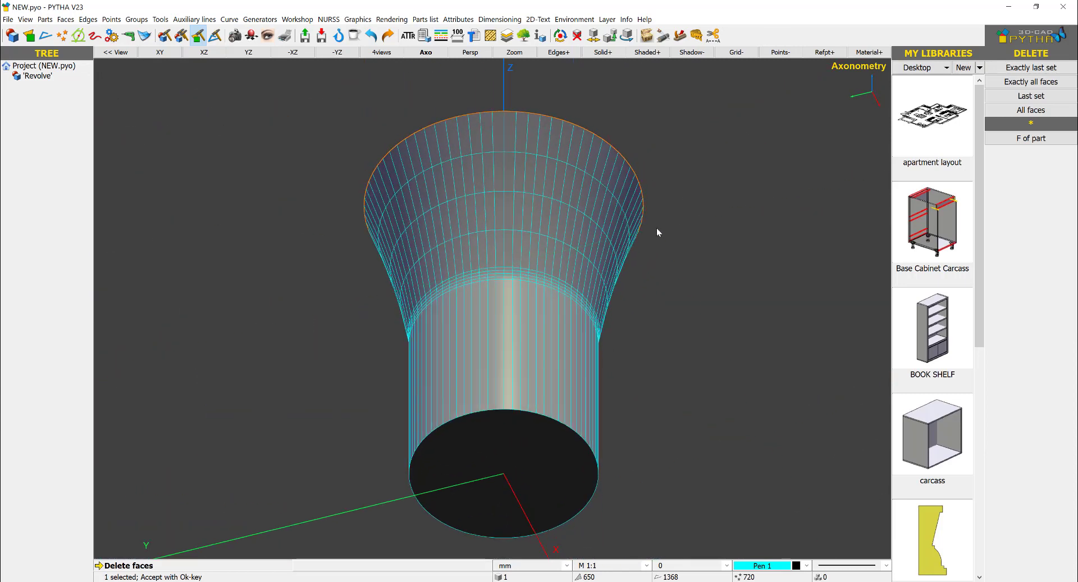
click(538, 475)
right_click(743, 349)
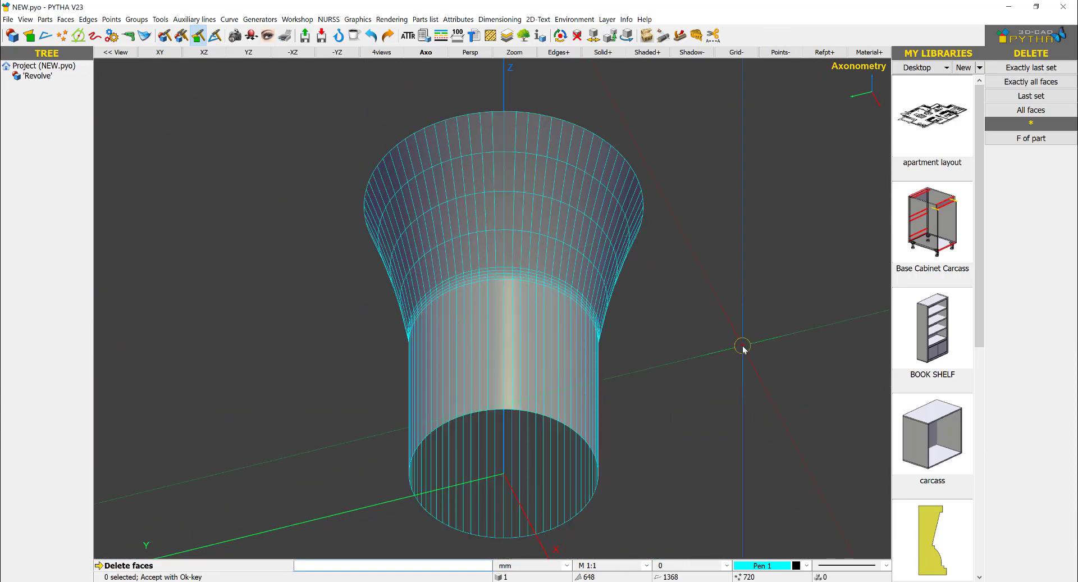
right_click(686, 306)
middle_drag(691, 217, 654, 331)
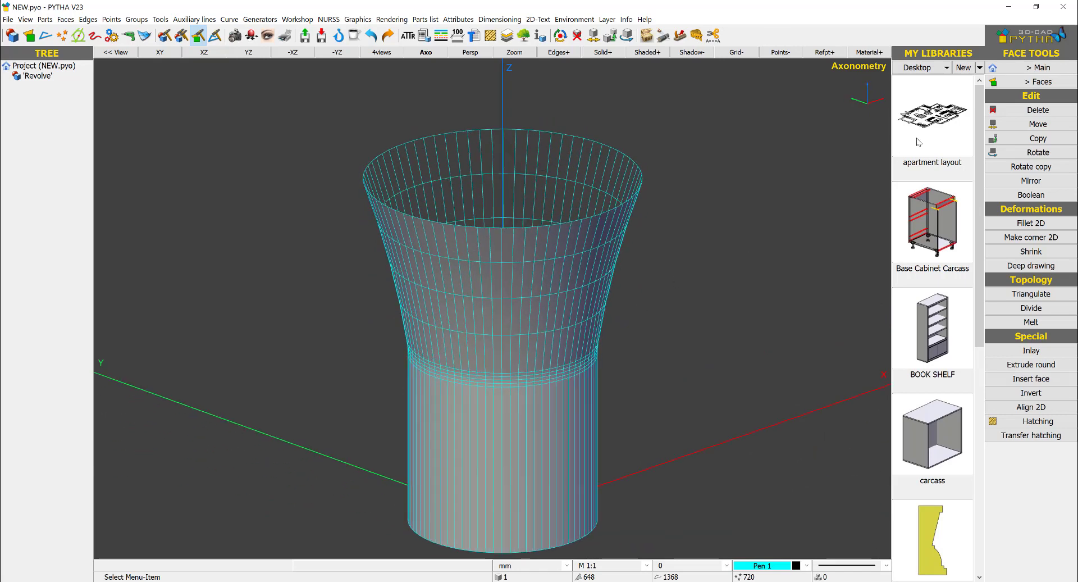
Thicken the open column shell into a Parallel object with a thickness of -6 mm, deleting the original.
click(1038, 70)
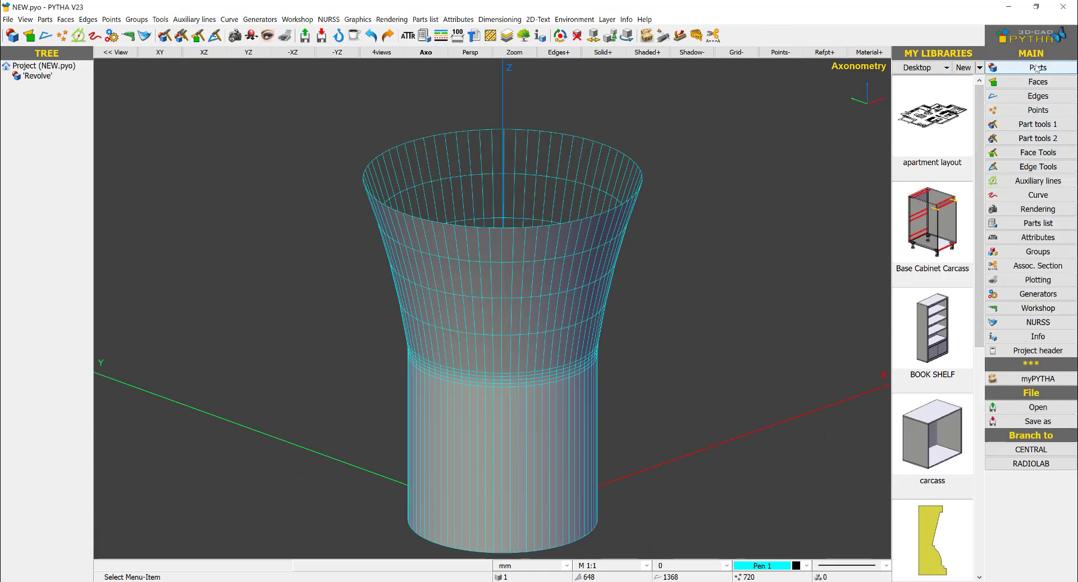
click(1037, 68)
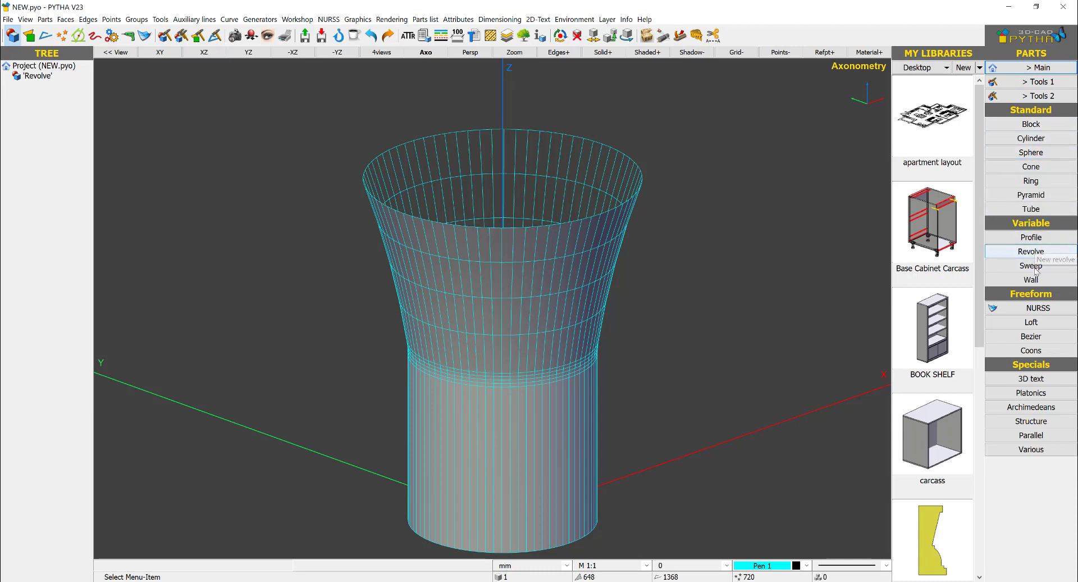
click(1031, 434)
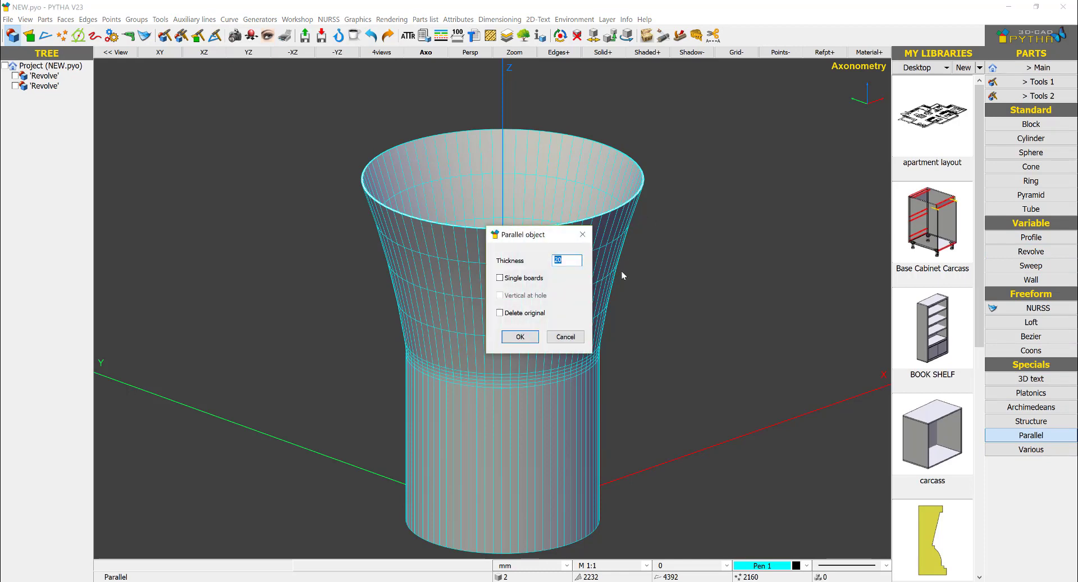
text(-6)
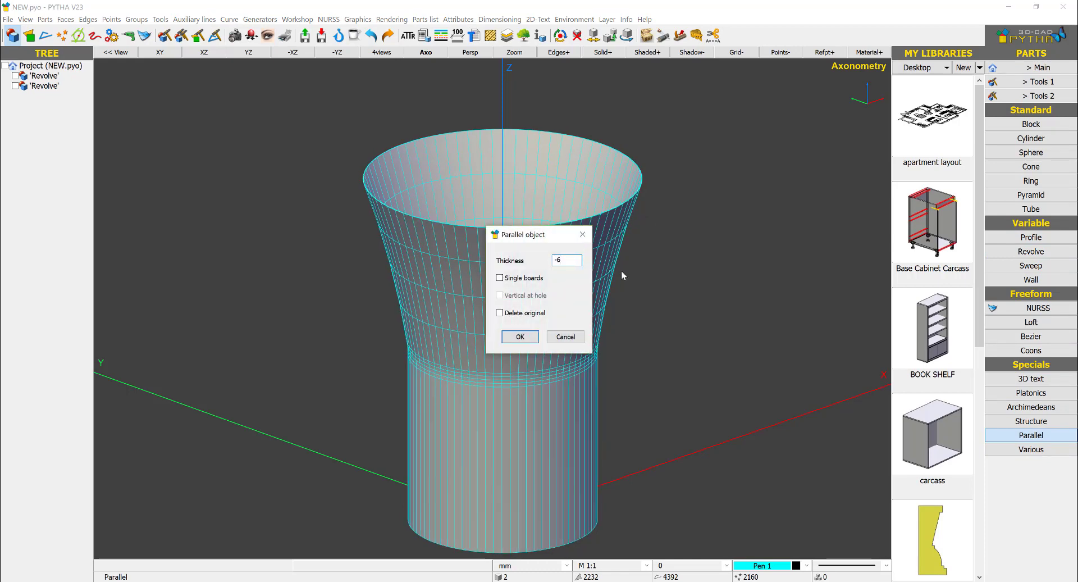
scroll(640, 205, up, 5)
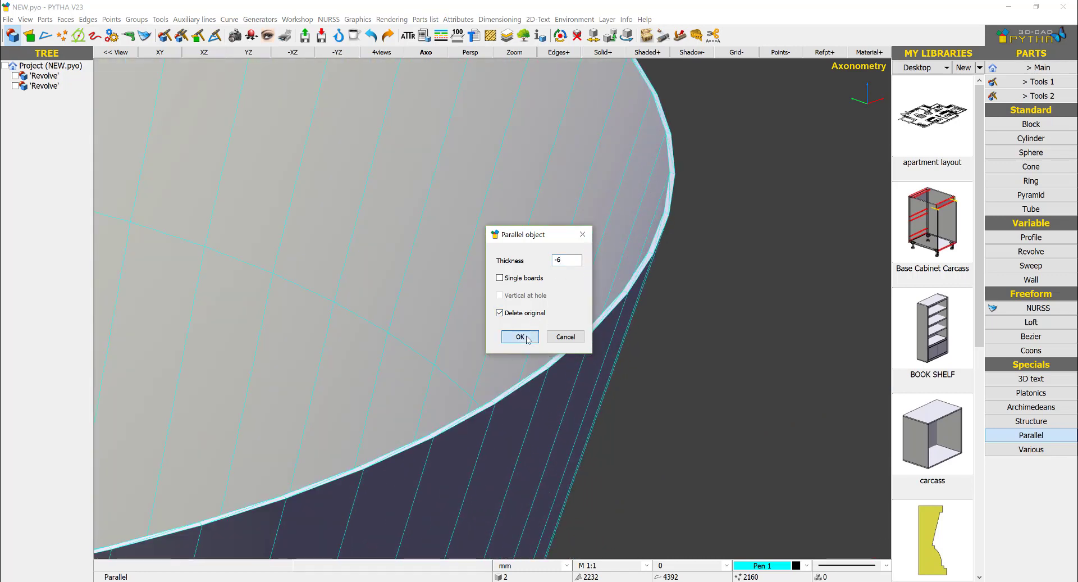
click(527, 337)
scroll(530, 331, down, 5)
double_click(518, 383)
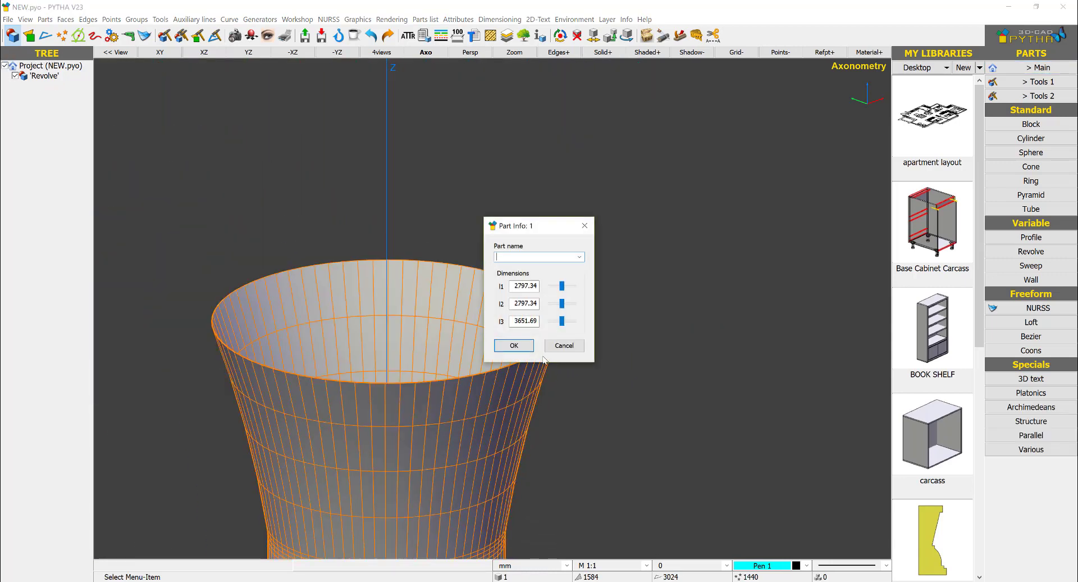
click(564, 346)
scroll(618, 348, down, 3)
middle_drag(617, 349, 583, 355)
scroll(618, 338, up, 4)
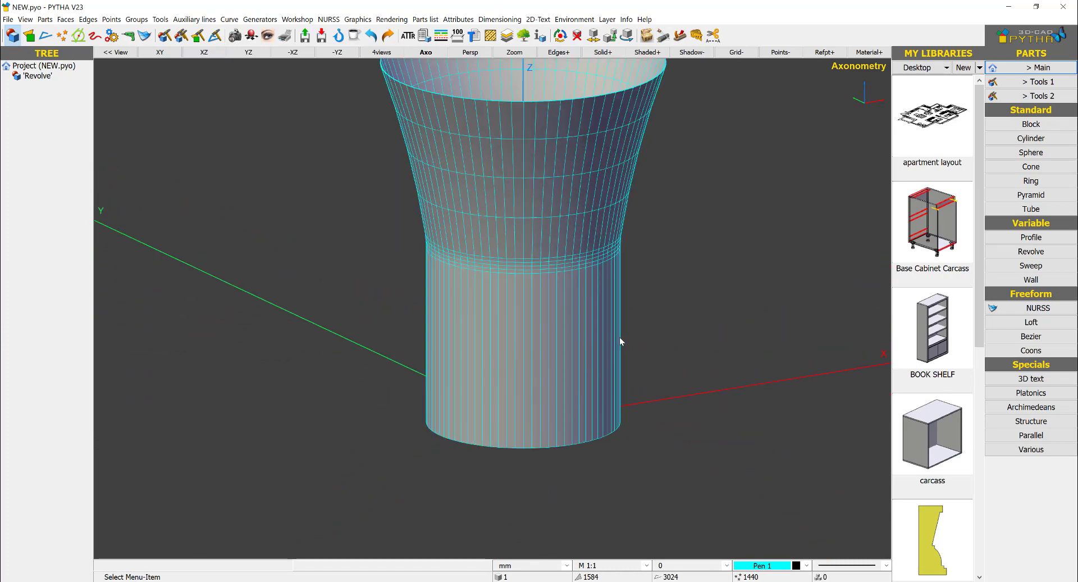
middle_drag(624, 320, 620, 364)
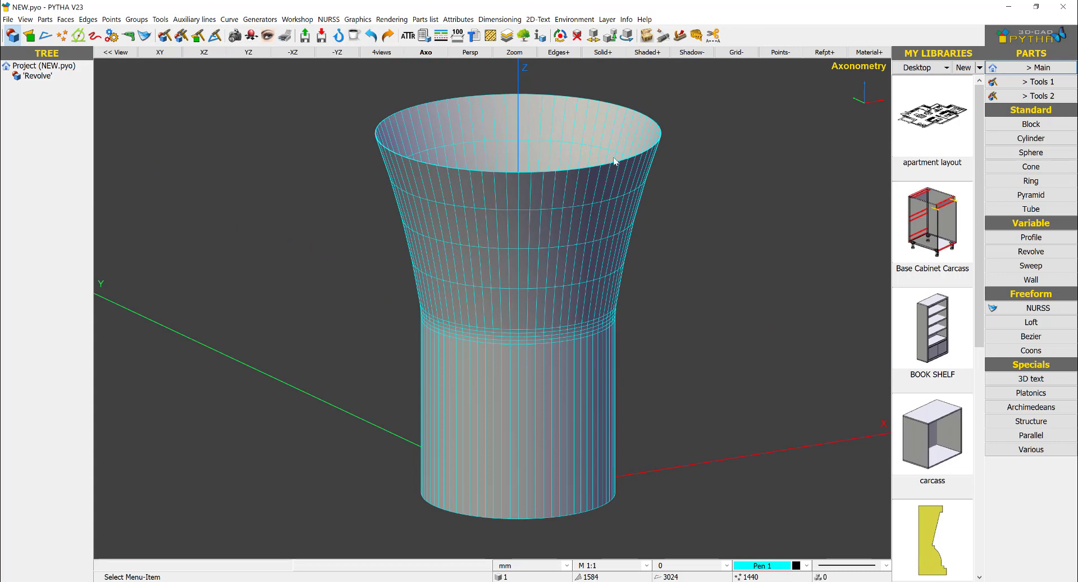
click(1043, 96)
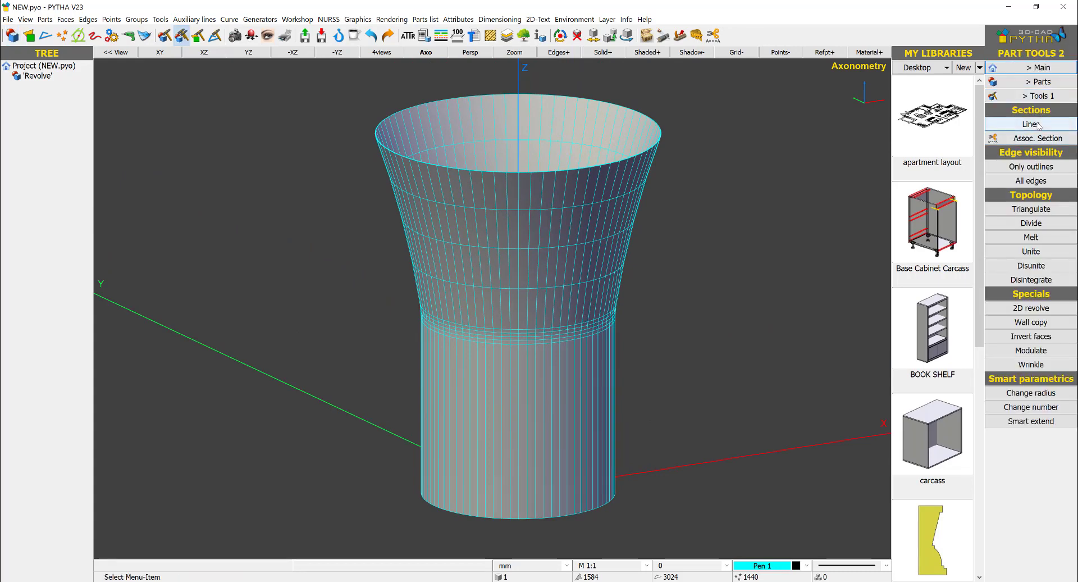
click(1048, 125)
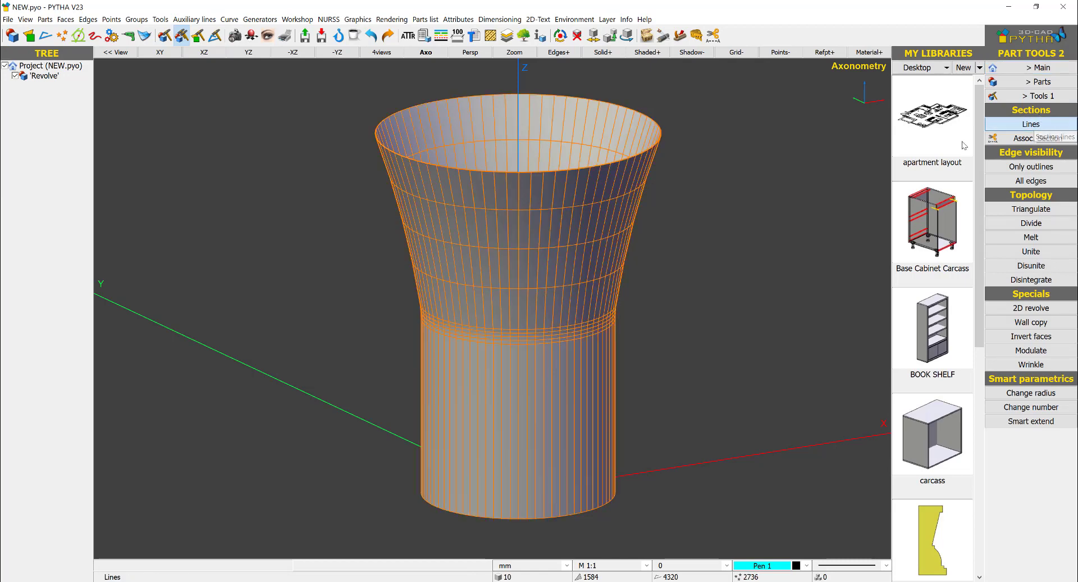
drag(538, 205, 750, 185)
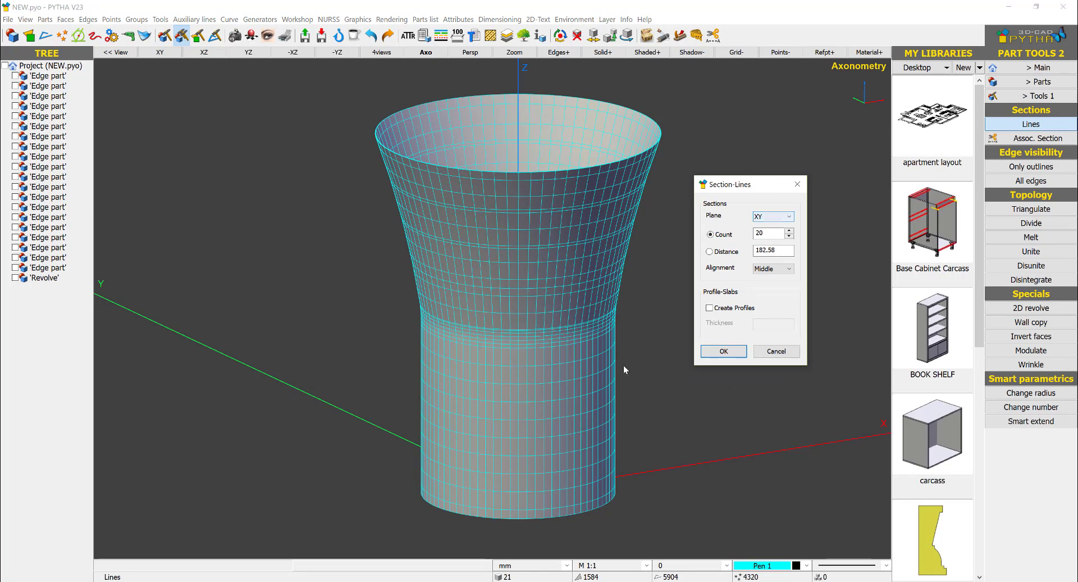
double_click(759, 233)
text(7)
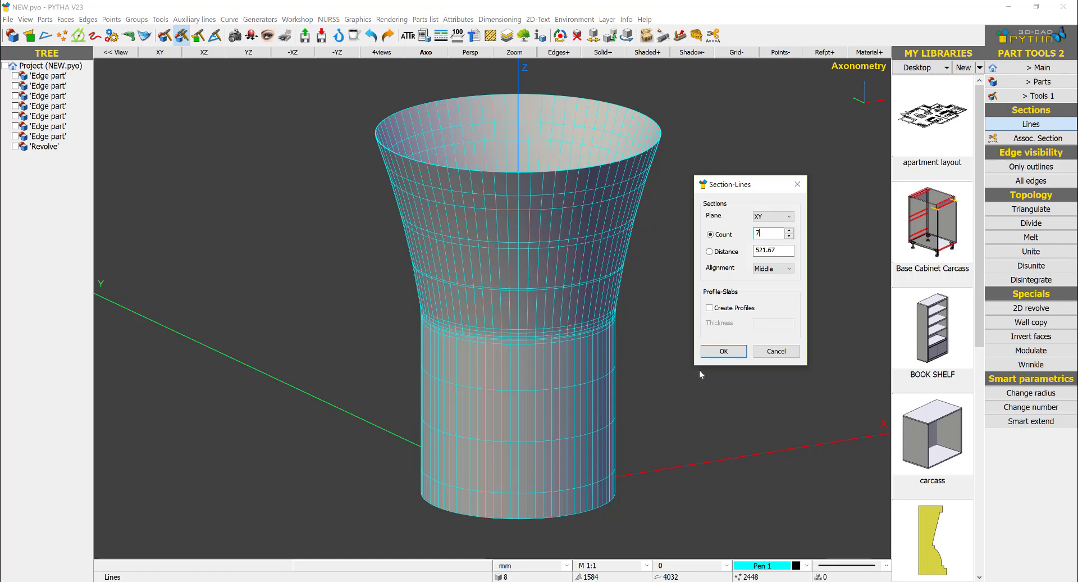
click(781, 353)
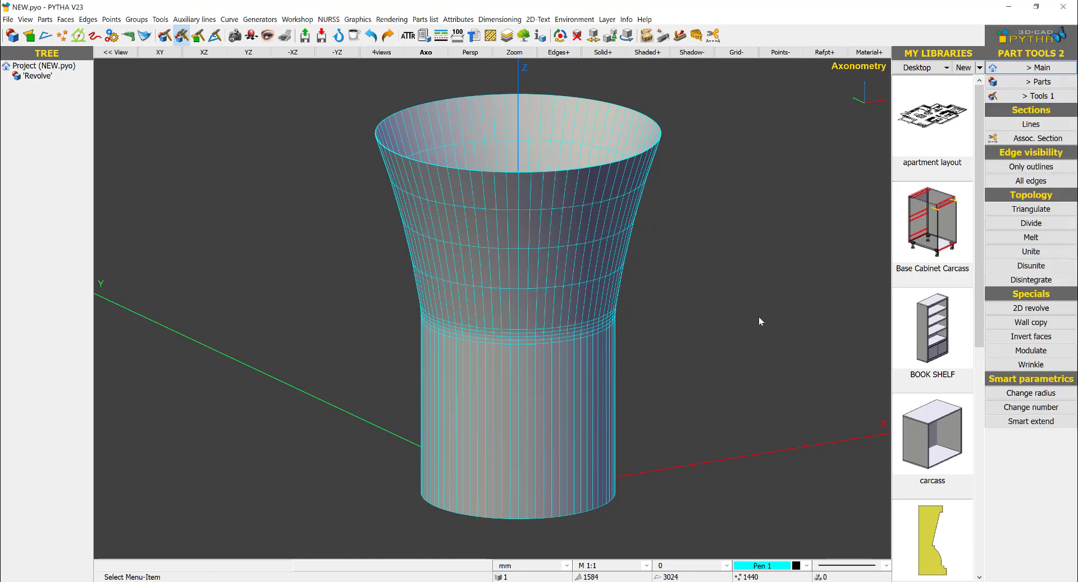
Recolour the column with pen 2 and create section lines on it in the XY plane with count 9 and Middle alignment.
click(808, 565)
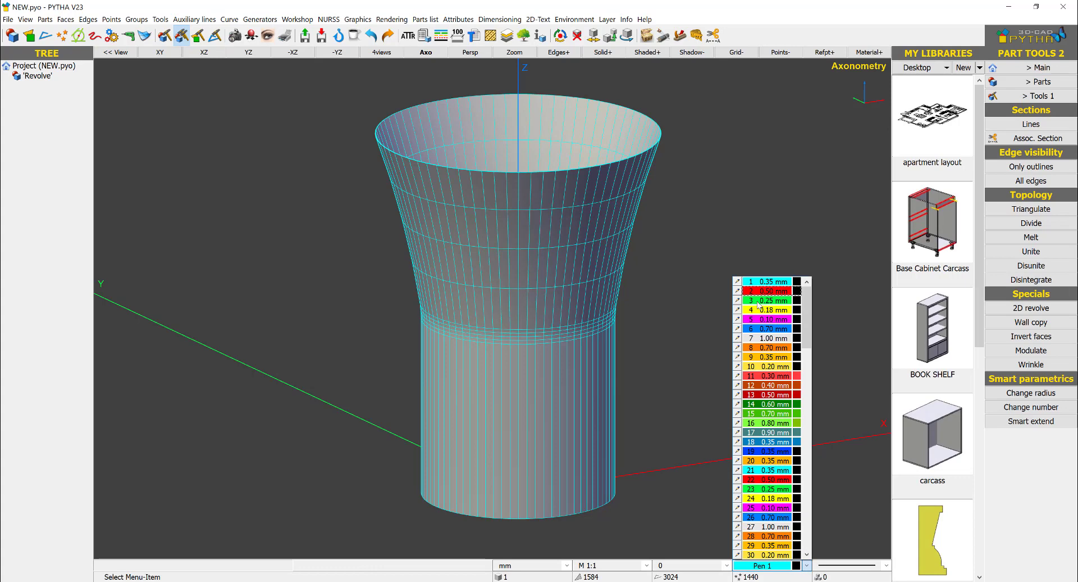
click(744, 292)
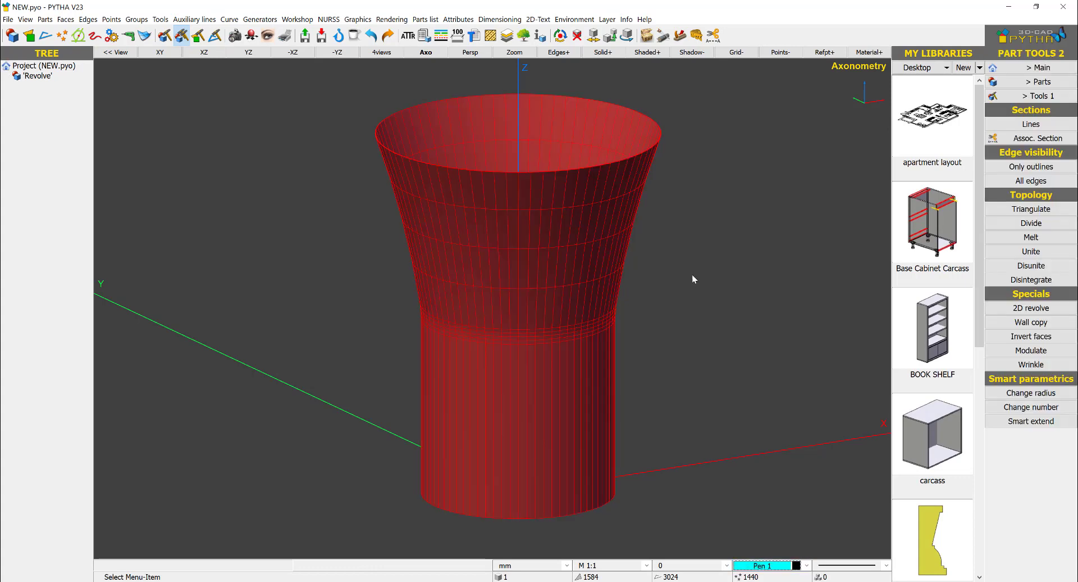
click(1031, 124)
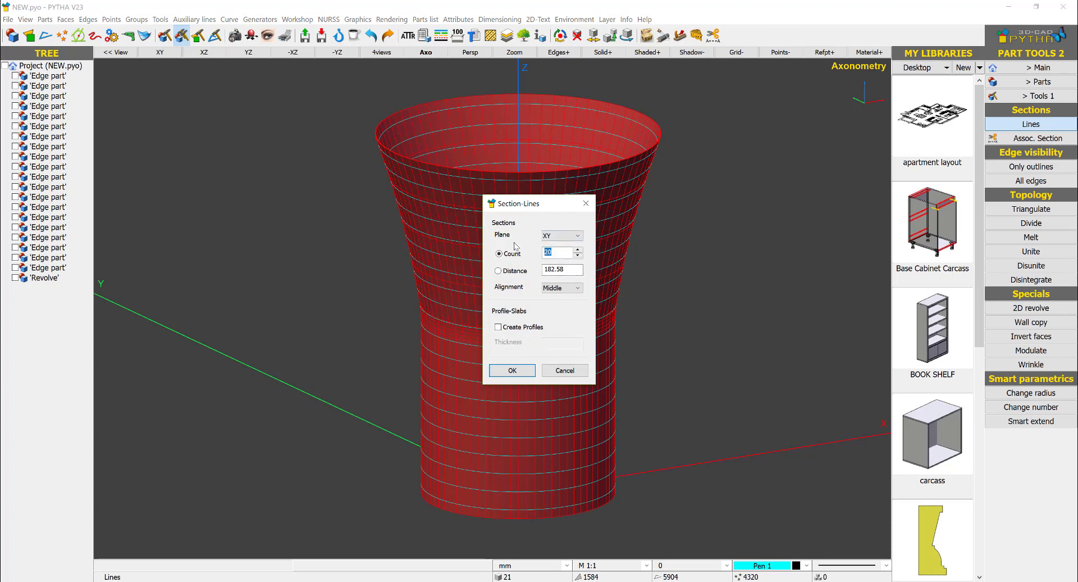
text(7)
drag(522, 203, 775, 245)
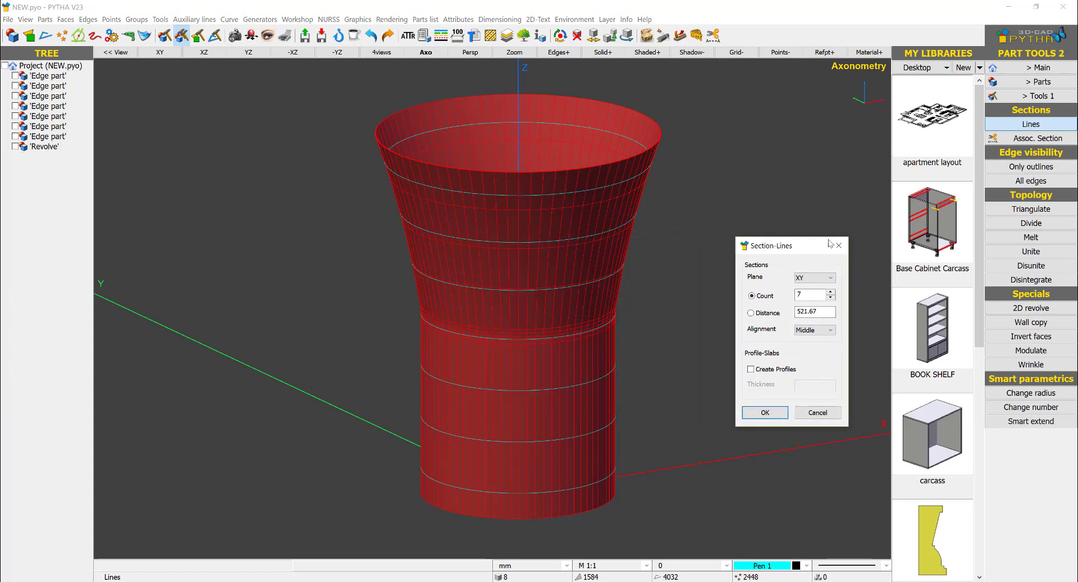
click(831, 291)
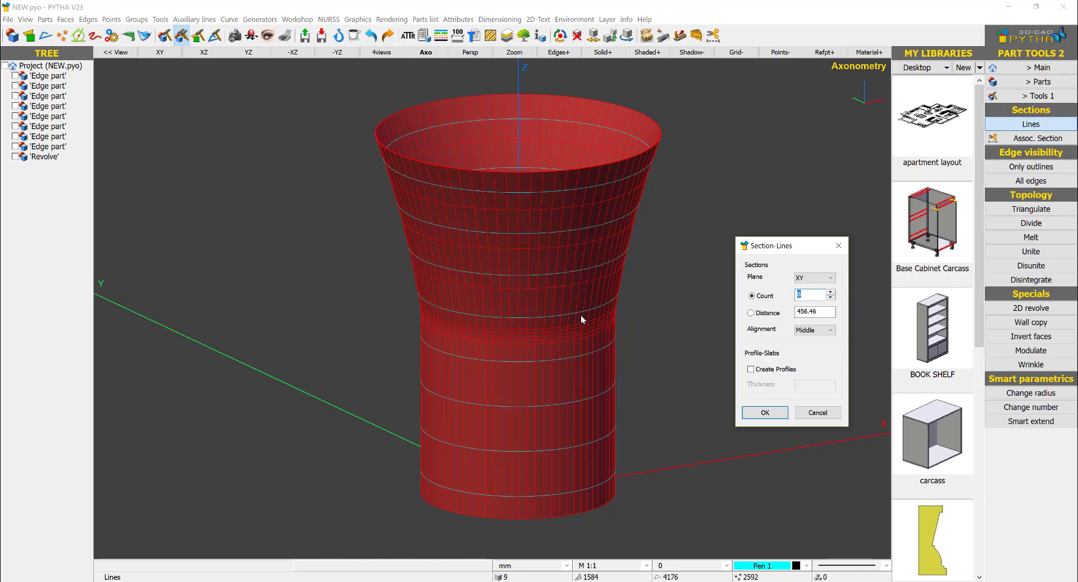
click(831, 291)
scroll(592, 332, up, 2)
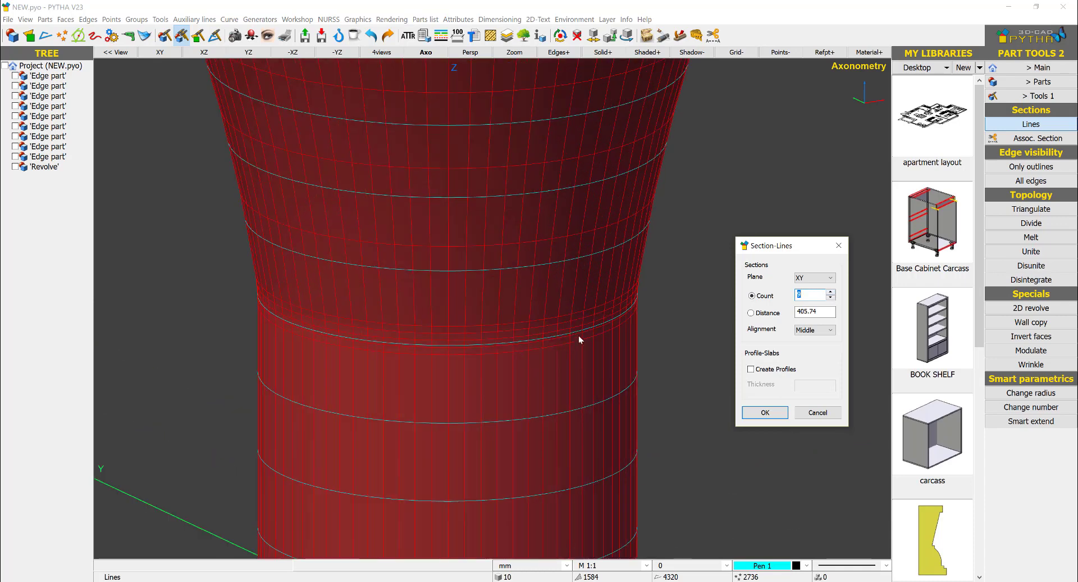
middle_drag(552, 336, 578, 337)
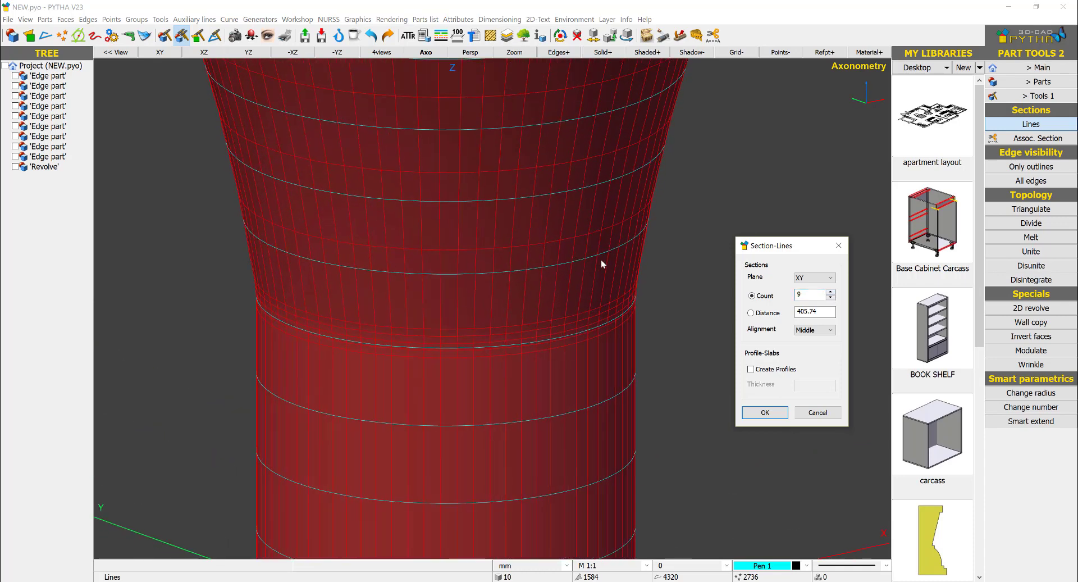
scroll(615, 316, down, 4)
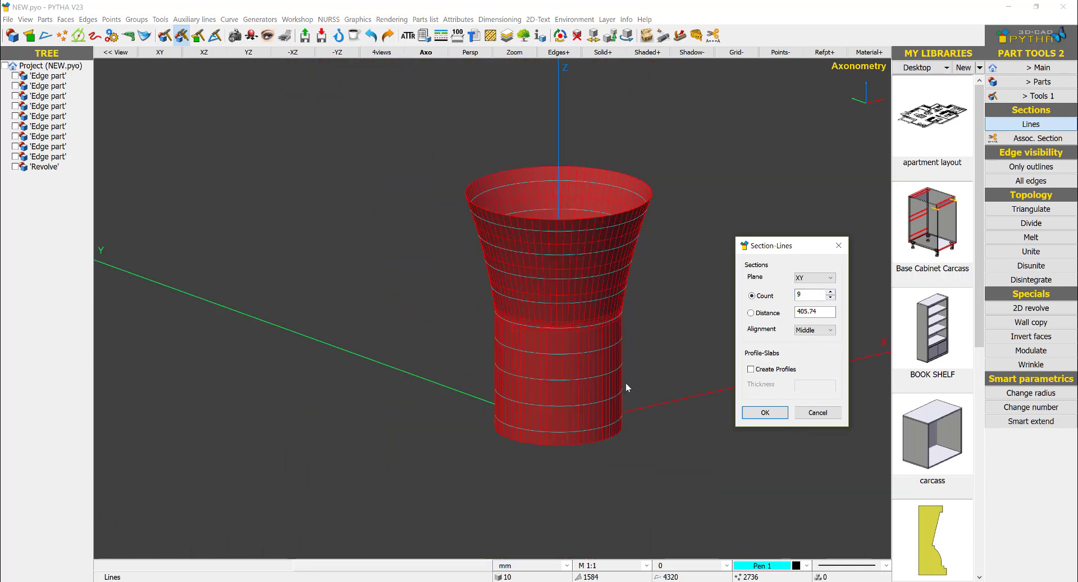
scroll(625, 383, up, 2)
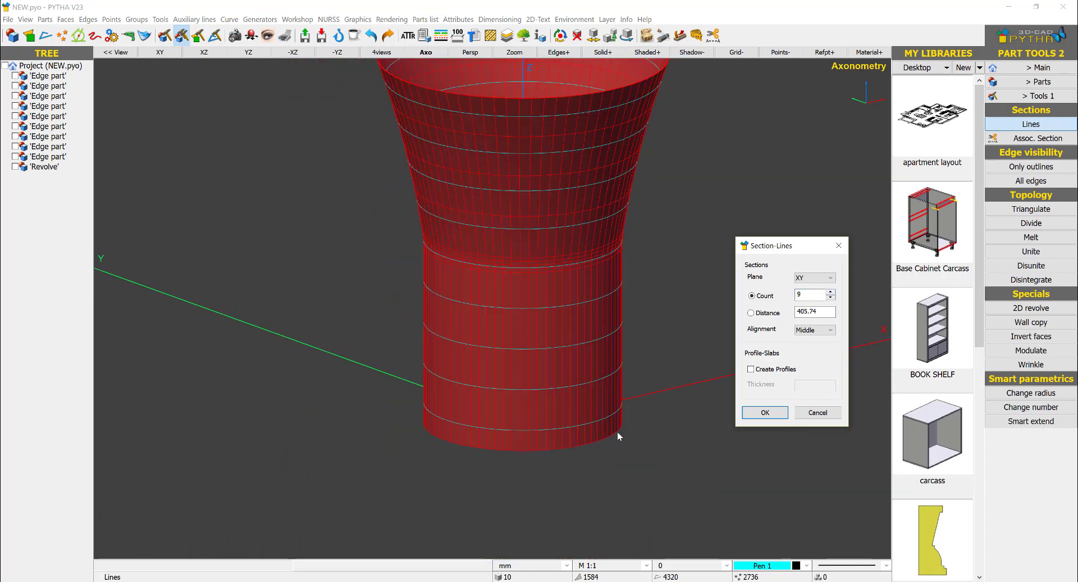
click(764, 413)
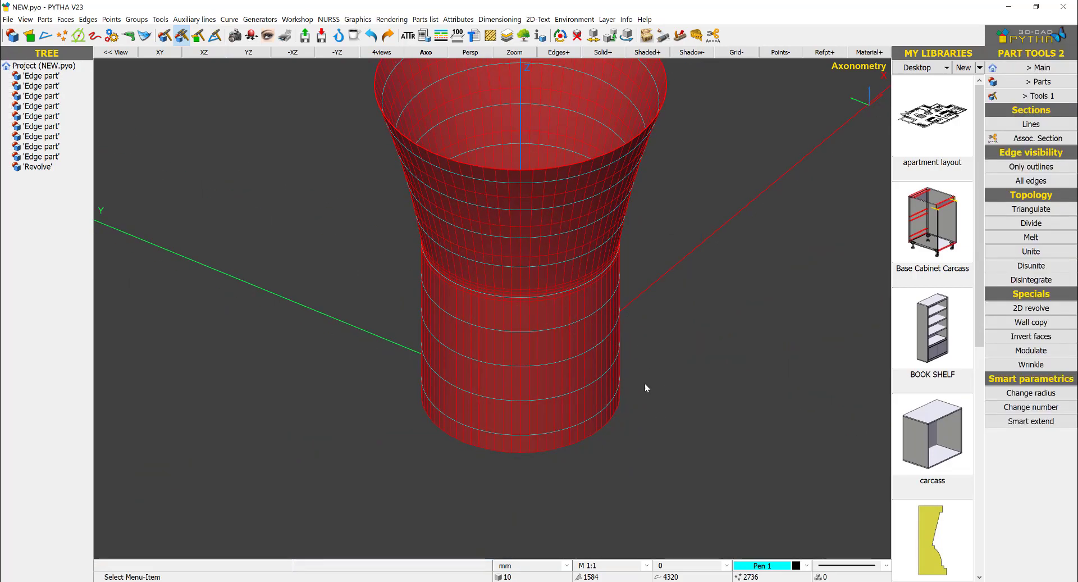
Slice the column in the front view with horizontal ruler-defined cutting planes along its section lines, starting at the lowest, keeping all parts.
middle_drag(645, 387, 629, 407)
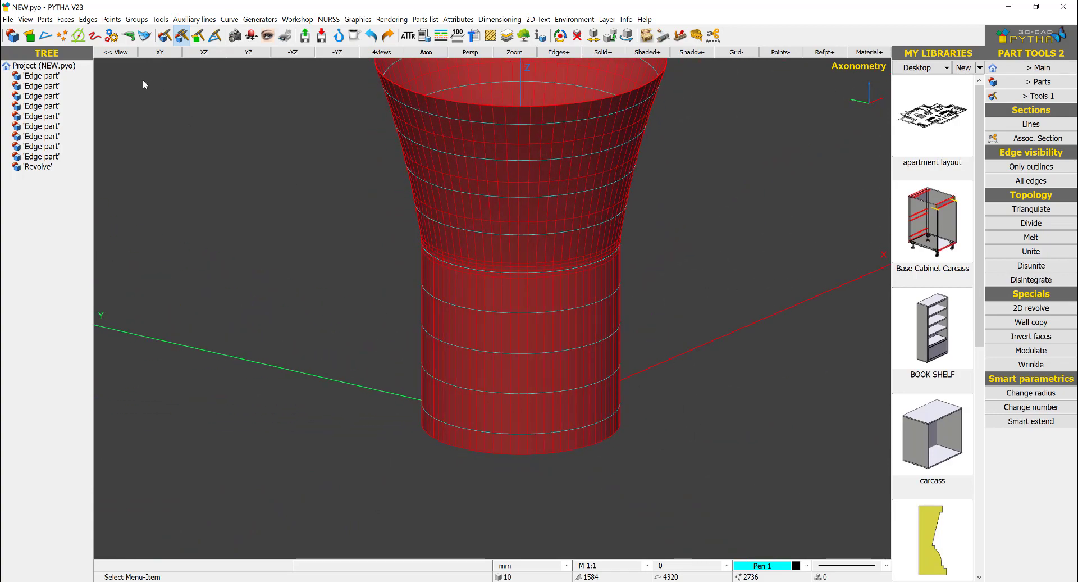
click(160, 52)
click(204, 53)
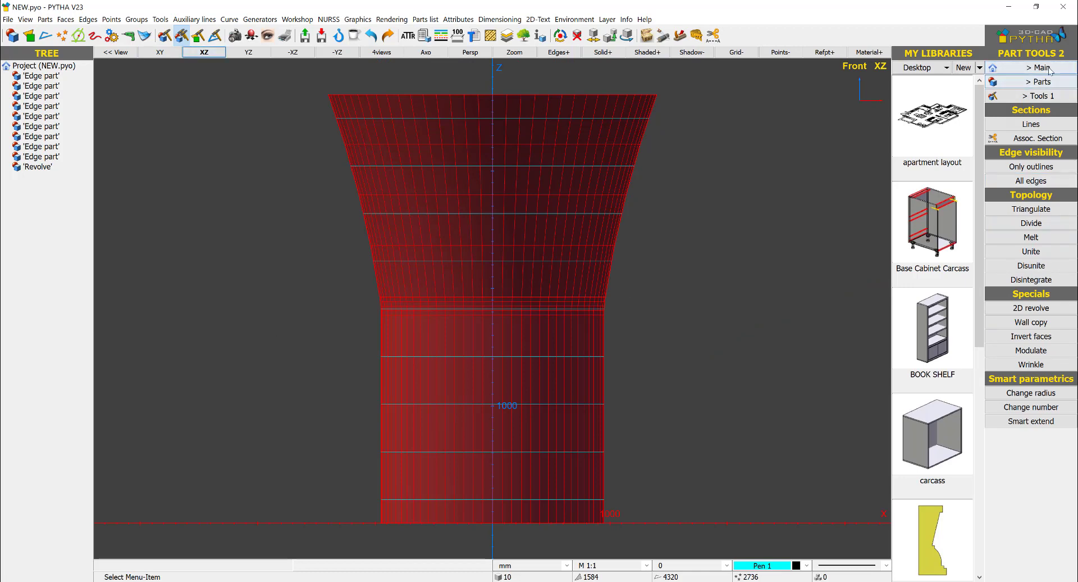
click(1050, 96)
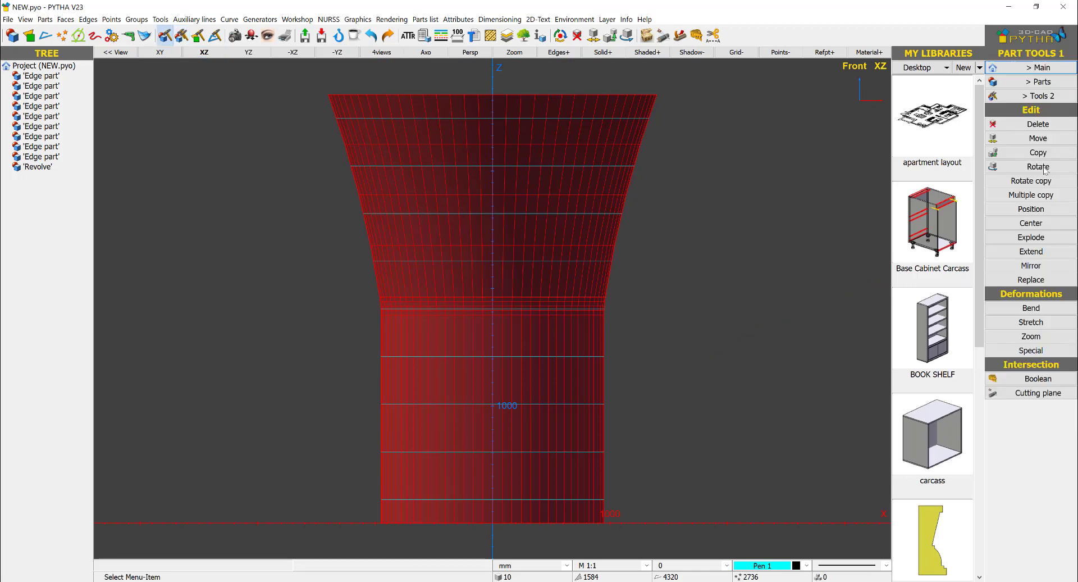
click(1043, 393)
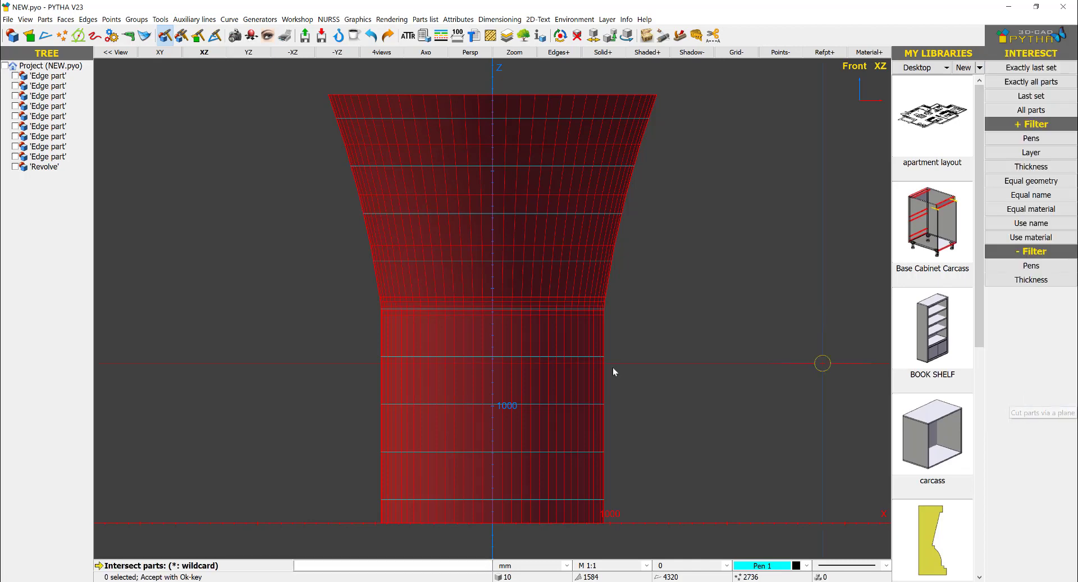
click(592, 478)
right_click(622, 399)
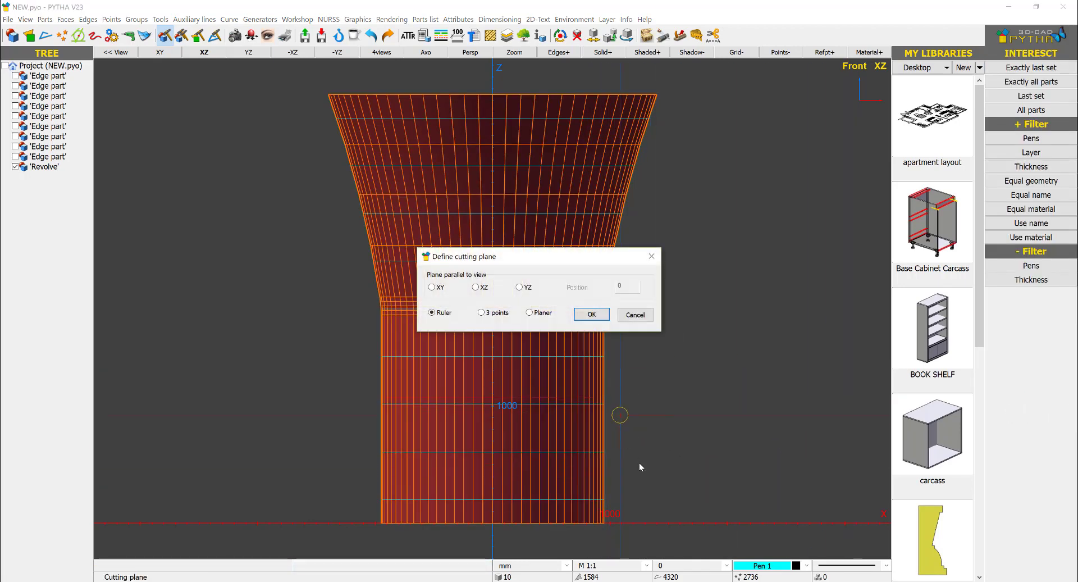
click(591, 314)
scroll(579, 502, up, 5)
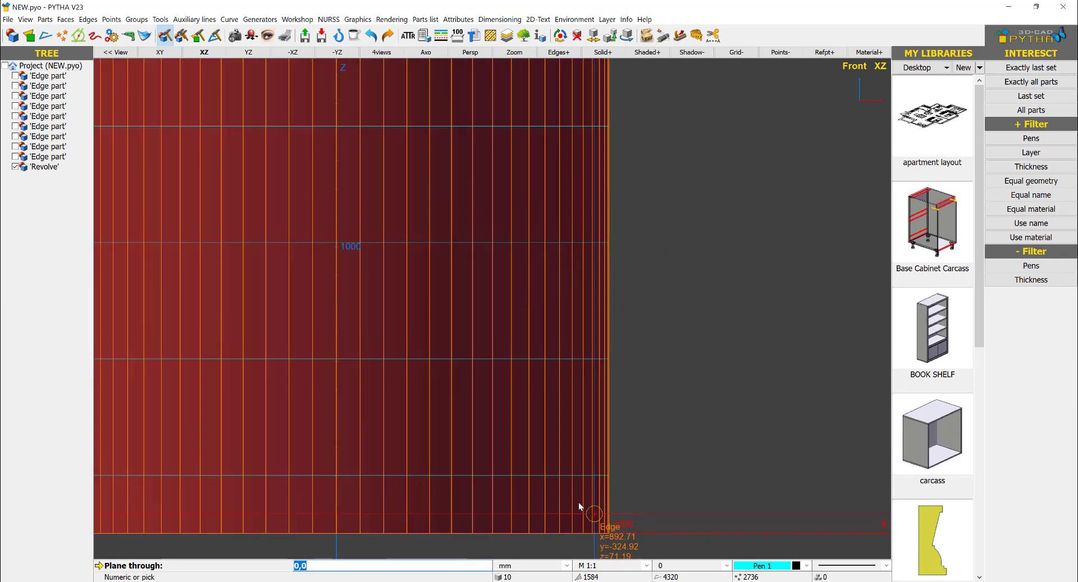
click(566, 470)
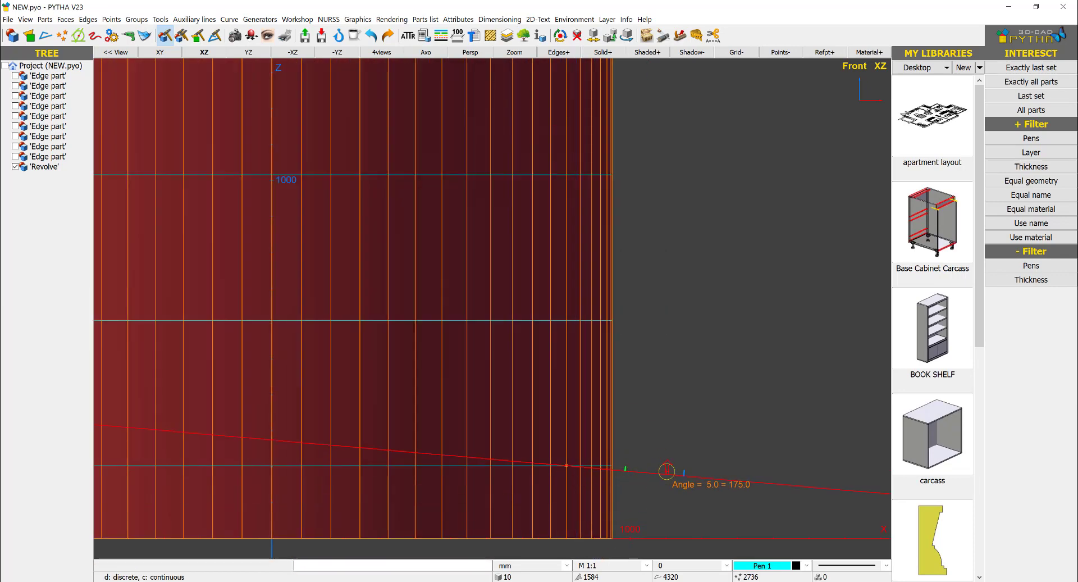
click(612, 465)
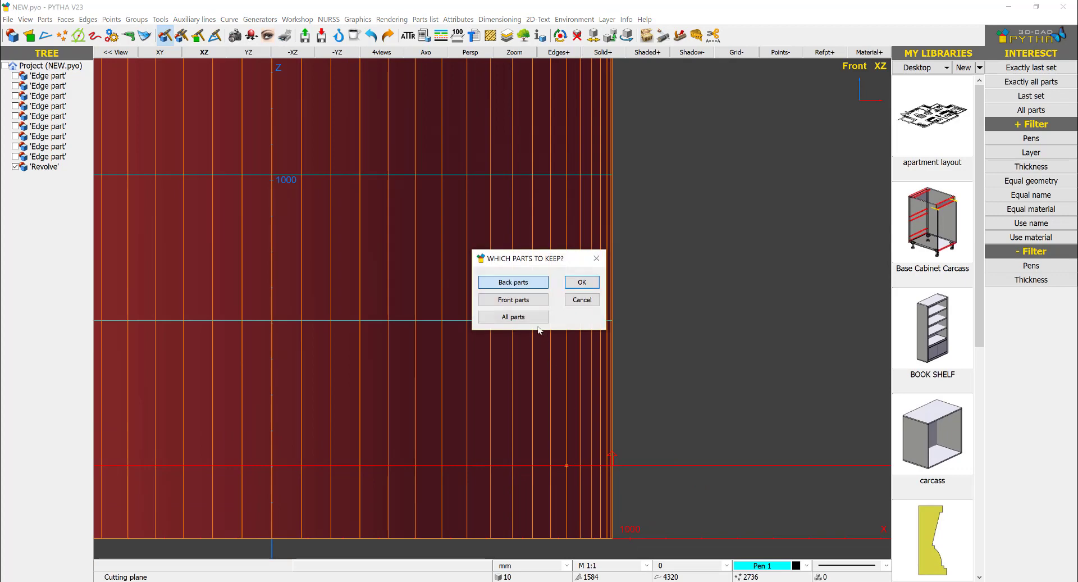
click(532, 304)
scroll(550, 315, down, 5)
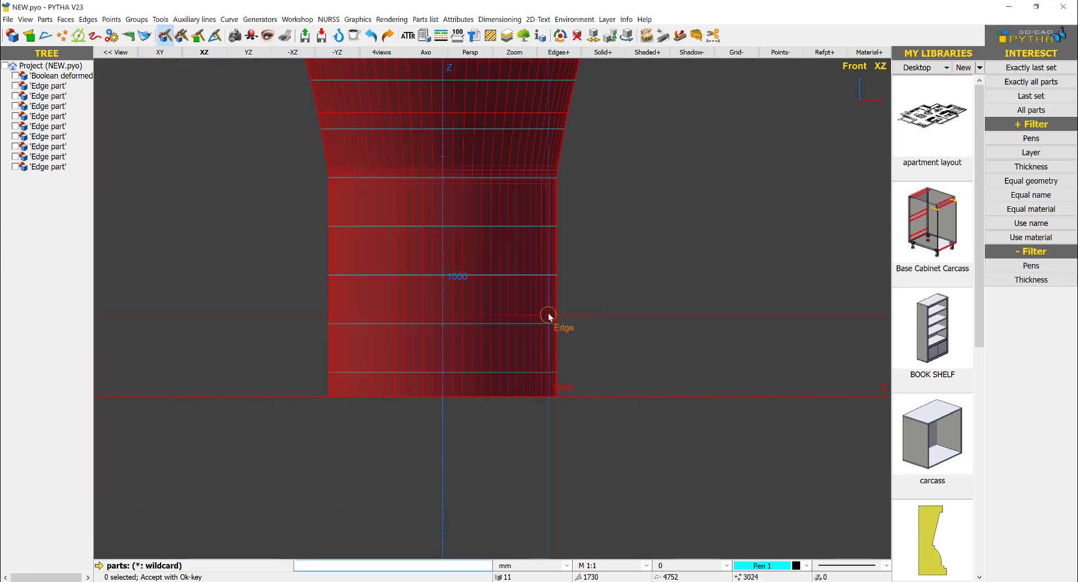
right_click(548, 308)
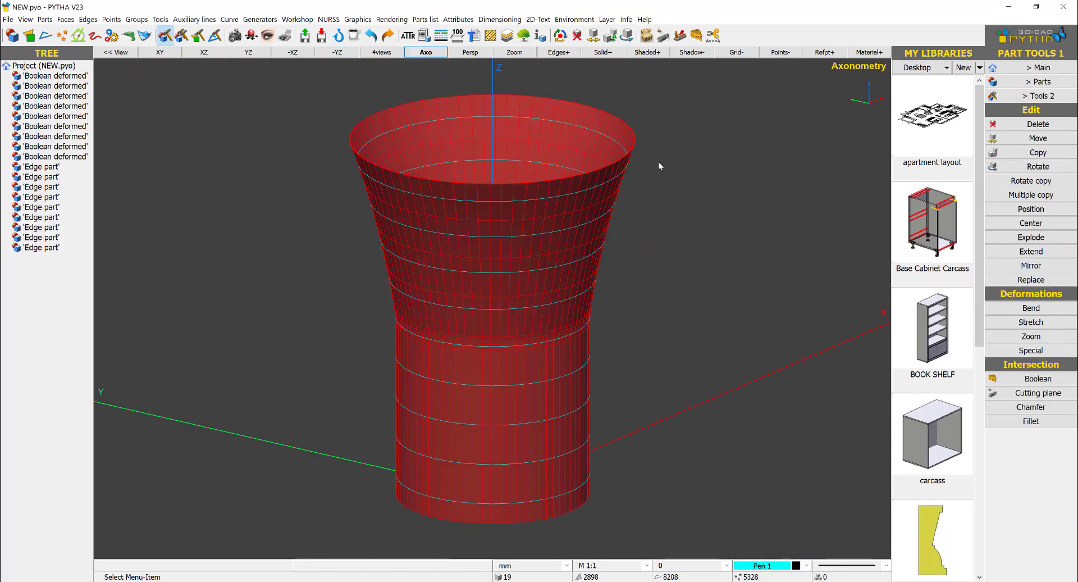
Explode all column slices and section lines by 250%.
right_click(689, 157)
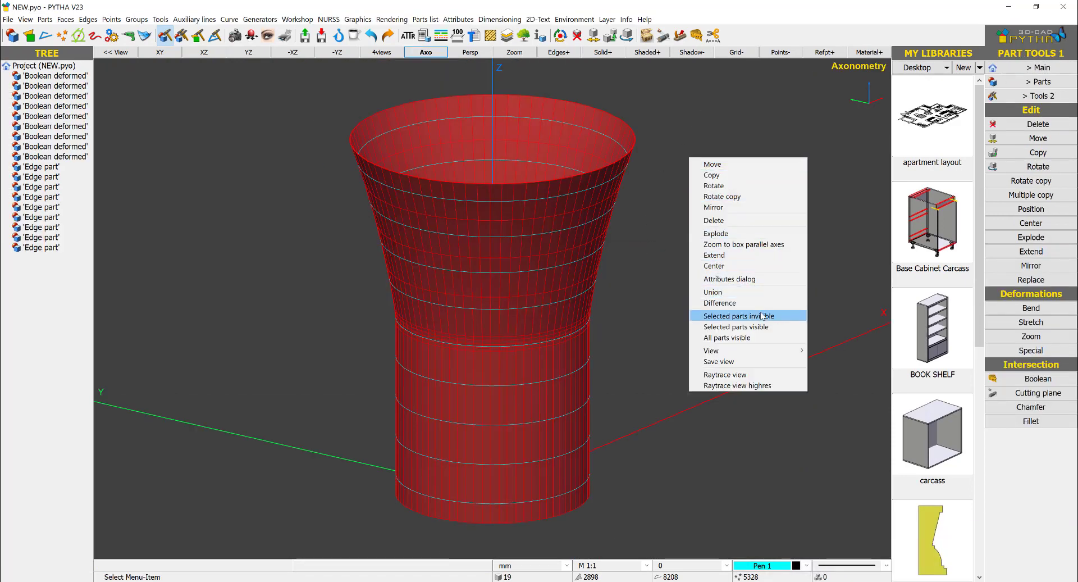
click(770, 233)
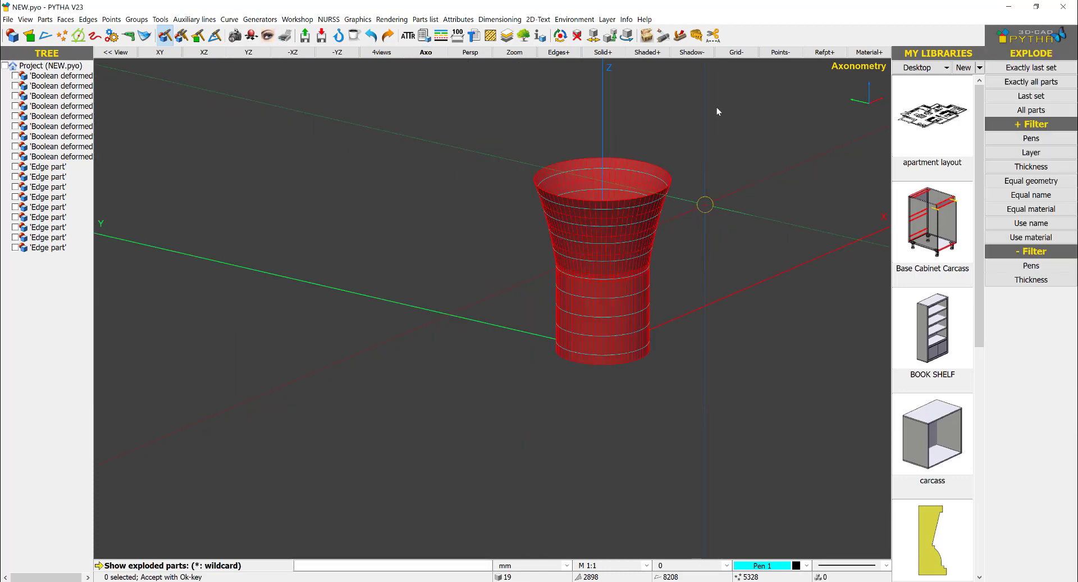
right_click(517, 308)
drag(531, 203, 528, 448)
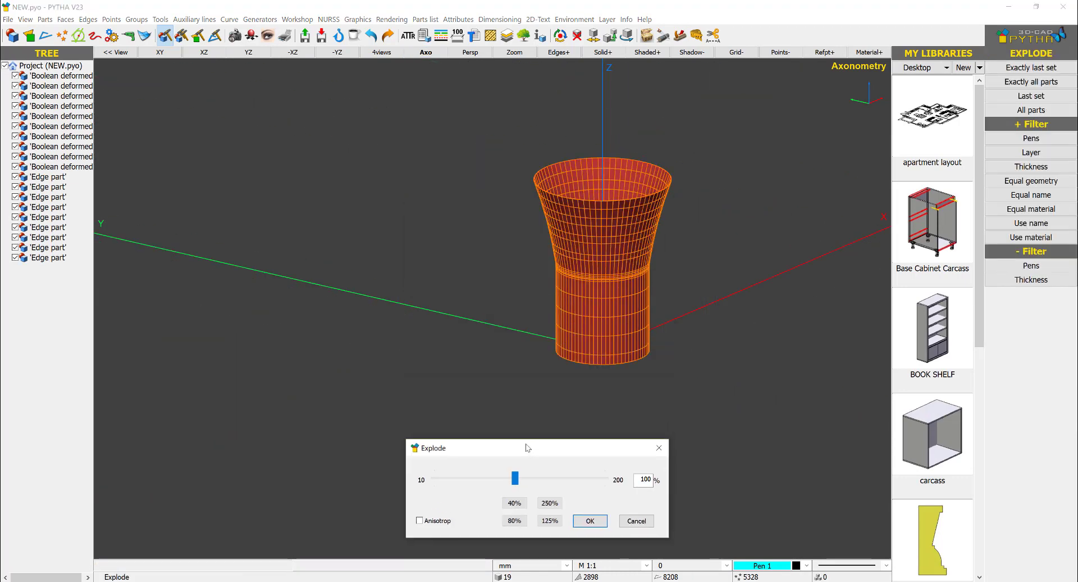
click(549, 502)
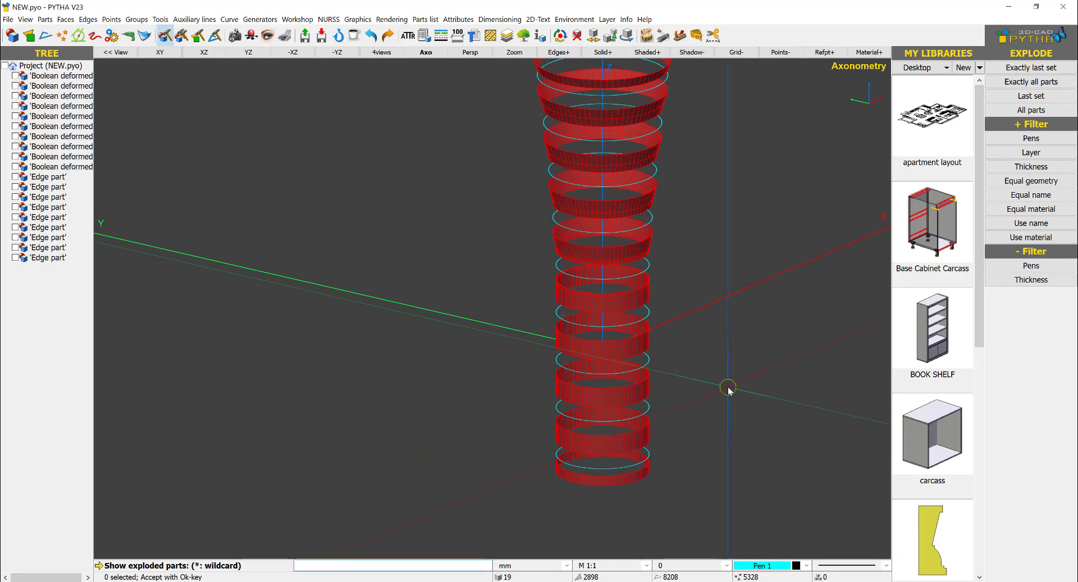
mouse_move(724, 392)
middle_down()
mouse_move(671, 331)
mouse_move(666, 296)
mouse_move(739, 397)
middle_up()
right_click(738, 397)
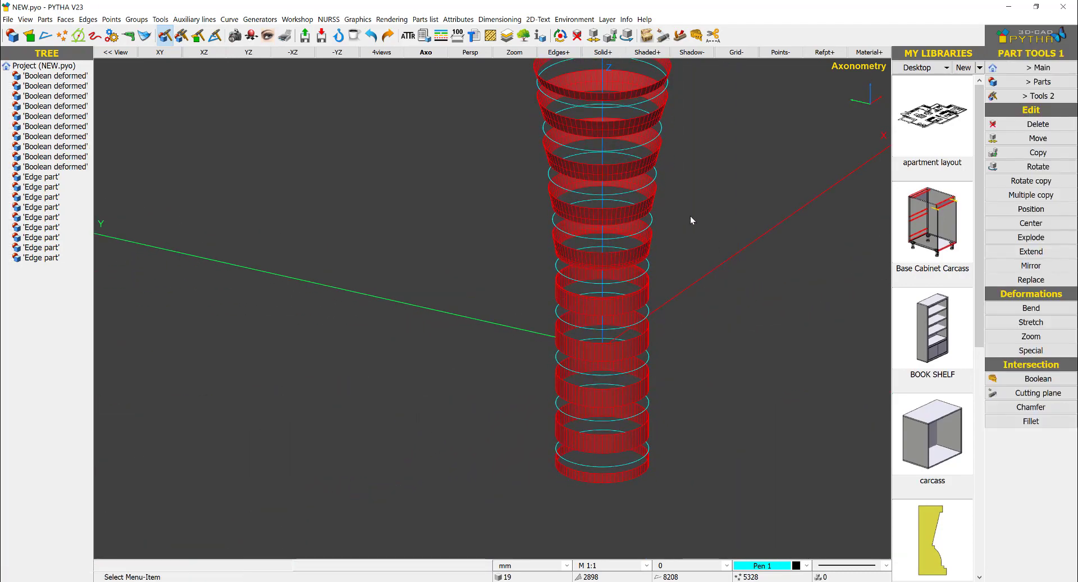
Bring the exploded column parts back together by exploding them all at 40%.
right_click(709, 153)
click(734, 222)
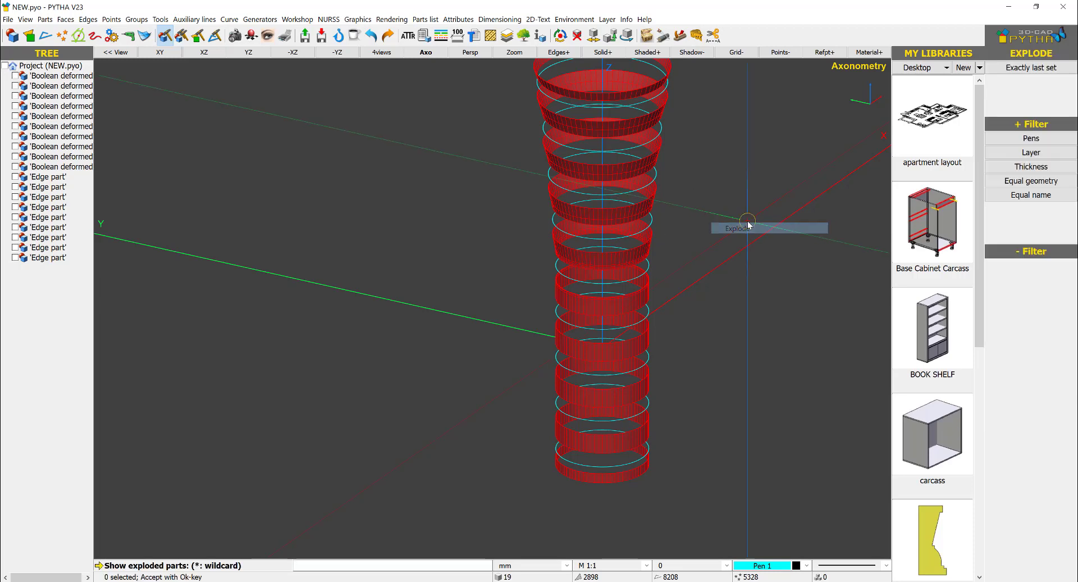
drag(640, 283, 608, 442)
right_click(614, 388)
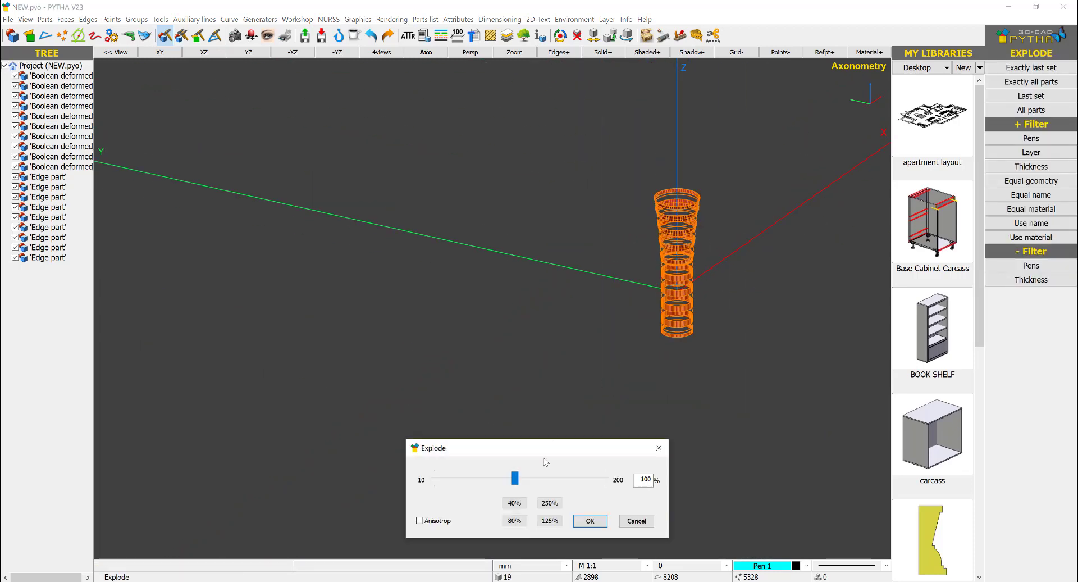
click(513, 502)
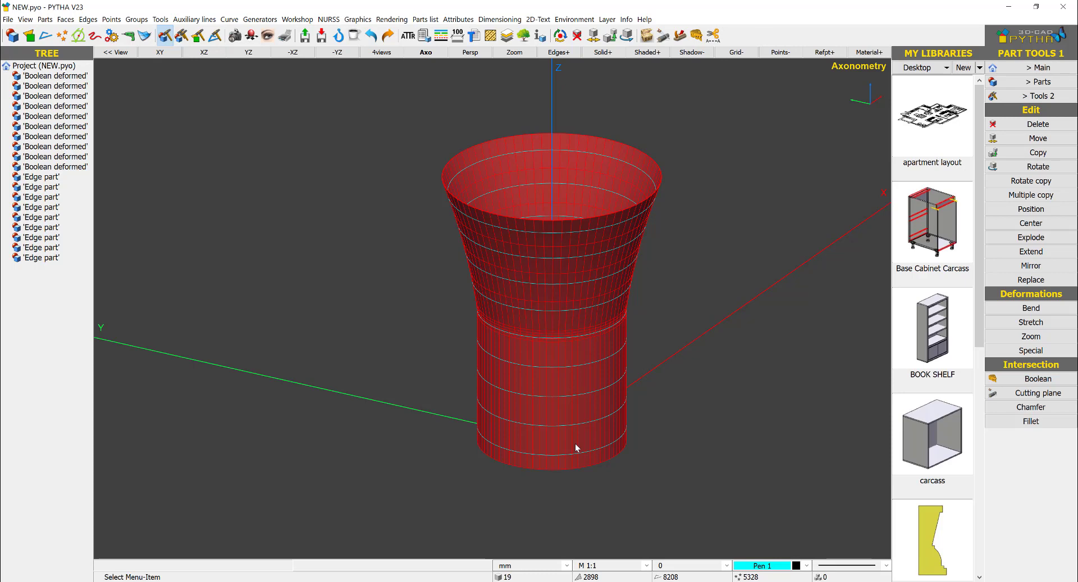
Move the column's upper slices and their section lines away along the Y axis, leaving the three lowest slices in place.
scroll(563, 433, up, 5)
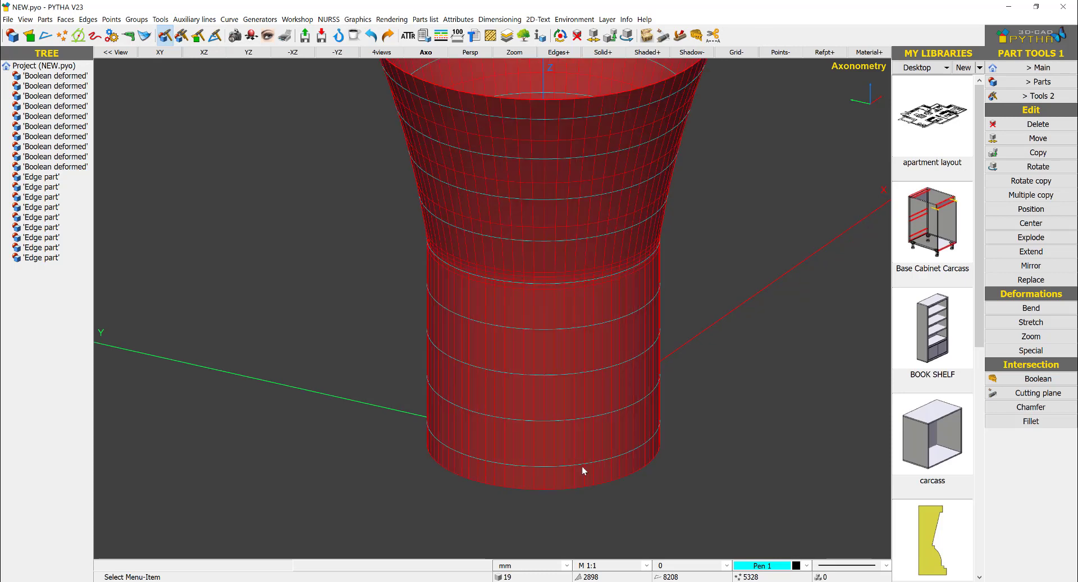
middle_drag(613, 401, 612, 434)
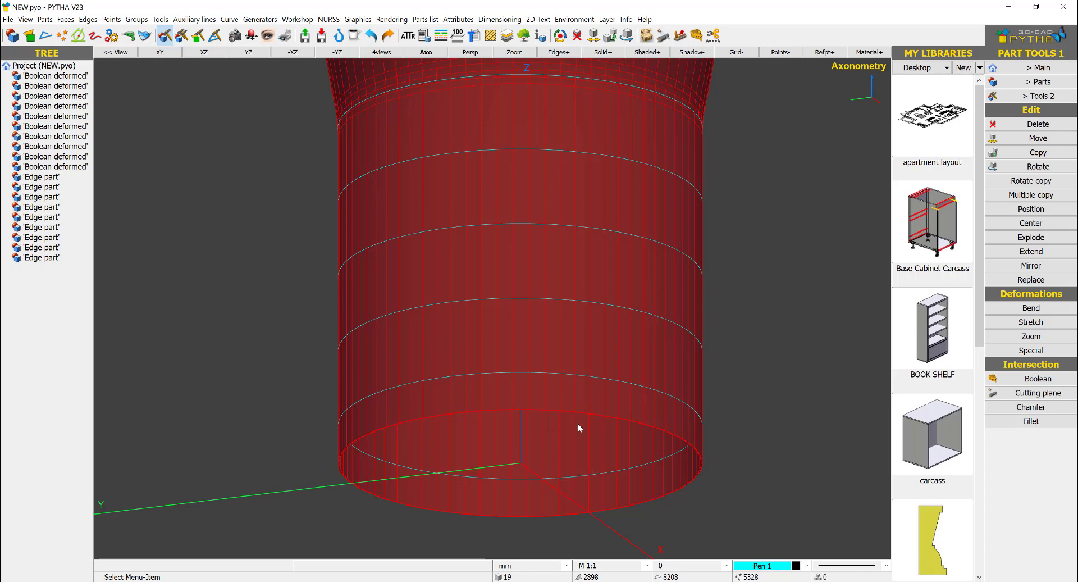
scroll(654, 420, up, 2)
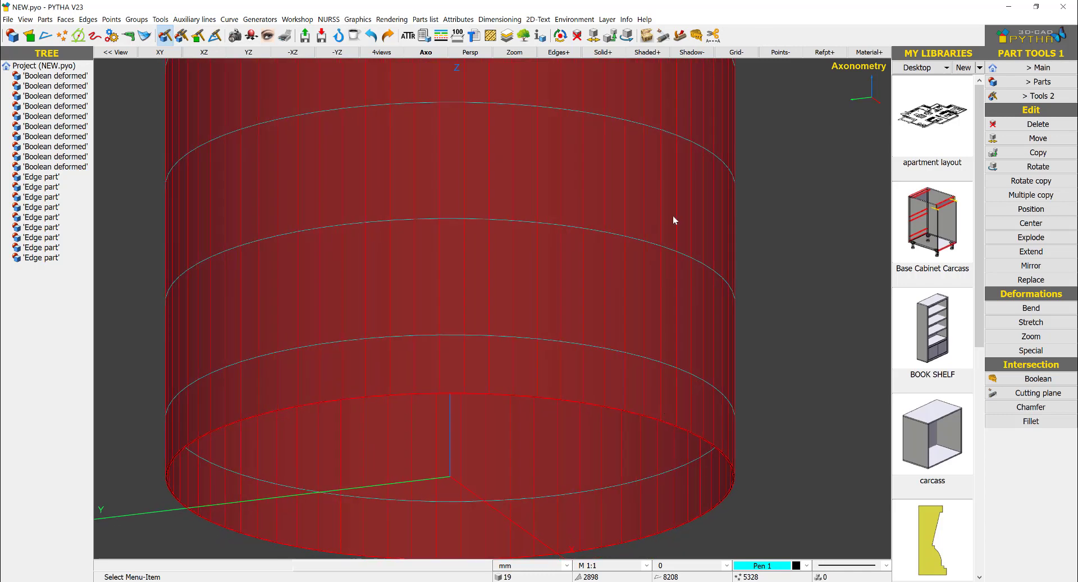
scroll(686, 394, down, 5)
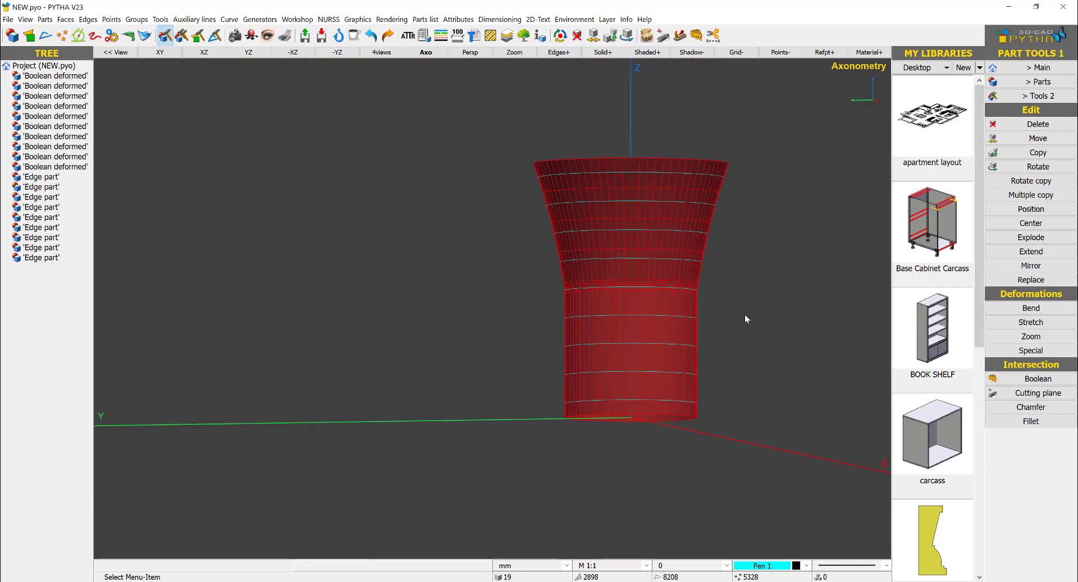
scroll(696, 332, up, 2)
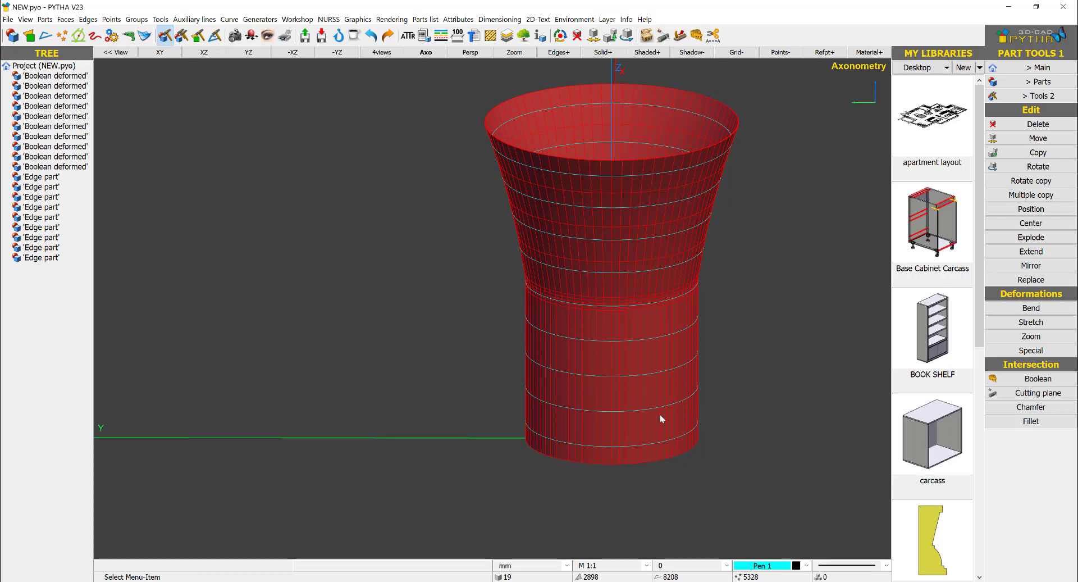
right_click(773, 224)
click(792, 224)
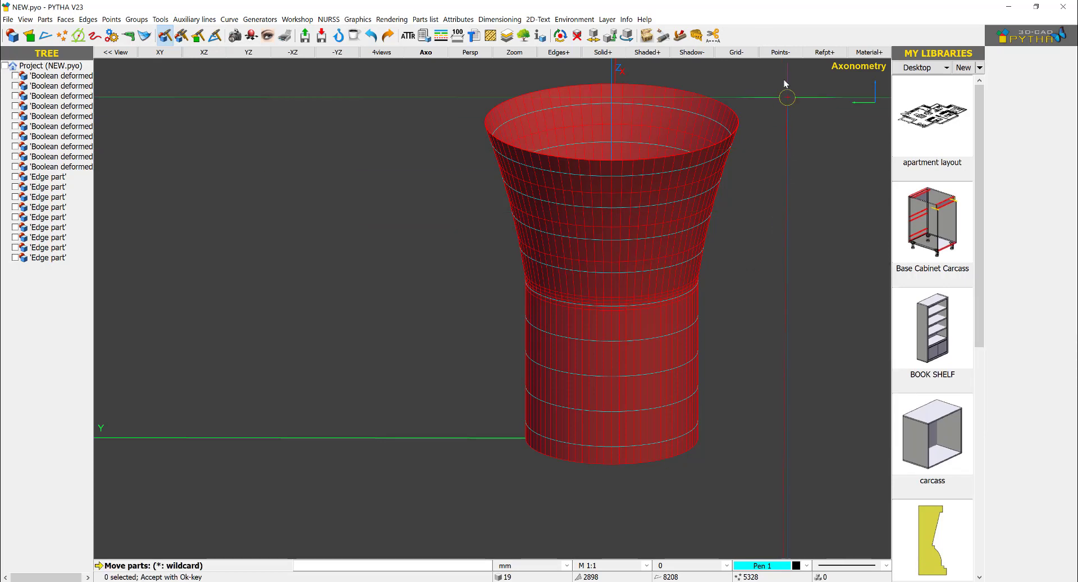
drag(784, 76, 426, 348)
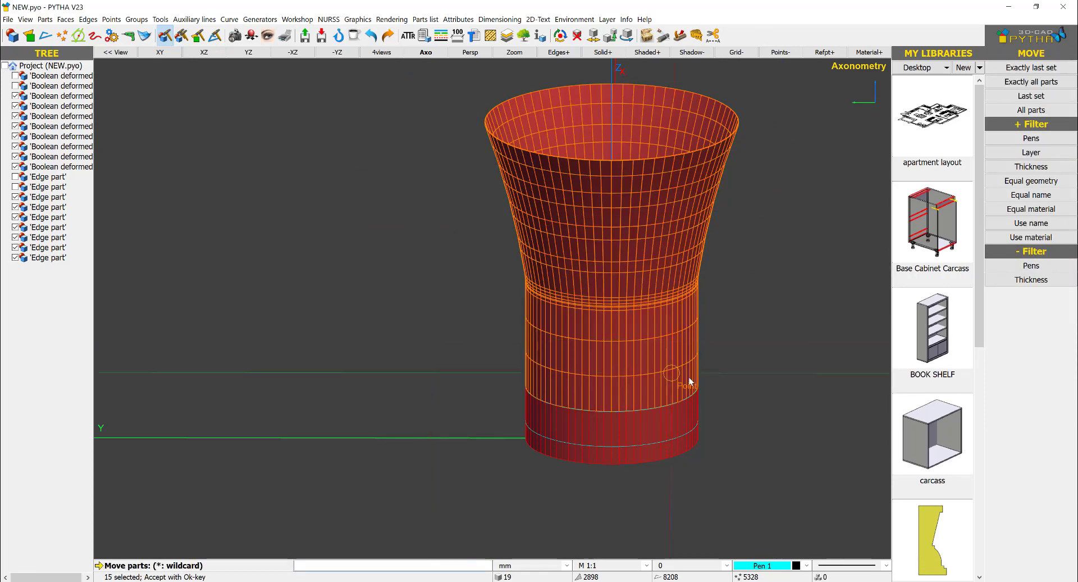
middle_drag(689, 371, 595, 397)
scroll(676, 363, down, 5)
right_click(676, 366)
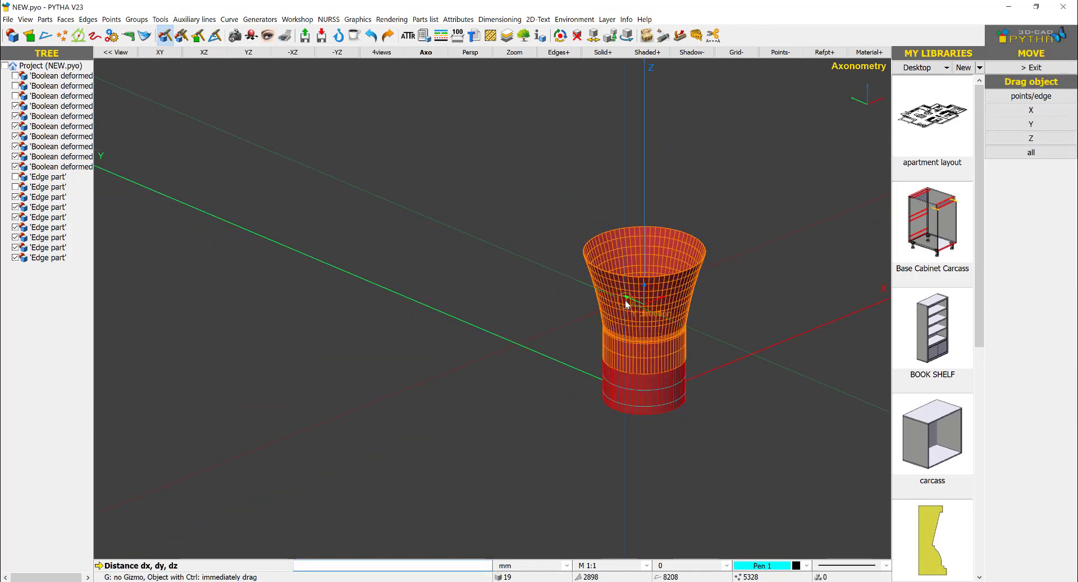
click(626, 301)
click(493, 269)
scroll(685, 374, up, 5)
right_click(731, 332)
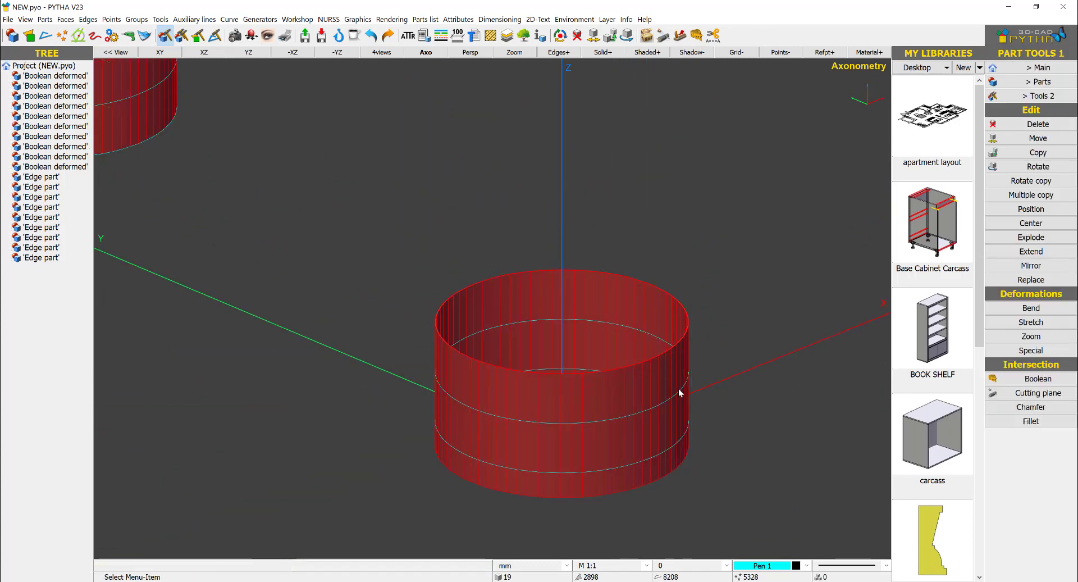
Create a three-point circle face on the inner bottom edge of the lowest column slice.
middle_drag(678, 388, 698, 419)
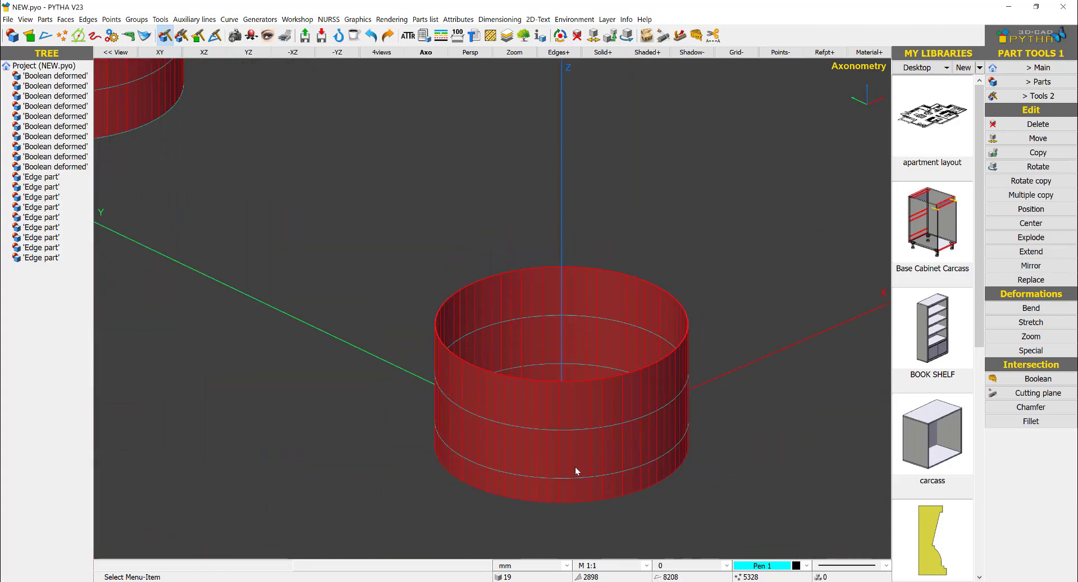
middle_drag(633, 391, 698, 330)
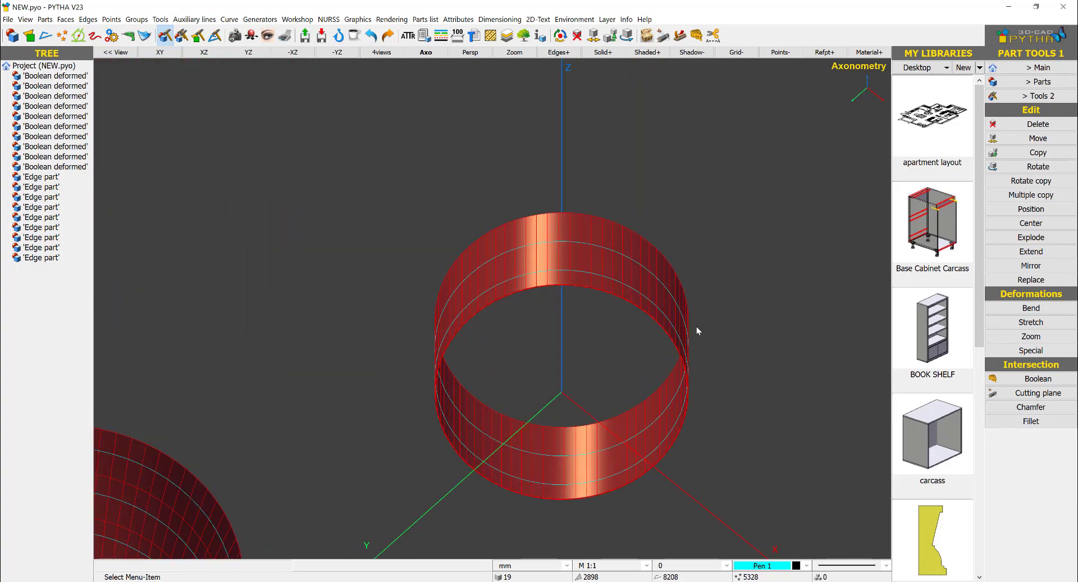
click(1043, 66)
click(1059, 67)
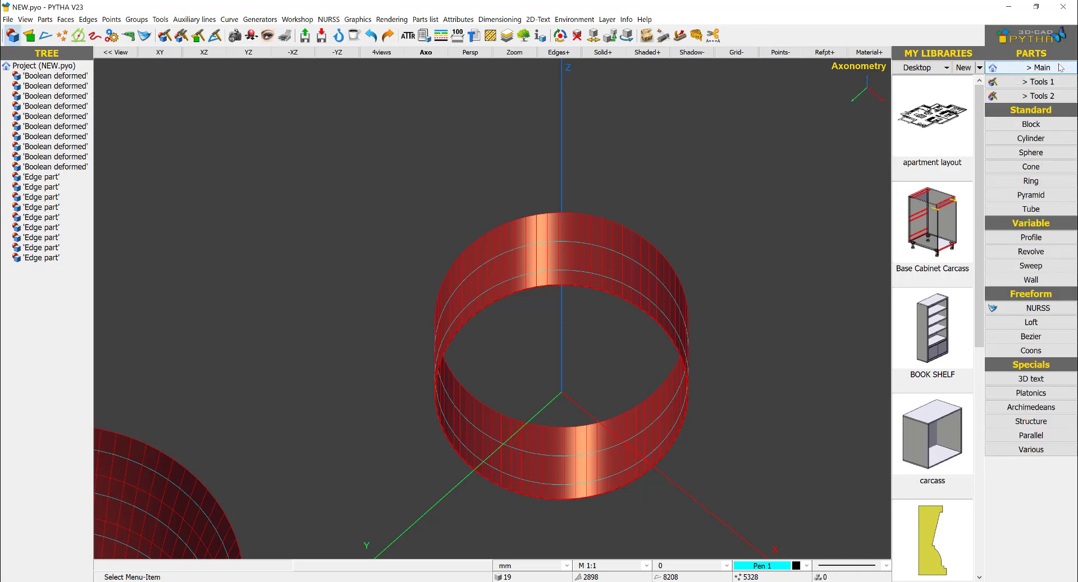
click(1056, 72)
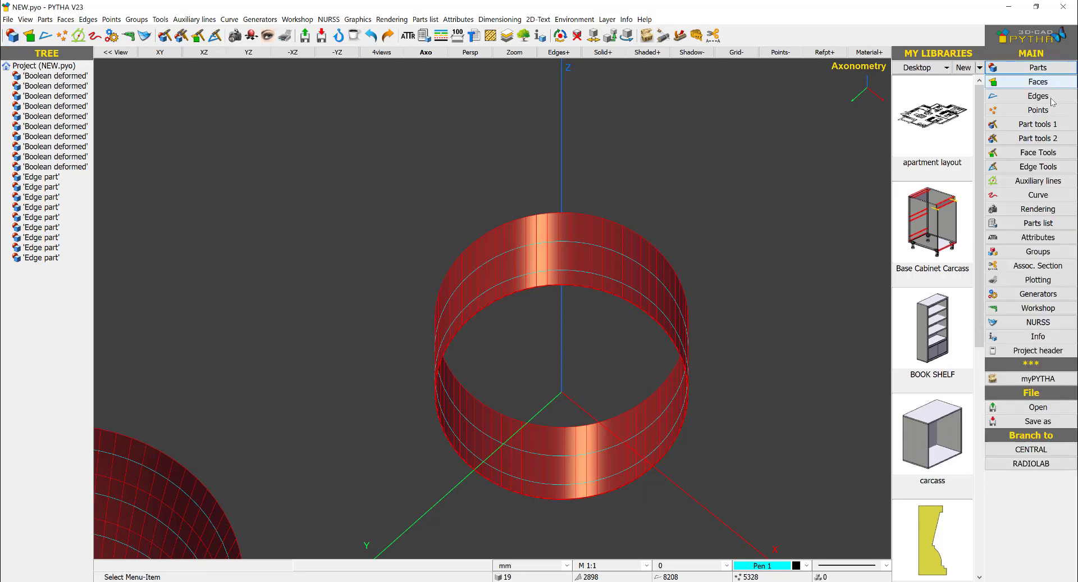
click(1049, 84)
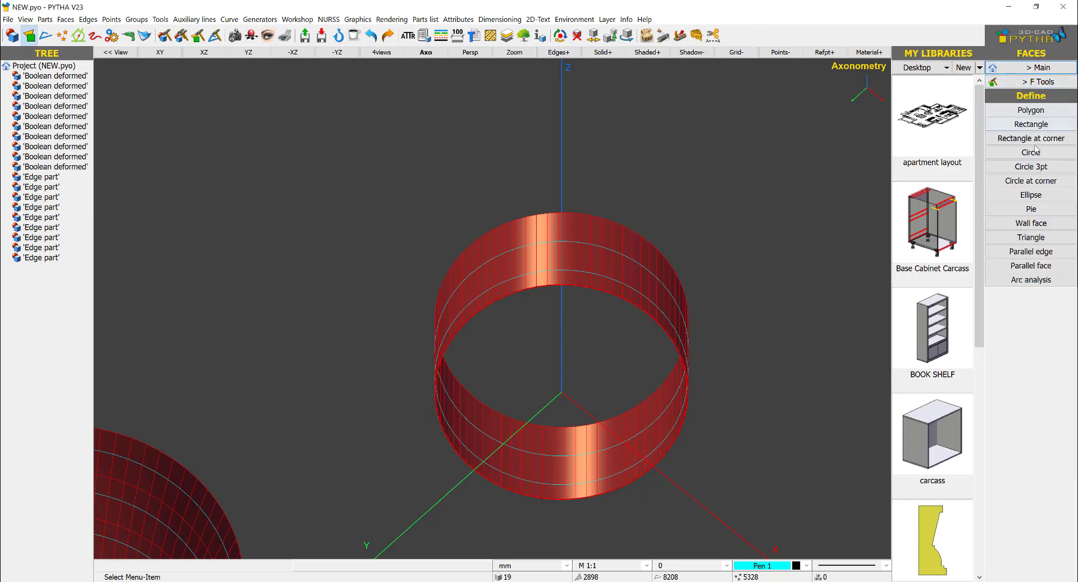
click(1031, 166)
scroll(609, 293, up, 10)
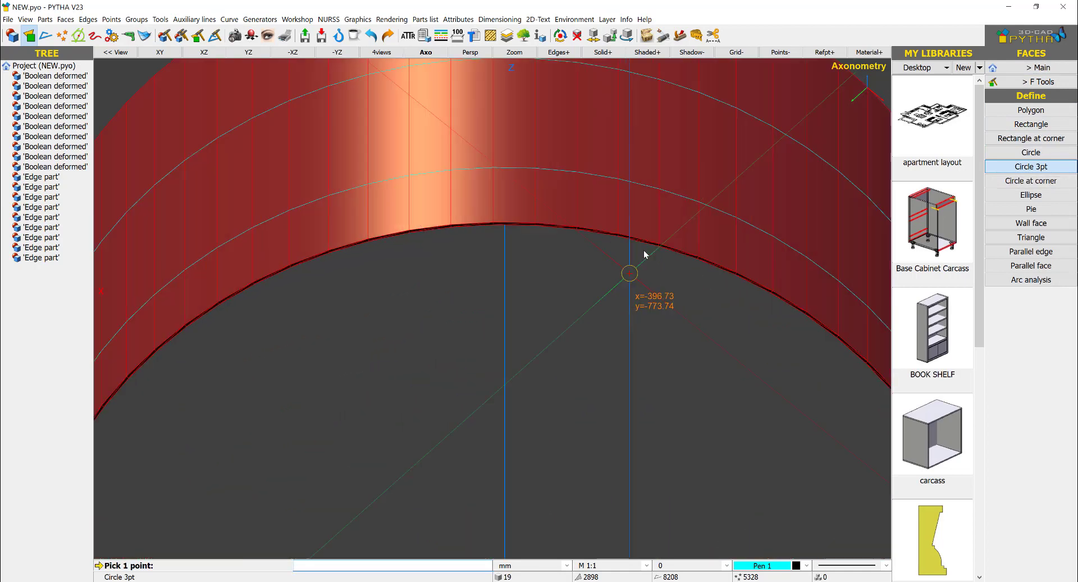
click(671, 150)
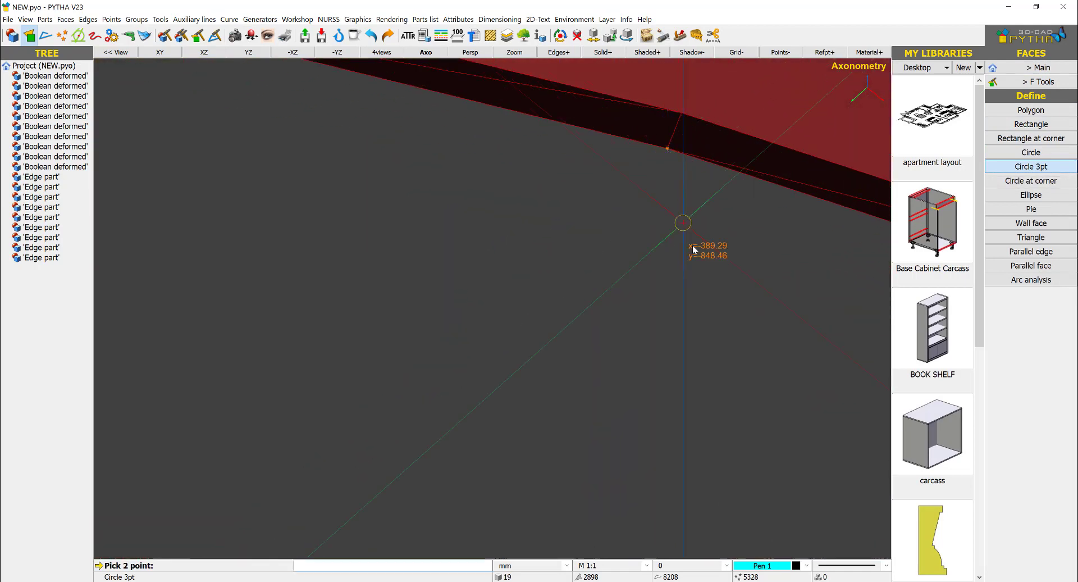
scroll(694, 258, down, 5)
scroll(680, 320, down, 3)
scroll(587, 385, up, 8)
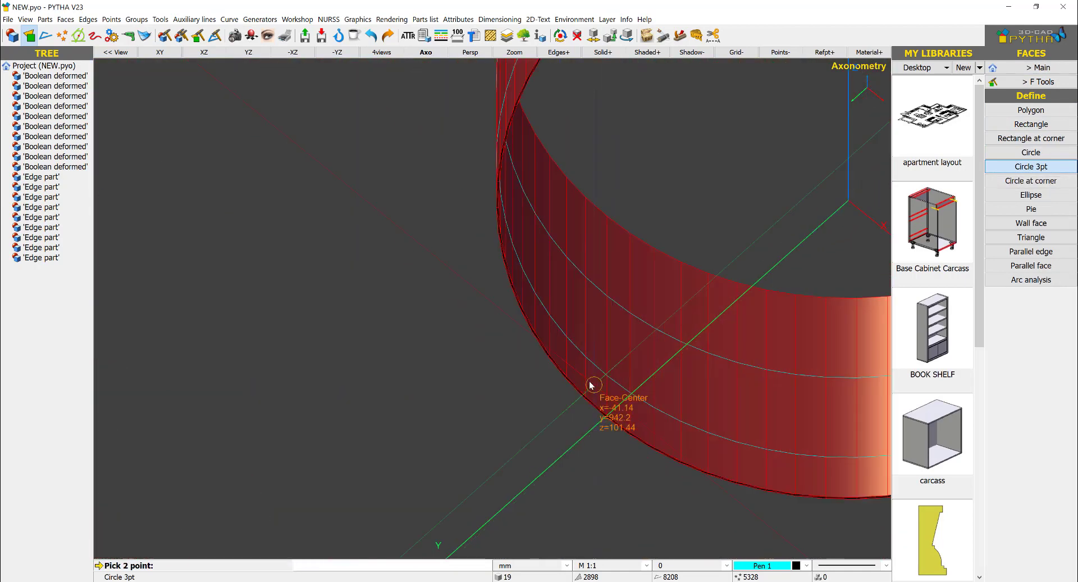
click(489, 333)
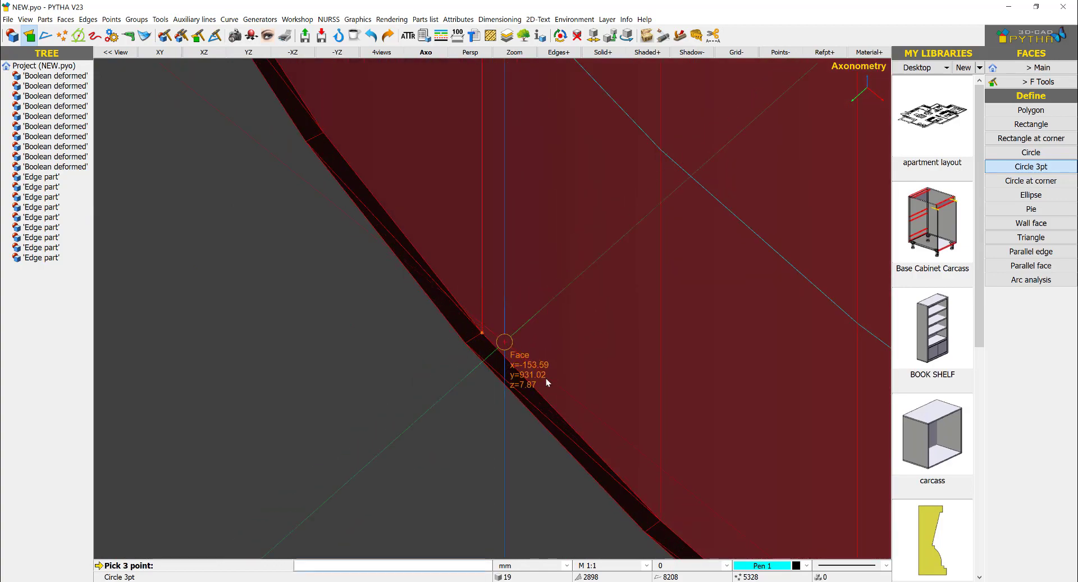
scroll(534, 360, down, 4)
scroll(554, 370, down, 4)
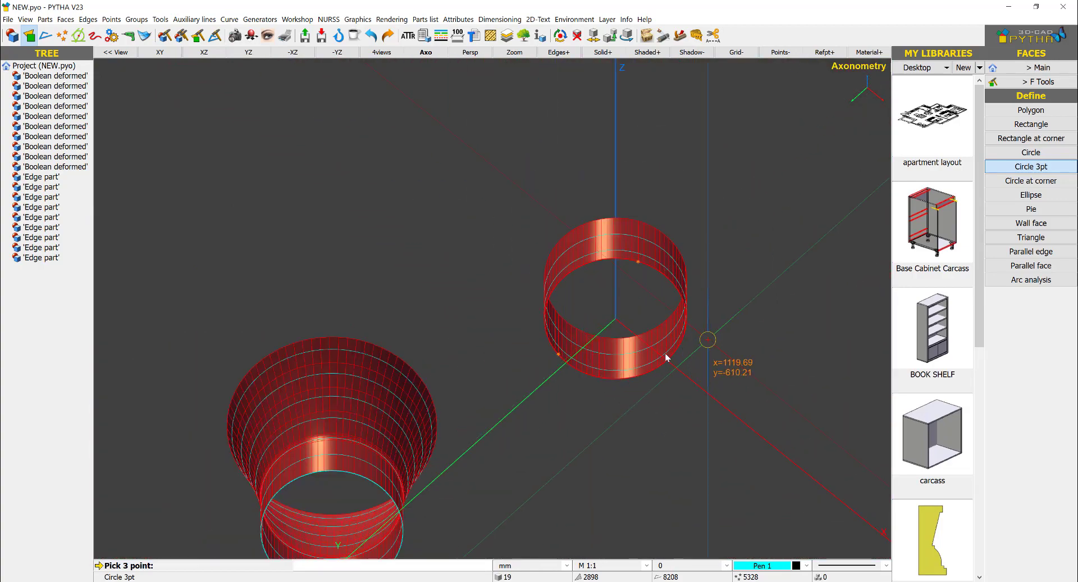
scroll(666, 352, up, 8)
scroll(568, 492, up, 3)
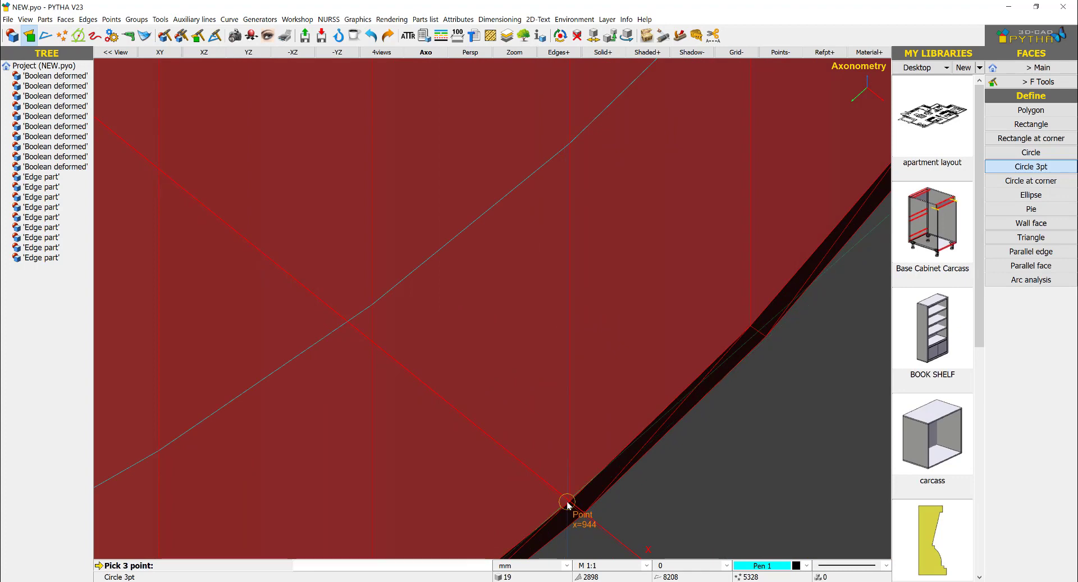
click(752, 329)
scroll(744, 372, down, 6)
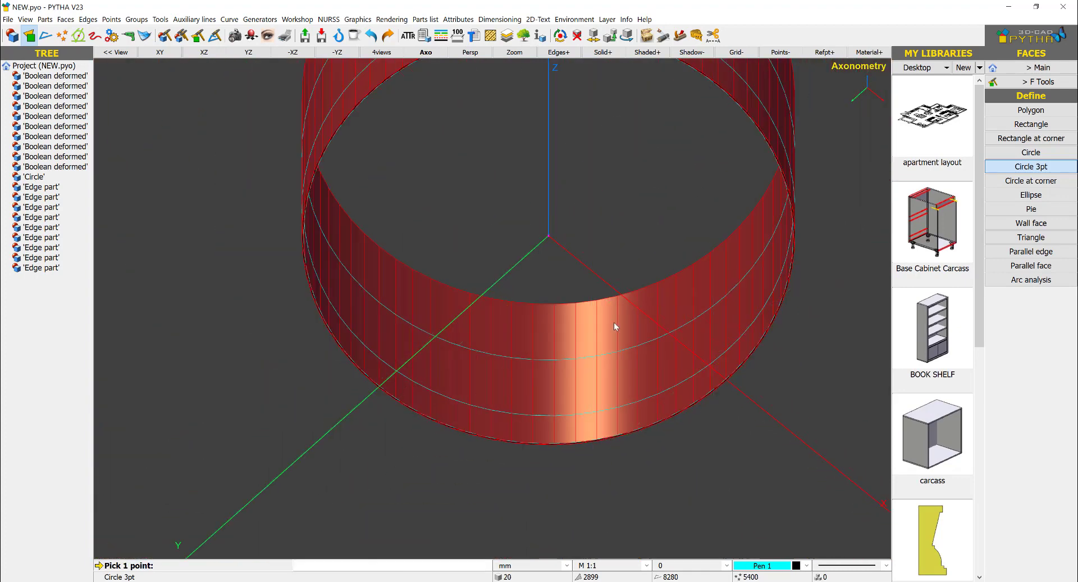
scroll(615, 325, down, 8)
key(Escape)
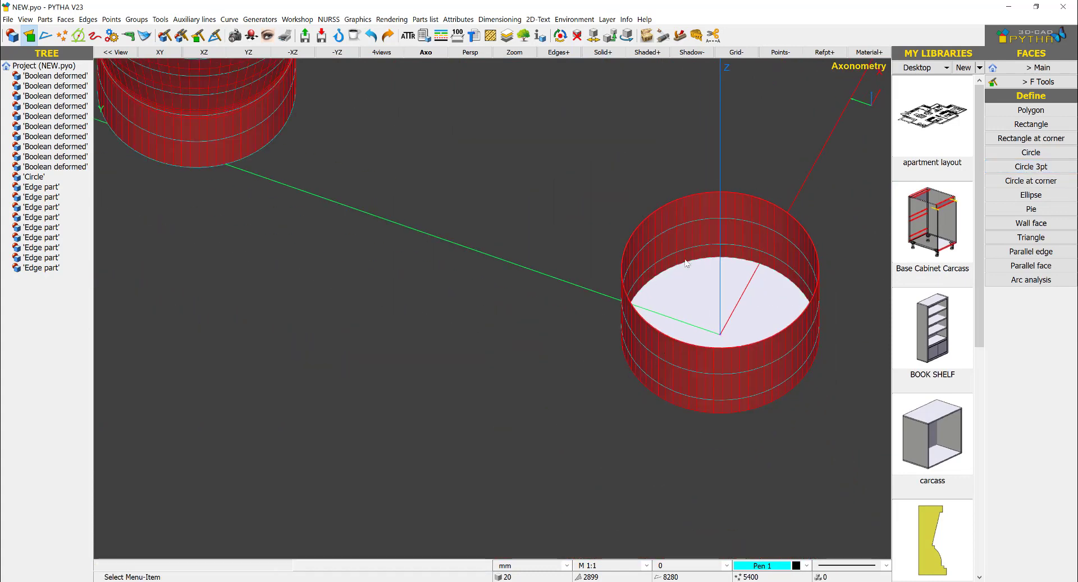
Extrude the circle face at the column's base into a straight profile body with a total length of 25 mm.
click(1015, 72)
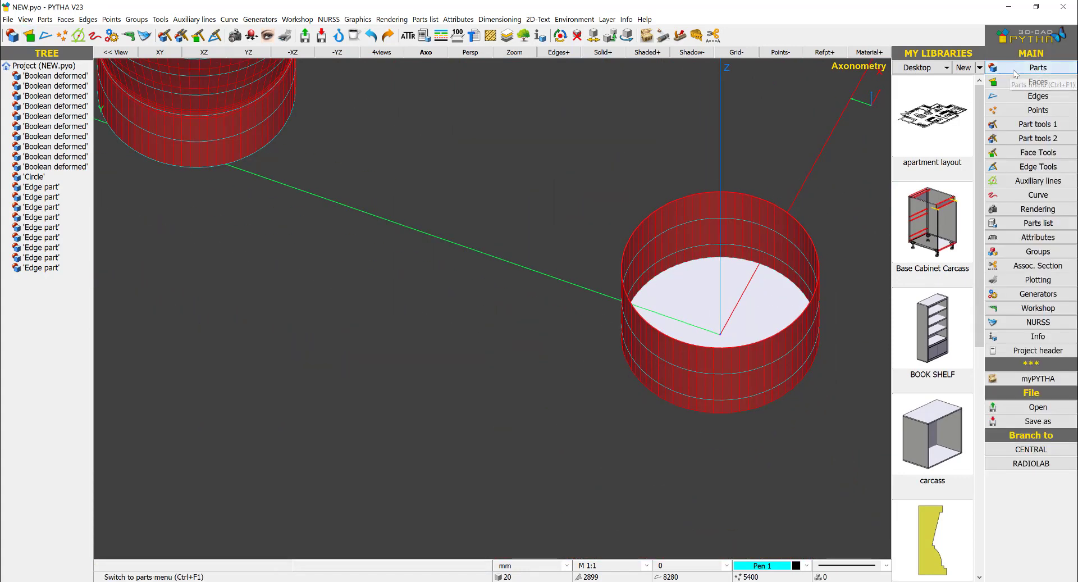
click(1016, 83)
click(1039, 236)
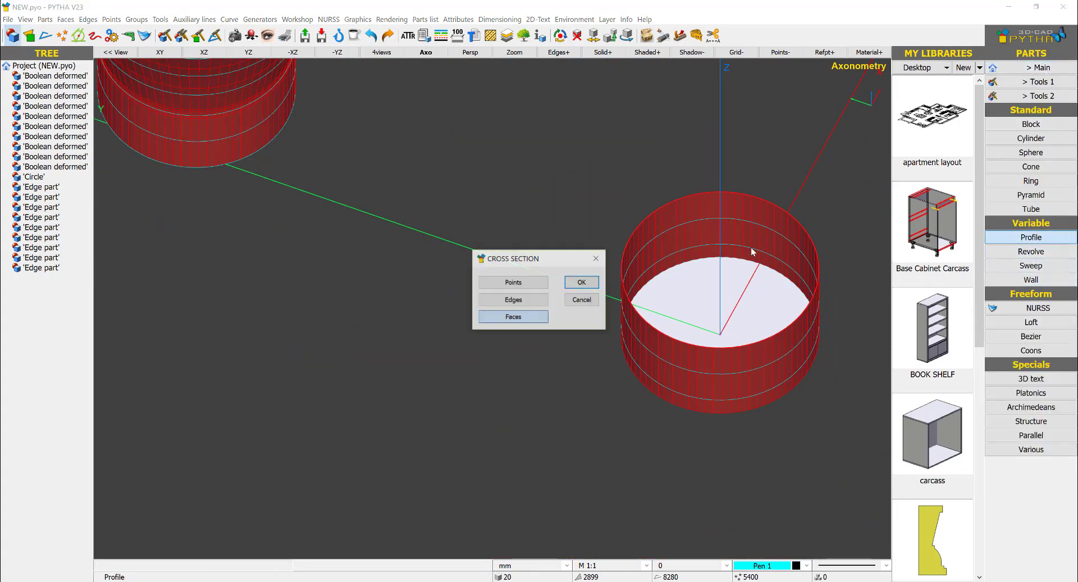
click(514, 310)
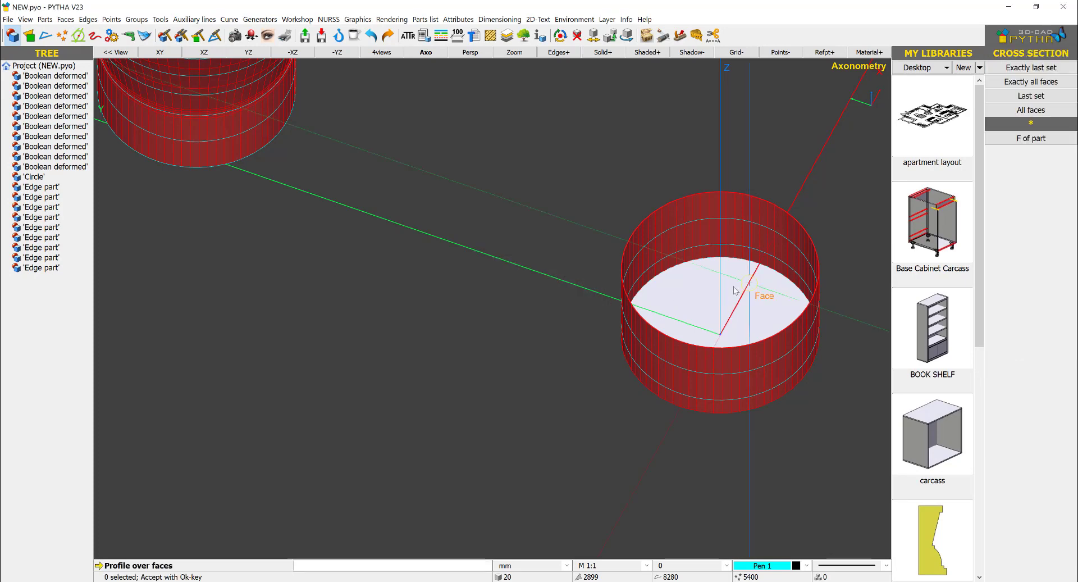
right_click(697, 289)
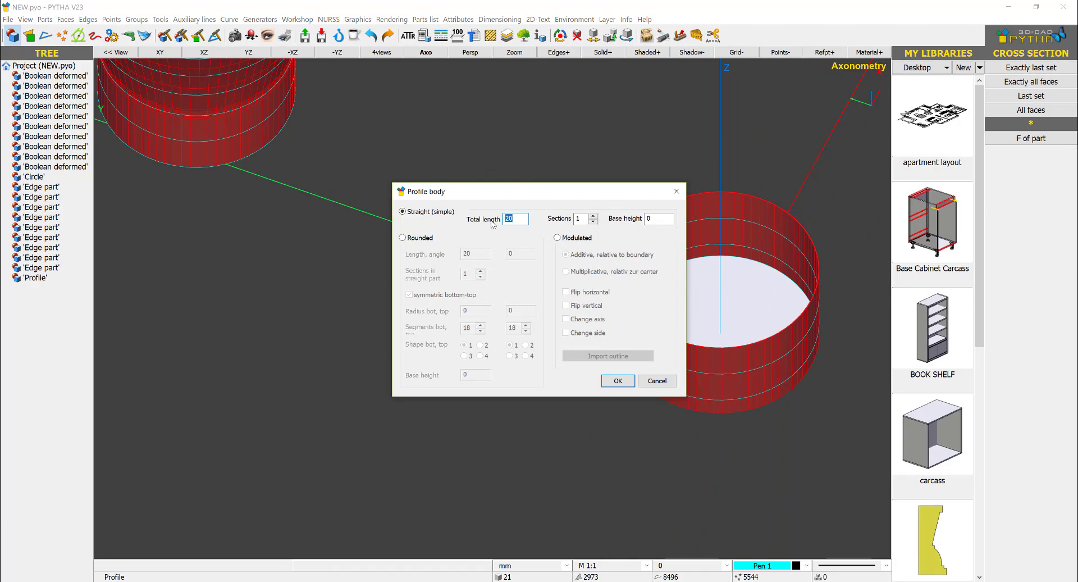
click(611, 51)
scroll(826, 366, up, 5)
middle_drag(735, 417, 605, 393)
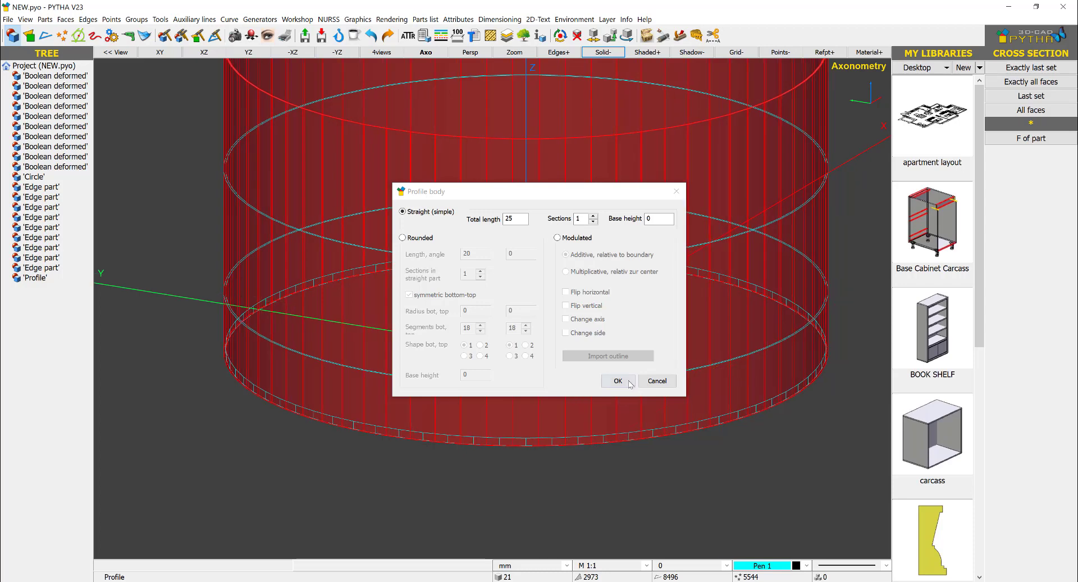
click(630, 383)
scroll(654, 449, down, 3)
right_click(632, 236)
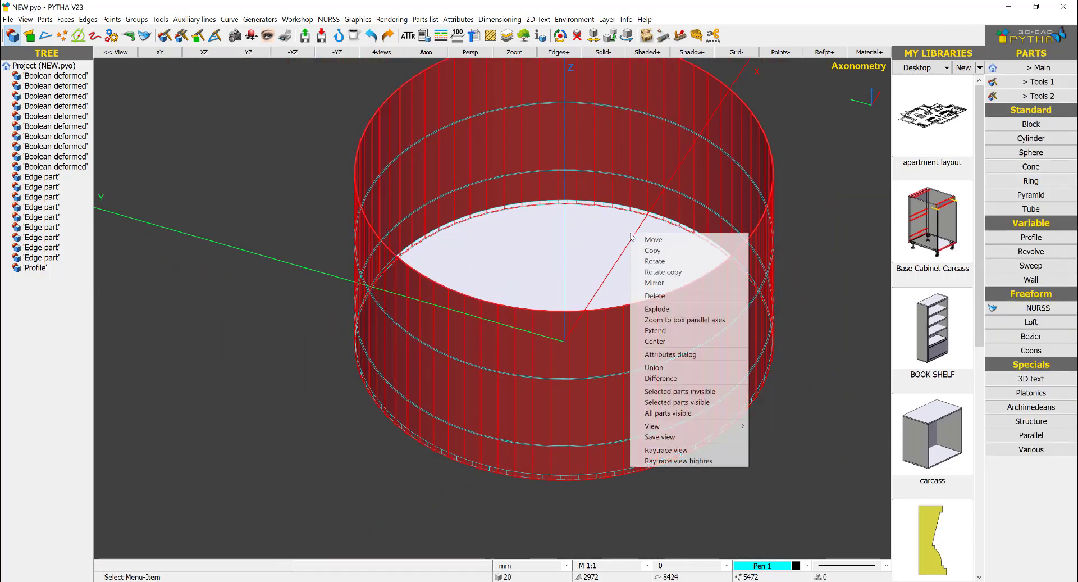
click(599, 212)
click(603, 51)
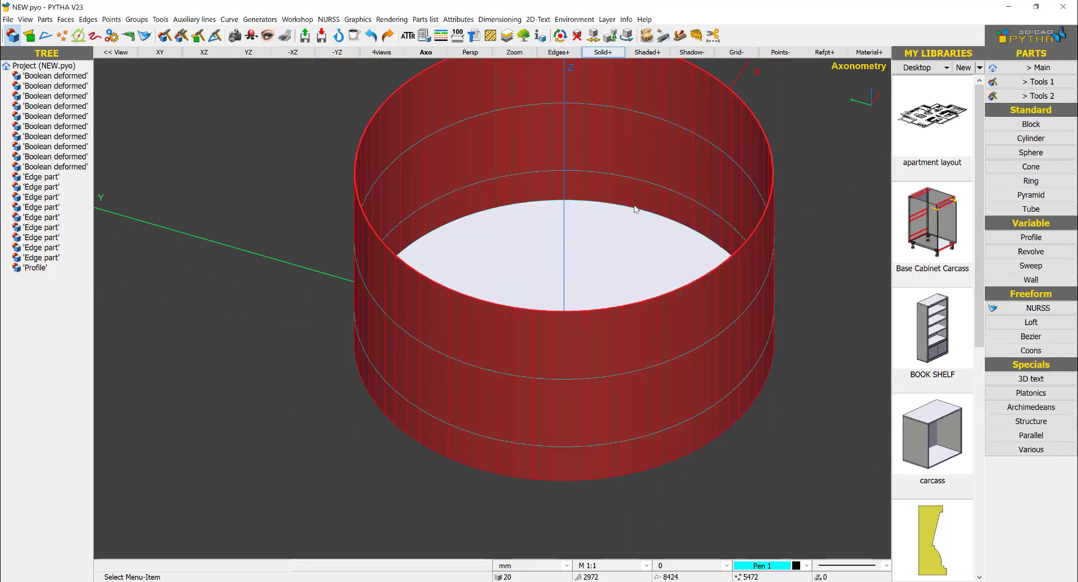
right_click(641, 210)
click(588, 239)
right_click(588, 239)
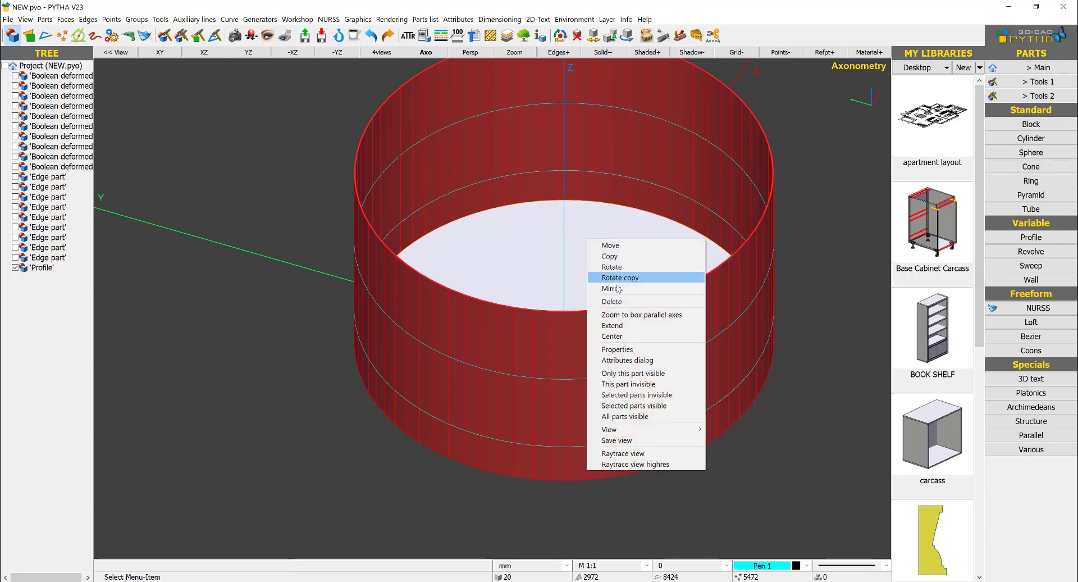
click(845, 362)
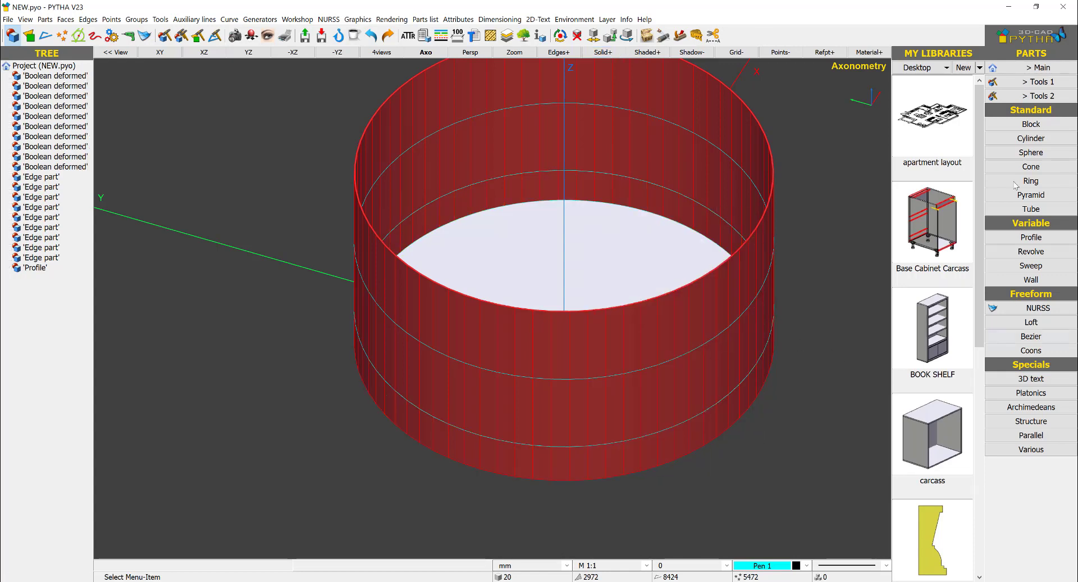
click(1042, 96)
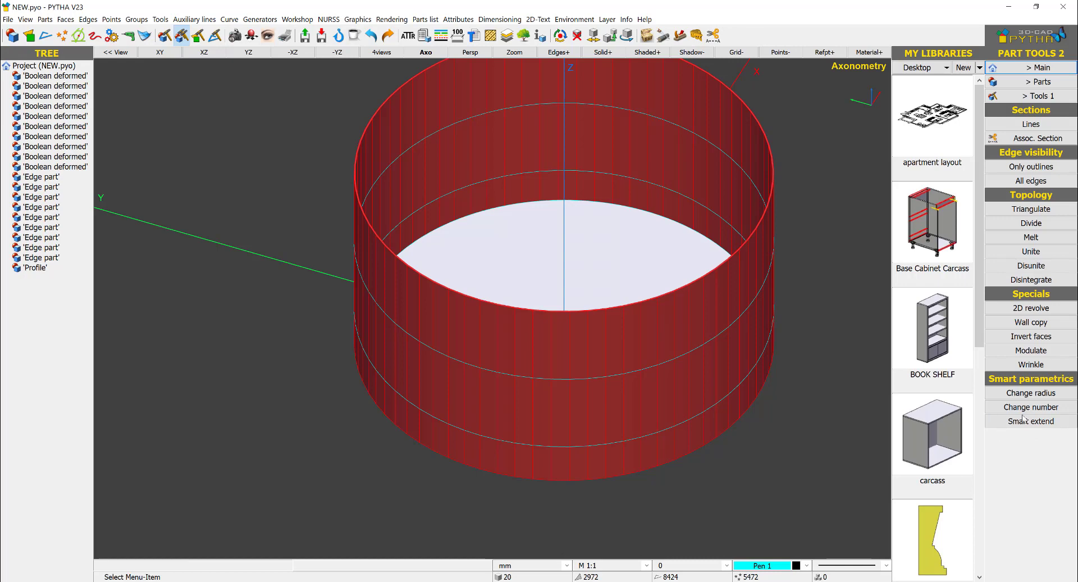
click(1031, 392)
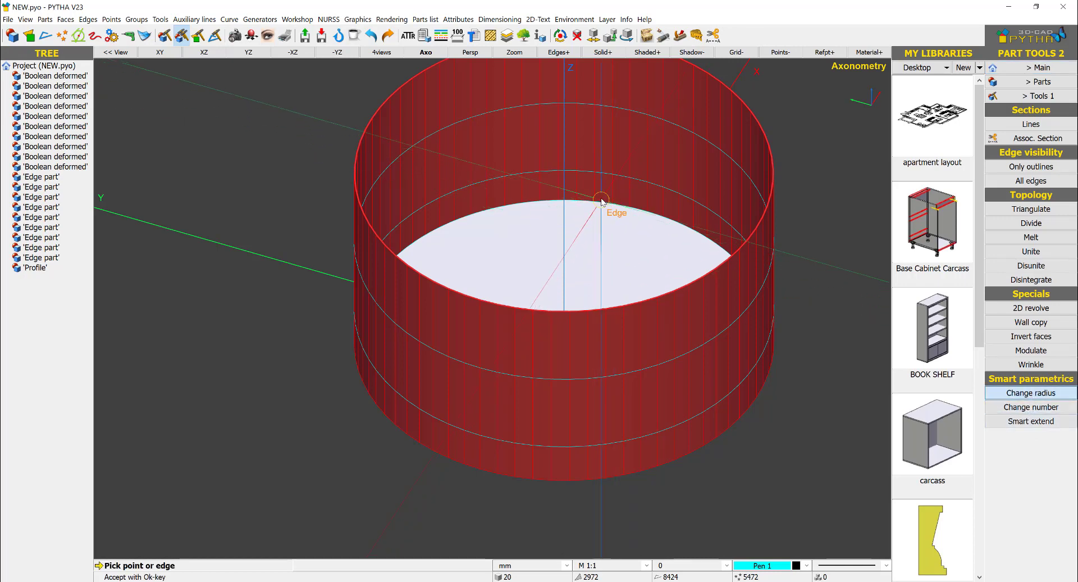
right_click(600, 218)
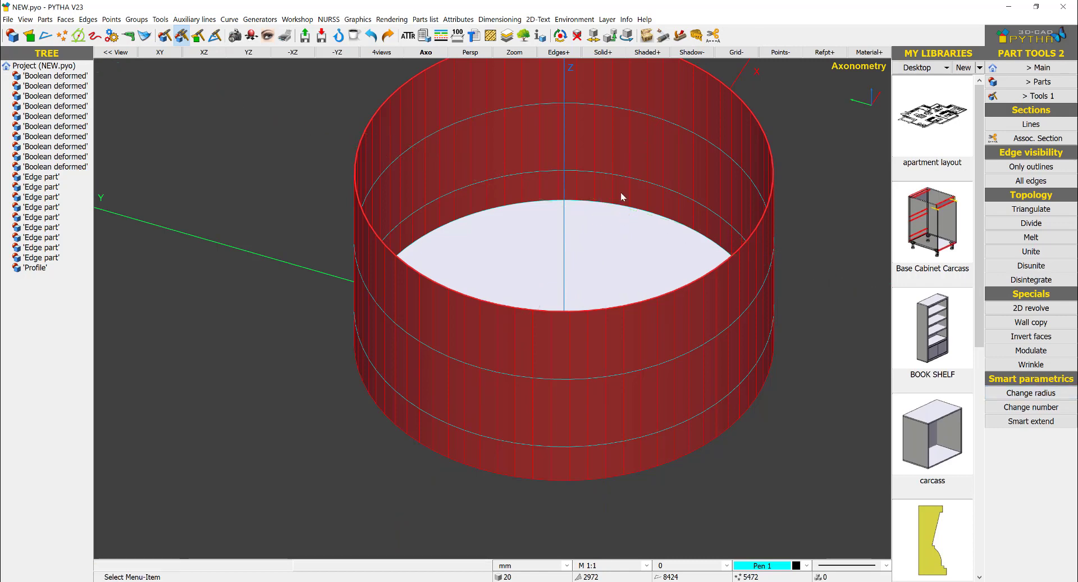
Hide the lowest column slice to expose the circular panel's rim.
right_click(622, 191)
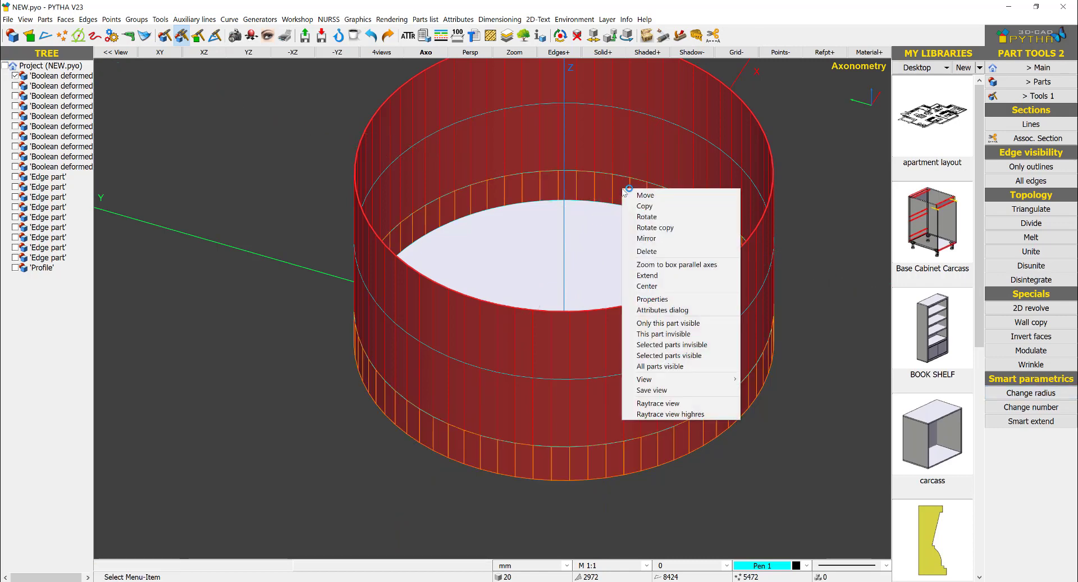
click(673, 334)
scroll(621, 186, up, 5)
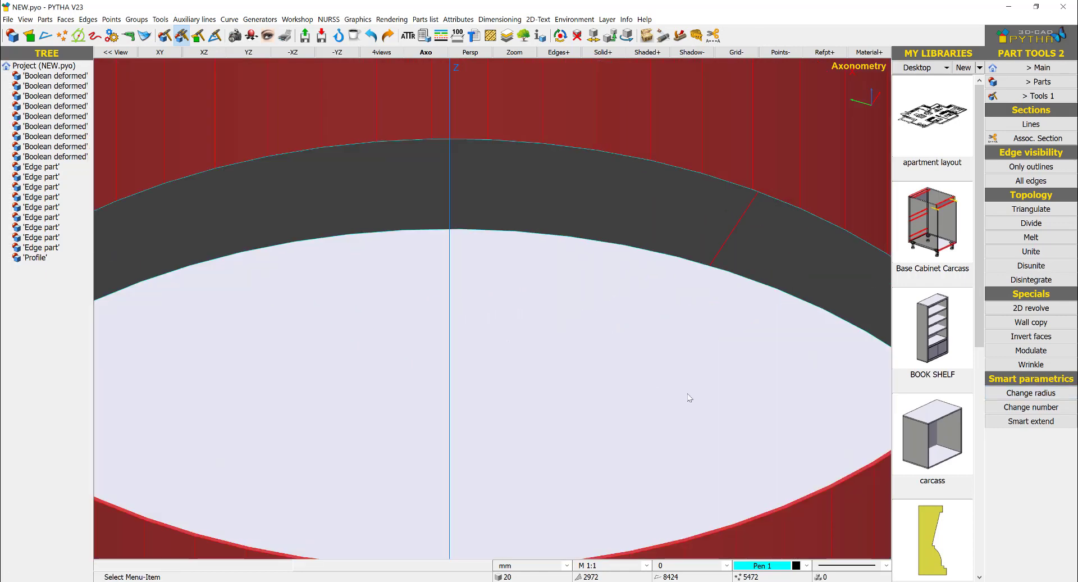
scroll(674, 219, down, 5)
scroll(774, 252, down, 2)
scroll(800, 392, up, 4)
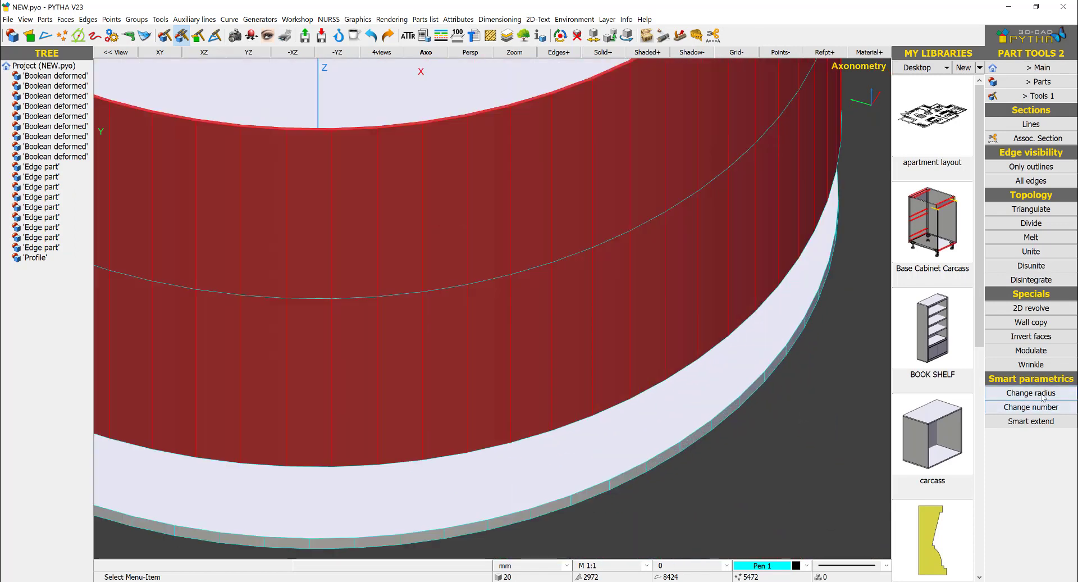
Try a 940 mm radius on the exposed circular panel and set it back to 944 mm for all radii in the part.
click(1031, 392)
click(795, 327)
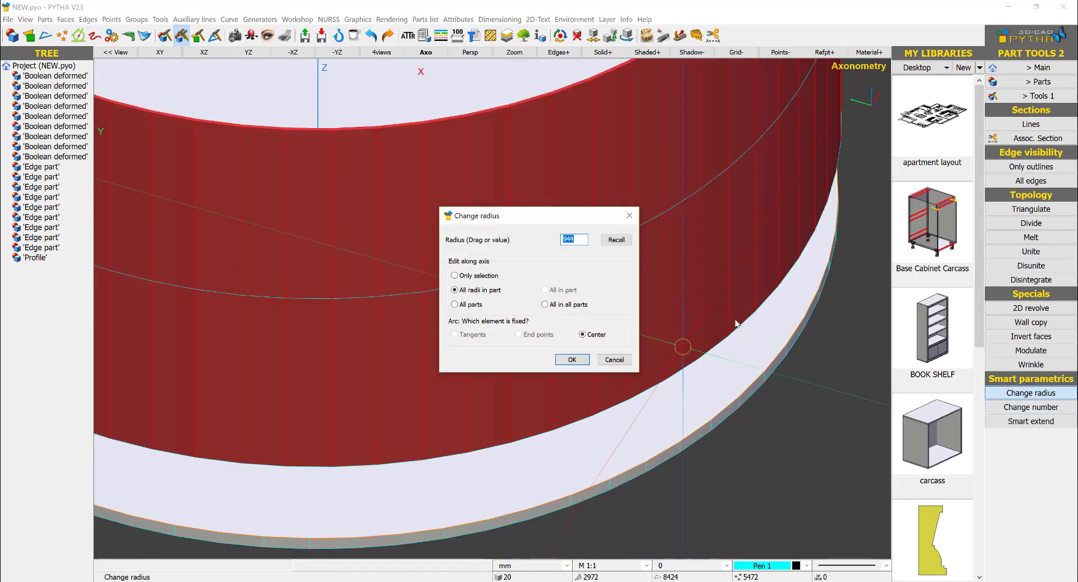
scroll(780, 318, down, 4)
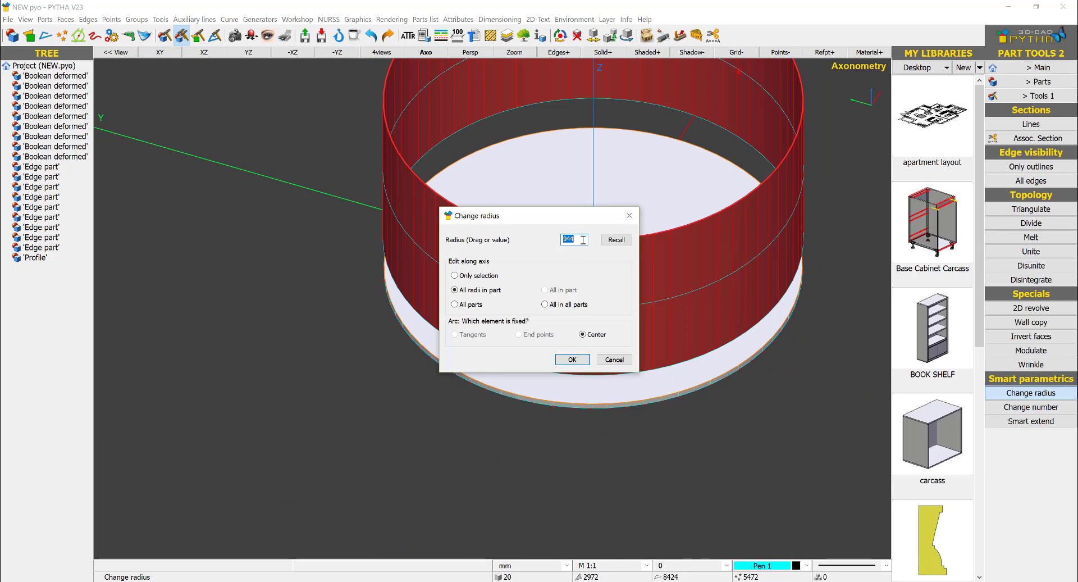
text(940)
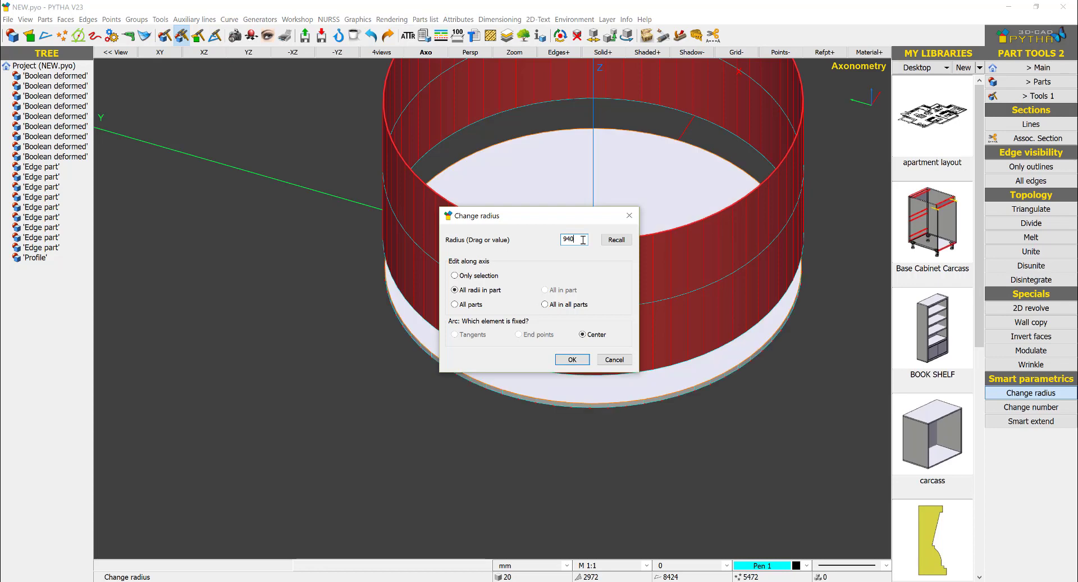
key(BackSpace)
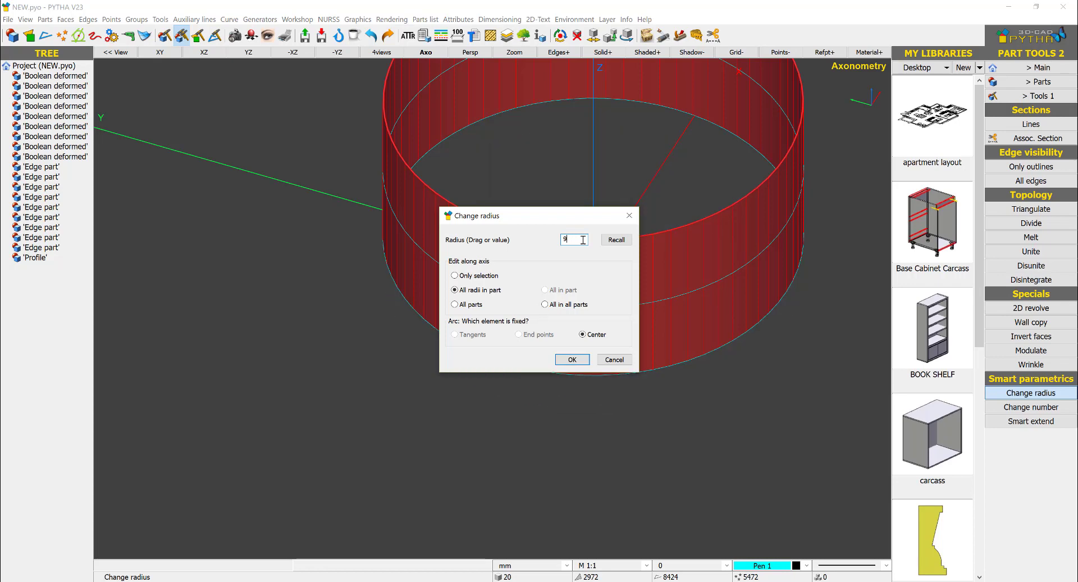
text(44)
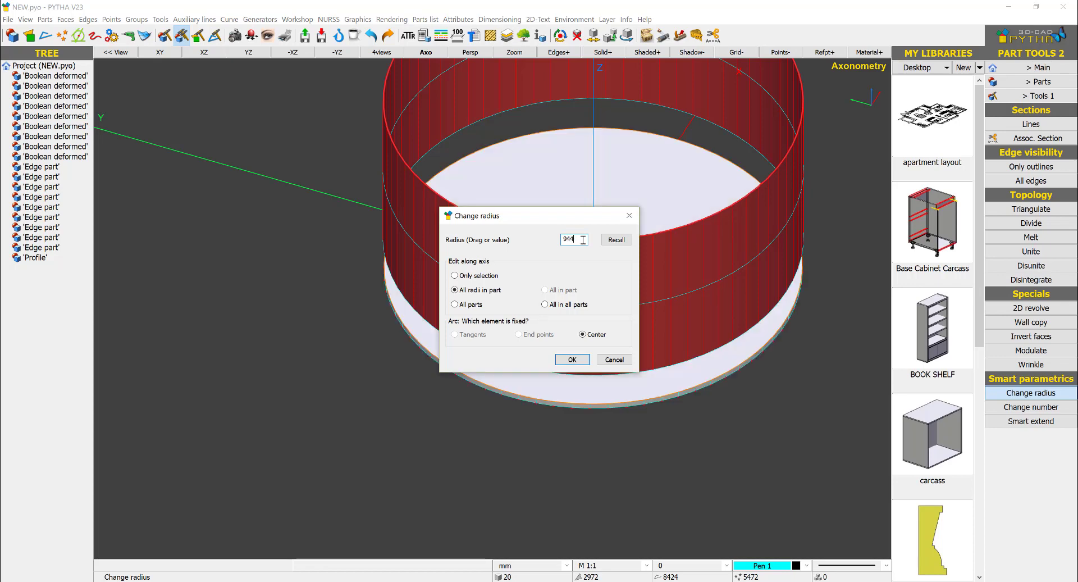
key(Return)
right_click(810, 455)
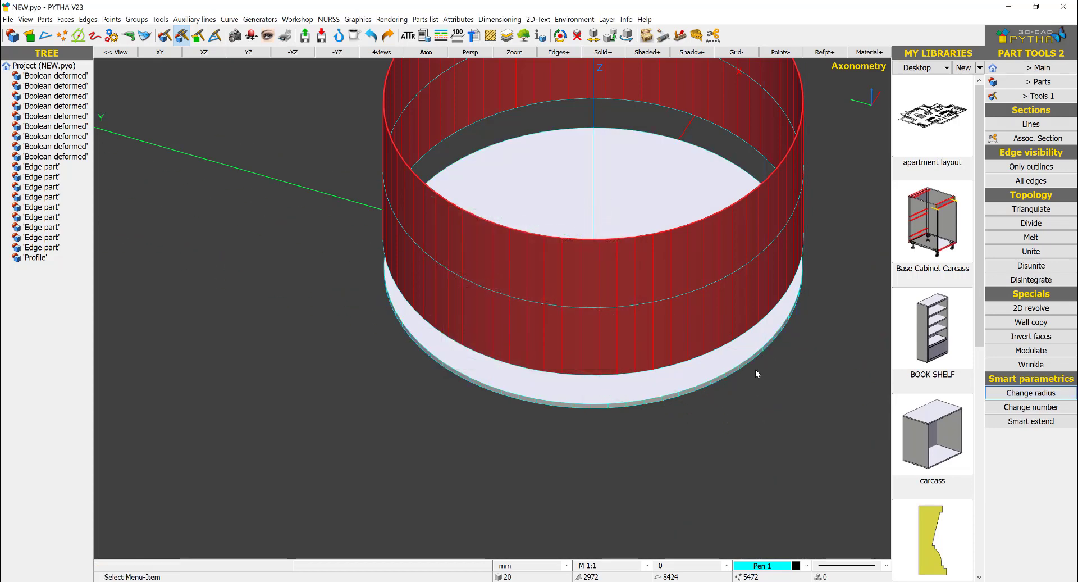
Make all parts visible again, including the lowest column slice.
middle_drag(756, 389, 749, 326)
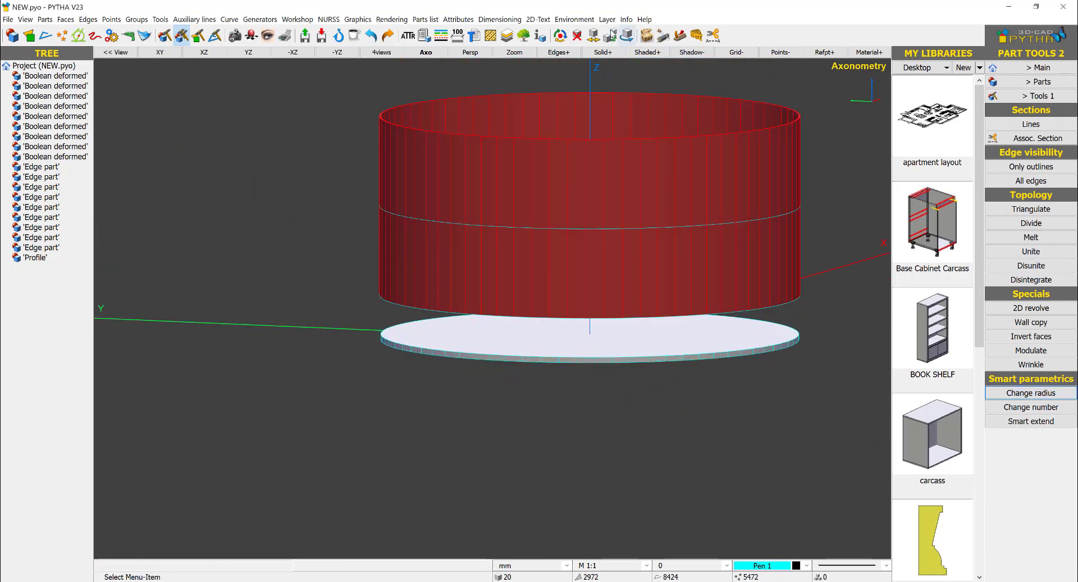
right_click(838, 135)
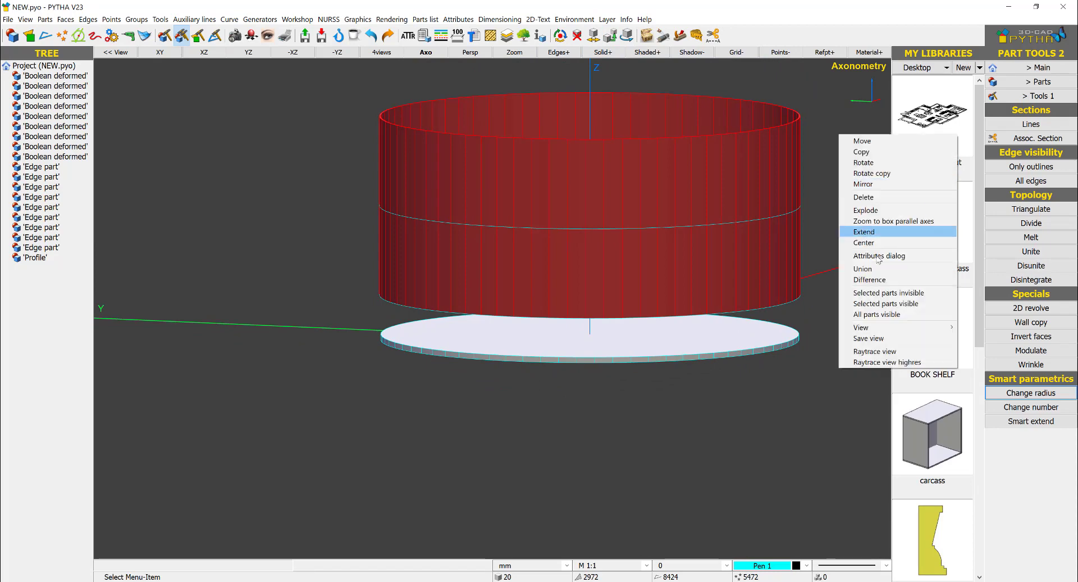
click(870, 315)
Copy the circular panel once by 190.37156 mm along Z only, from its rim's edge centre up to the lowest slice joint.
scroll(713, 356, up, 3)
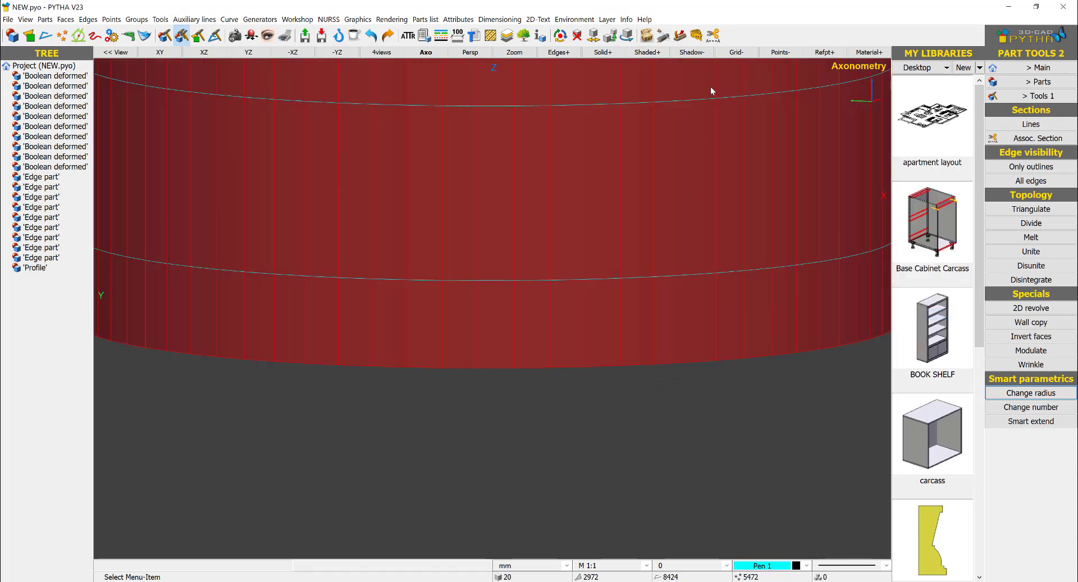
click(603, 51)
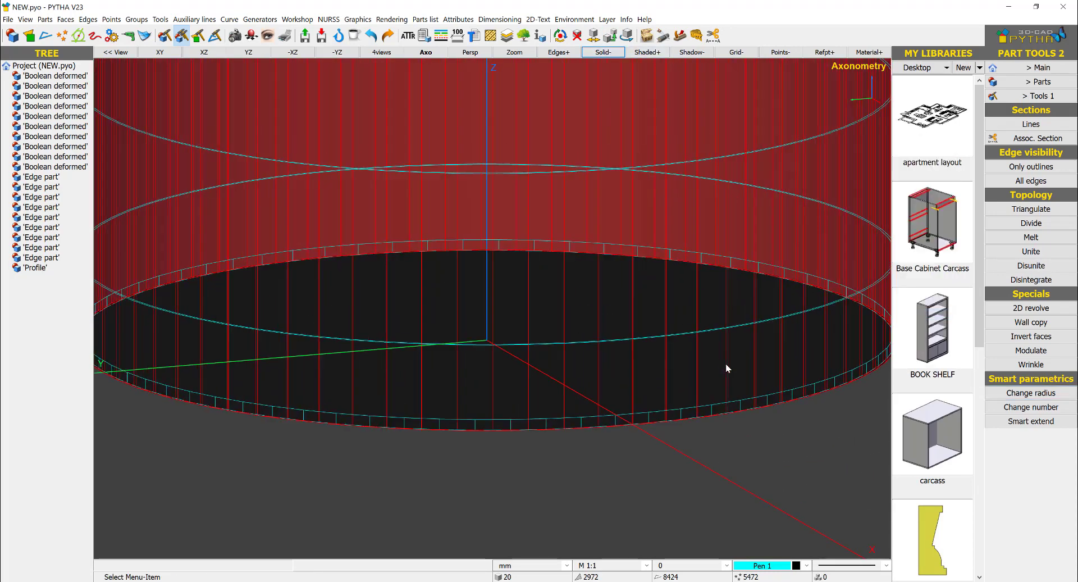
middle_drag(720, 387, 717, 390)
right_click(684, 373)
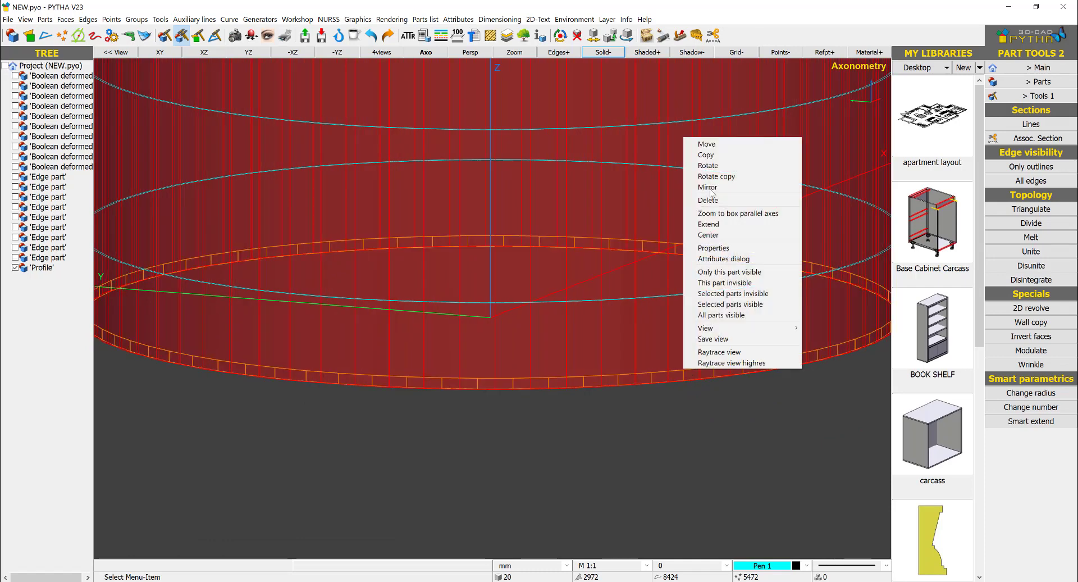
click(702, 157)
scroll(685, 370, up, 5)
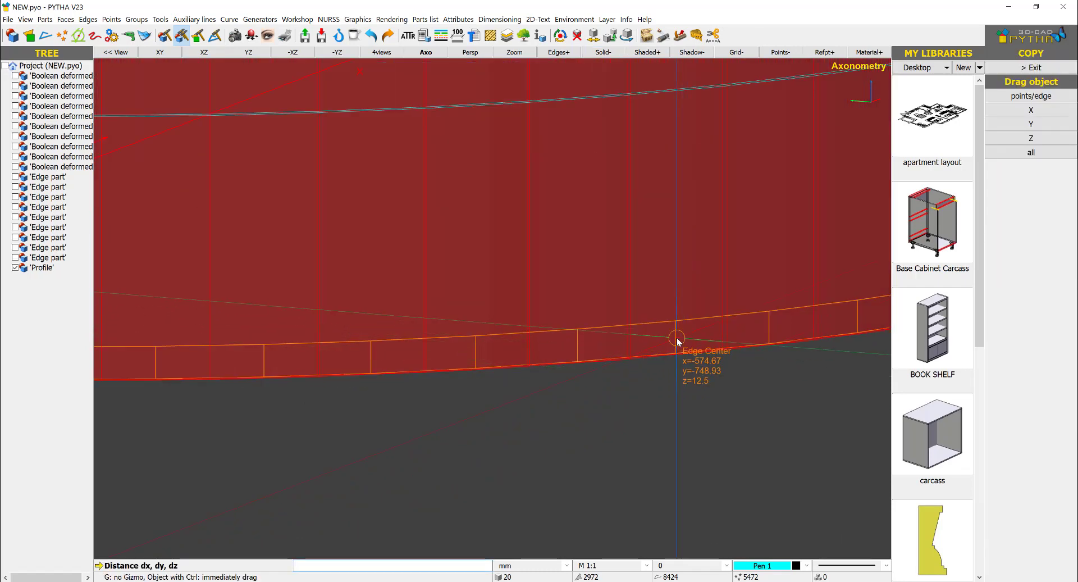
click(682, 365)
scroll(679, 348, down, 4)
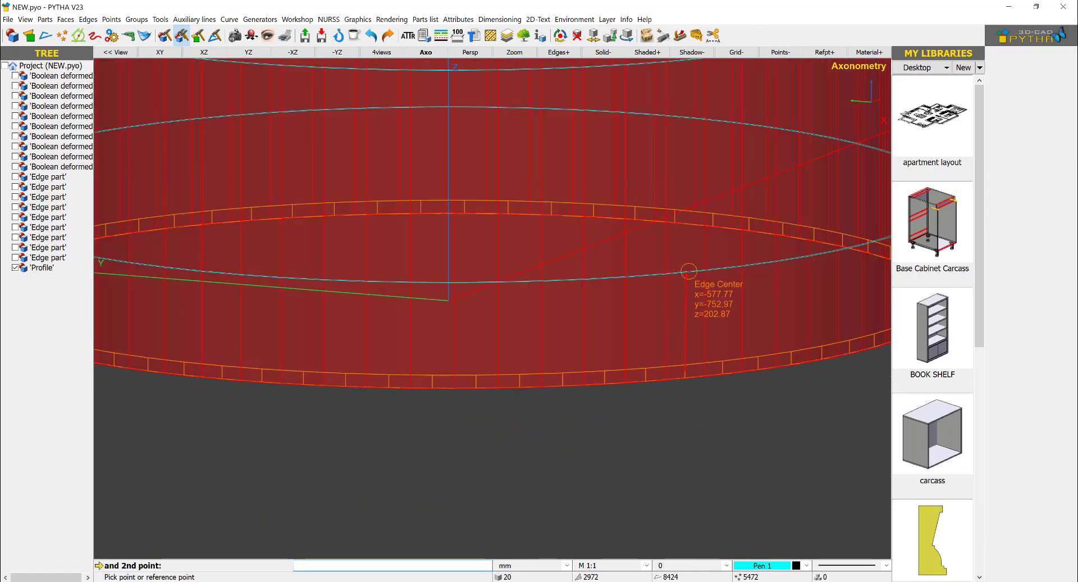
click(687, 270)
scroll(732, 314, down, 4)
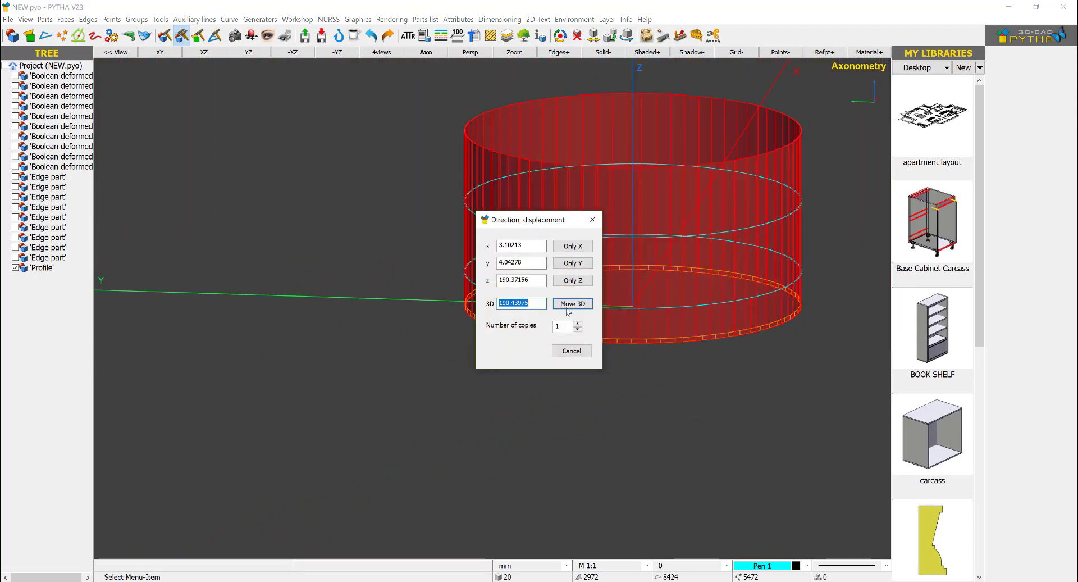
click(567, 280)
Copy the circular panel at the lowest slice joint by 405.74311 mm along Z only, up to the next joint and the column section's upper end.
scroll(730, 270, up, 5)
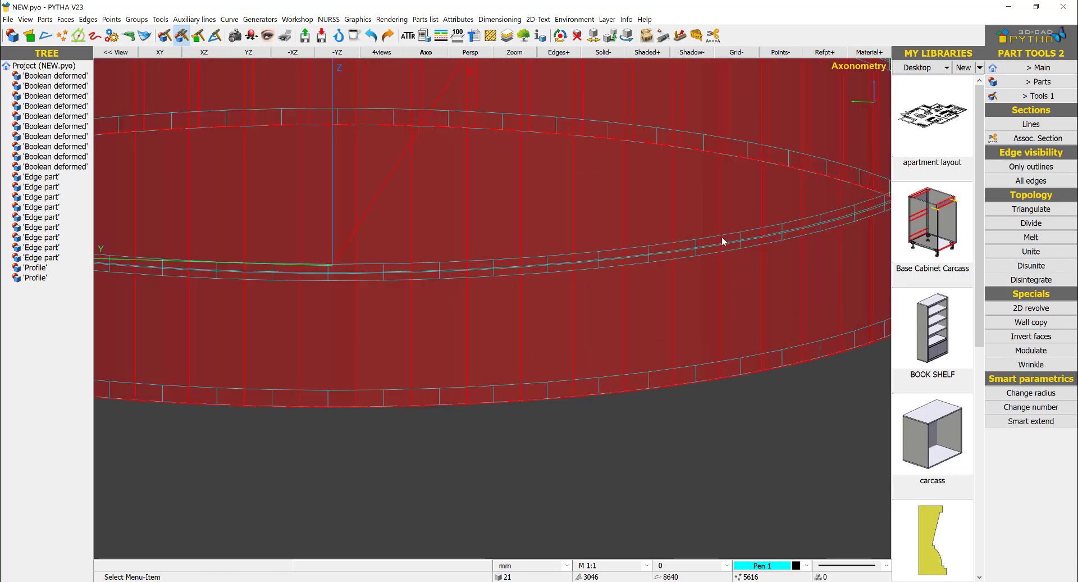
right_click(743, 217)
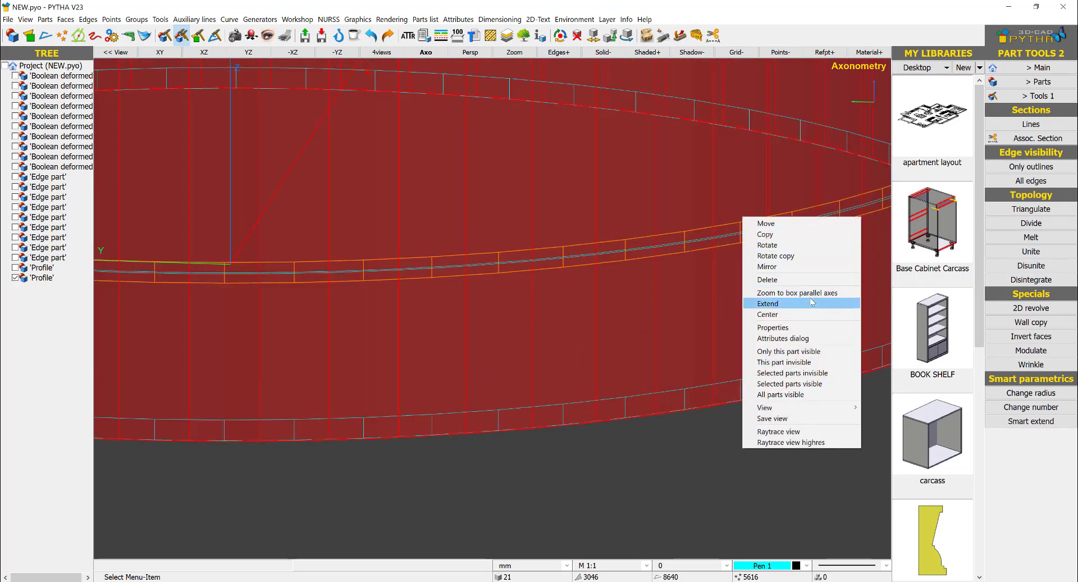
click(786, 234)
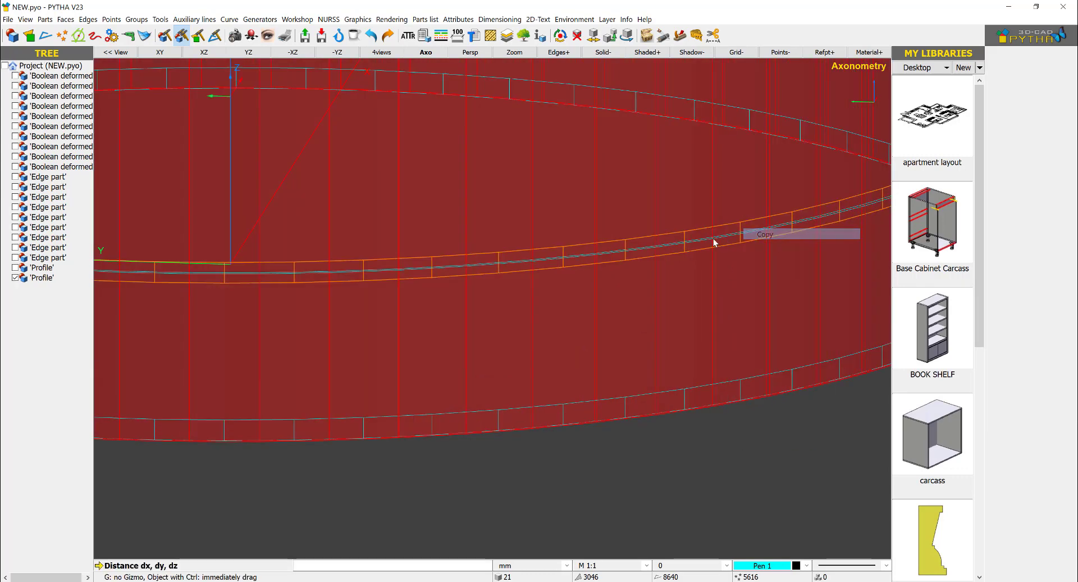
click(734, 240)
scroll(794, 303, down, 4)
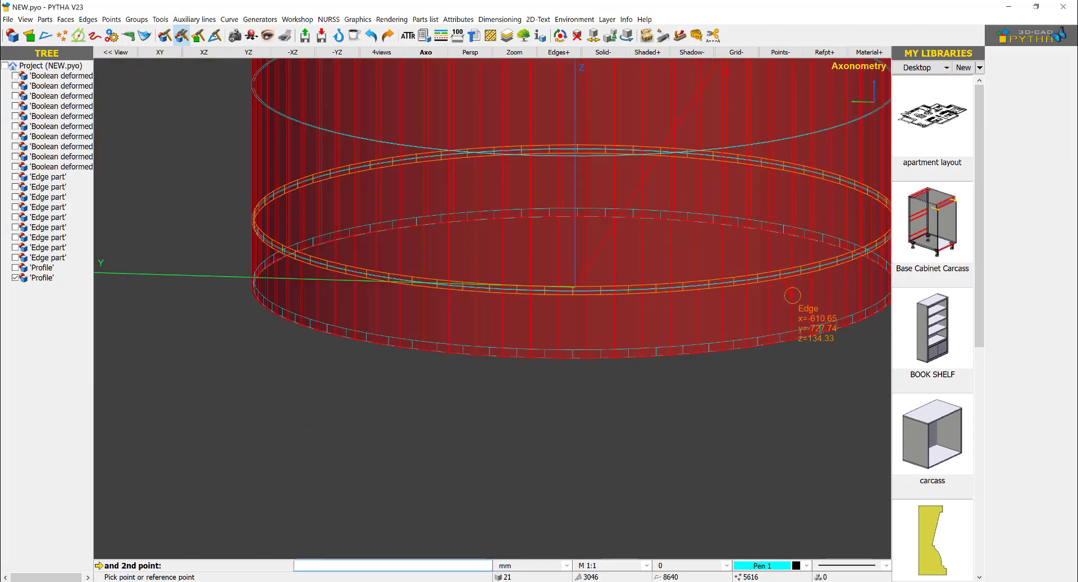
scroll(794, 257, up, 4)
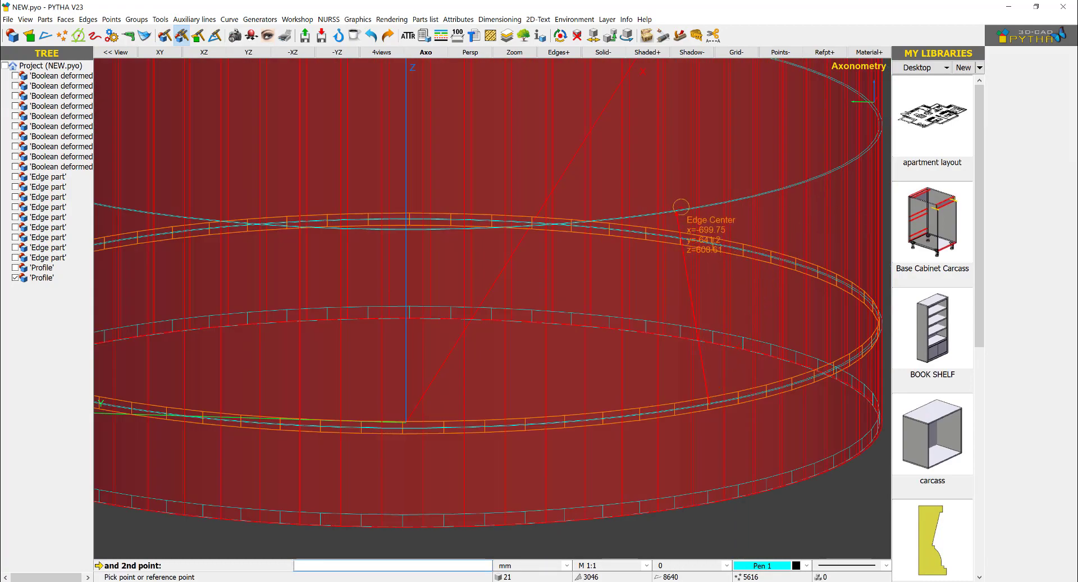
scroll(685, 209, up, 2)
click(686, 209)
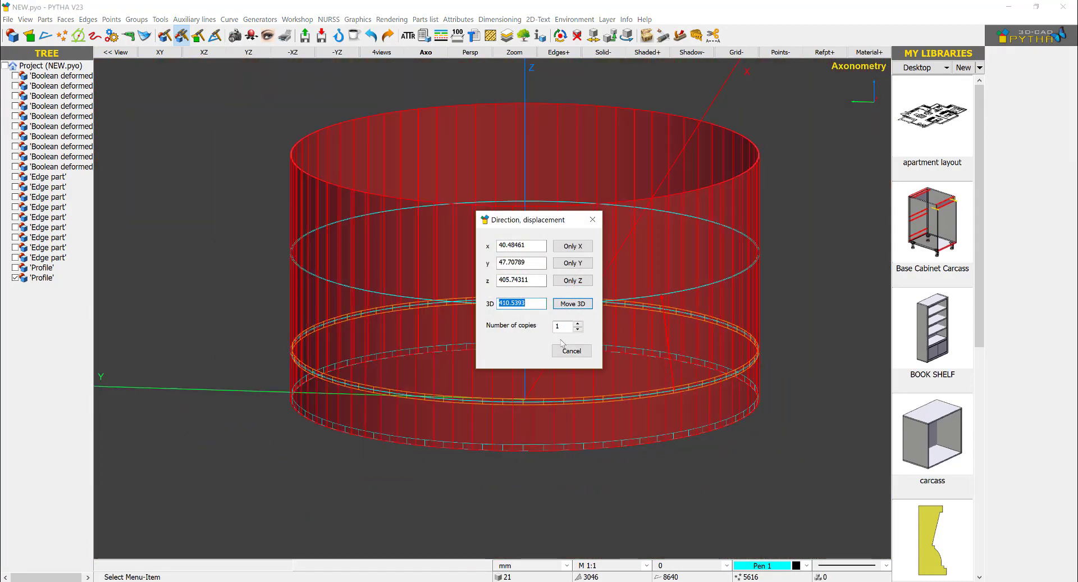
click(584, 281)
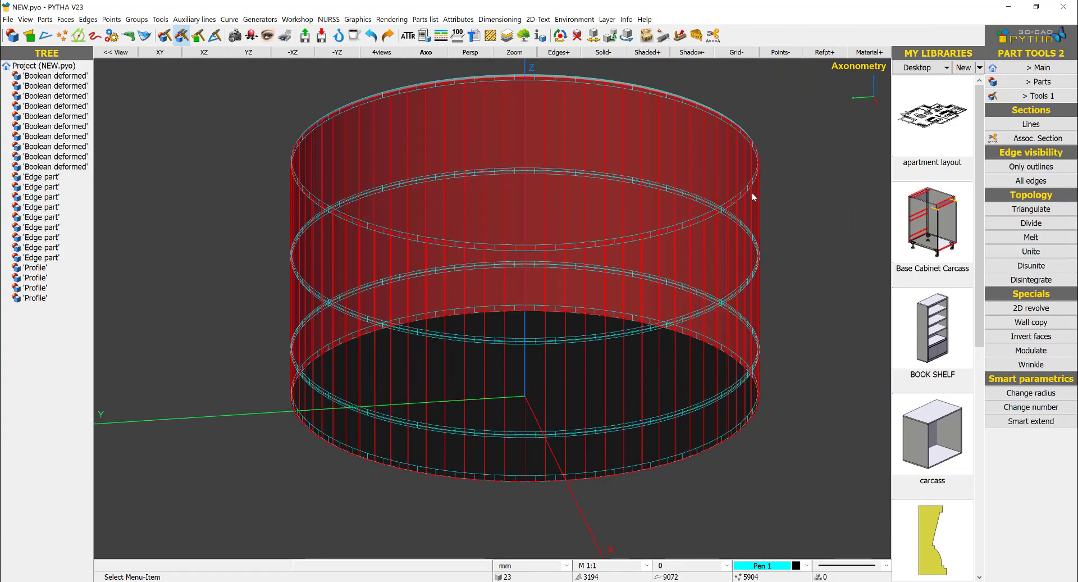
Show the model in solid display from above so the topmost circular panel's face is exposed.
middle_drag(753, 193, 780, 266)
click(603, 55)
middle_drag(688, 169, 669, 322)
right_click(611, 209)
click(623, 211)
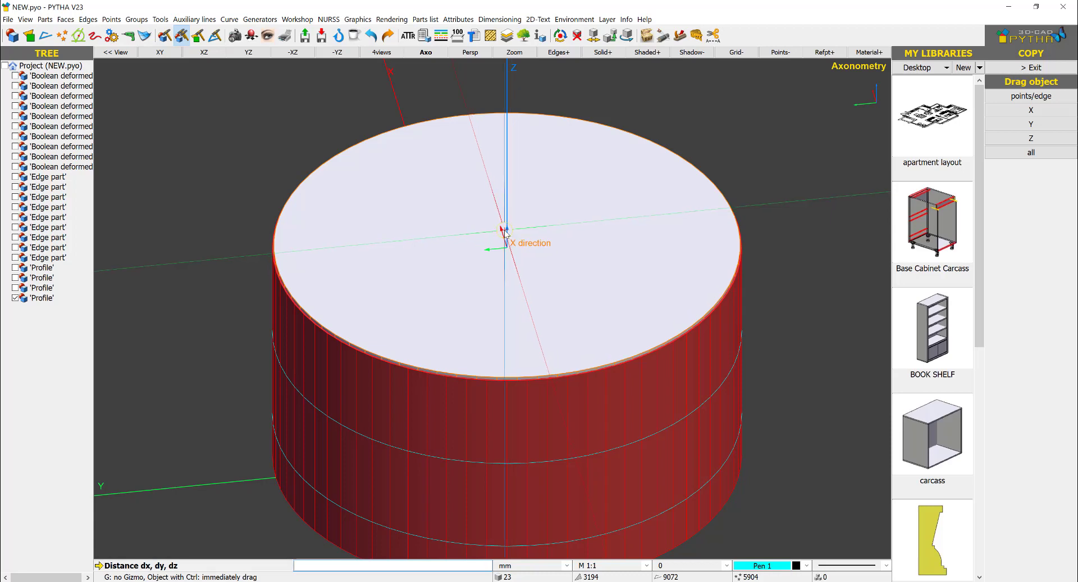
drag(508, 235, 513, 186)
key(Escape)
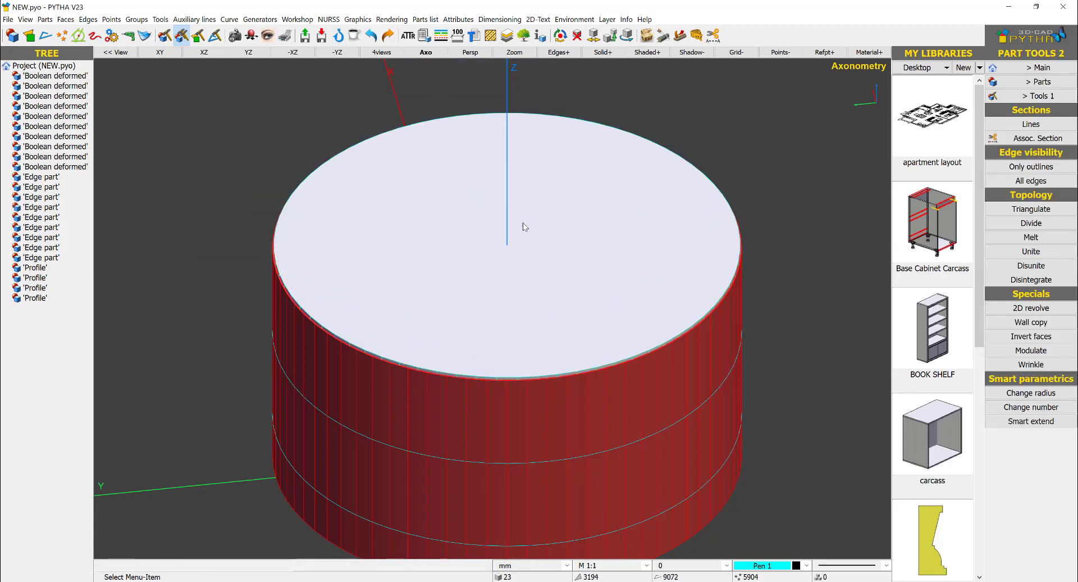
right_click(525, 224)
click(543, 228)
Copy the topmost circular panel freehand straight up along Z, a short distance above the column section.
middle_drag(548, 270, 590, 242)
right_click(549, 193)
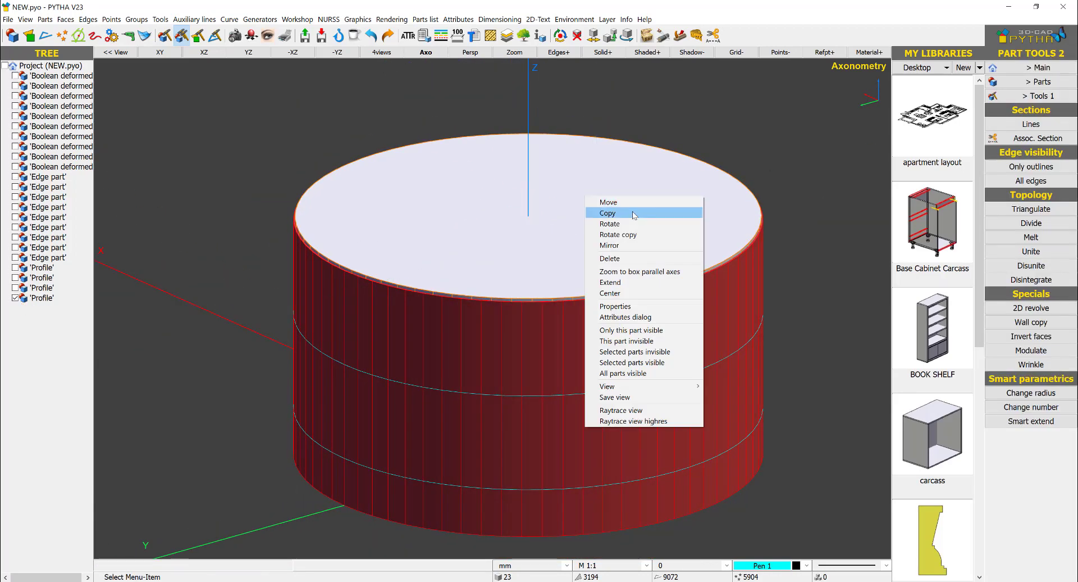
click(567, 212)
drag(528, 208, 519, 160)
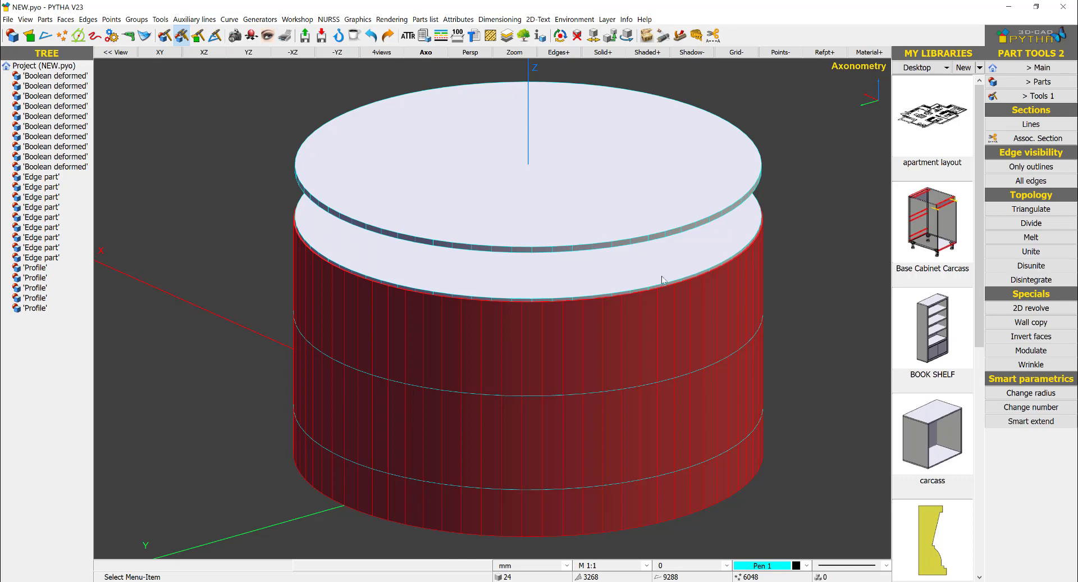
Change the raised panel copy's radius to 944-50 mm, applied to all radii in the part.
click(1031, 392)
click(758, 167)
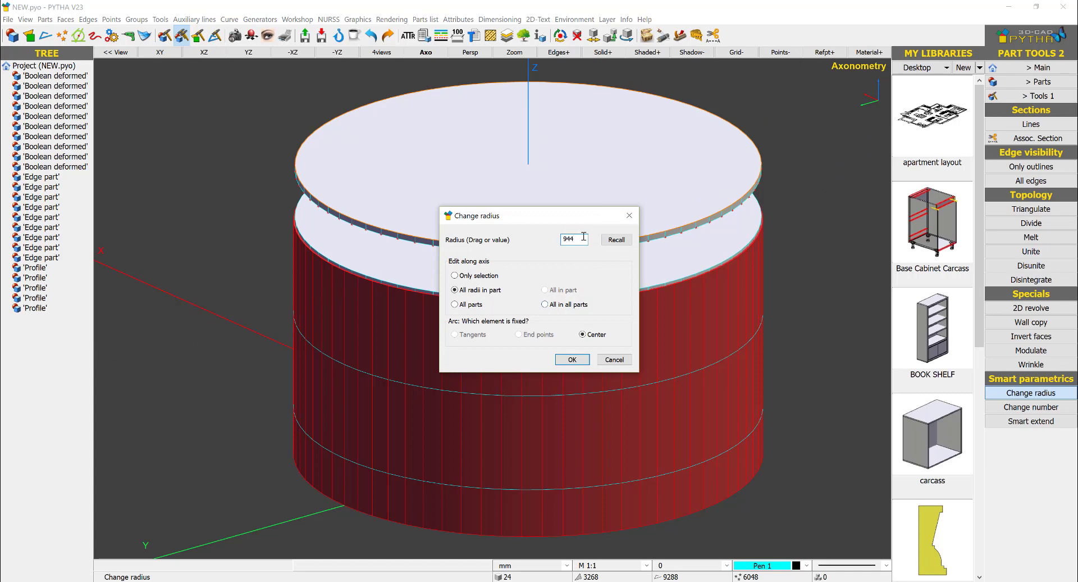
text(-50)
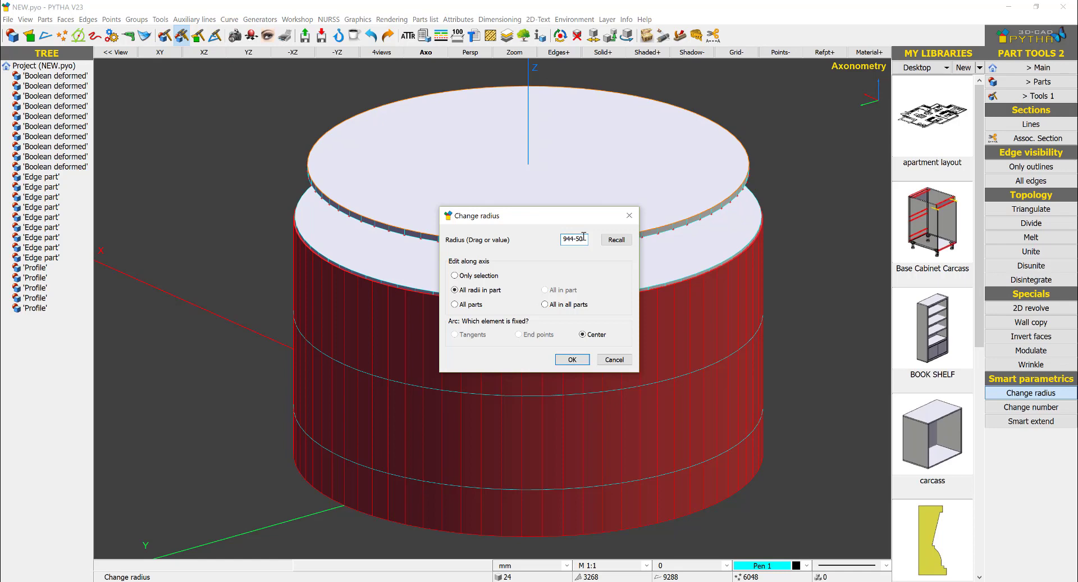
key(Return)
key(Escape)
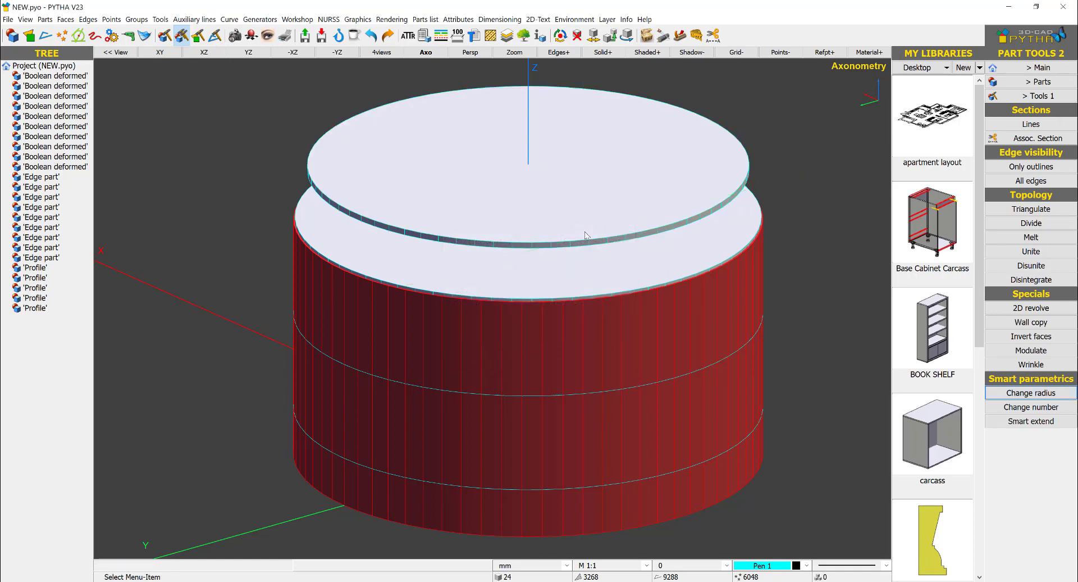
Set the raised panel's I3 dimension to 3000 mm so it forms a cylinder through the whole column section.
middle_drag(654, 182, 654, 155)
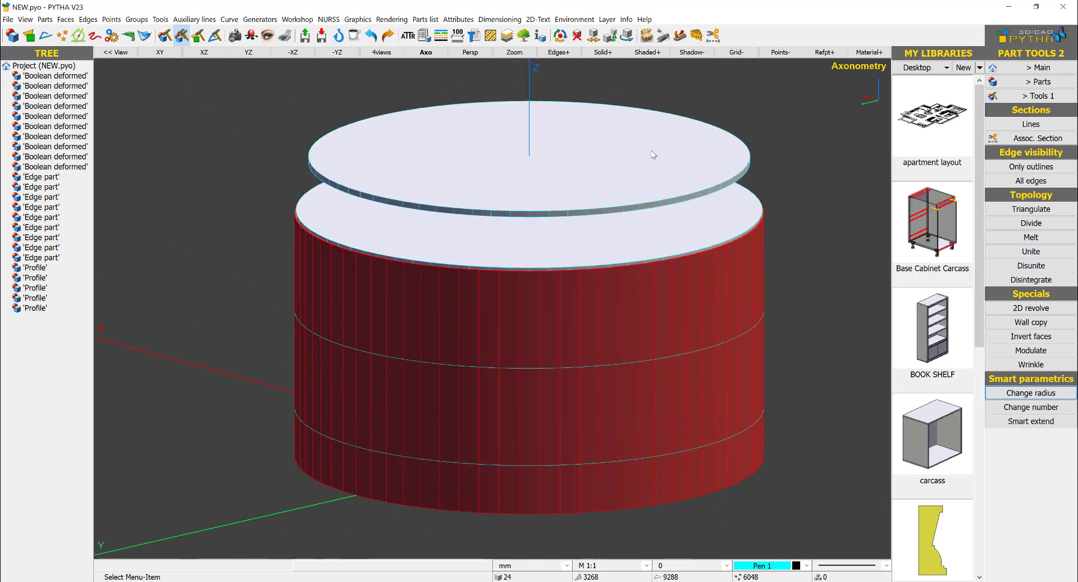
right_click(725, 150)
click(703, 123)
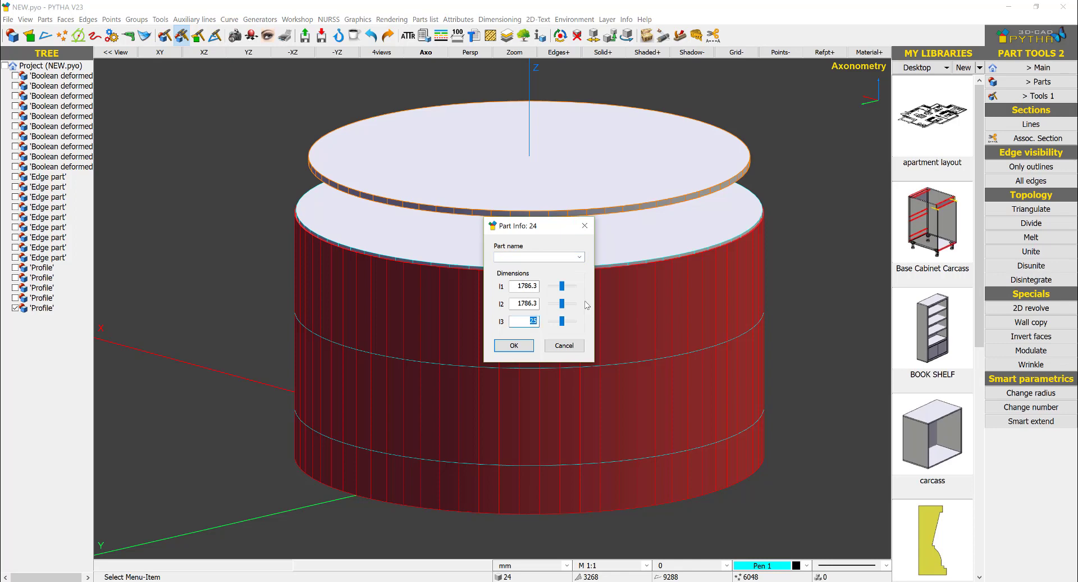
text(3000)
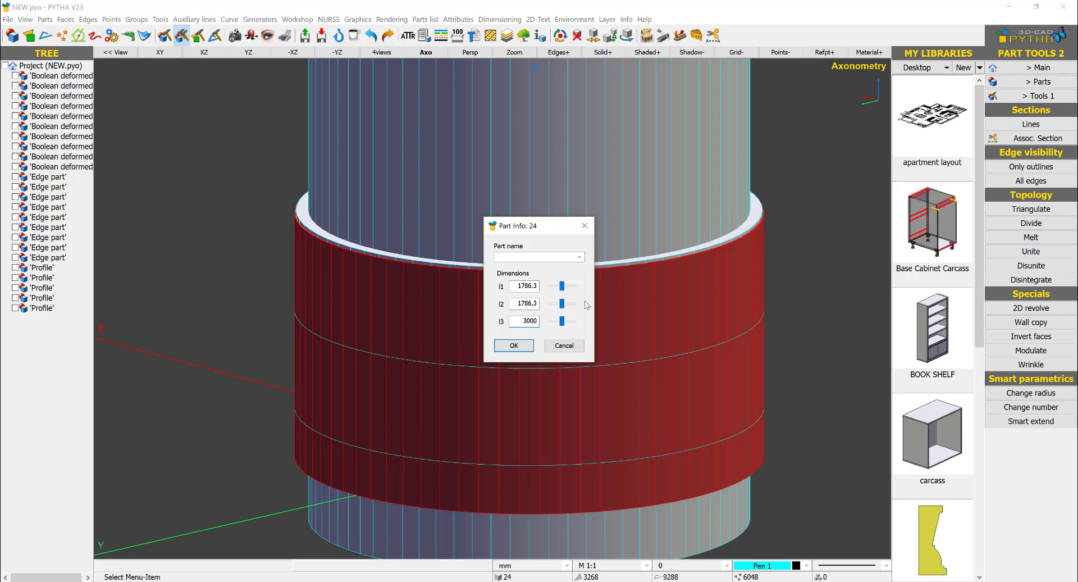
key(Return)
Hide the three red column slices around the circular panels.
right_click(799, 177)
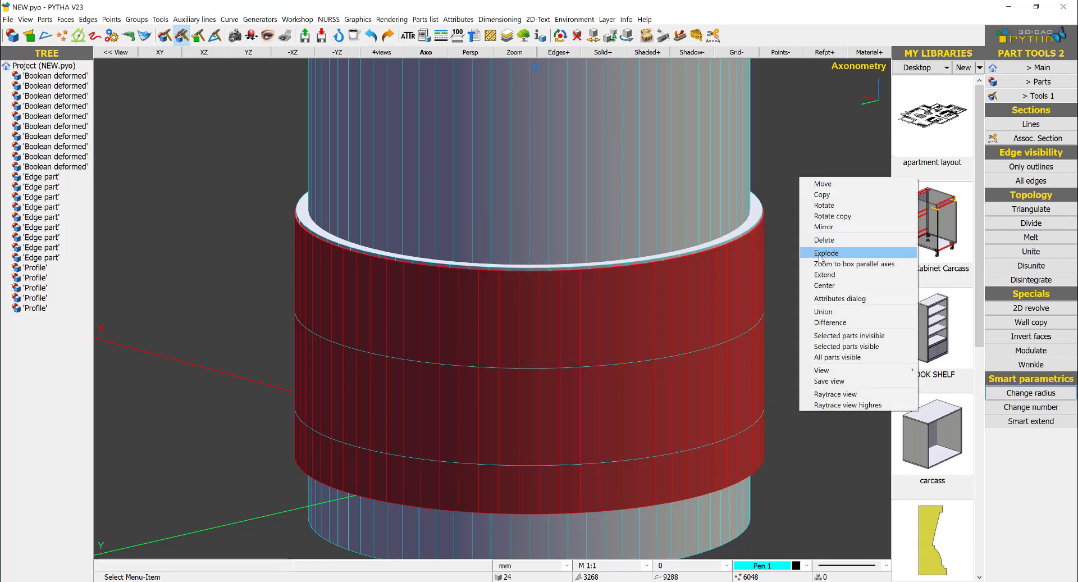
click(851, 340)
click(747, 315)
click(752, 383)
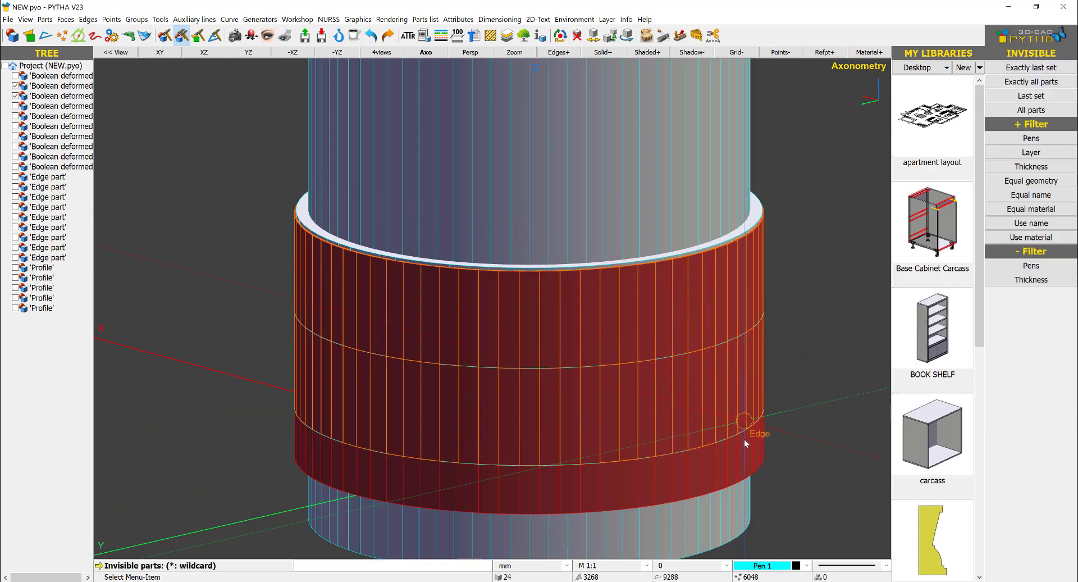
click(753, 439)
right_click(811, 393)
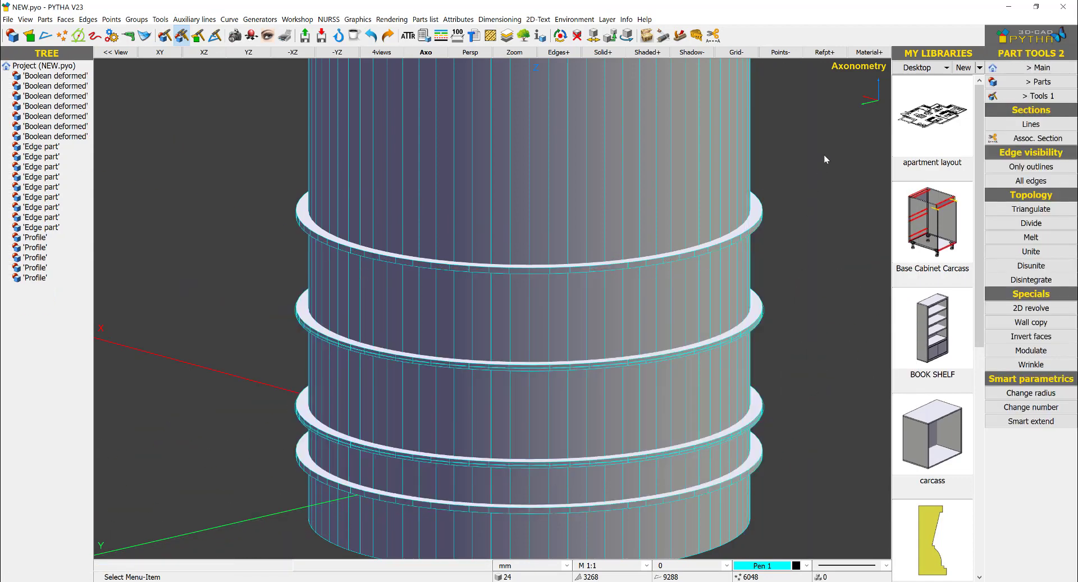
Cut the cylinder out of the upper three circular panels with Diff-Copy, keeping the cylinder.
right_click(825, 149)
click(810, 119)
click(698, 35)
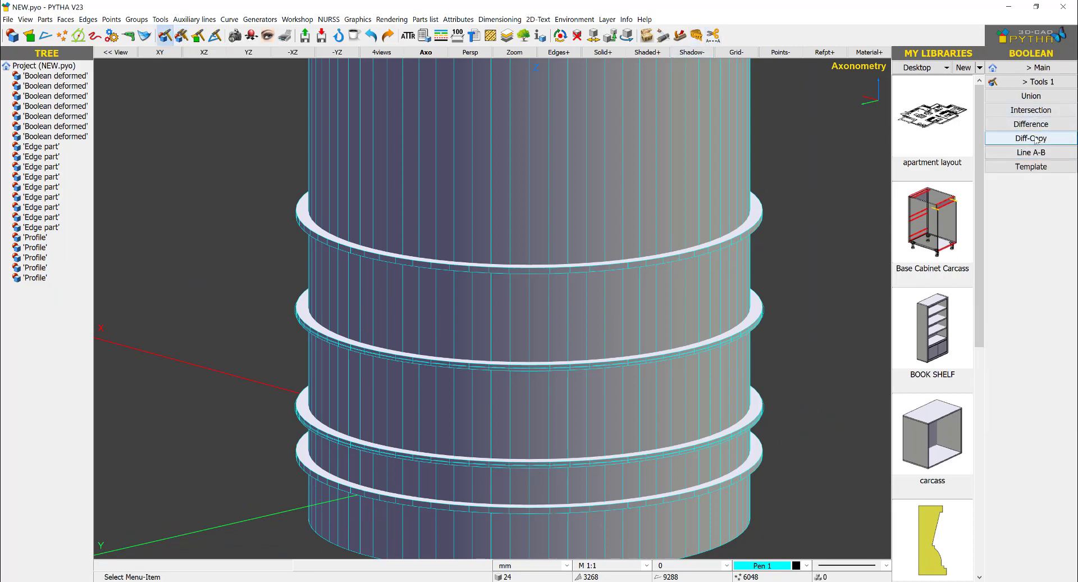
click(1031, 138)
click(759, 225)
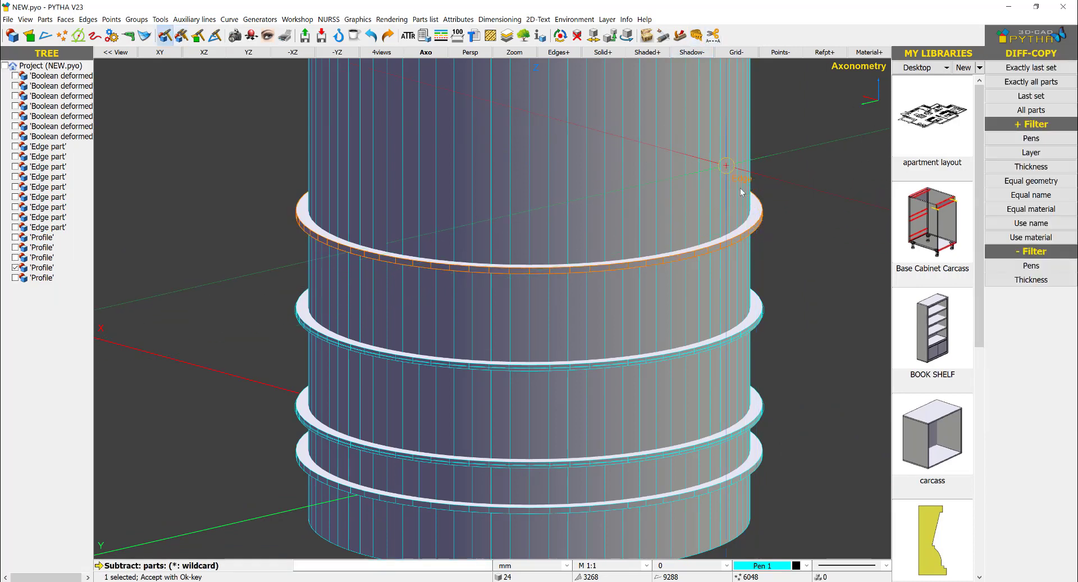
click(757, 318)
click(731, 301)
right_click(803, 333)
click(758, 415)
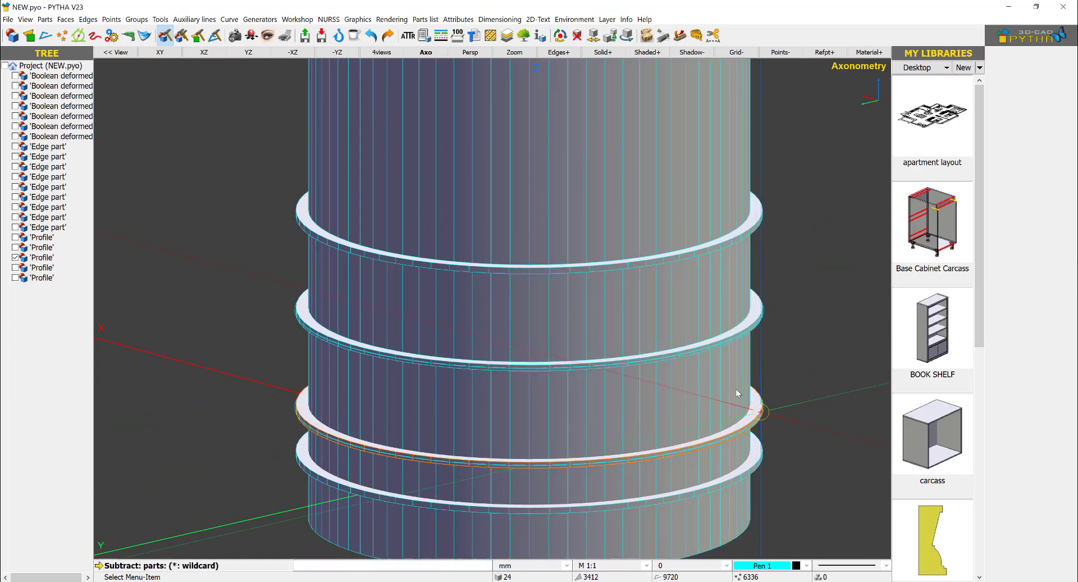
click(732, 390)
right_click(794, 381)
right_click(794, 381)
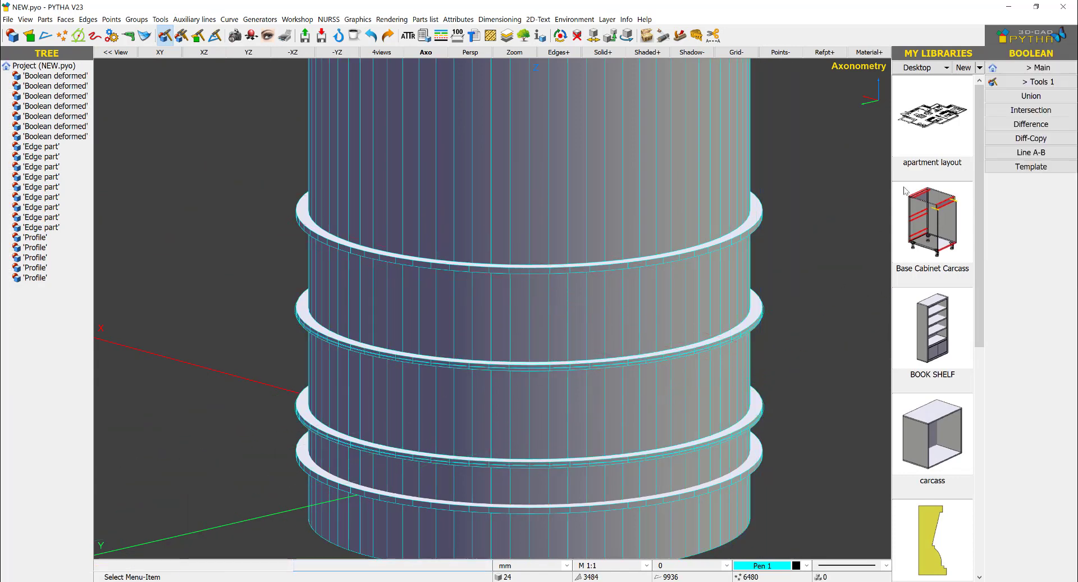
Subtract the cylinder from the lowest circular panel with Difference, consuming the cylinder.
click(1028, 126)
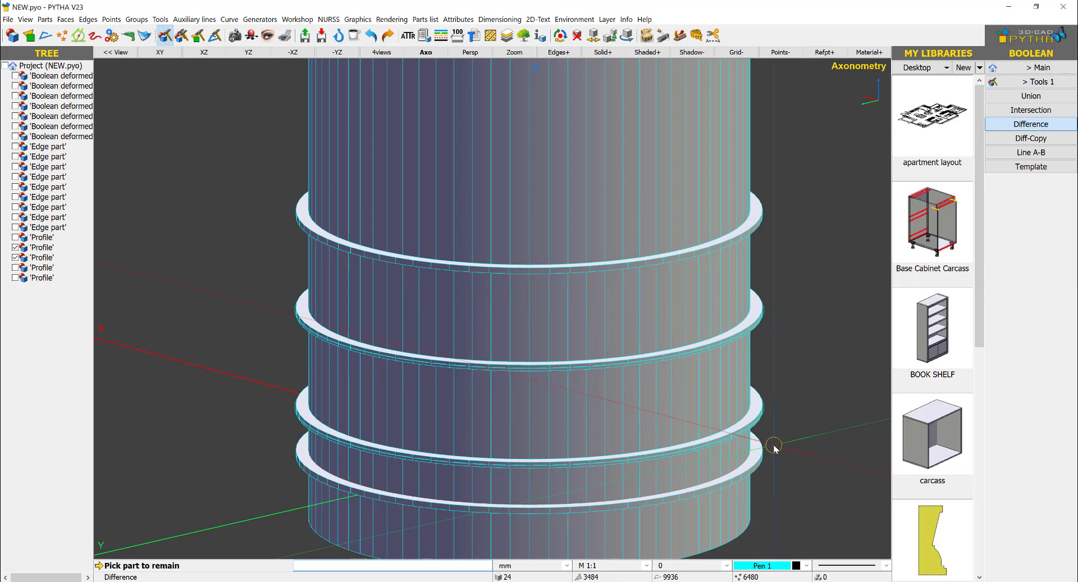
click(750, 471)
right_click(741, 526)
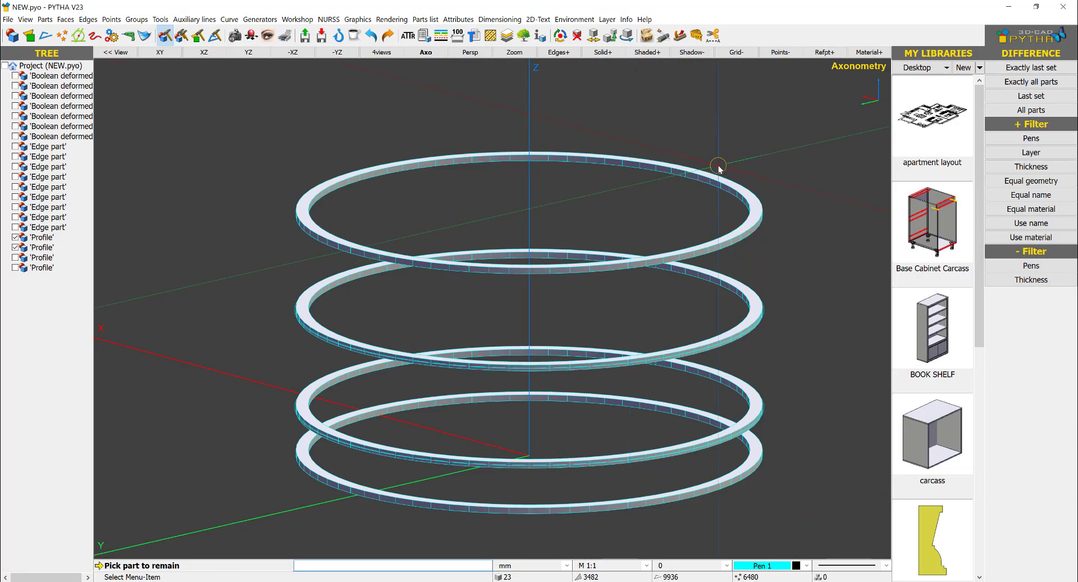
right_click(718, 166)
Make all parts visible again and inspect the four rings inside the column slices.
middle_drag(712, 179, 760, 149)
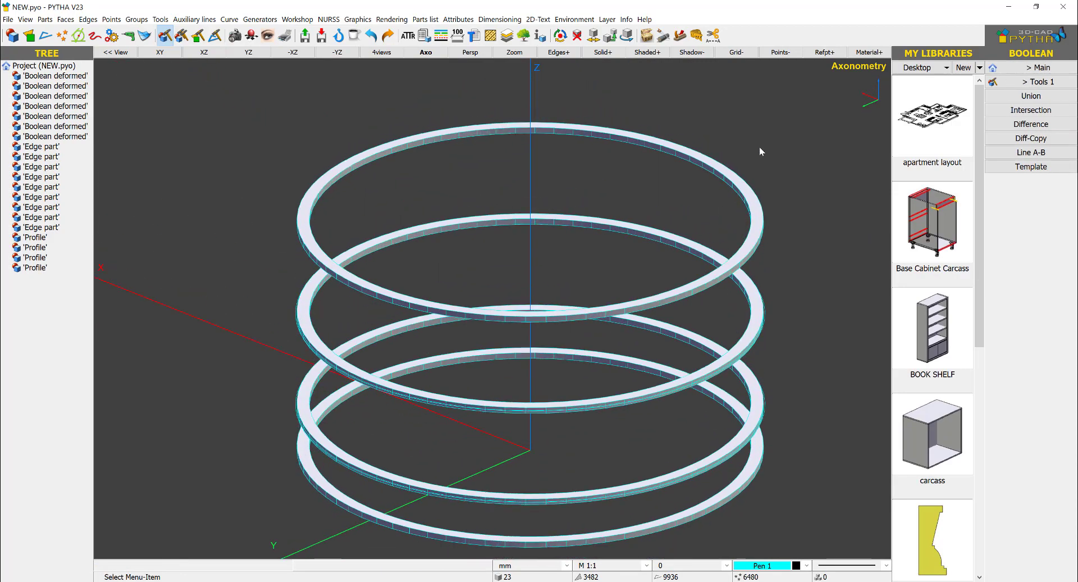
right_click(774, 120)
click(819, 300)
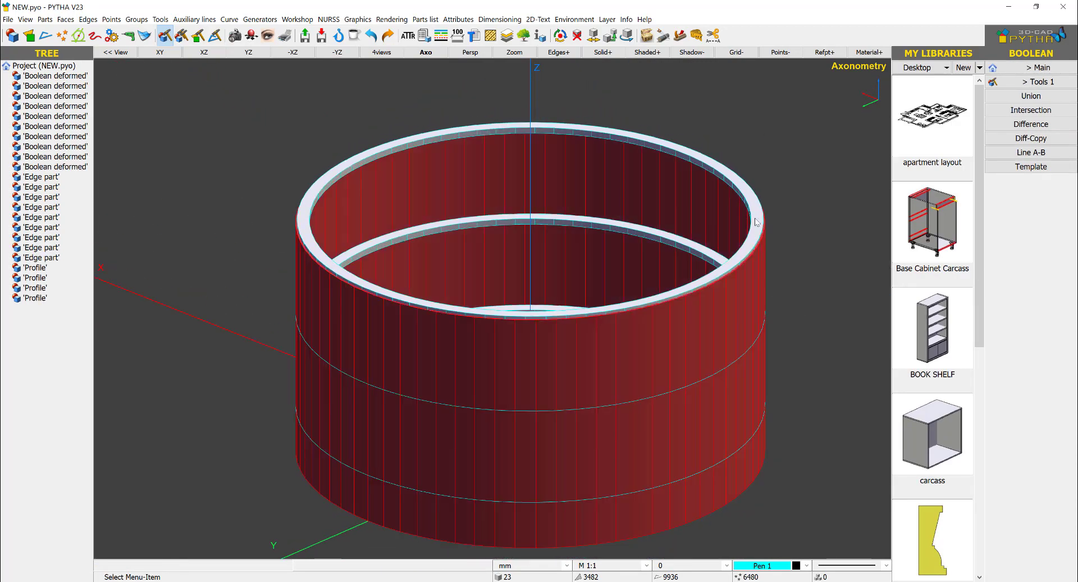
middle_drag(820, 300, 400, 163)
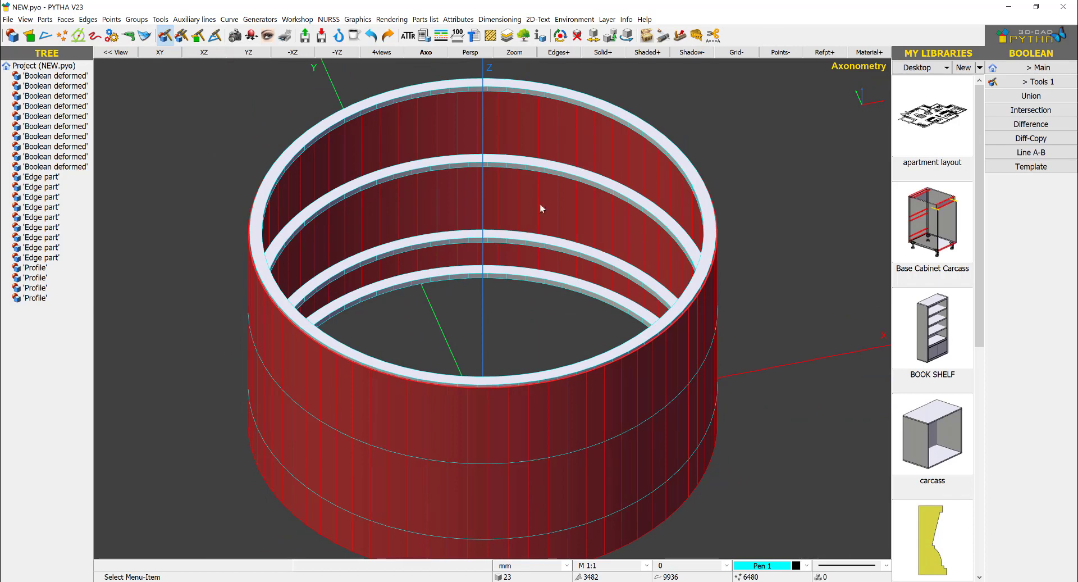
scroll(473, 267, down, 3)
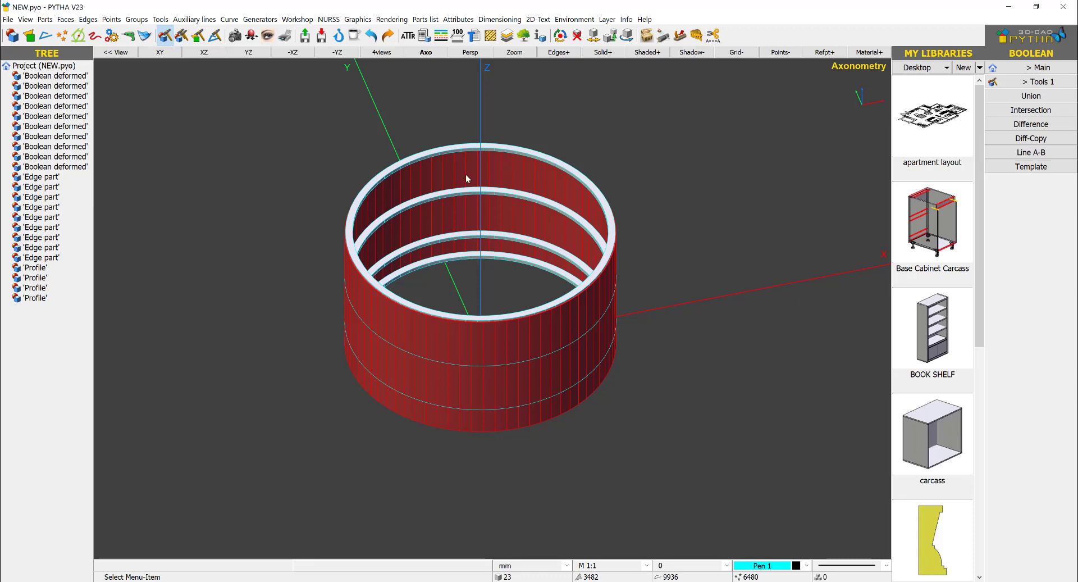
Divide the lower column slices and their rings along the Y axis with a ruler-defined cutting plane, keeping all parts.
click(160, 53)
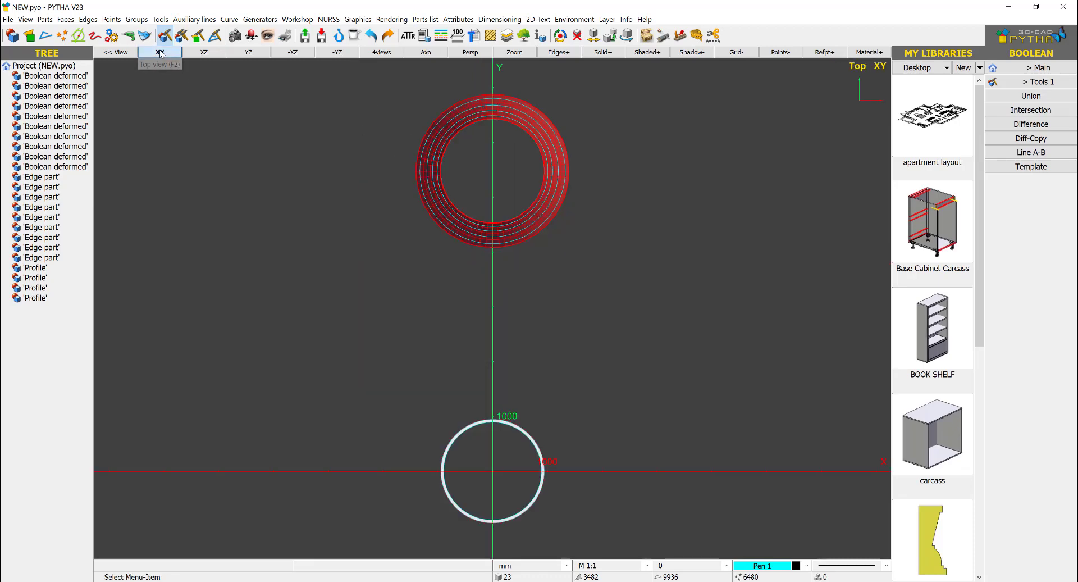
scroll(488, 393, up, 5)
scroll(508, 227, down, 5)
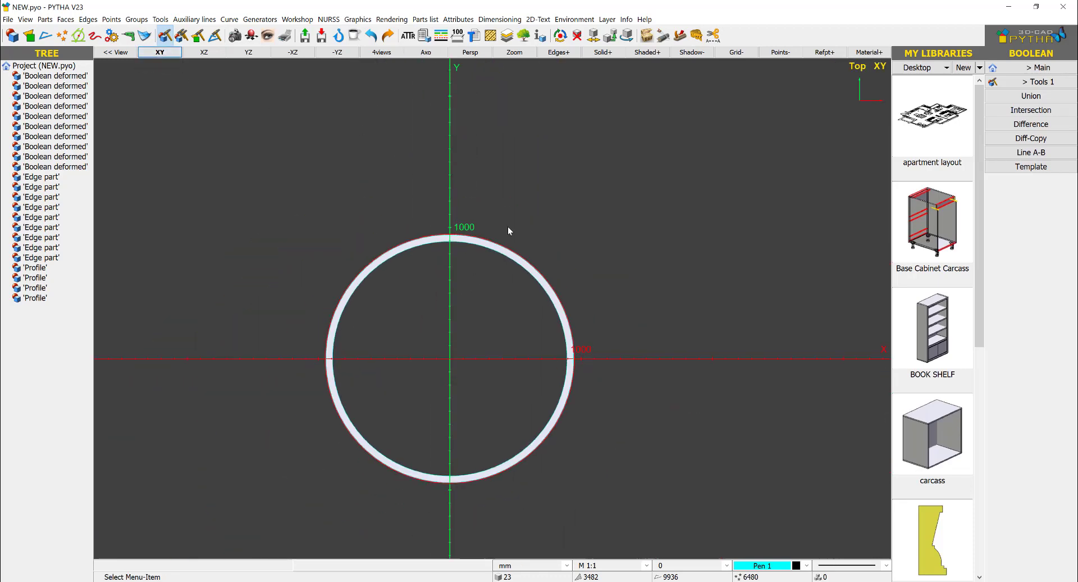
click(1039, 69)
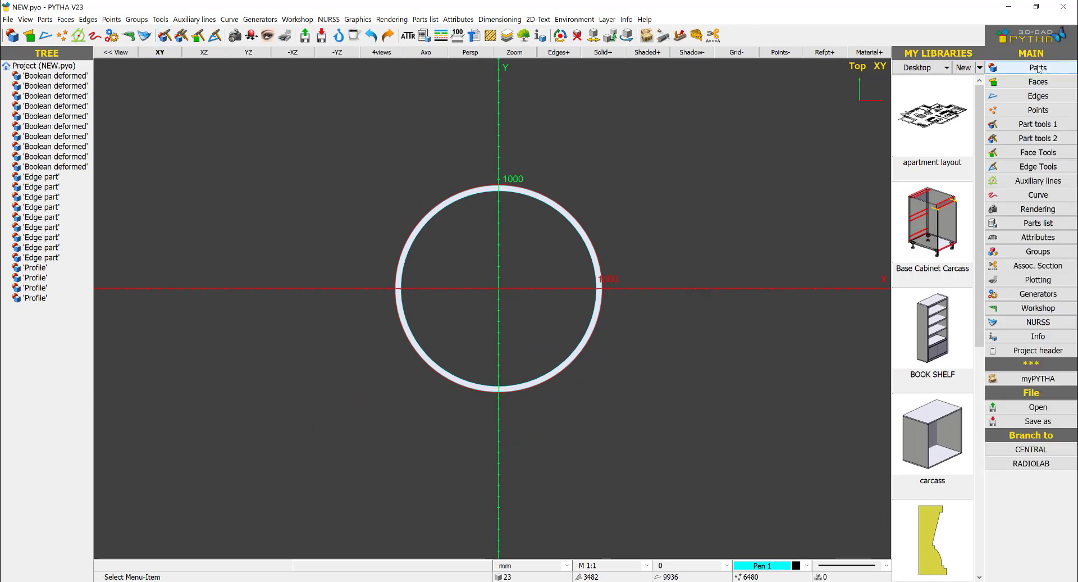
click(1049, 125)
right_click(1036, 352)
click(1034, 394)
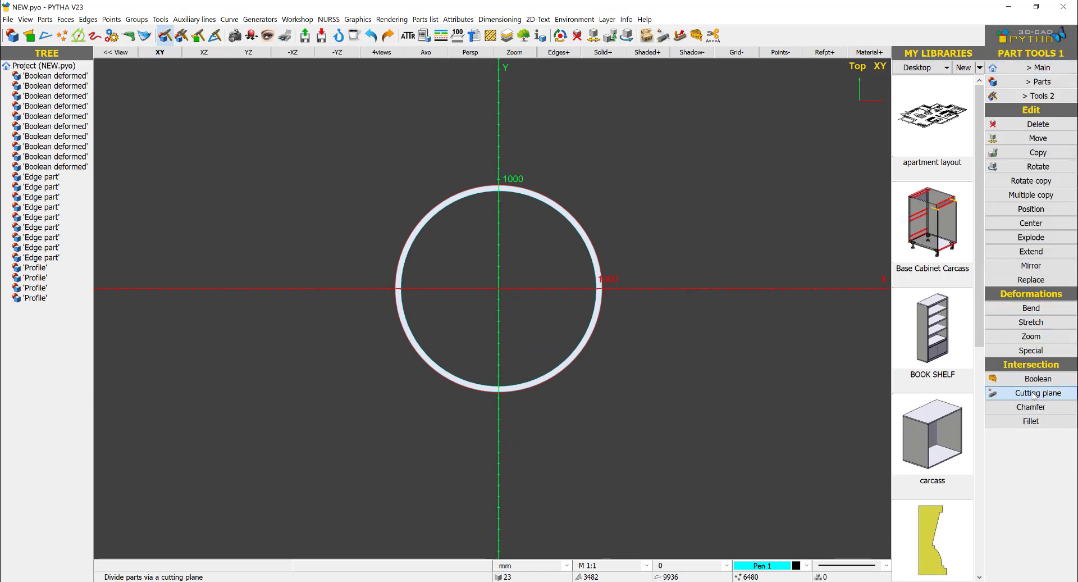
drag(682, 109, 296, 501)
key(Return)
key(Return)
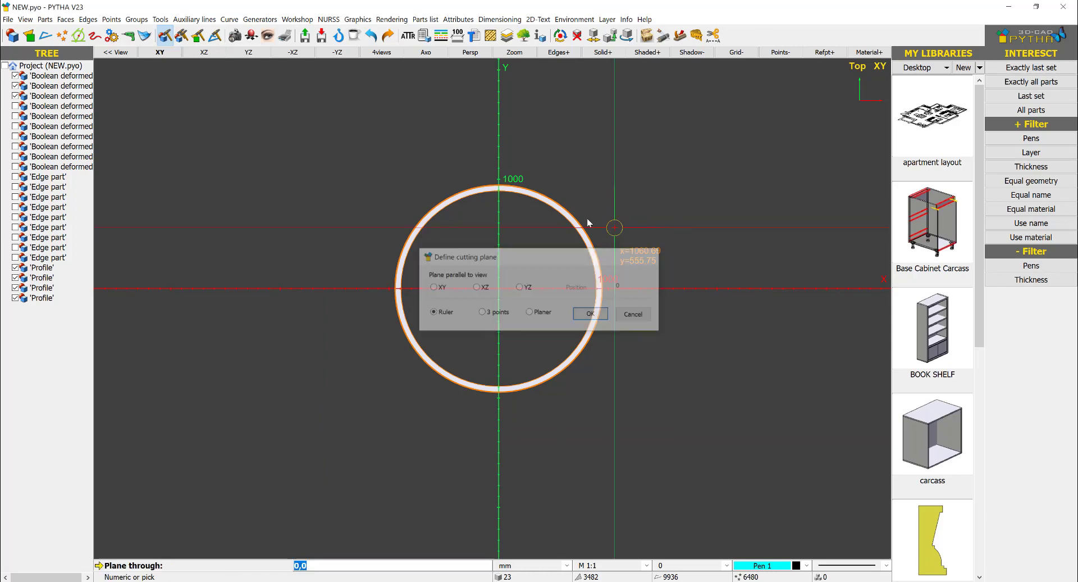
scroll(501, 169, up, 6)
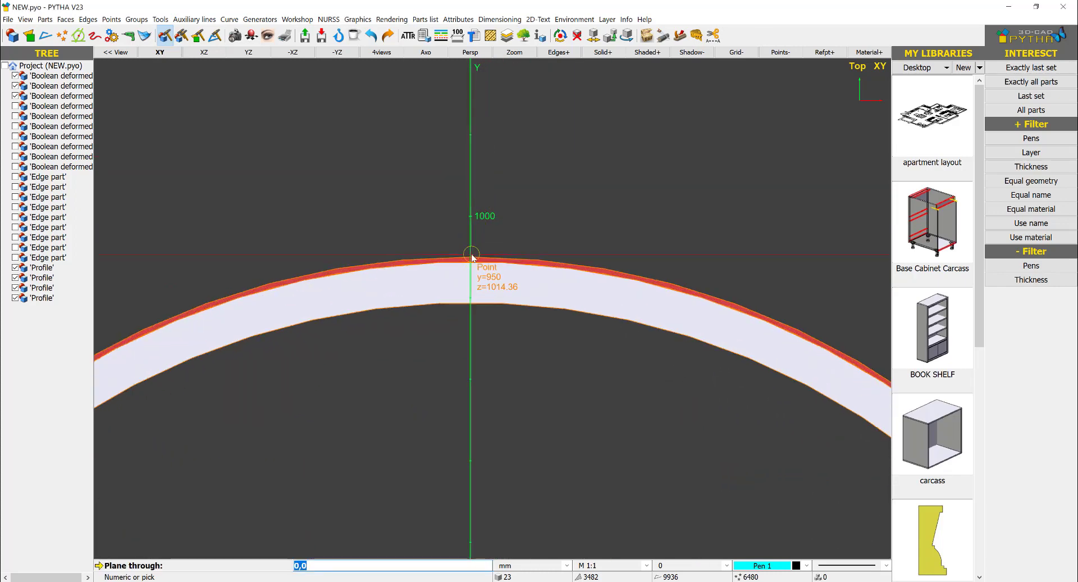
click(471, 258)
click(466, 204)
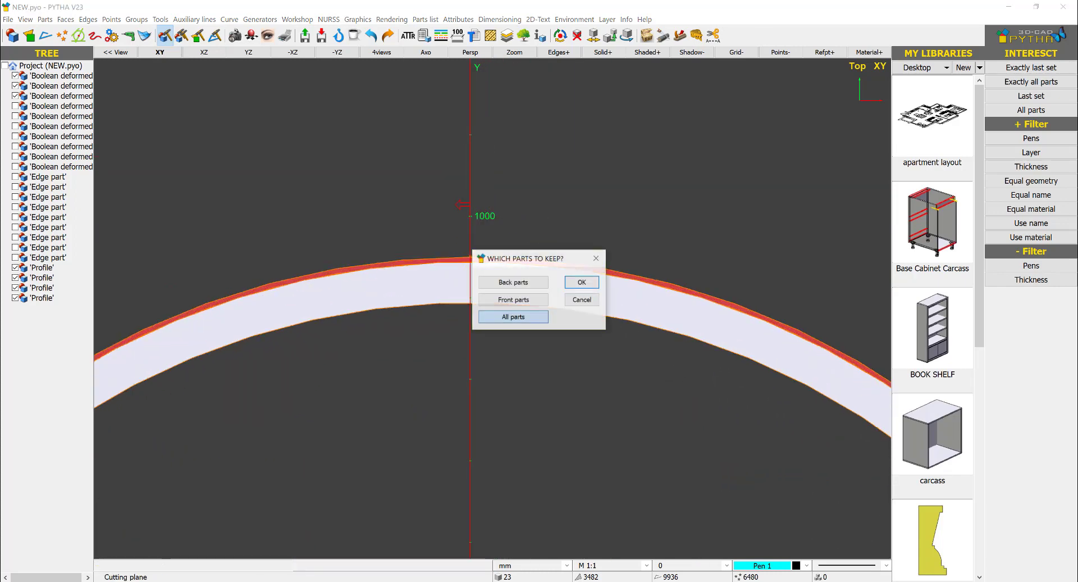
click(523, 319)
Divide the halved slices and rings along the X axis with a second ruler-defined cutting plane, keeping all parts.
scroll(523, 321, down, 6)
scroll(522, 321, down, 8)
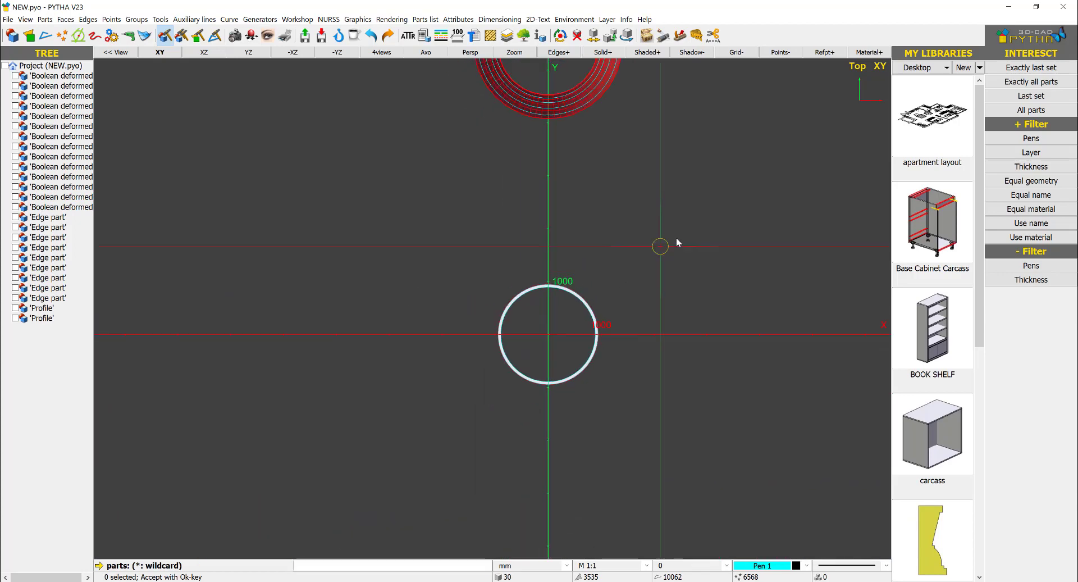
drag(676, 238, 419, 483)
key(Return)
scroll(595, 338, up, 6)
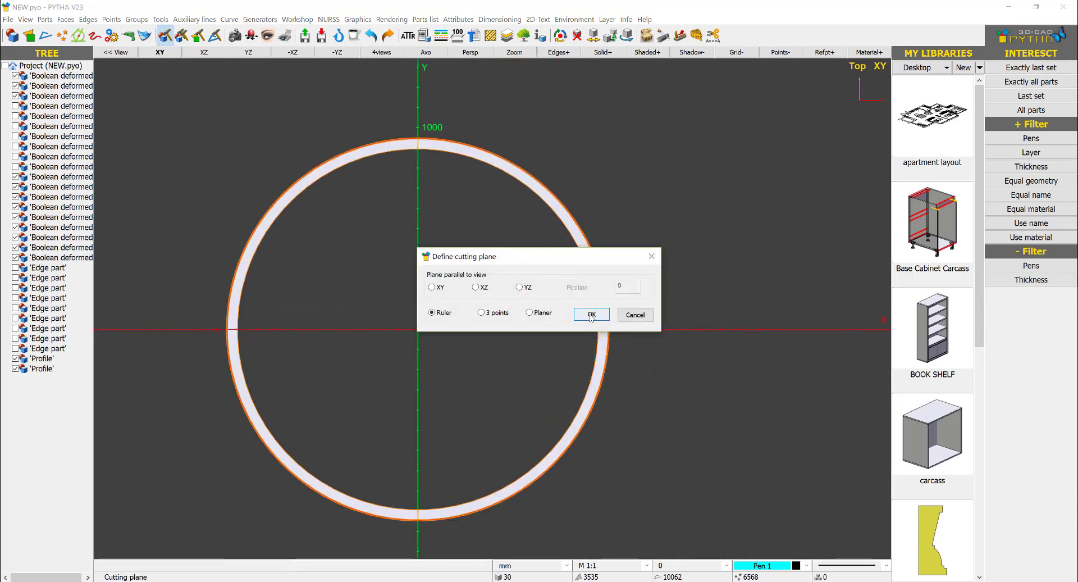
click(593, 316)
click(611, 330)
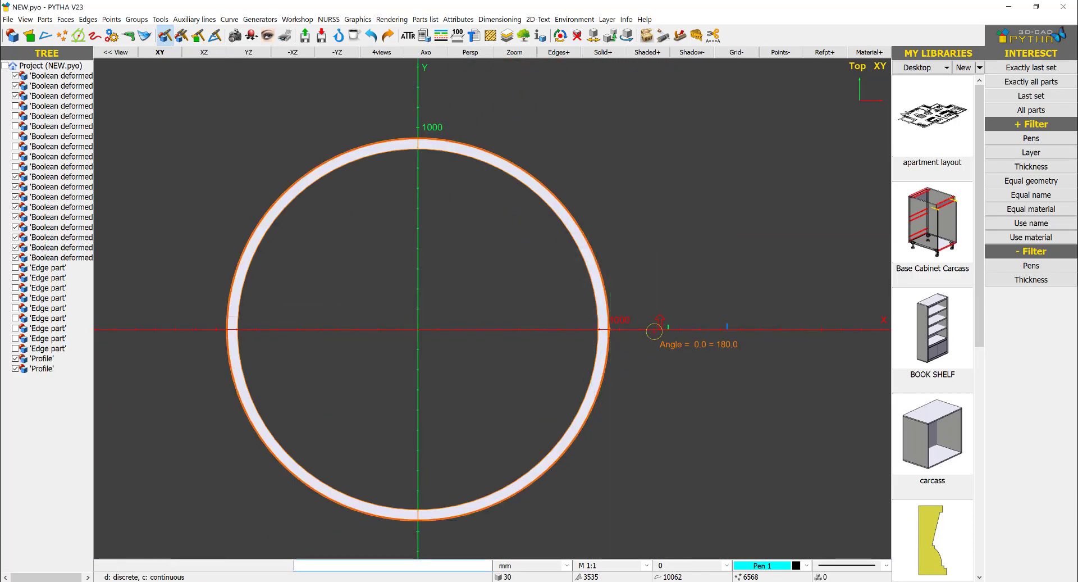
click(654, 328)
click(513, 317)
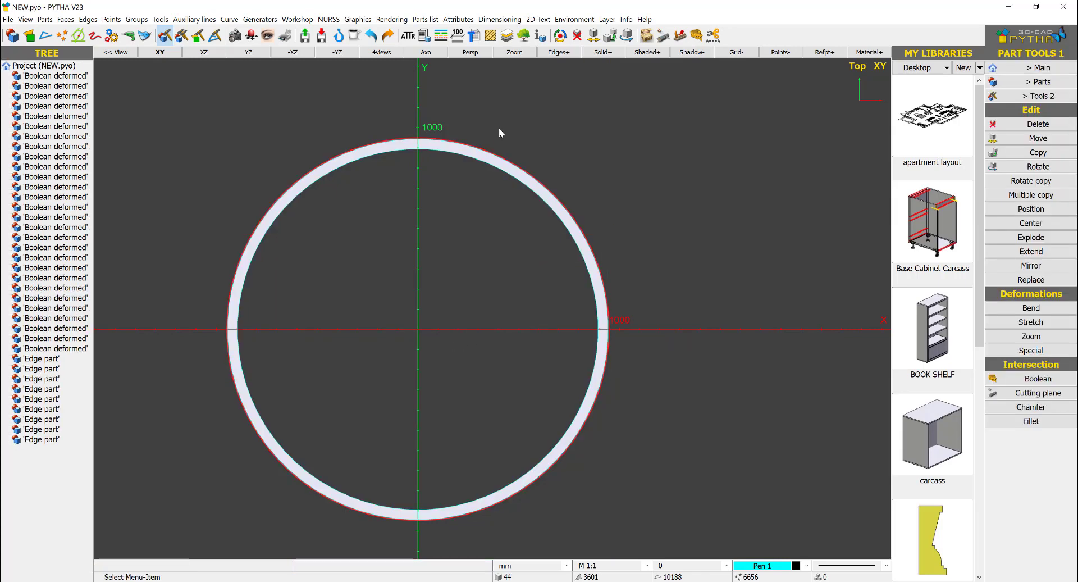
Explode the quartered column slices and rings to 125%.
click(440, 52)
scroll(657, 348, up, 5)
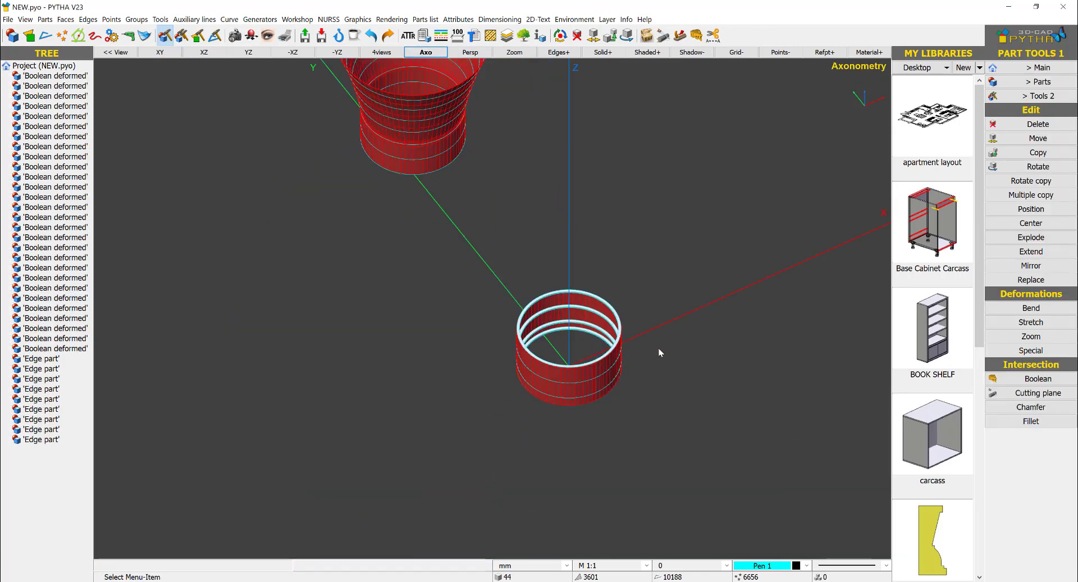
right_click(685, 187)
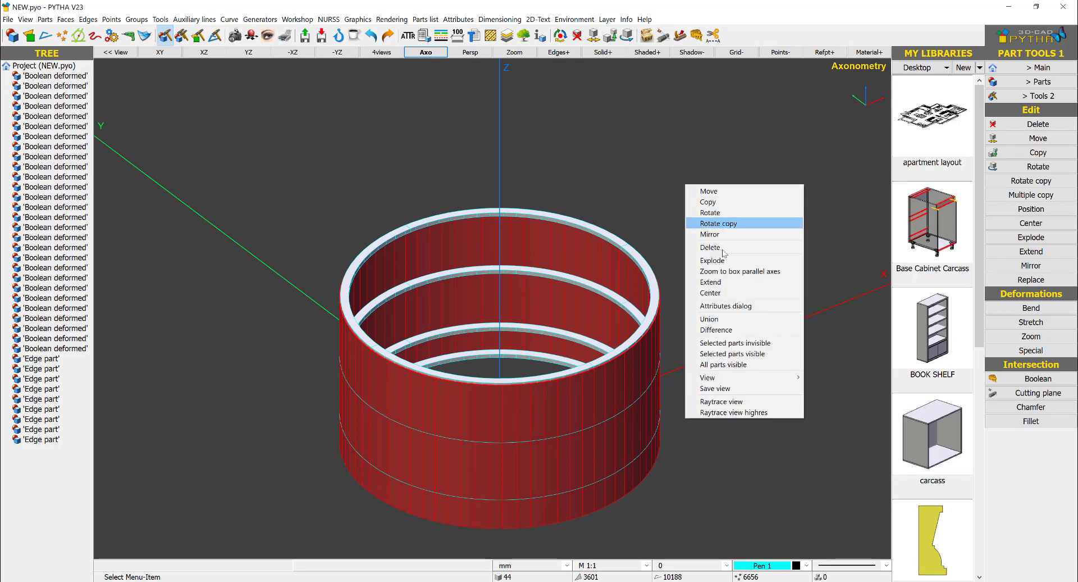
click(722, 258)
drag(456, 451, 716, 225)
right_click(712, 268)
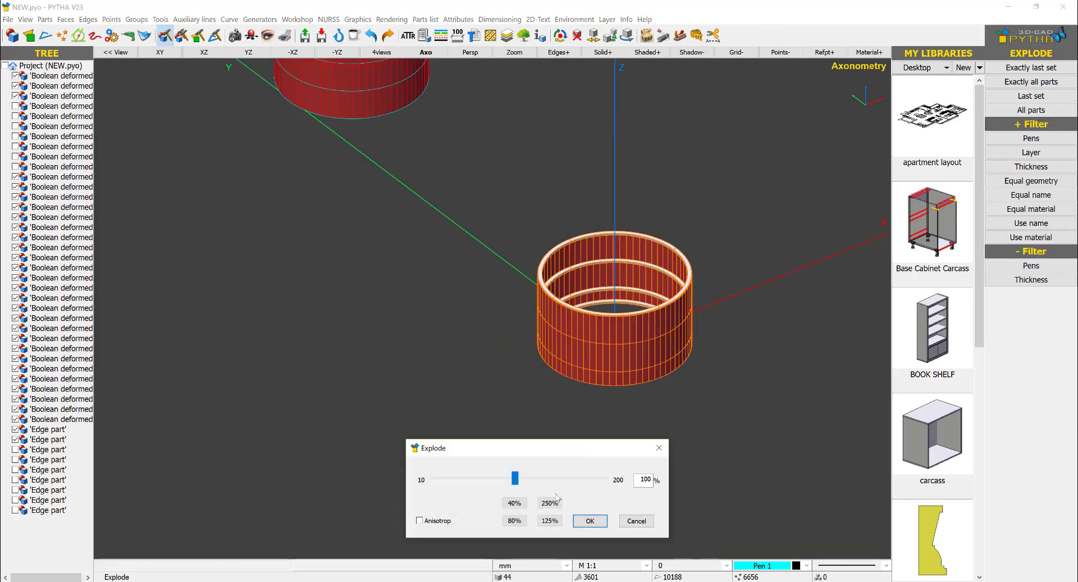
click(549, 520)
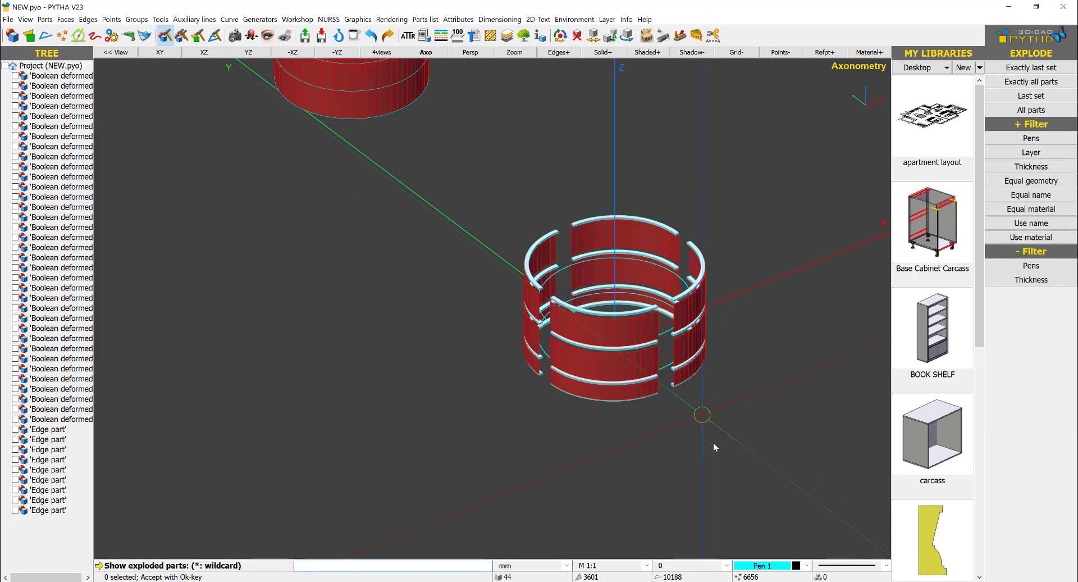
Examine the exploded slice and ring segments up close and alongside the full column.
scroll(702, 416, up, 5)
middle_drag(642, 345, 636, 163)
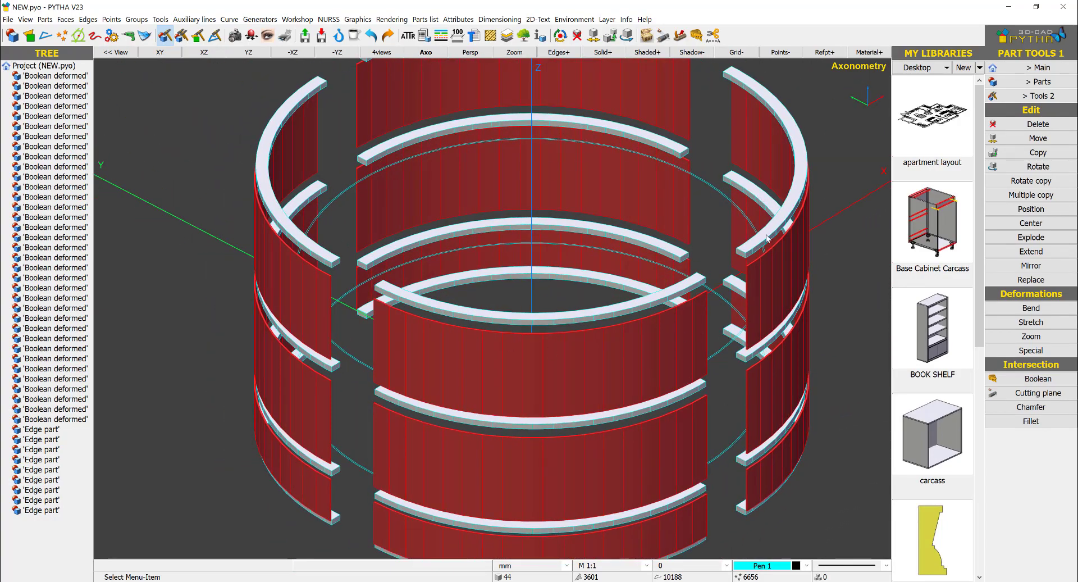
double_click(751, 248)
click(562, 344)
scroll(595, 318, down, 5)
middle_click(570, 271)
middle_drag(660, 253, 661, 254)
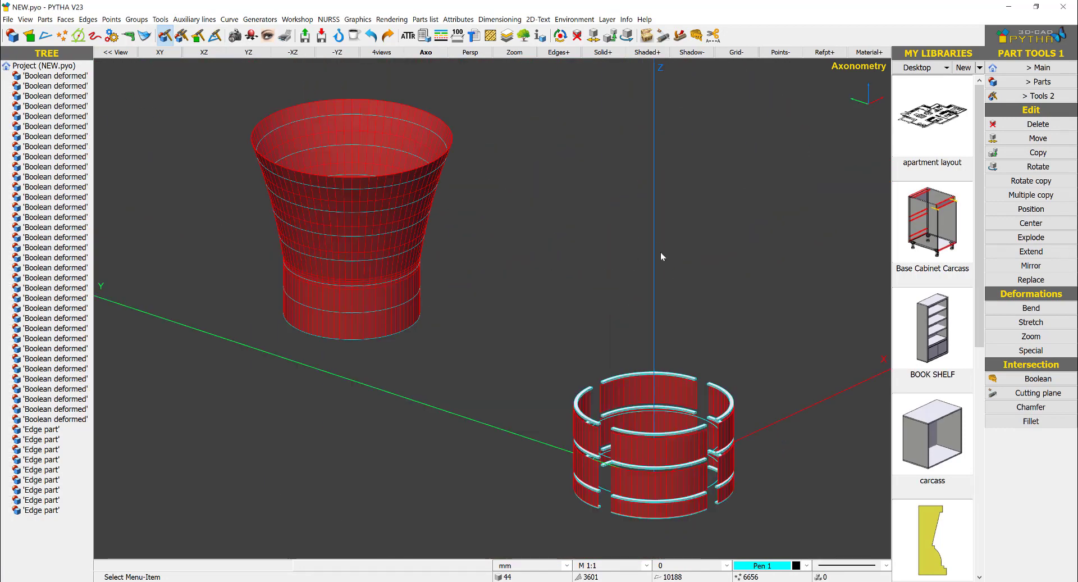
scroll(695, 301, down, 3)
scroll(652, 287, up, 4)
Create a 2440 by 1220 mm block as a stock sheet beside the column, at about x 4930, y 920.
key(b)
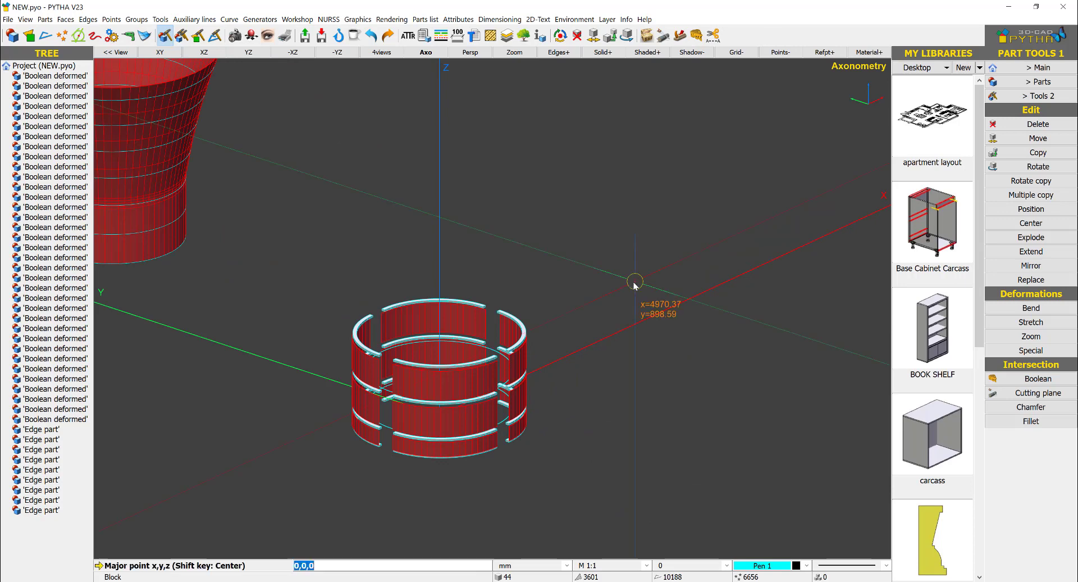
key(Return)
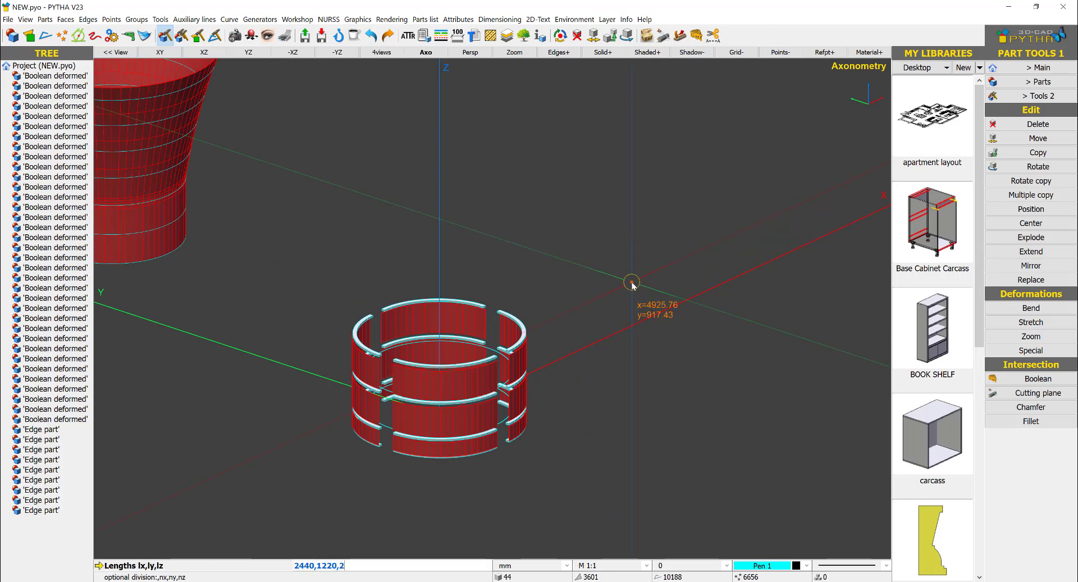
key(Return)
key(Escape)
Copy the stock sheet along Y, leaving a gap between the two sheets.
right_click(682, 214)
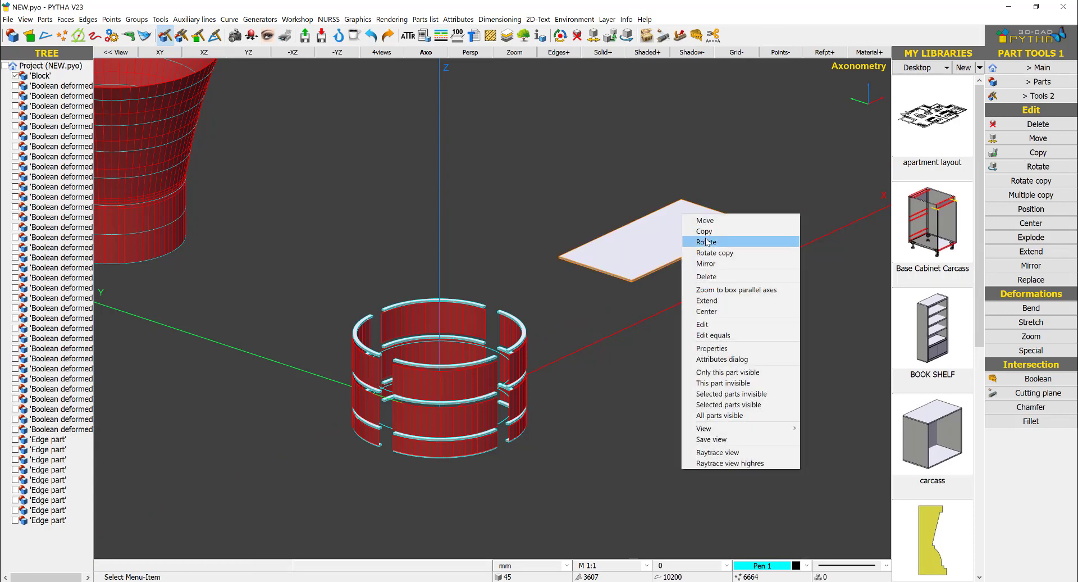
click(704, 230)
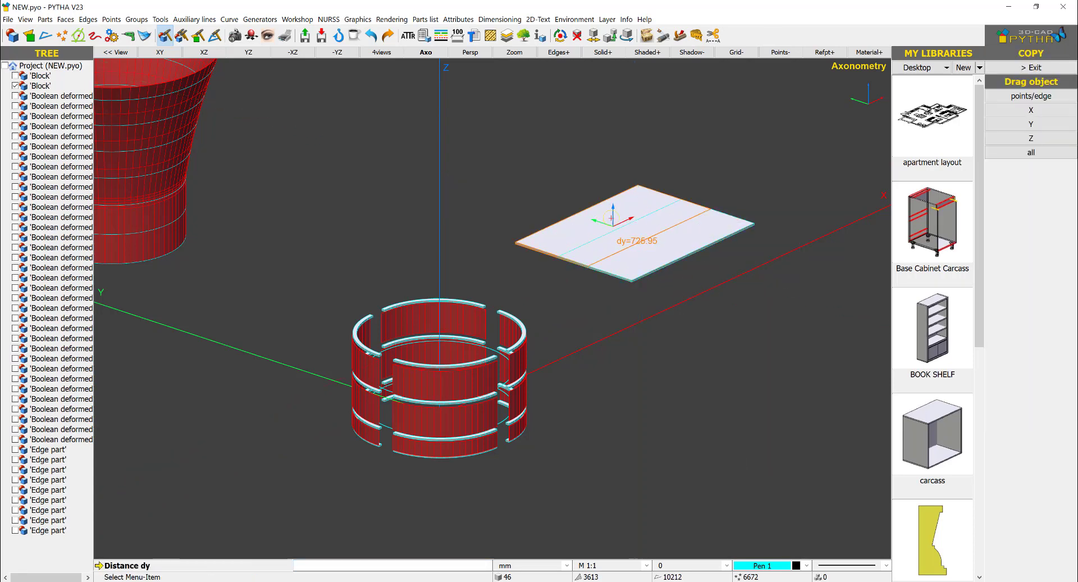
click(564, 203)
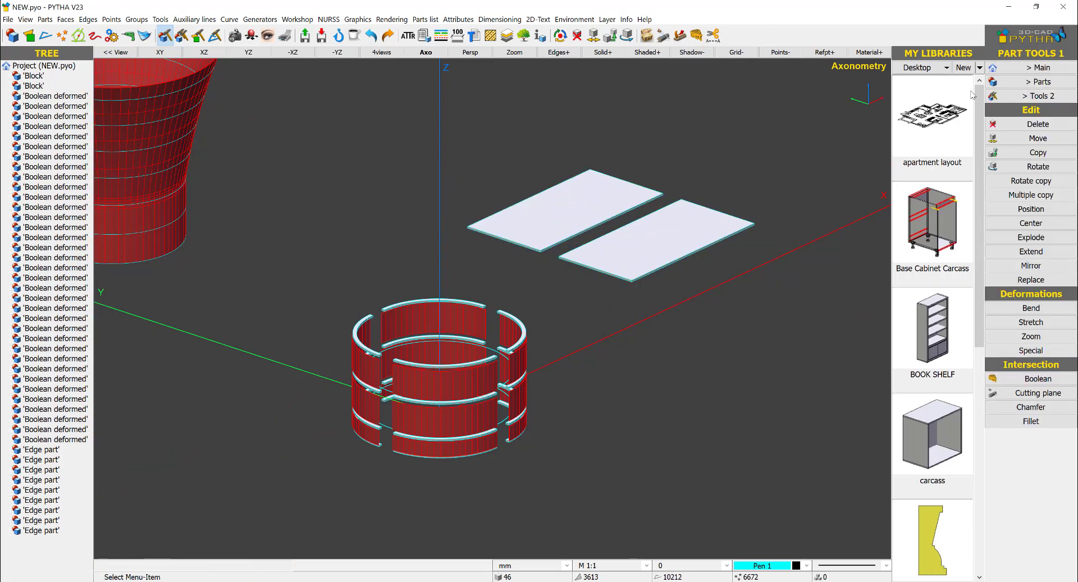
Assign all-around router paths to the ring segments, selected by equal geometry, with depth equal to thickness, delta 1 and the 8mm tool.
click(1038, 68)
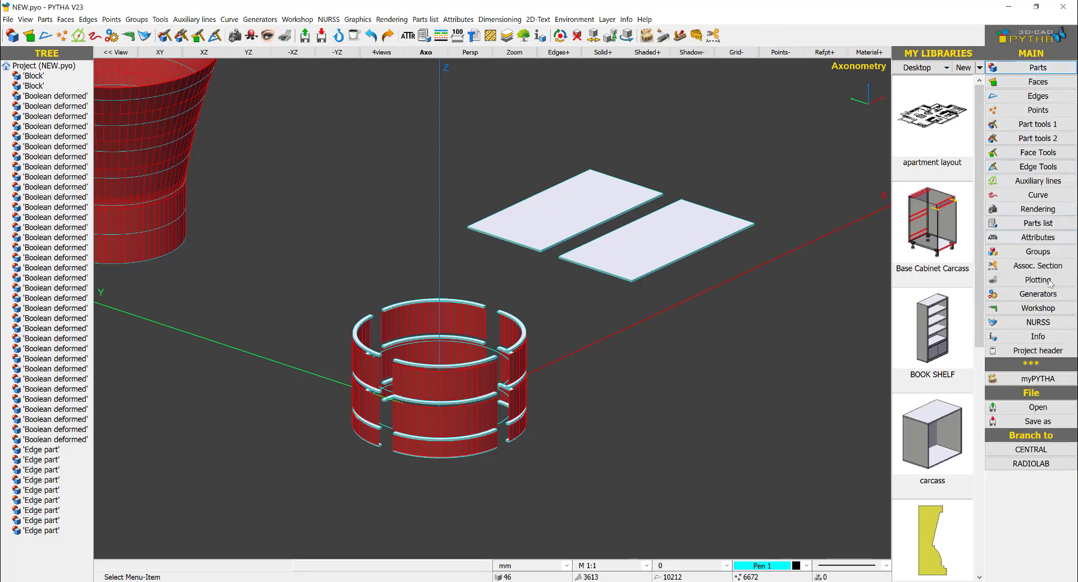
click(1040, 309)
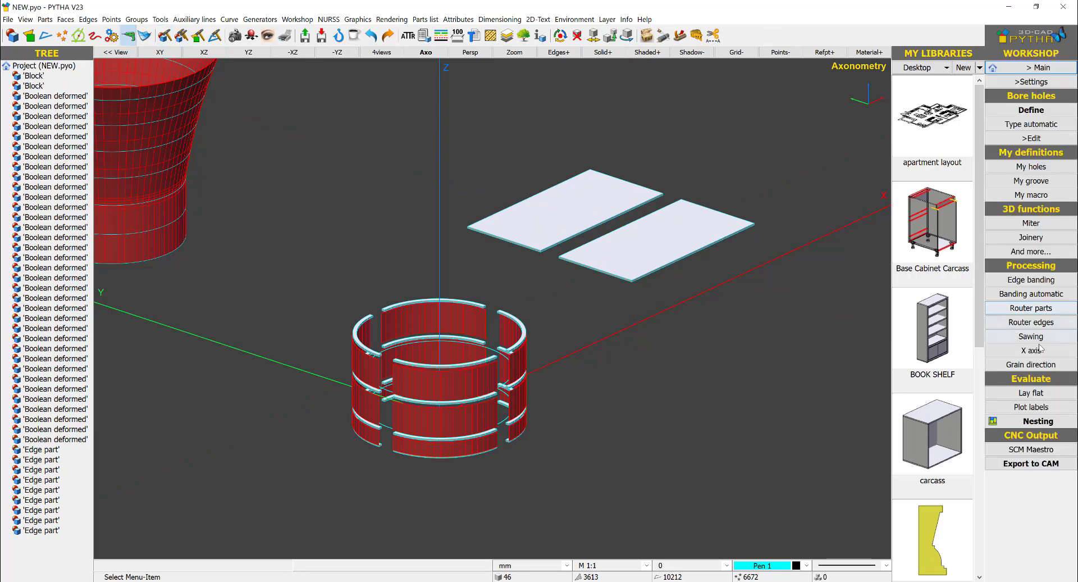
click(1030, 308)
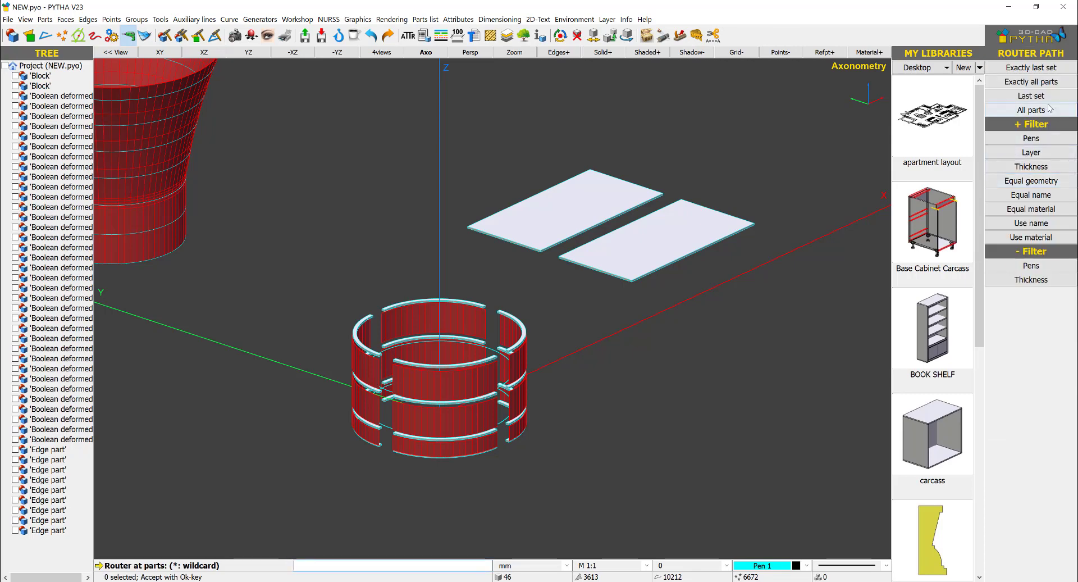
click(1046, 183)
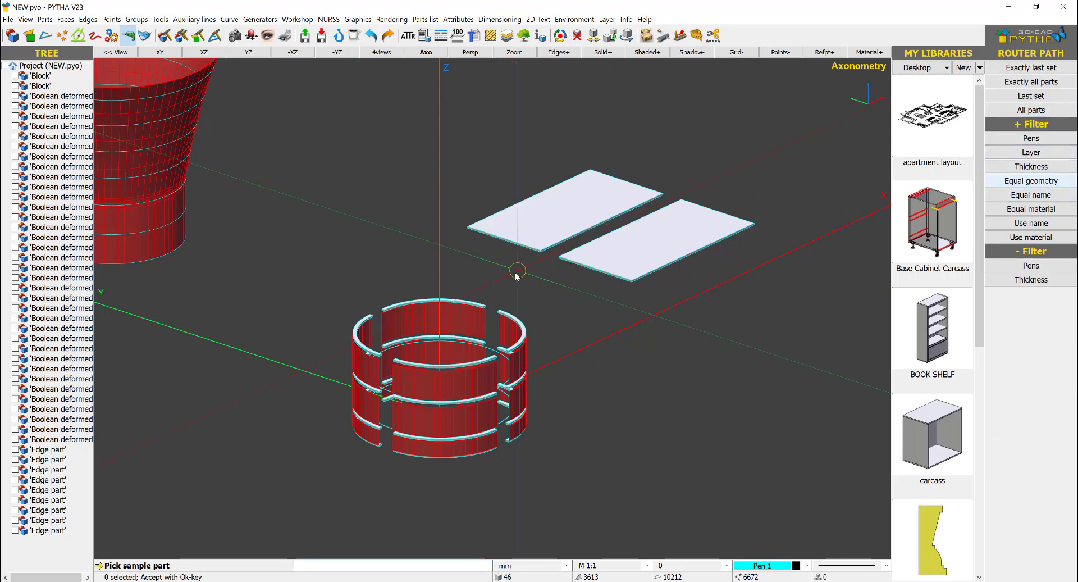
scroll(430, 339, up, 3)
click(447, 338)
scroll(447, 338, down, 3)
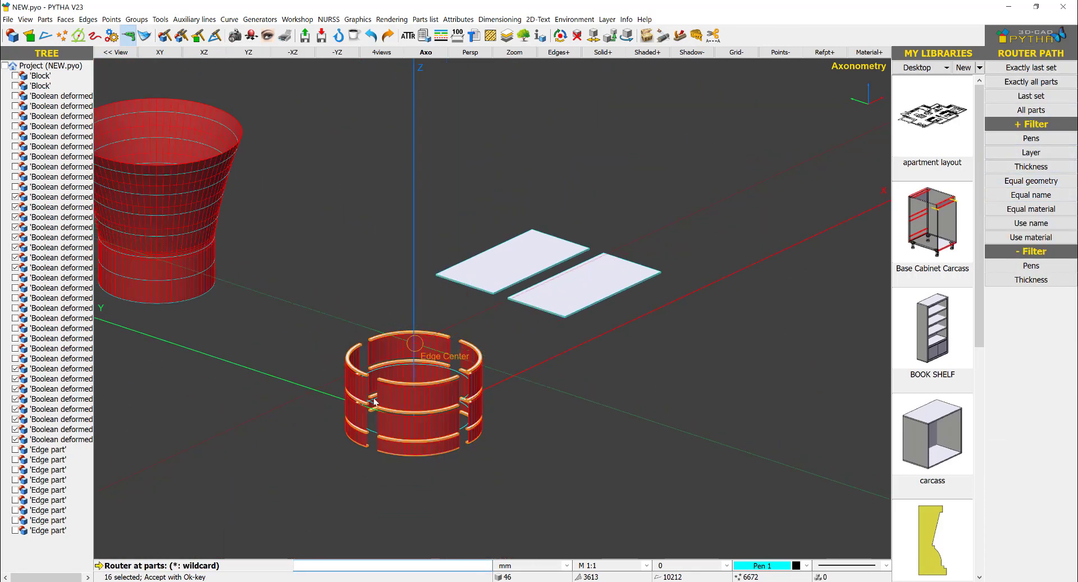
scroll(409, 401, up, 3)
mouse_move(463, 369)
middle_down()
mouse_move(407, 441)
mouse_move(342, 411)
mouse_move(448, 379)
mouse_move(450, 365)
middle_up()
right_click(630, 238)
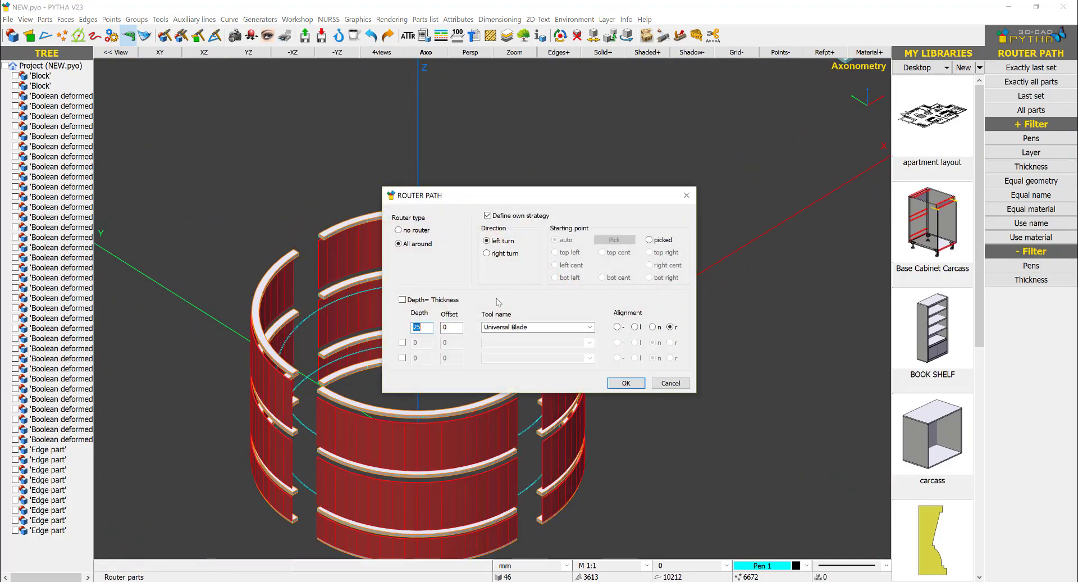
text(1)
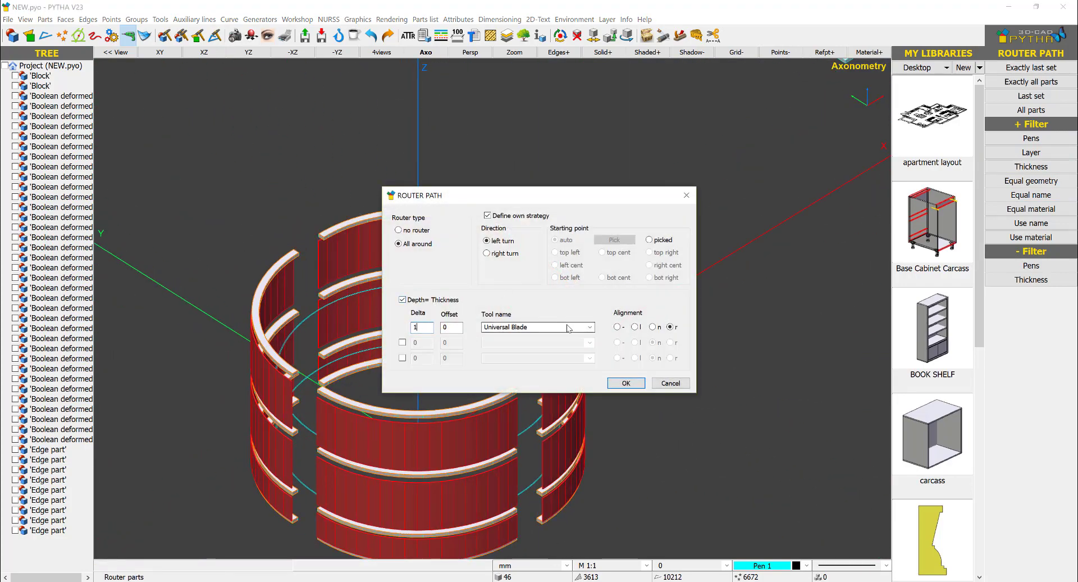
click(569, 328)
click(566, 340)
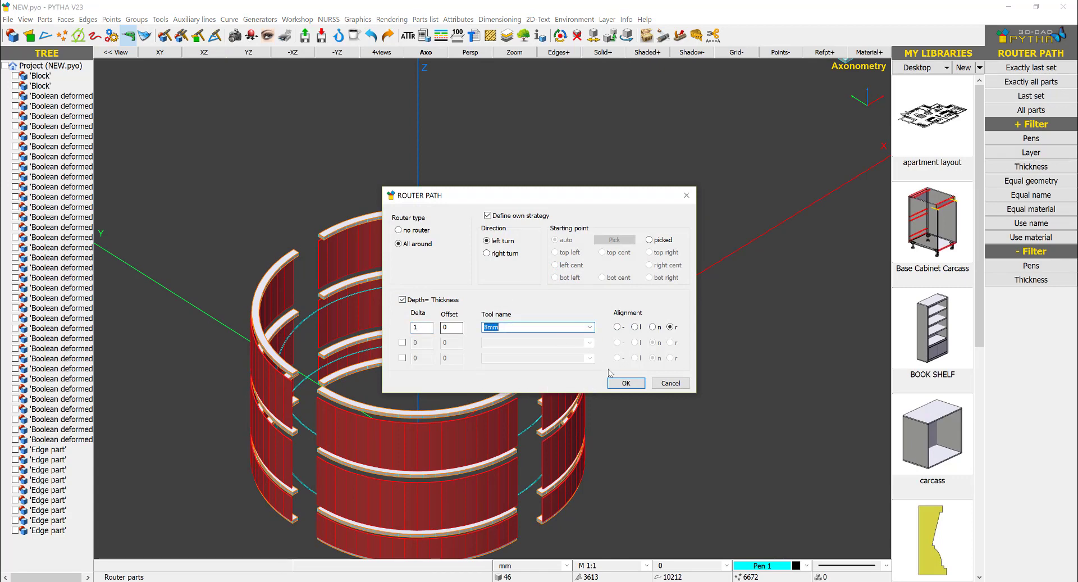
click(625, 383)
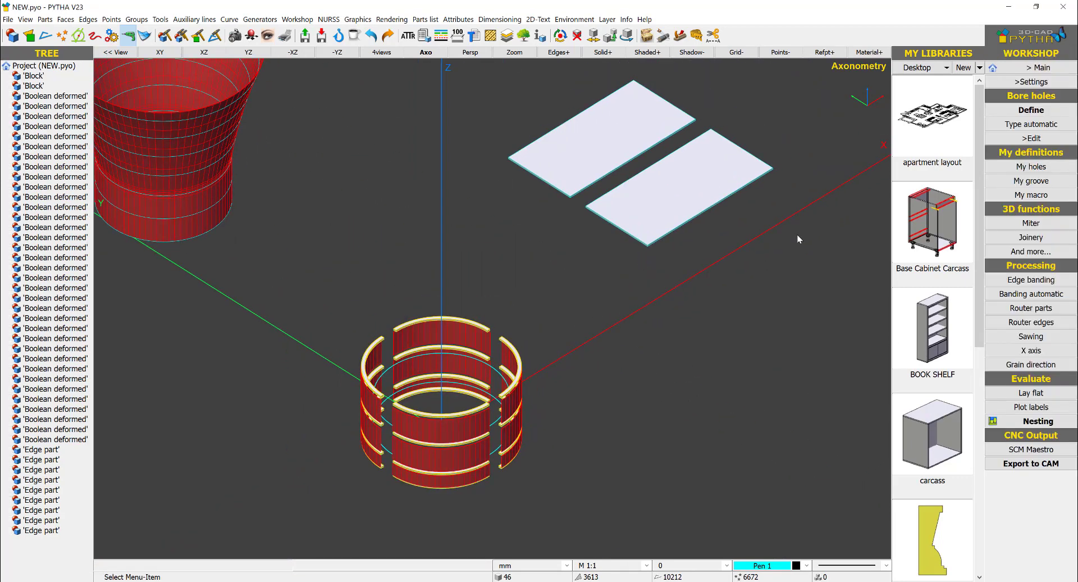
Nest the ring segments, selected by equal geometry, on the two stock sheets using polygon nesting with part rotation enabled.
click(1039, 421)
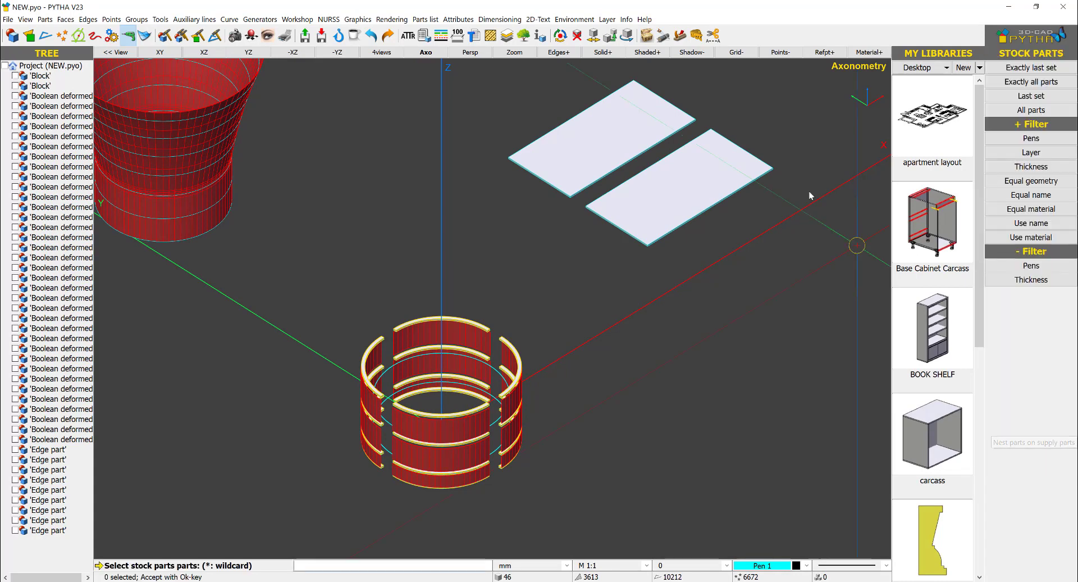
right_click(541, 217)
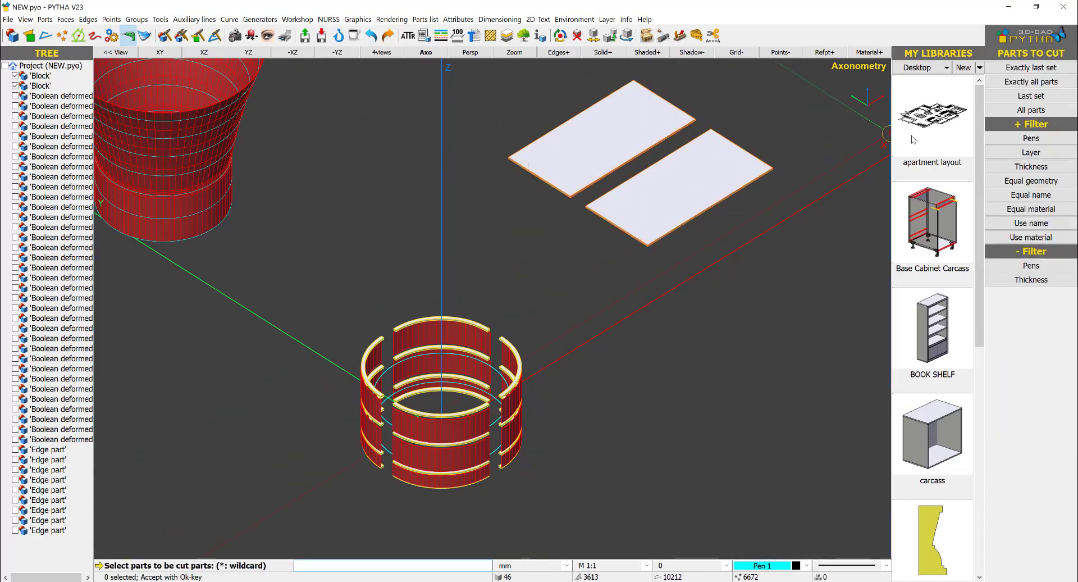
click(1029, 181)
scroll(445, 355, up, 5)
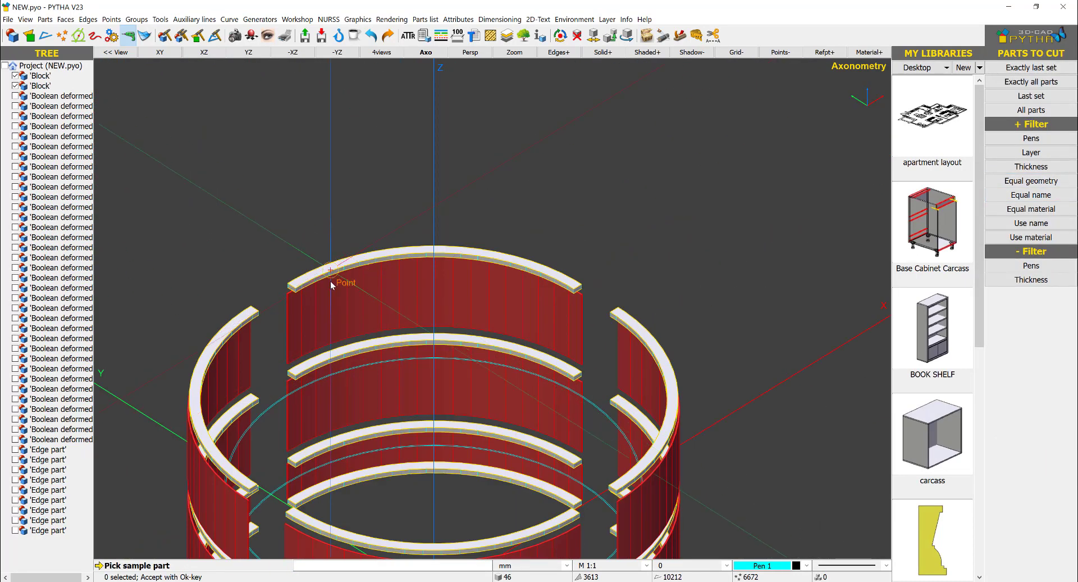
click(329, 282)
scroll(329, 281, down, 5)
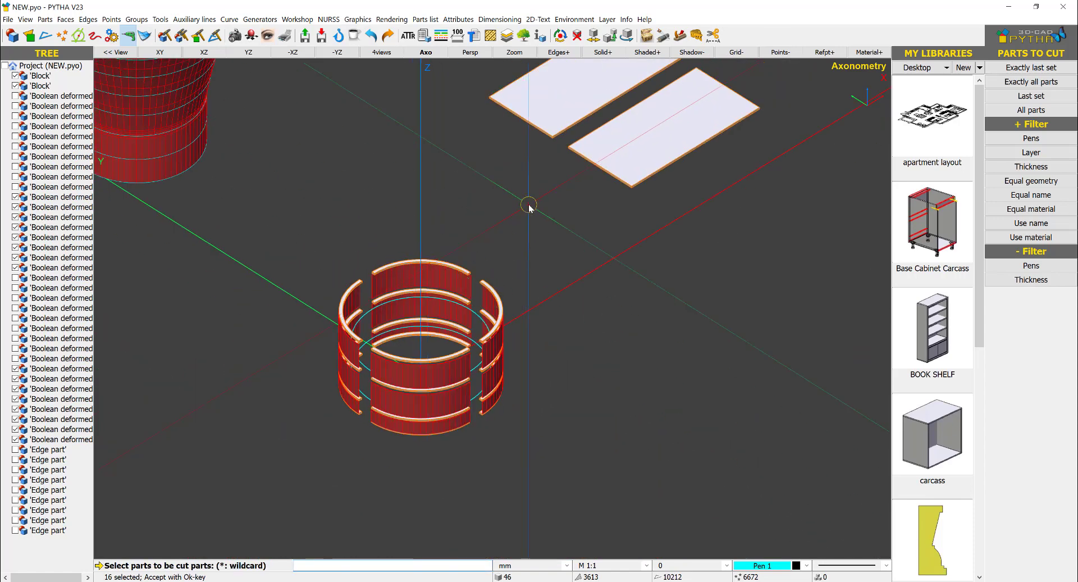
right_click(528, 207)
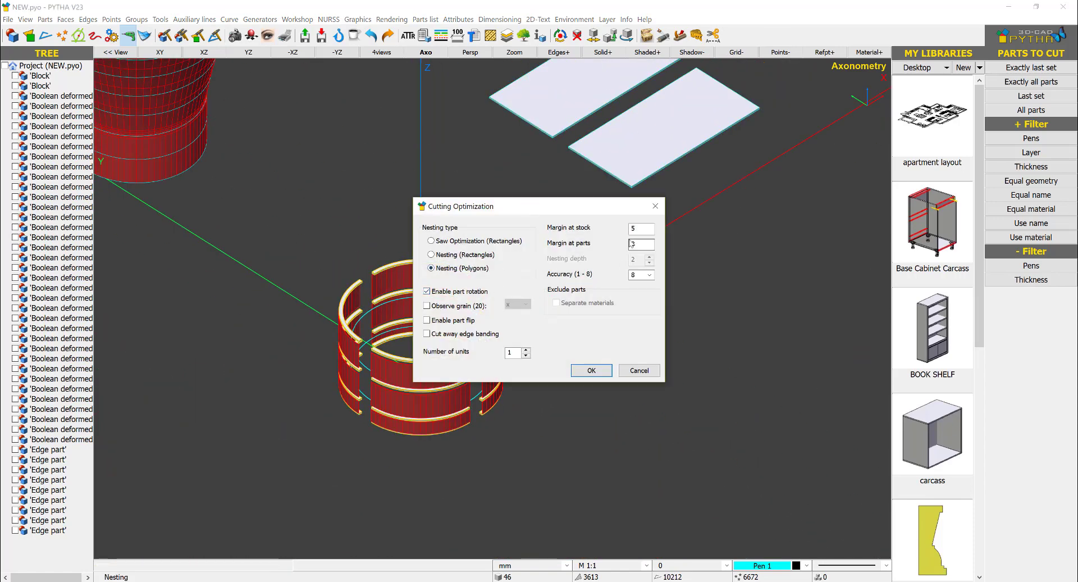
click(591, 370)
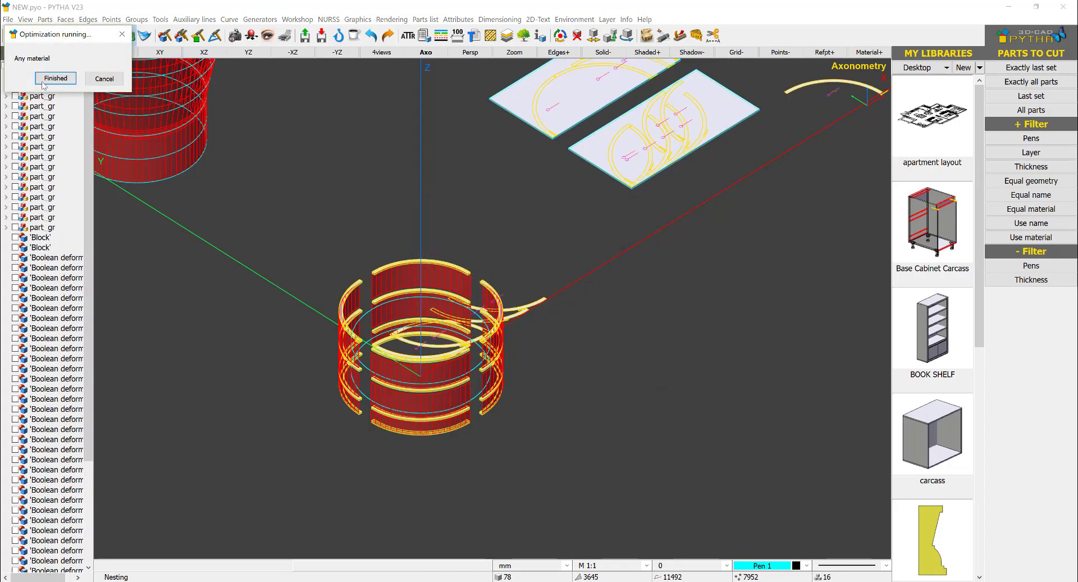
scroll(513, 231, up, 4)
middle_drag(600, 162, 494, 387)
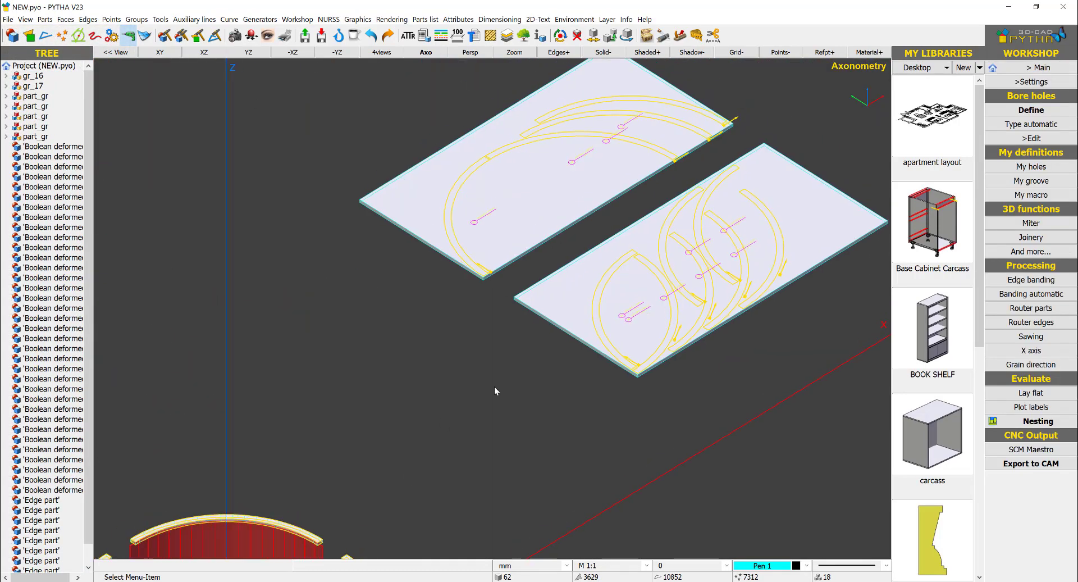
scroll(527, 357, down, 4)
middle_drag(585, 407, 584, 415)
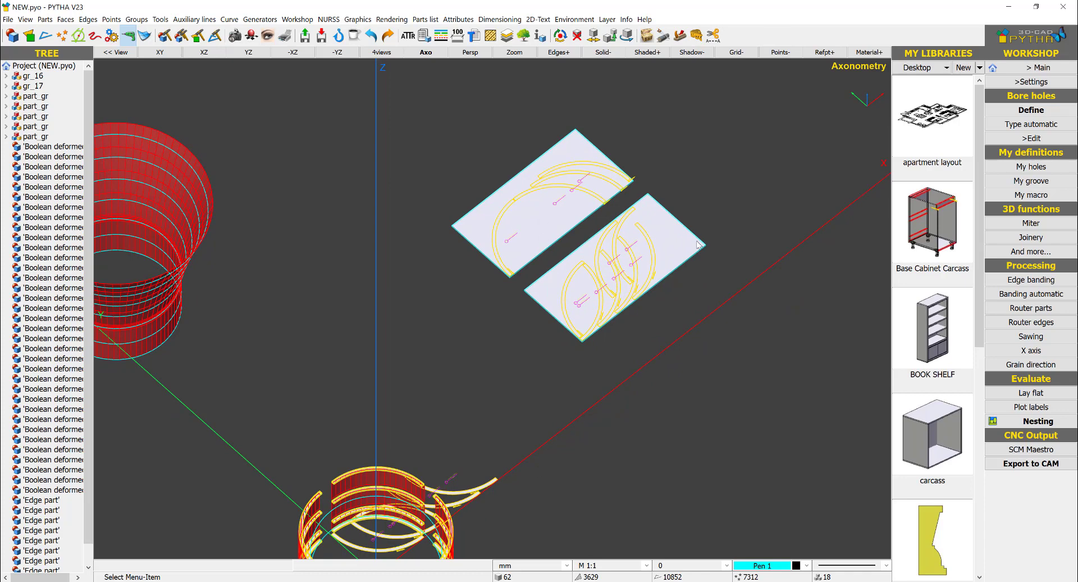
Undo the nesting and delete the stock sheet farther from the X axis.
right_click(562, 225)
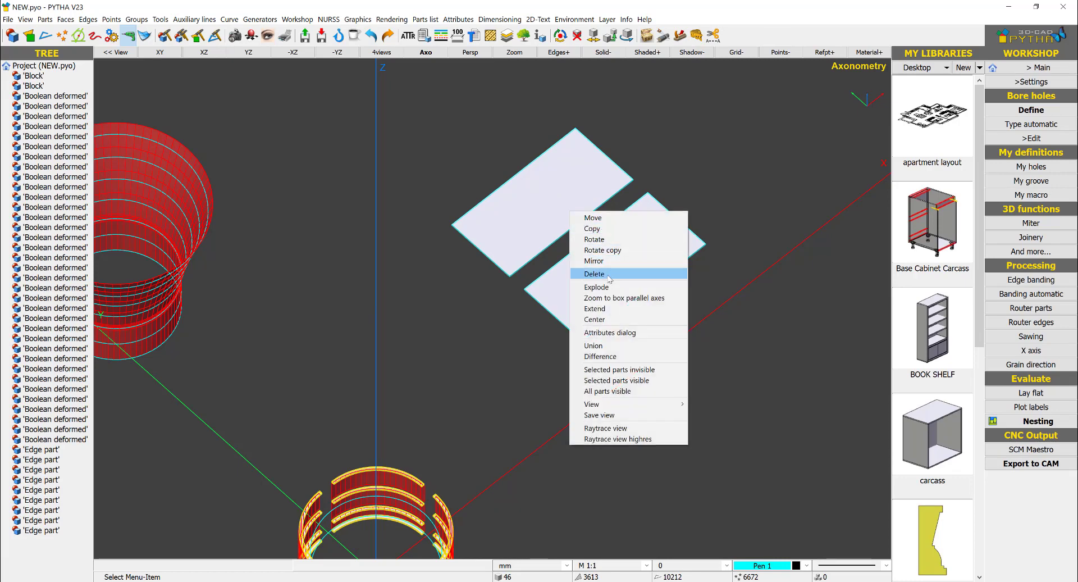
right_click(545, 259)
right_click(540, 249)
click(578, 298)
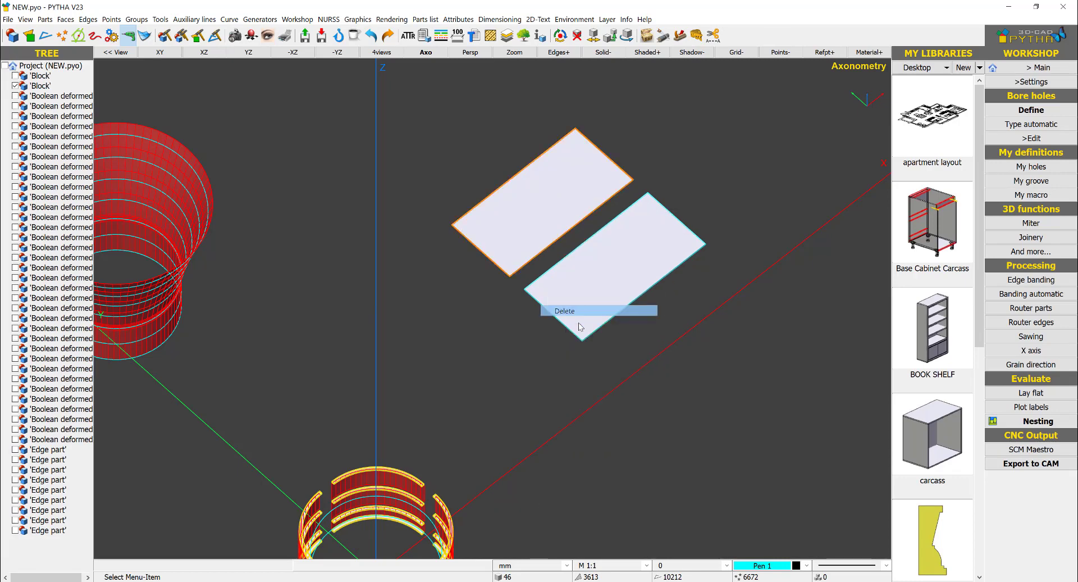
Copy the remaining stock sheet 10 times along Y to form a row of spaced sheets.
right_click(605, 352)
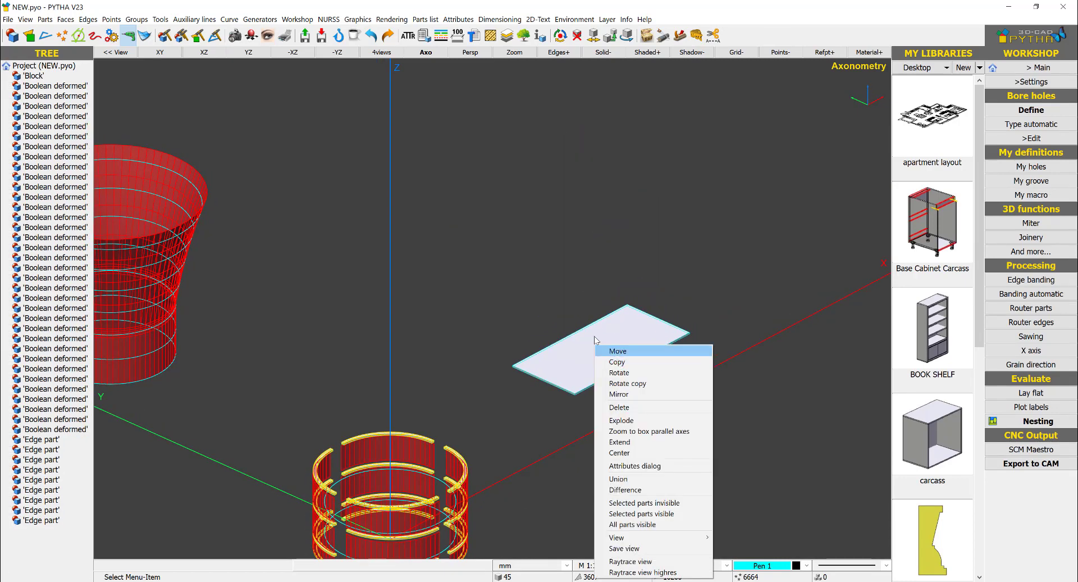
right_click(604, 333)
right_click(609, 332)
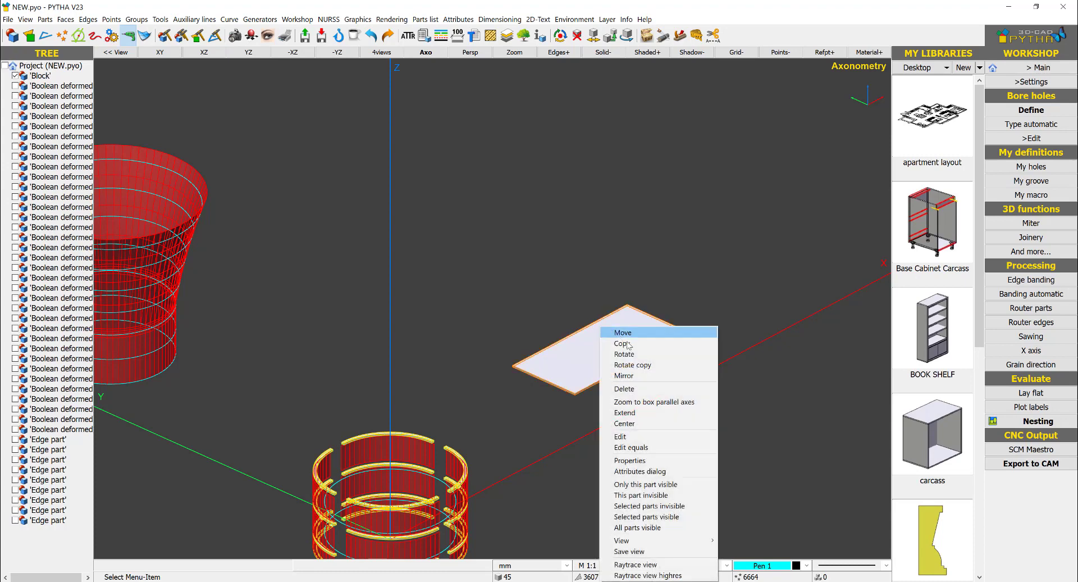
click(627, 344)
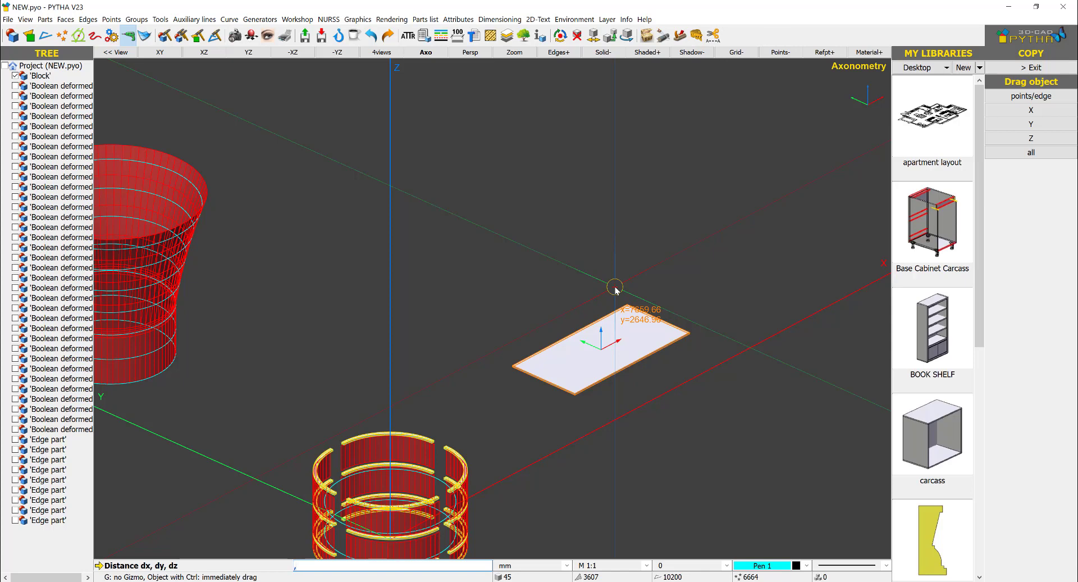
key(Return)
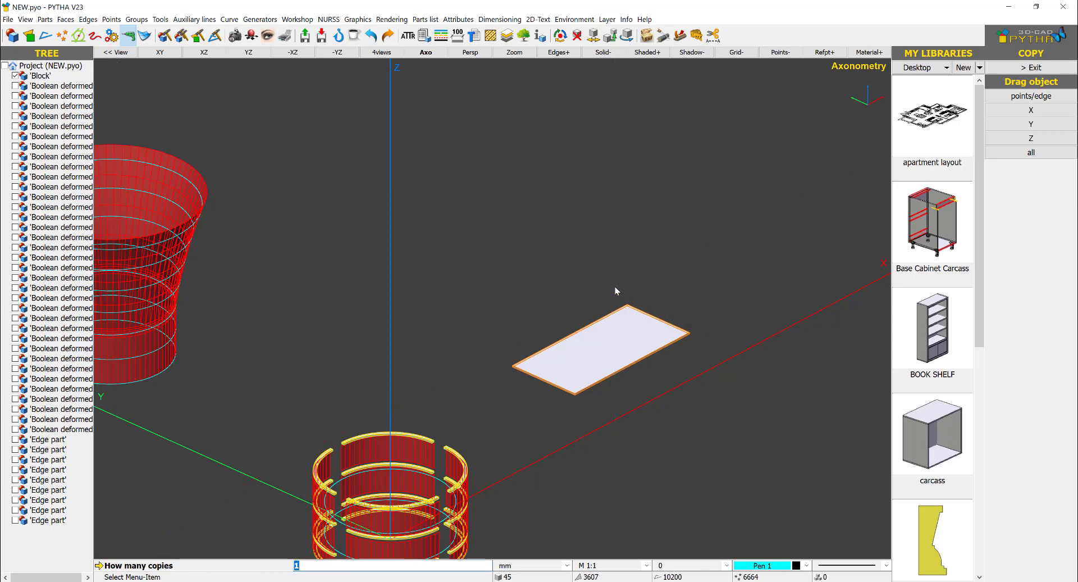
text(1)
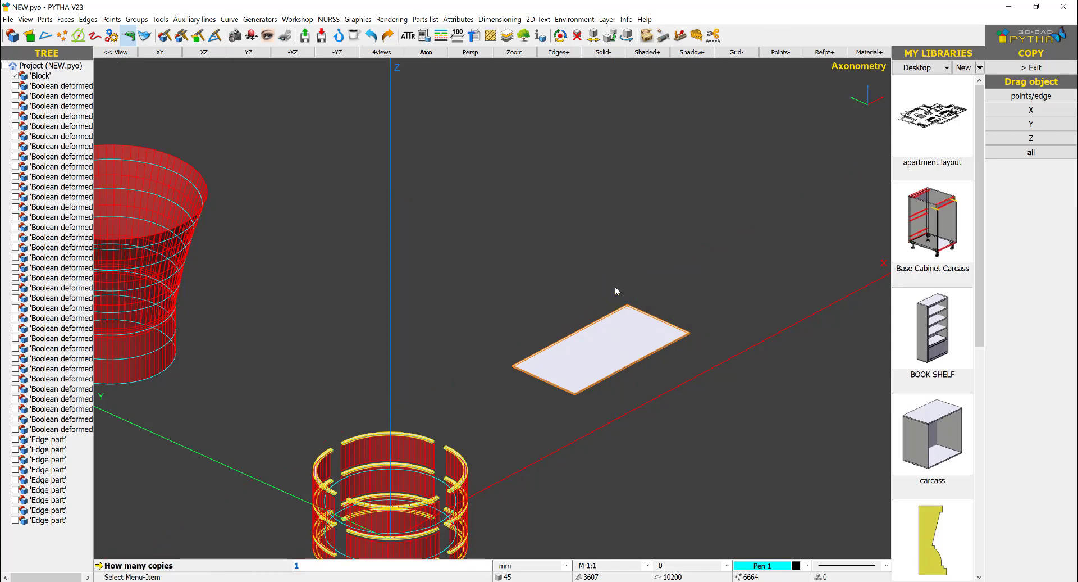
text(0)
key(Return)
scroll(615, 286, down, 3)
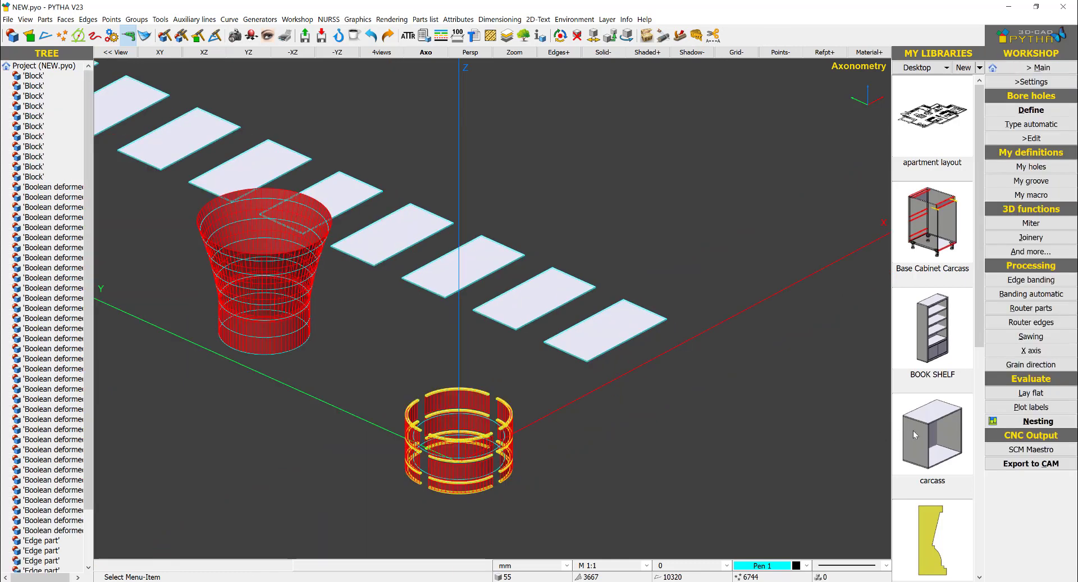
Nest the ring segments onto the row of stock sheets, selecting both stock and cut parts by equal geometry.
click(1037, 421)
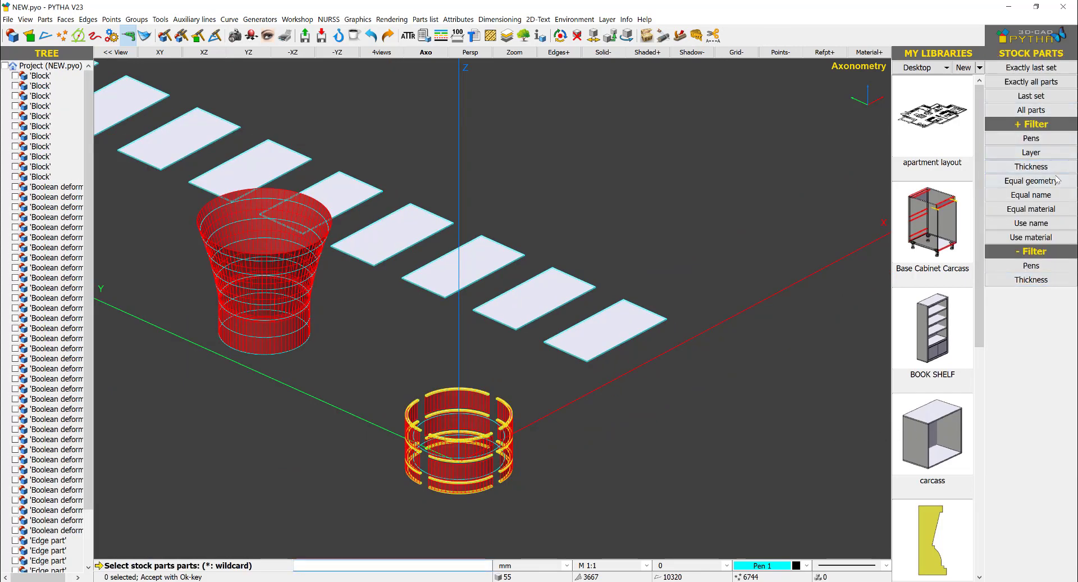
click(1055, 181)
click(654, 307)
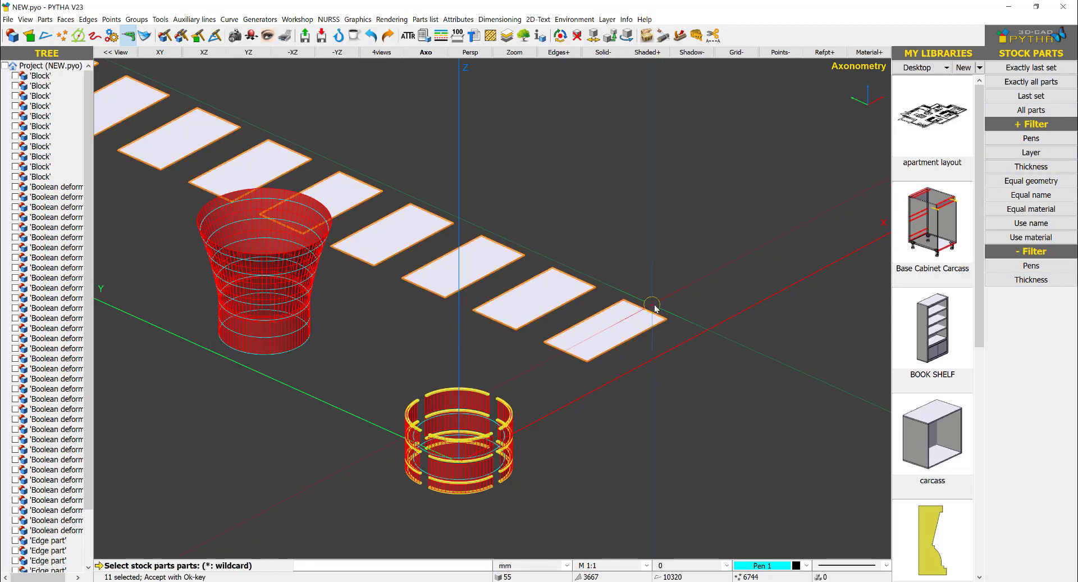
right_click(734, 210)
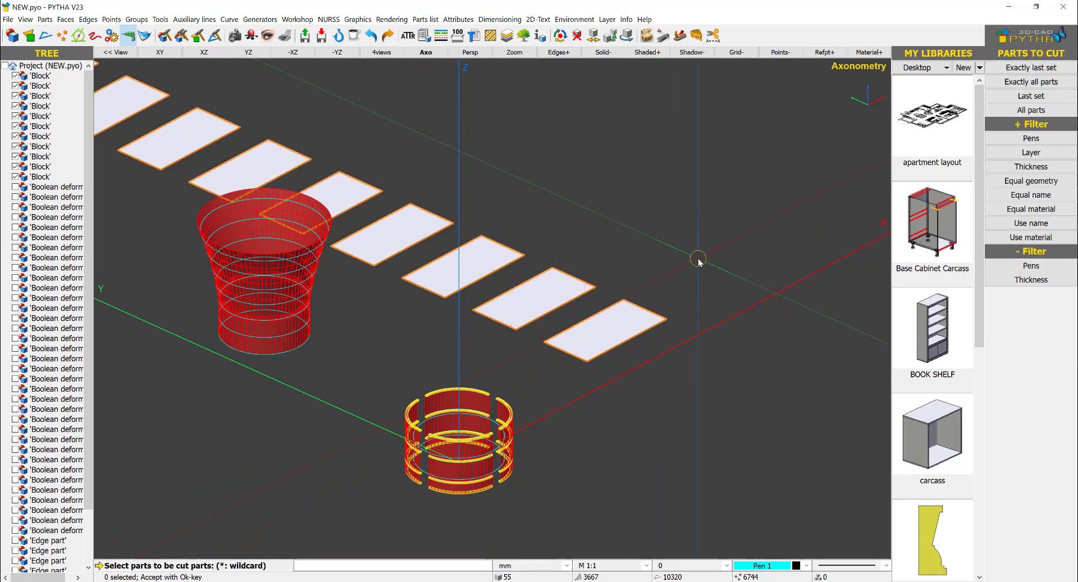
click(1055, 180)
scroll(363, 473, up, 5)
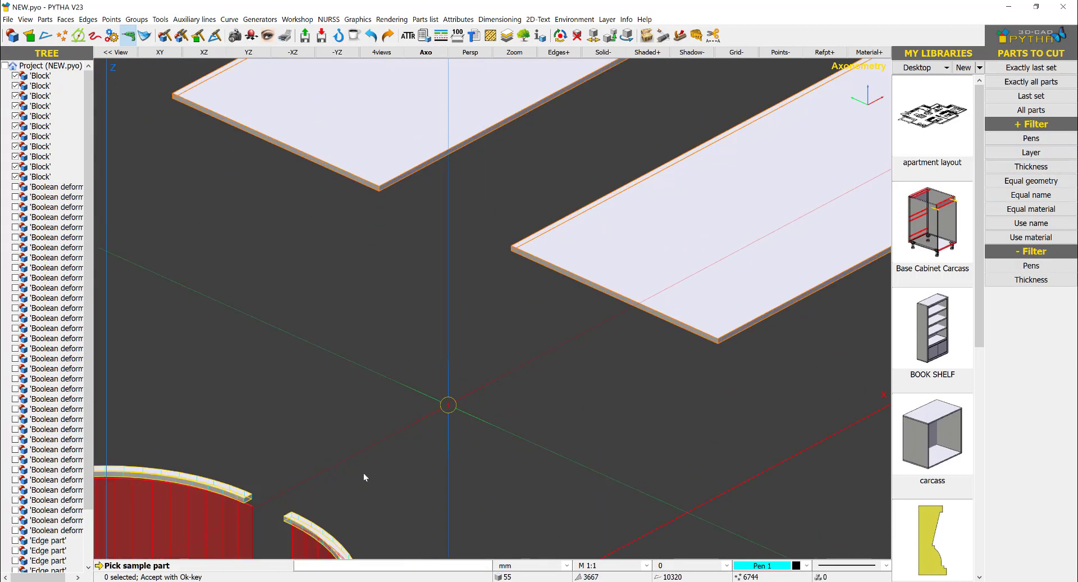
click(250, 499)
scroll(340, 440, down, 5)
right_click(341, 439)
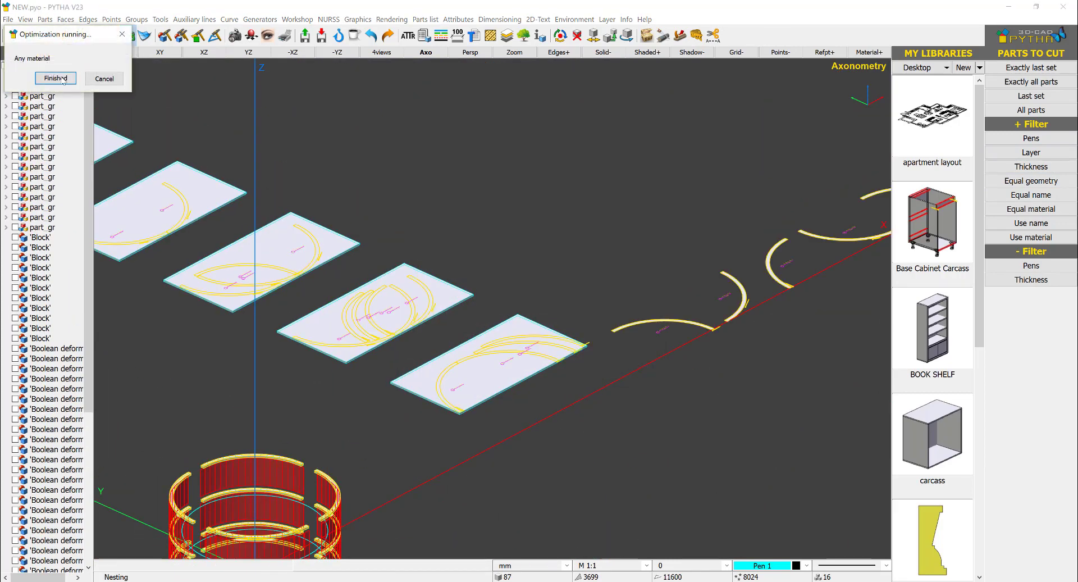
Delete all the empty stock sheets, keeping only the three that hold nested ring segments.
middle_drag(498, 267, 705, 222)
right_click(706, 223)
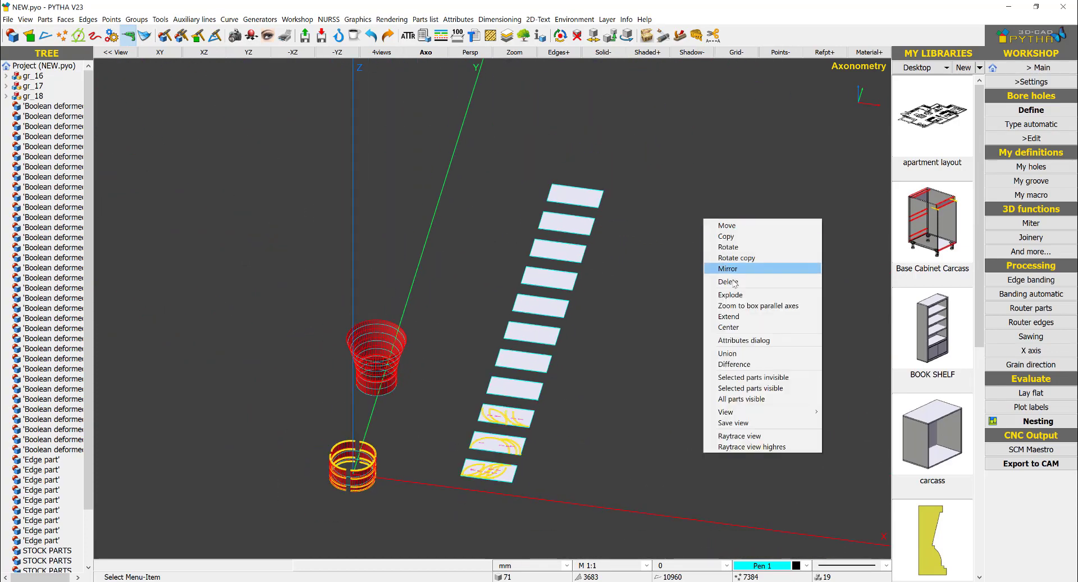
click(730, 280)
drag(704, 165, 507, 384)
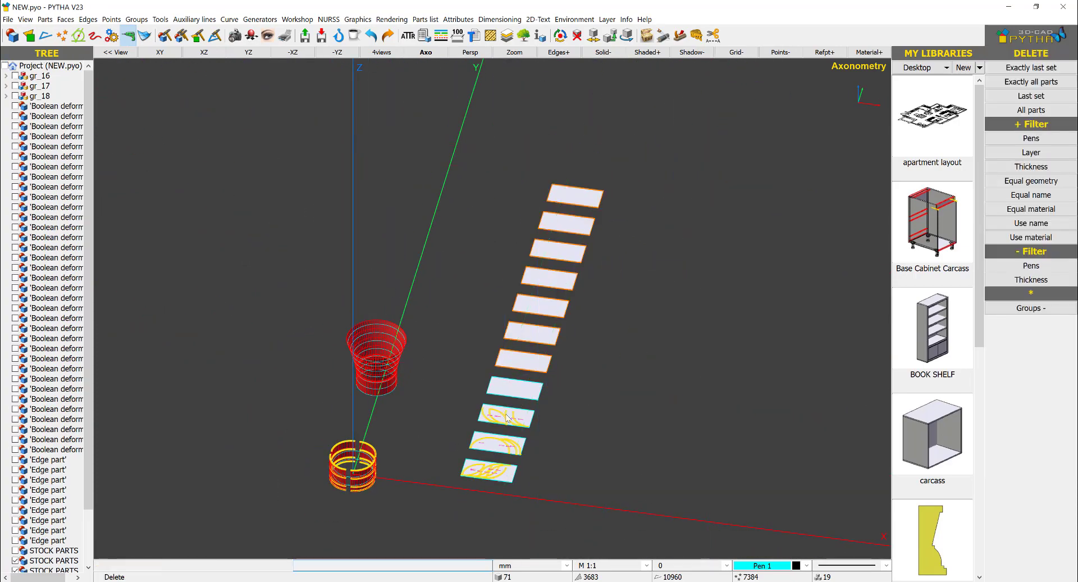
scroll(506, 415, up, 4)
click(543, 329)
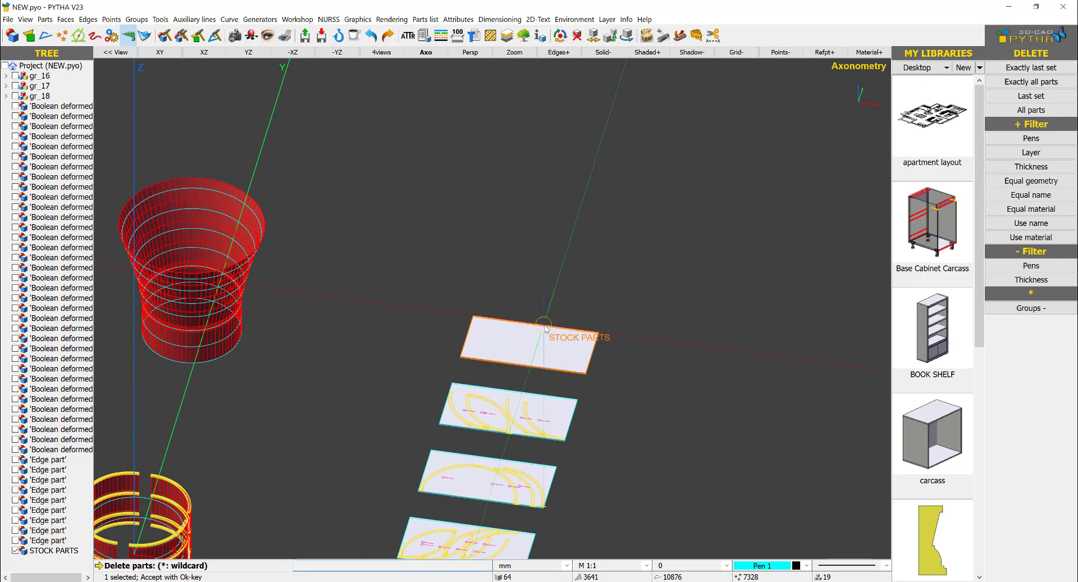
key(Return)
Turn off the shaded display and examine the nested router paths on the three sheets.
click(626, 53)
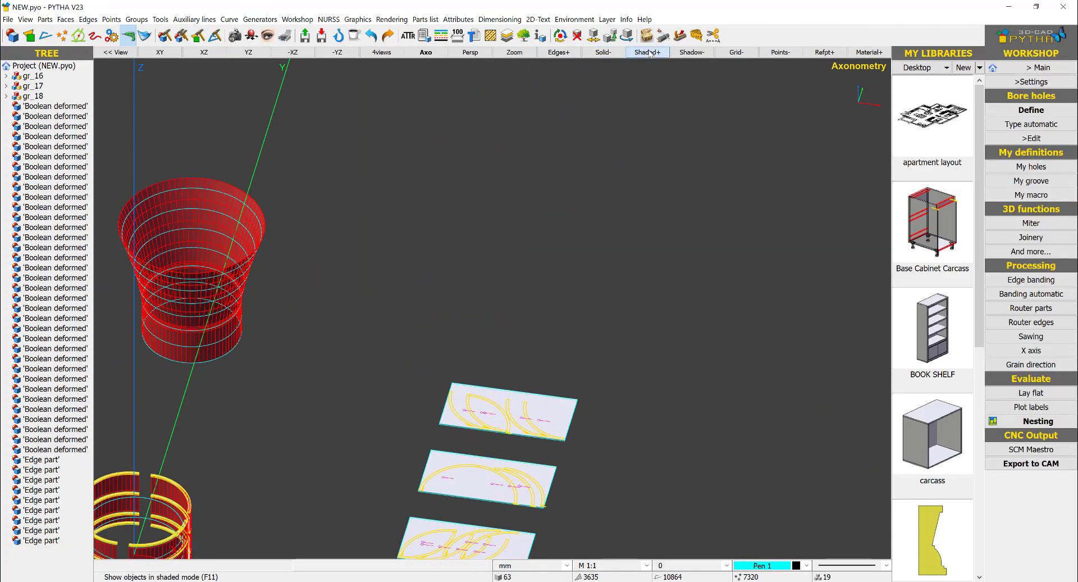
scroll(591, 407, up, 4)
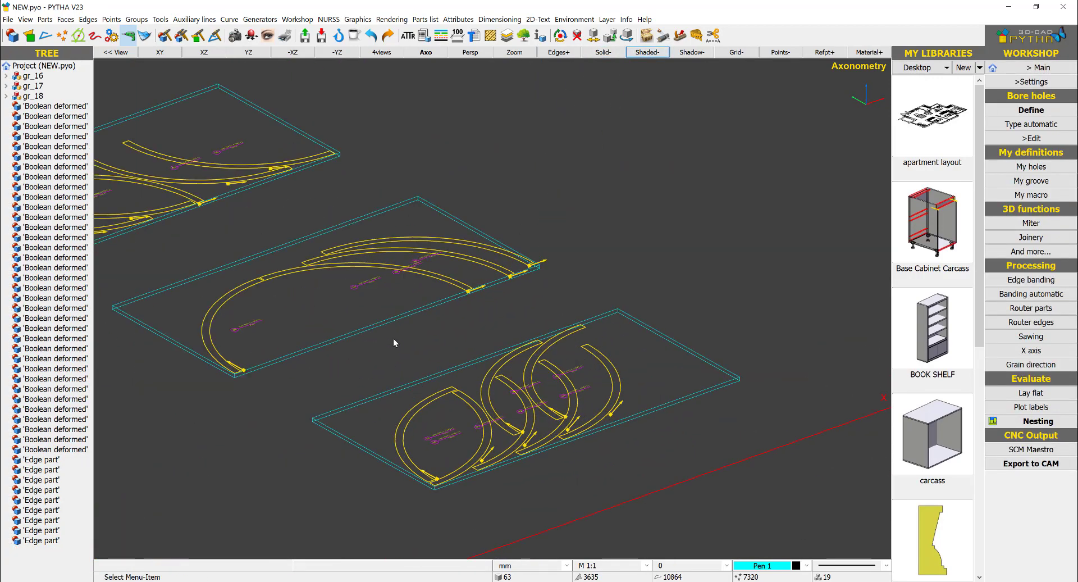
scroll(393, 339, down, 4)
middle_drag(466, 306, 761, 403)
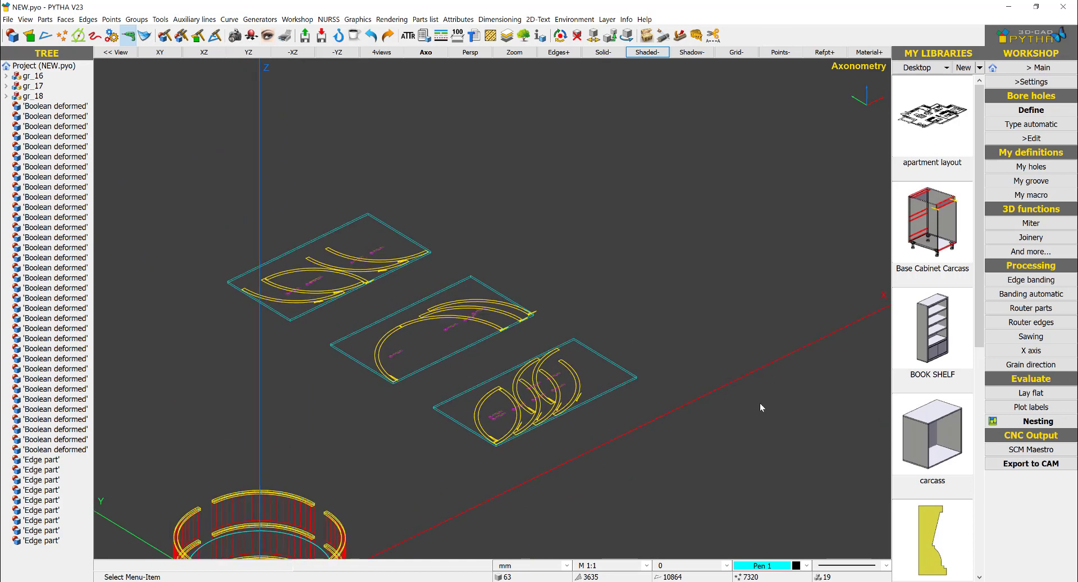
Export the nested sheet nearest the X axis to SCM Maestro on the Desktop, with one part per file.
click(1040, 462)
click(629, 370)
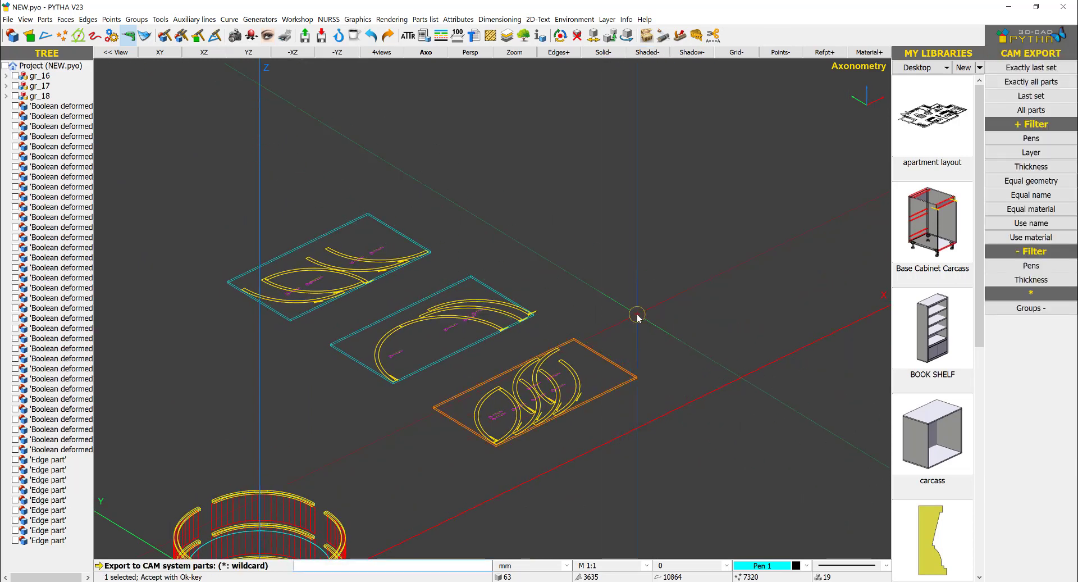
right_click(637, 316)
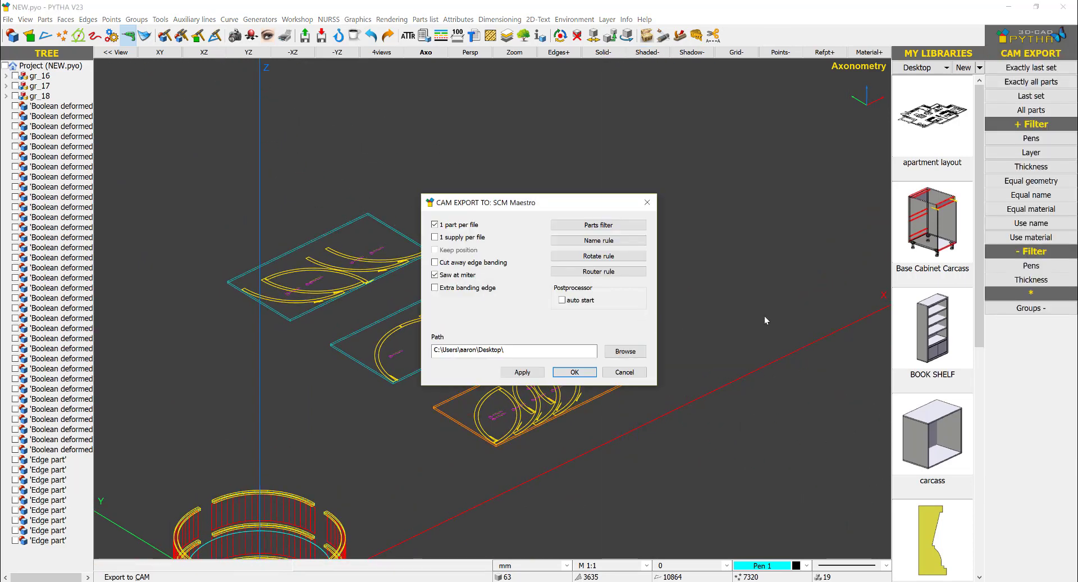
key(Return)
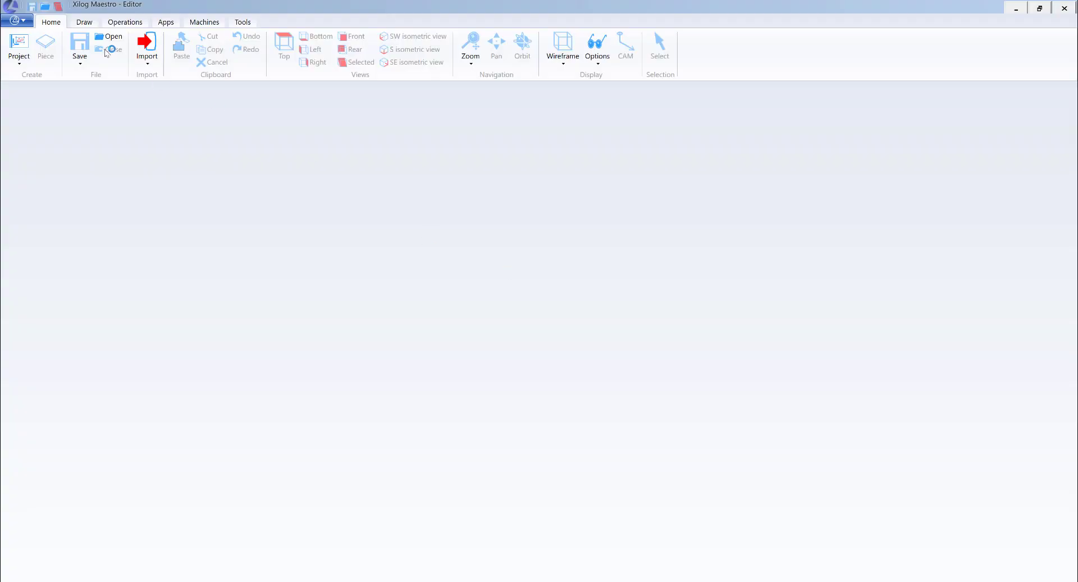
Switch to Xilog Maestro and import the script file STOCK_PARTS_45_1 from the Desktop.
click(147, 52)
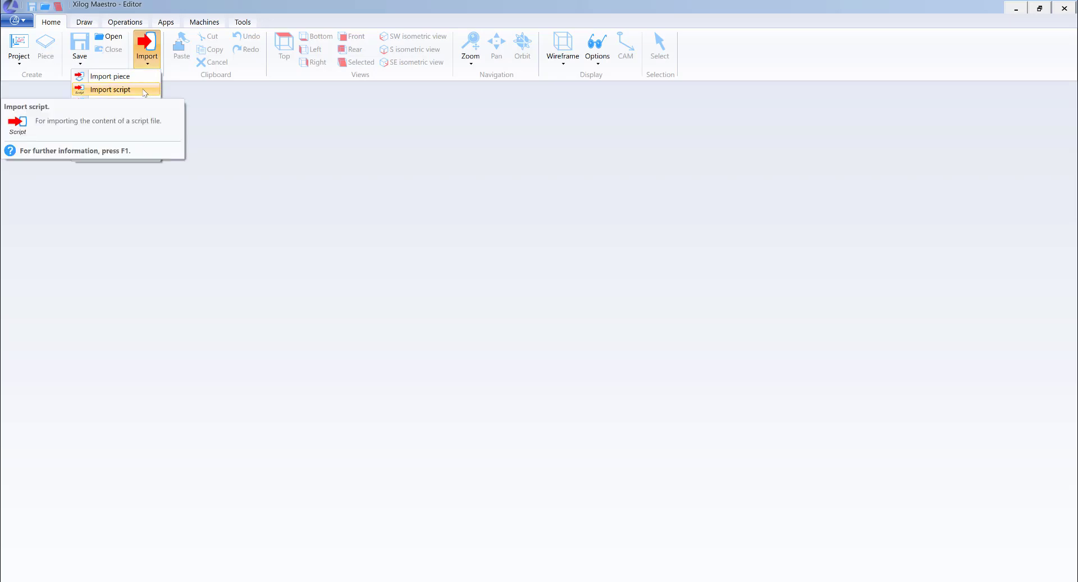
click(145, 91)
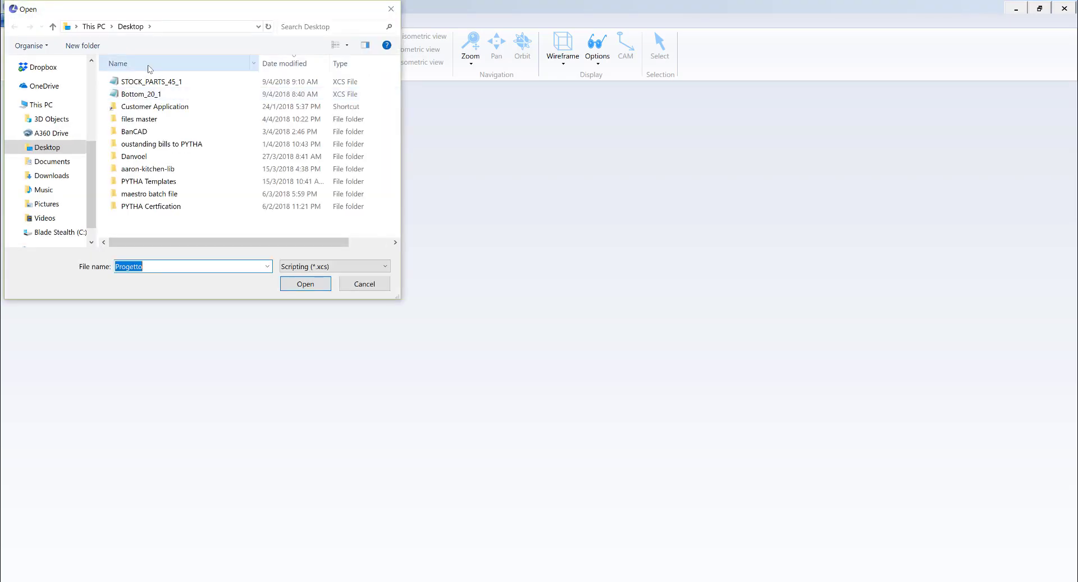
double_click(173, 82)
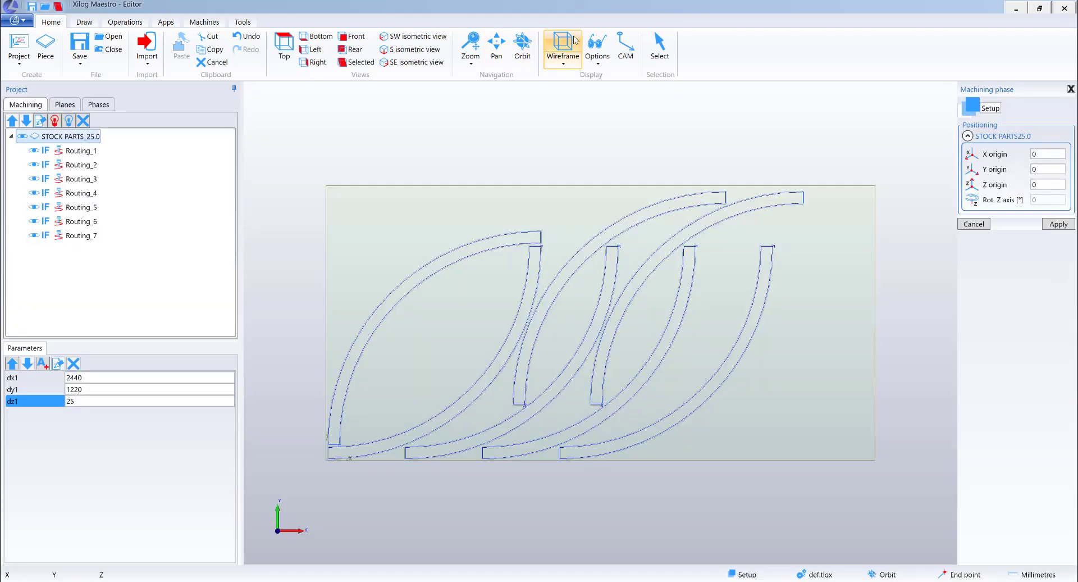
Show the imported sheet in the SW isometric view and inspect the settings of Routing_1 and Routing_3.
click(413, 36)
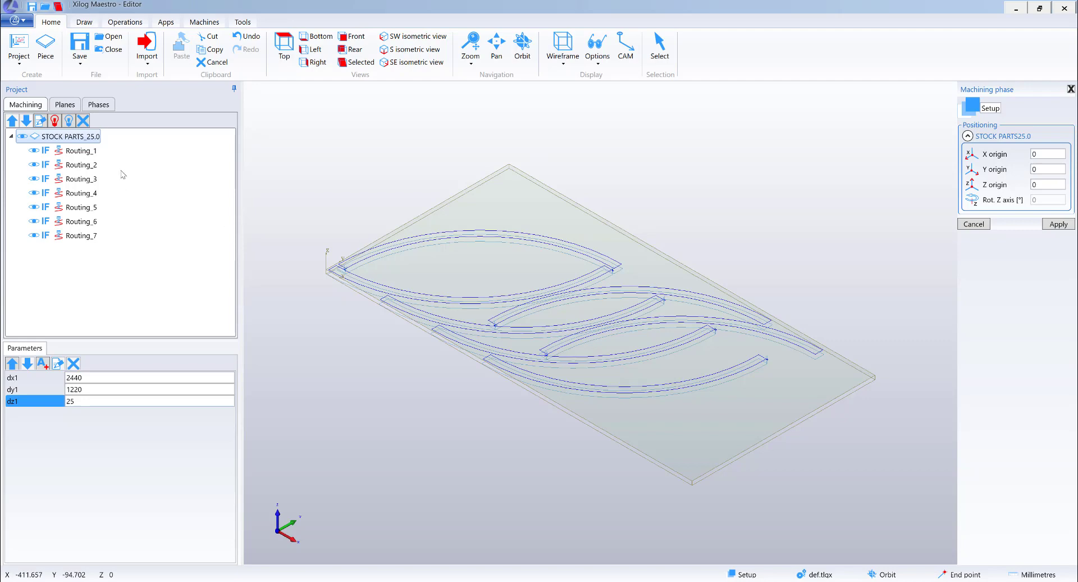
click(80, 151)
click(81, 179)
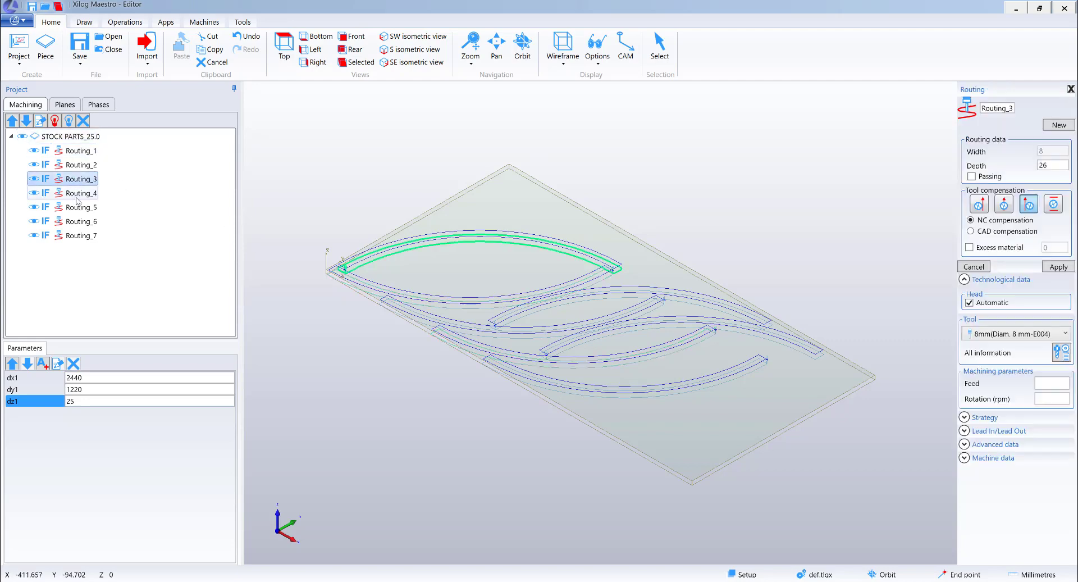
Select Routing_4, return to PYTHA and turn on the solid display for the exploded ring of curved panels.
click(77, 196)
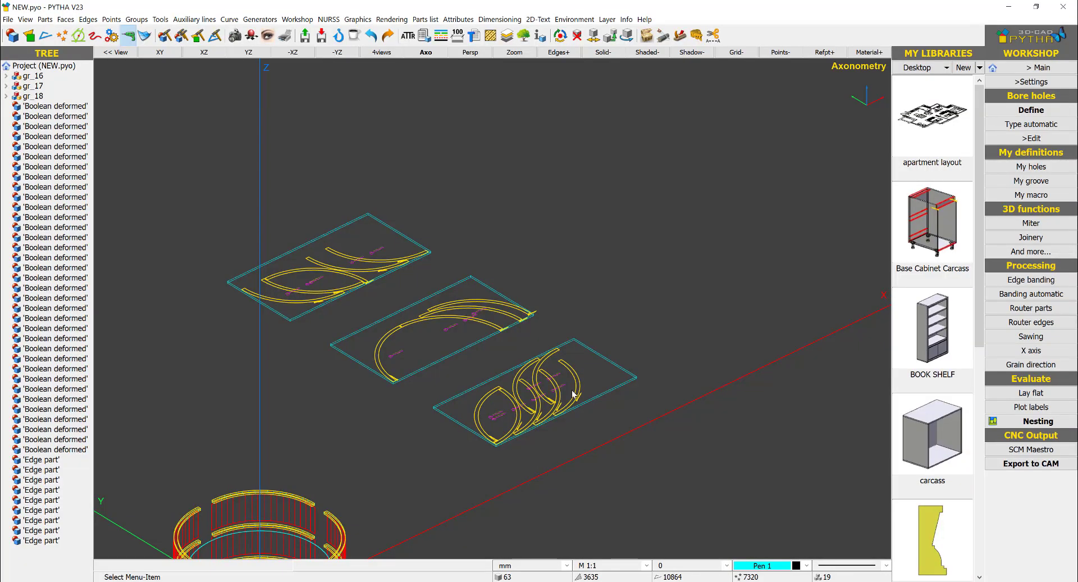
middle_drag(429, 441, 559, 354)
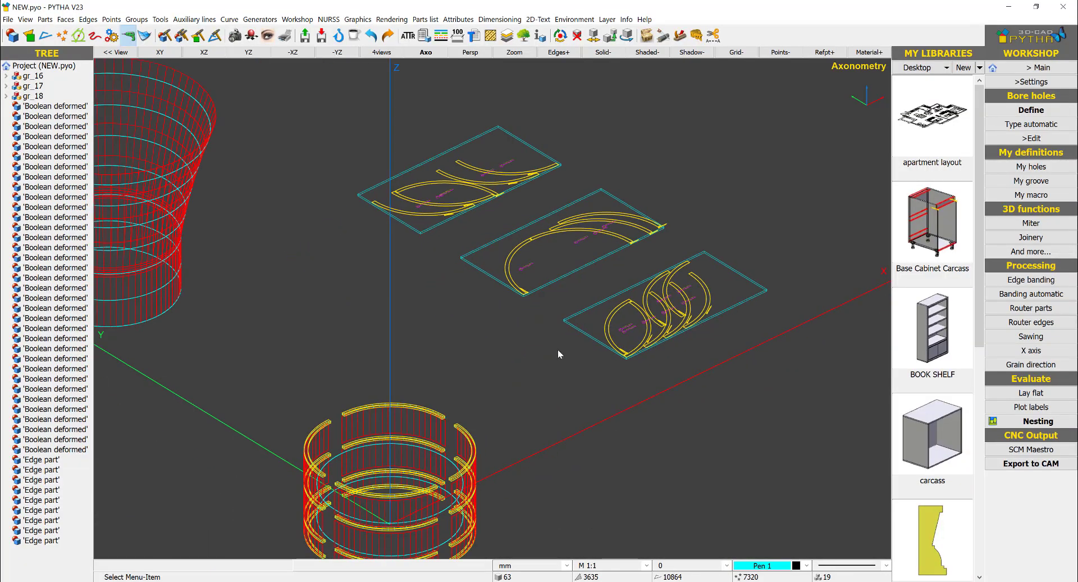
click(613, 55)
middle_drag(505, 414, 612, 293)
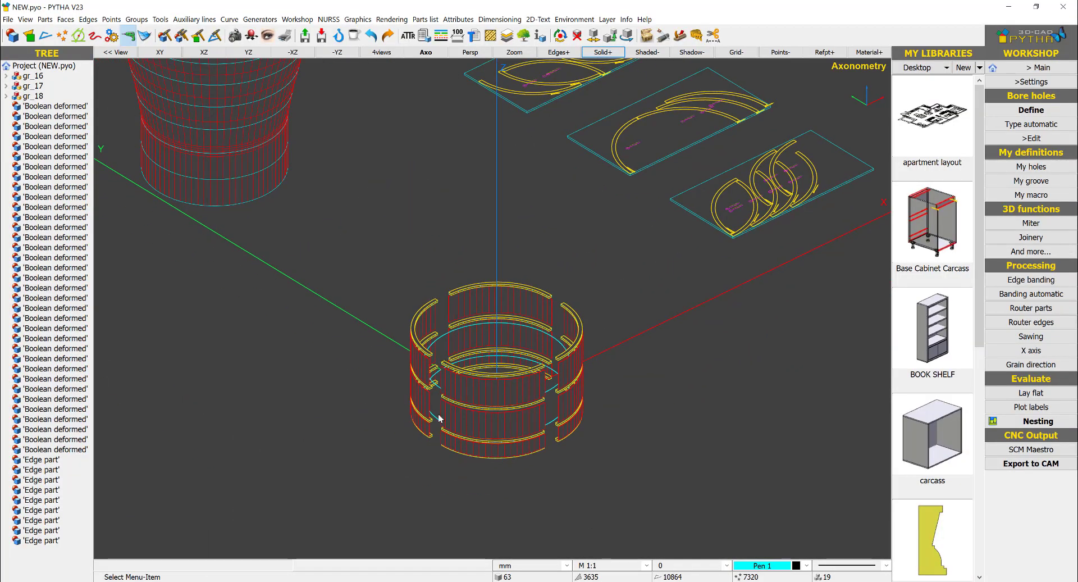
scroll(487, 409, up, 3)
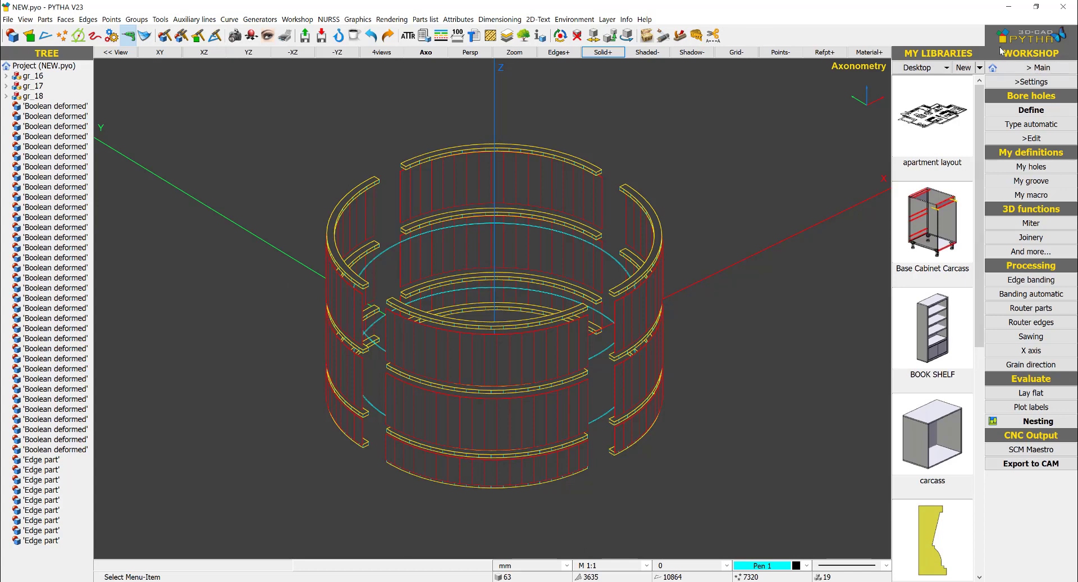
Run 2D revolve on the upper front curved panel's face, using the XY plane, automatic placement and a maximum angle of 40.
click(1042, 68)
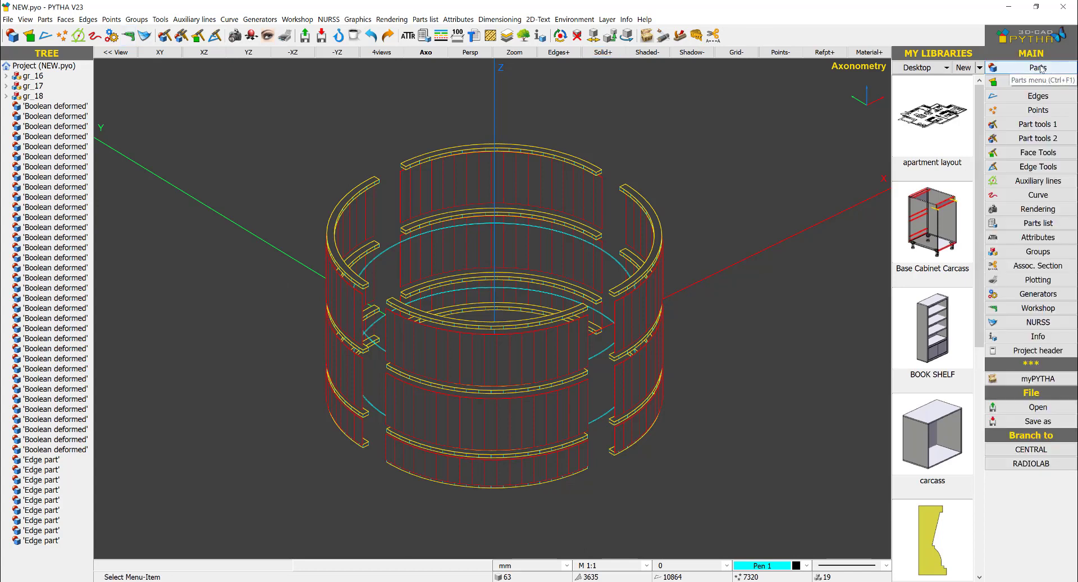
click(1039, 139)
click(1031, 308)
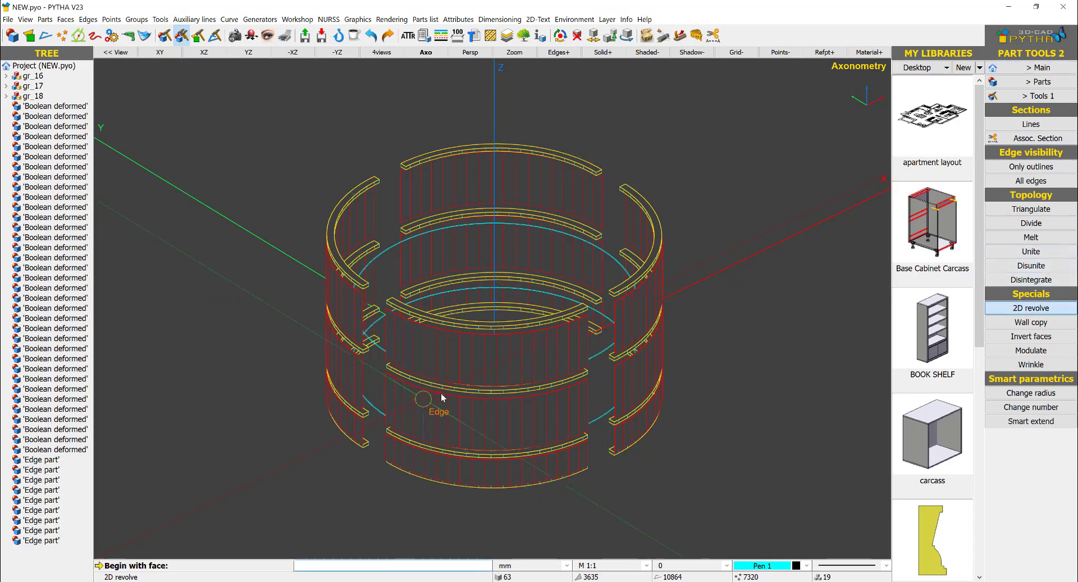
scroll(472, 372, up, 3)
click(448, 358)
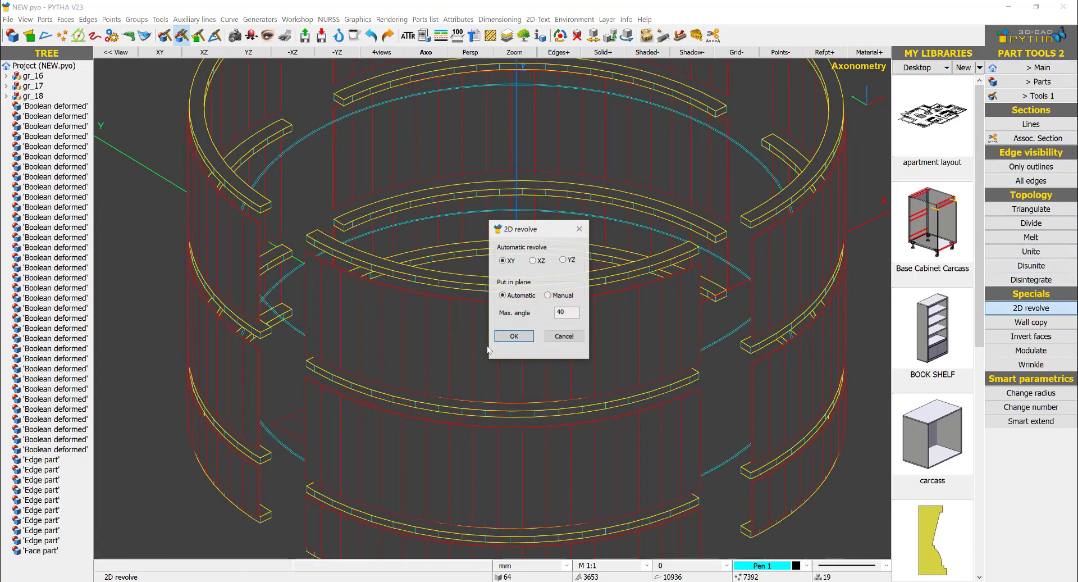
scroll(447, 357, down, 3)
mouse_move(471, 389)
middle_down()
mouse_move(453, 416)
mouse_move(431, 384)
mouse_move(424, 410)
mouse_move(492, 366)
middle_up()
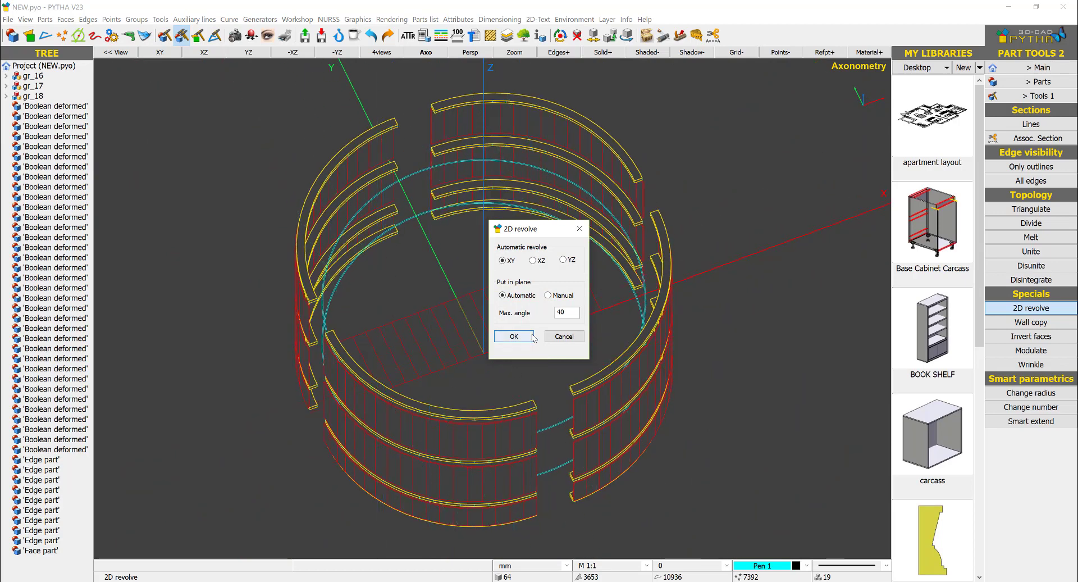
click(514, 336)
Set the flattened panel's sheet thickness to 6 with Create Profile and Melt Faces enabled, and finish the 2D revolve.
drag(562, 236, 728, 229)
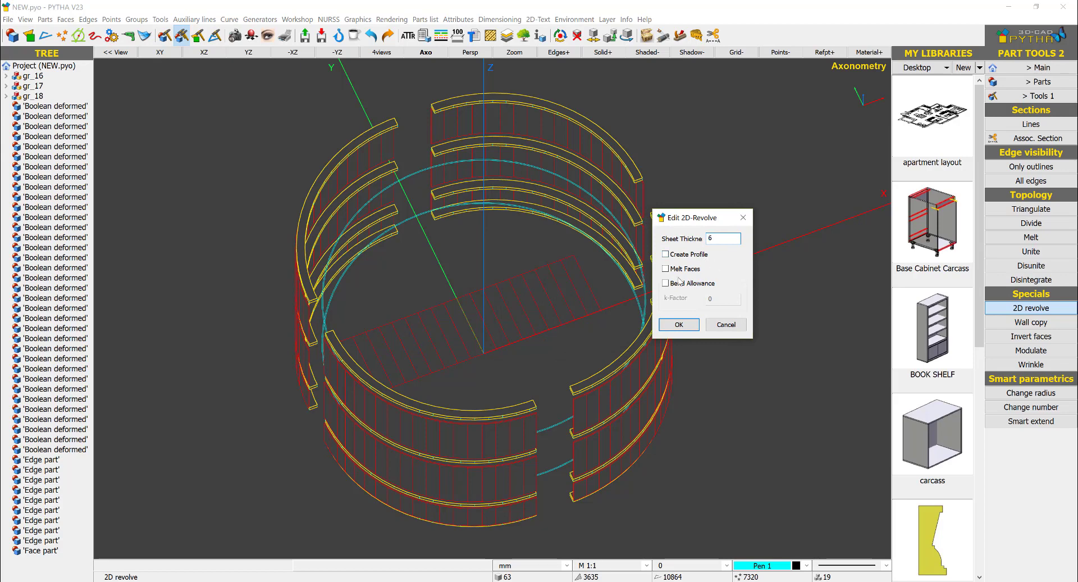
click(666, 254)
click(679, 273)
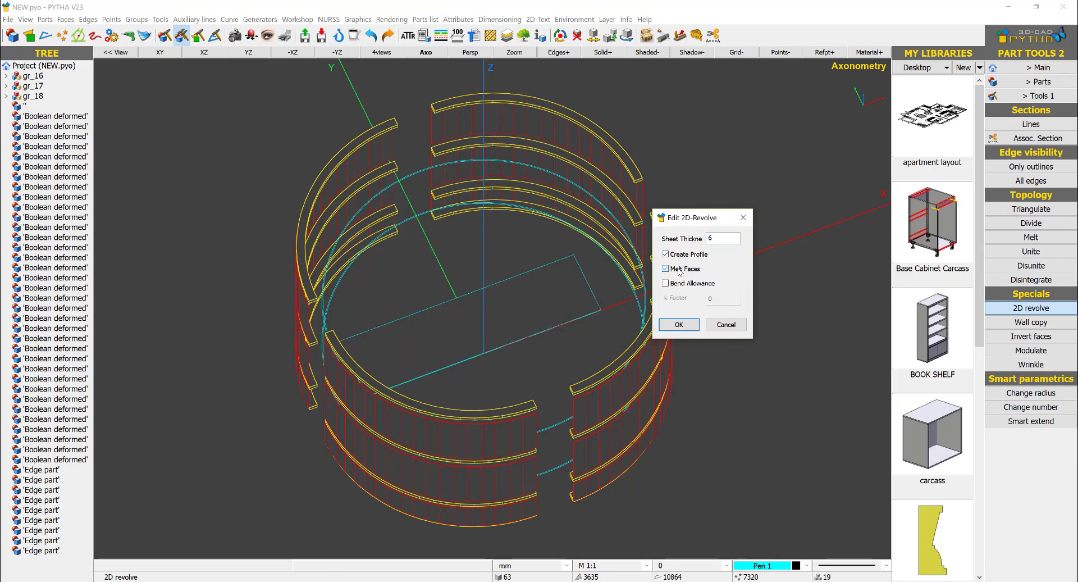
click(680, 324)
Move the flattened panel along the X axis until it lies clear of the ring.
right_click(538, 277)
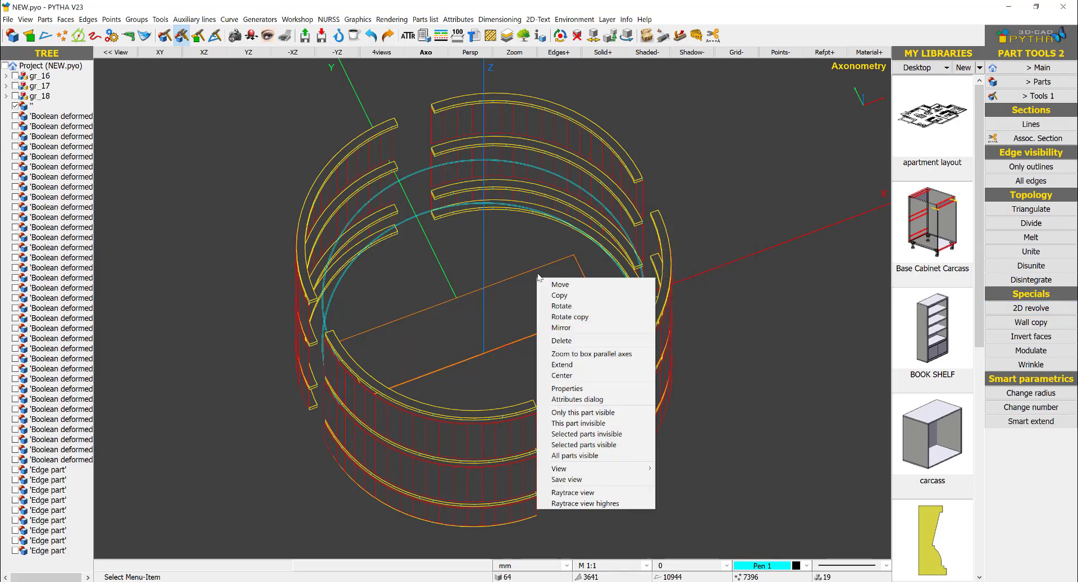
click(560, 285)
click(483, 312)
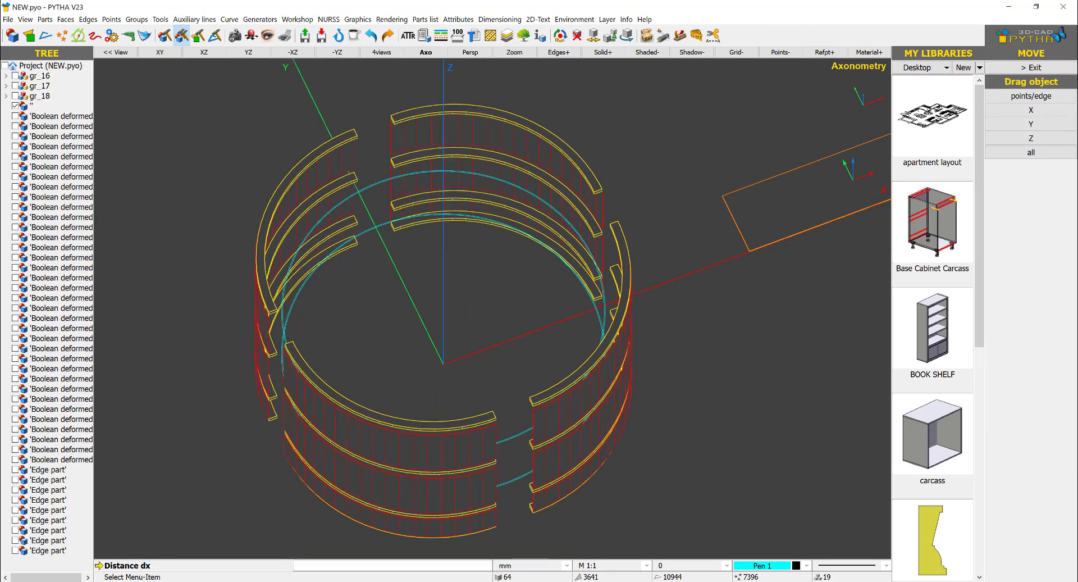
click(853, 195)
scroll(735, 269, down, 3)
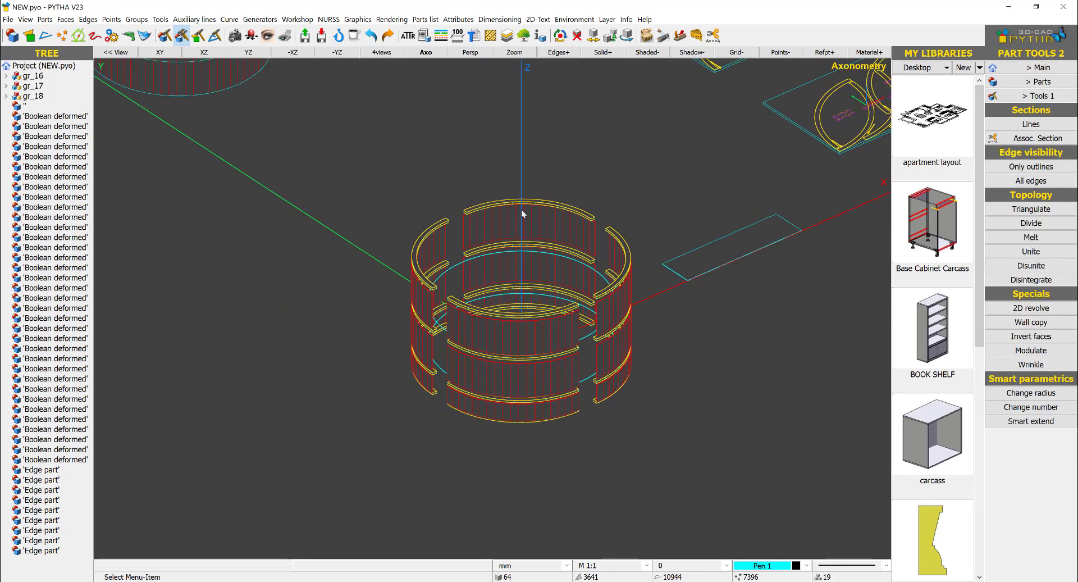
right_click(761, 232)
click(778, 245)
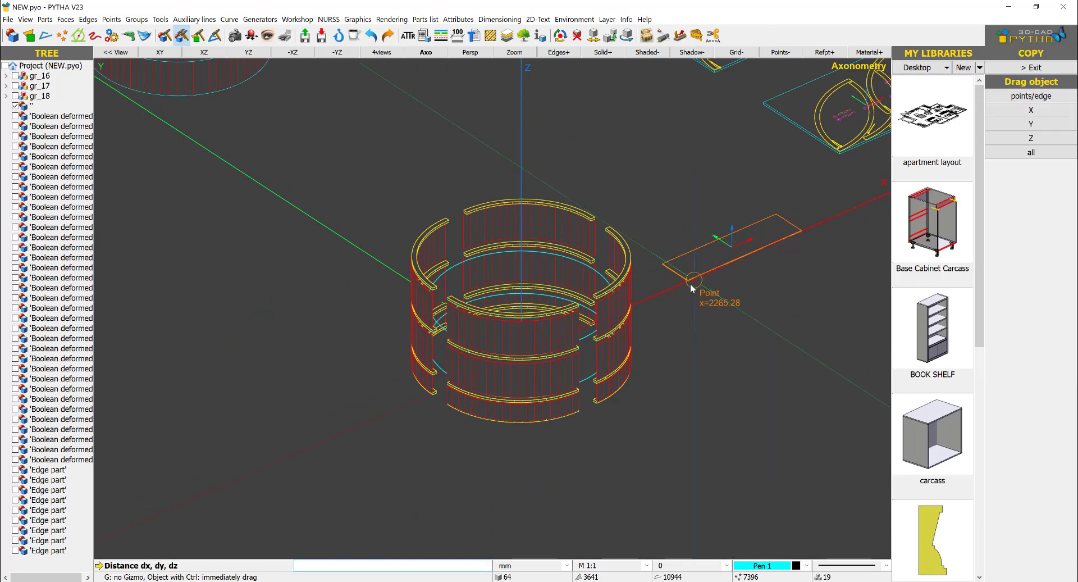
click(714, 238)
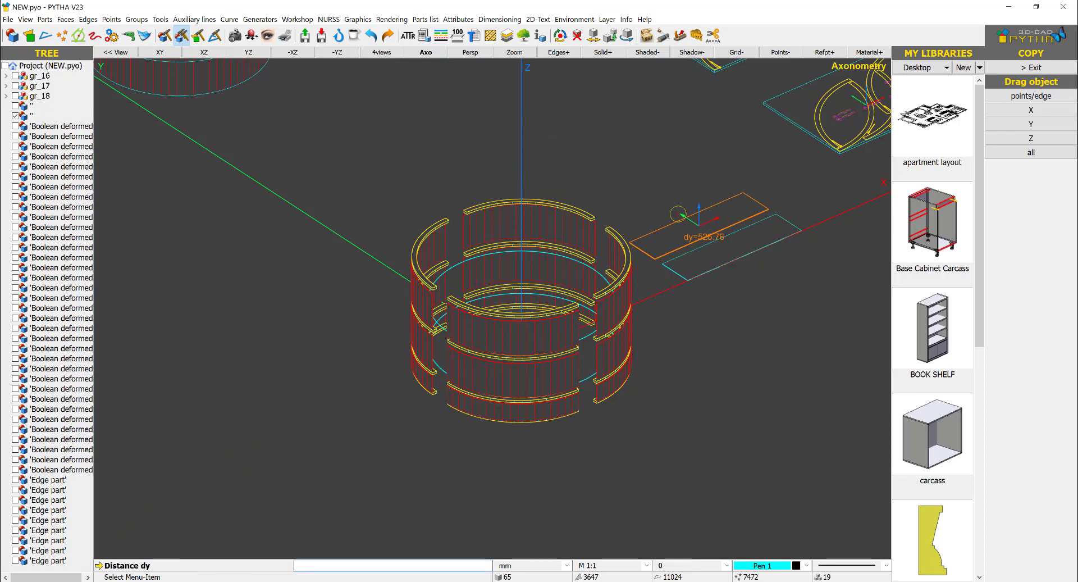
key(Escape)
Copy the flattened panel 7 times at equal spacing in the Y direction.
right_click(716, 231)
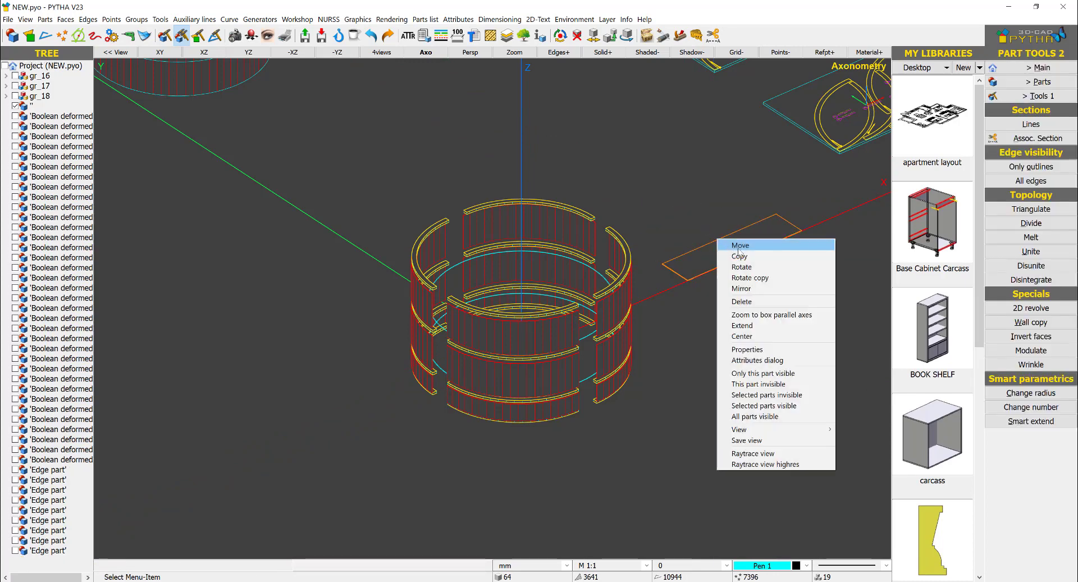
click(730, 245)
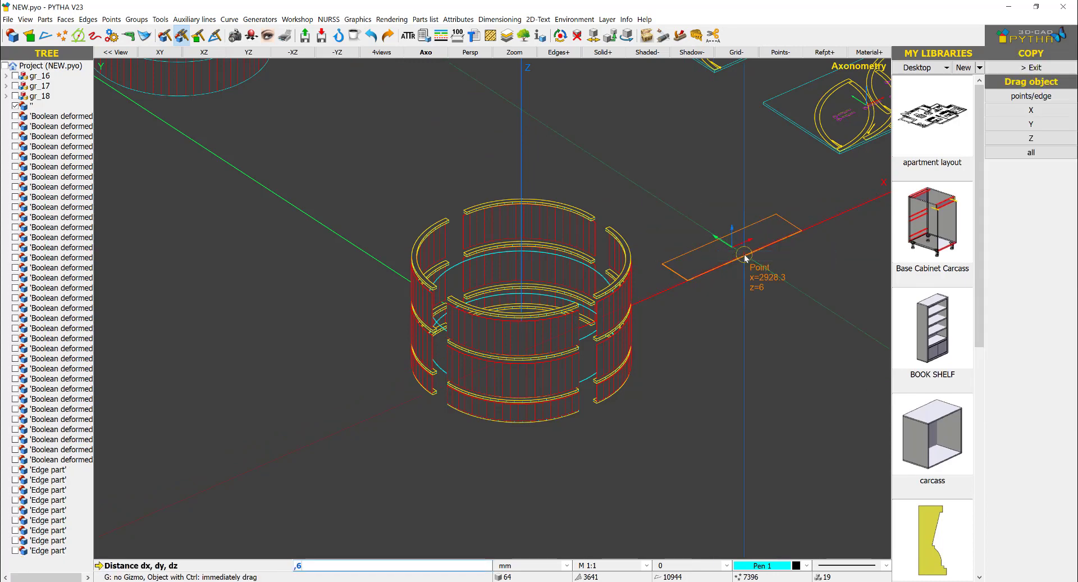
key(Return)
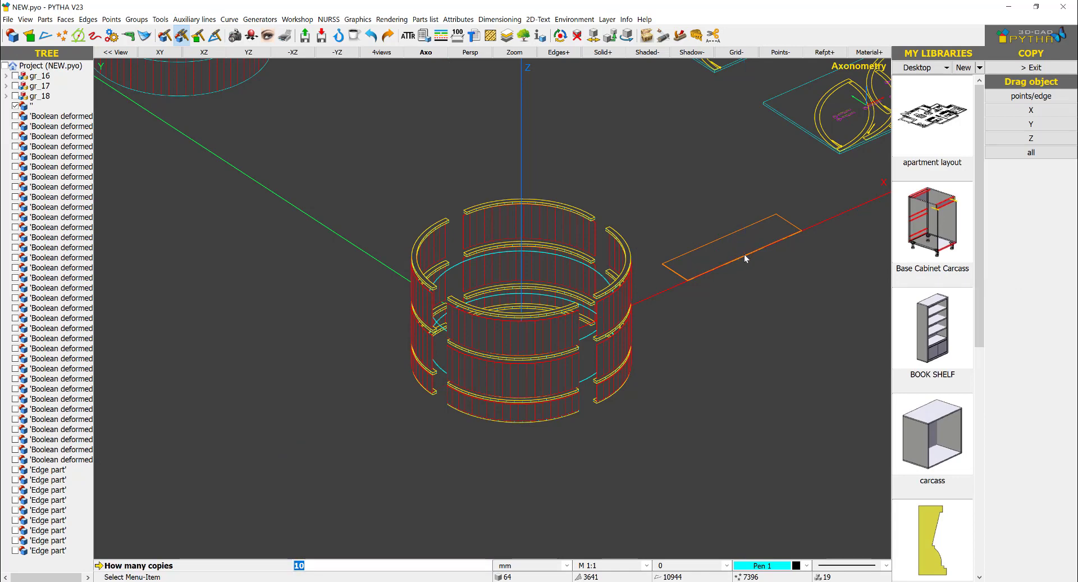
key(Return)
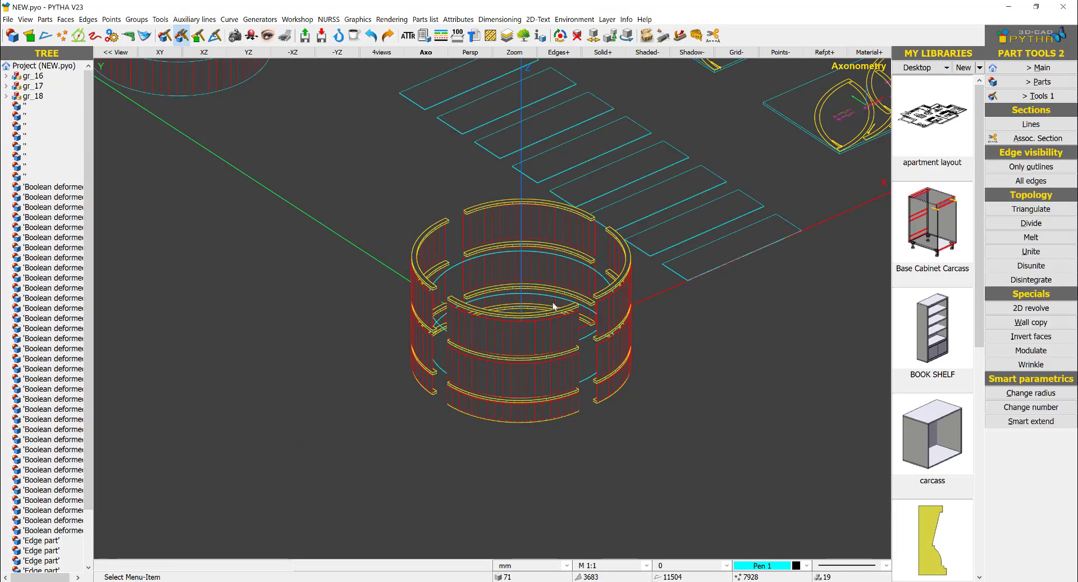
Unroll the lowest, shorter front panel with 2D revolve in XY, maximum angle 40, sheet thickness 6, with Create Profile and Melt Faces enabled.
middle_drag(627, 221, 543, 278)
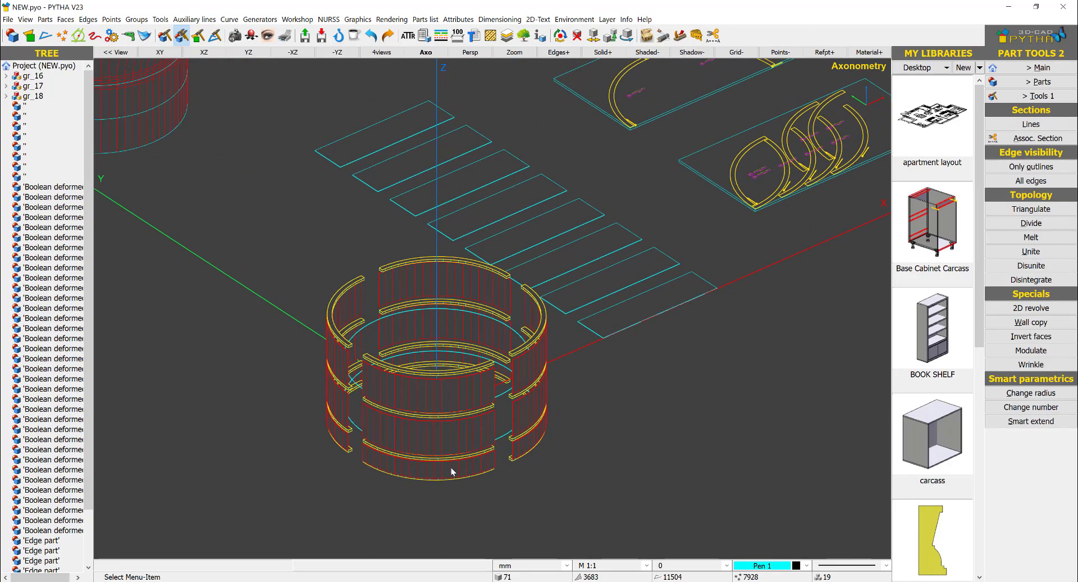
scroll(452, 471, up, 4)
middle_drag(596, 404, 658, 343)
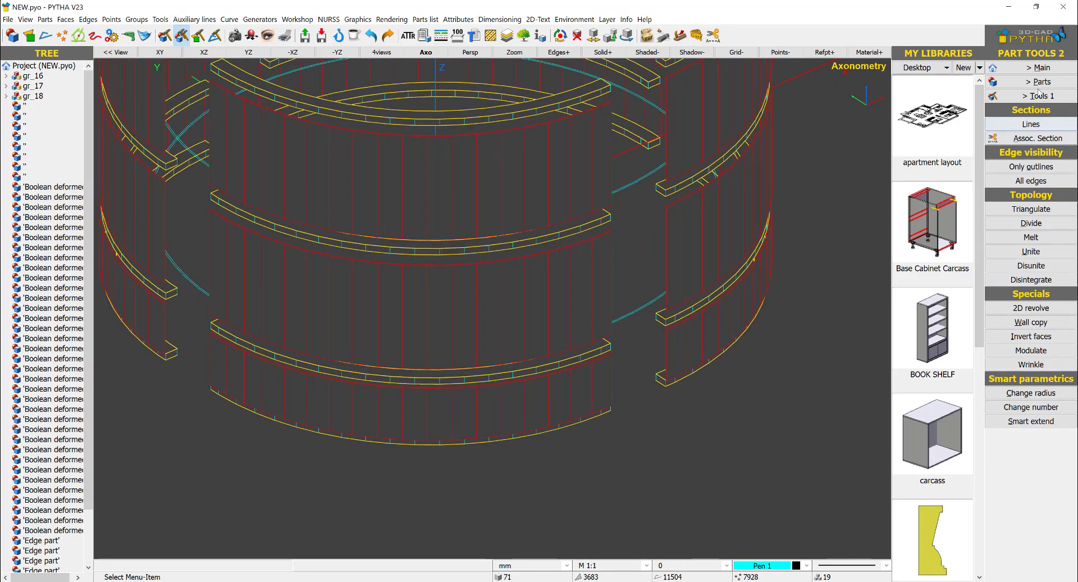
click(1031, 308)
scroll(494, 387, up, 5)
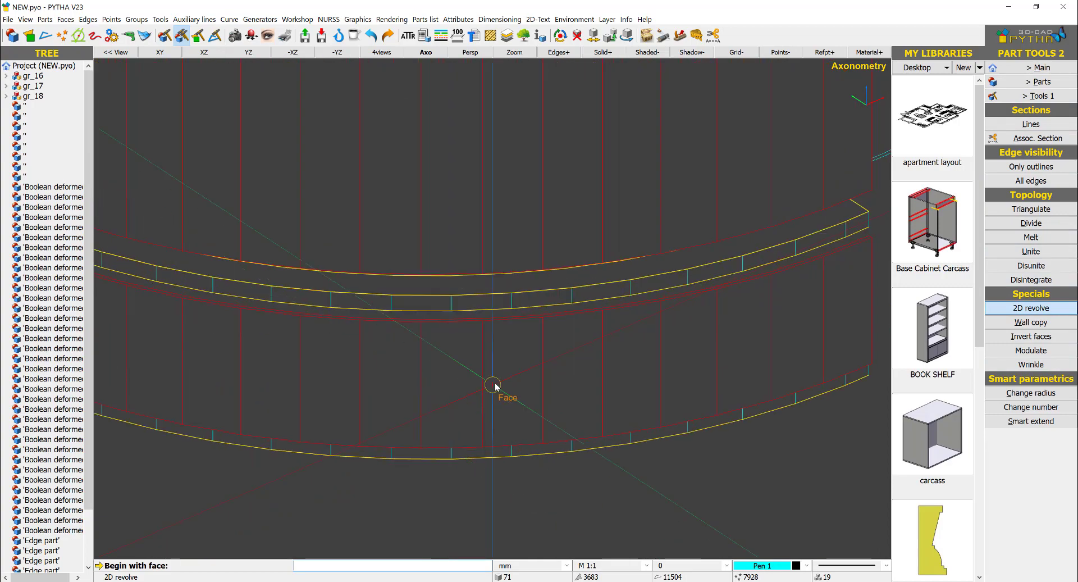
click(512, 381)
scroll(513, 384, down, 6)
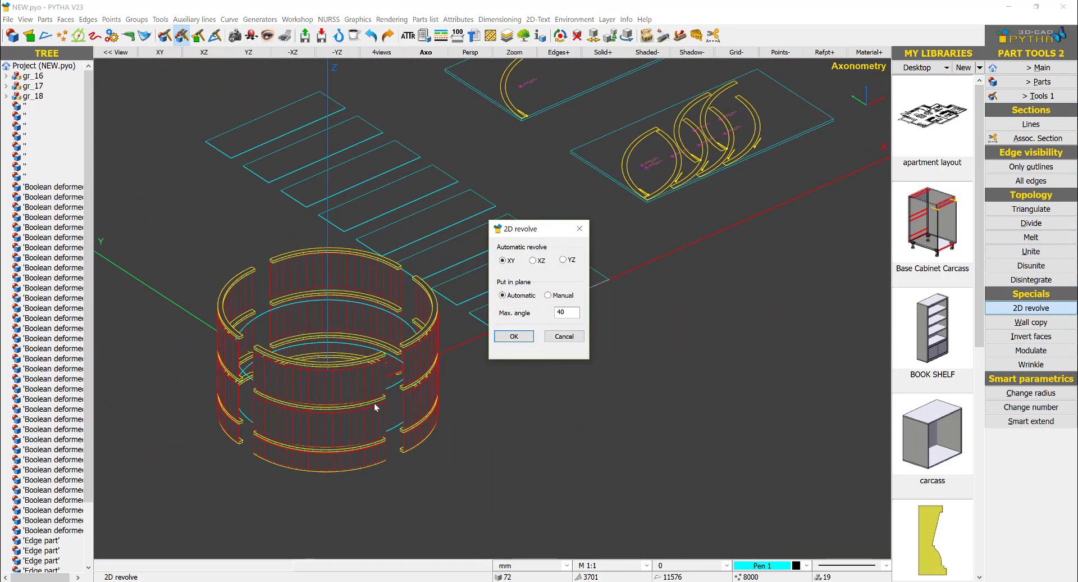
key(Return)
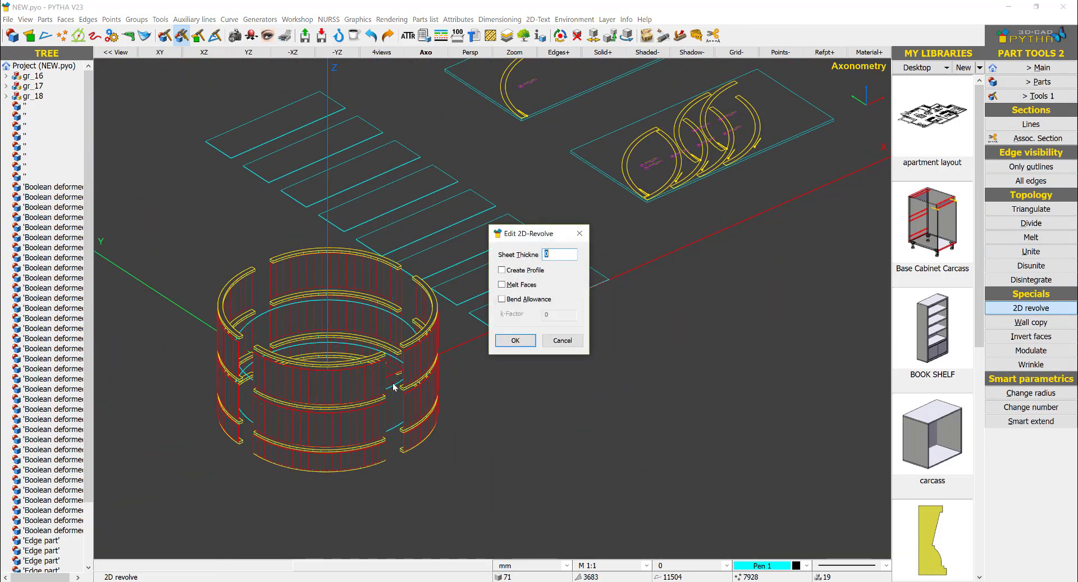
click(525, 270)
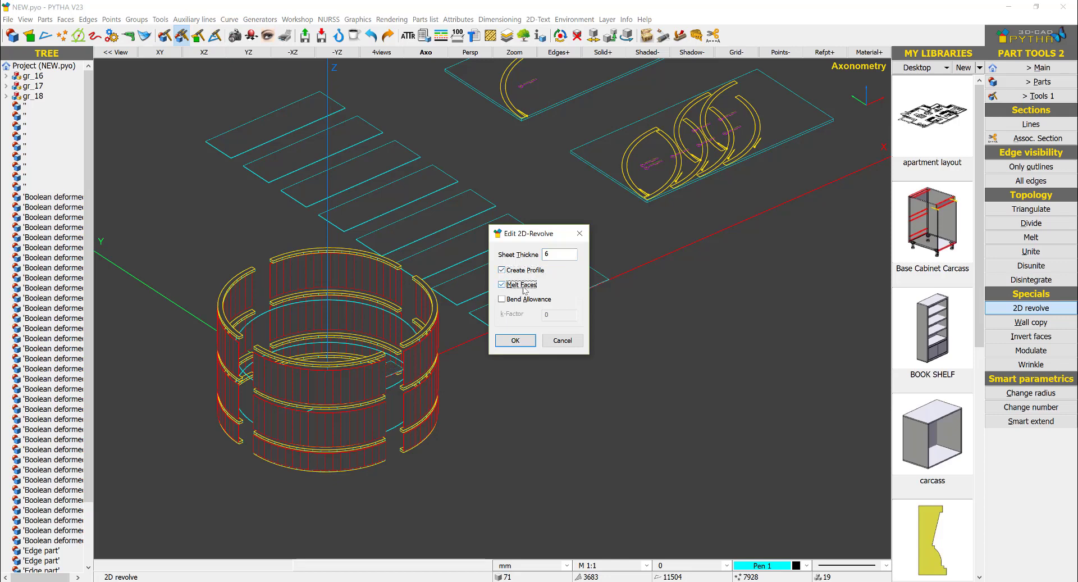
click(515, 340)
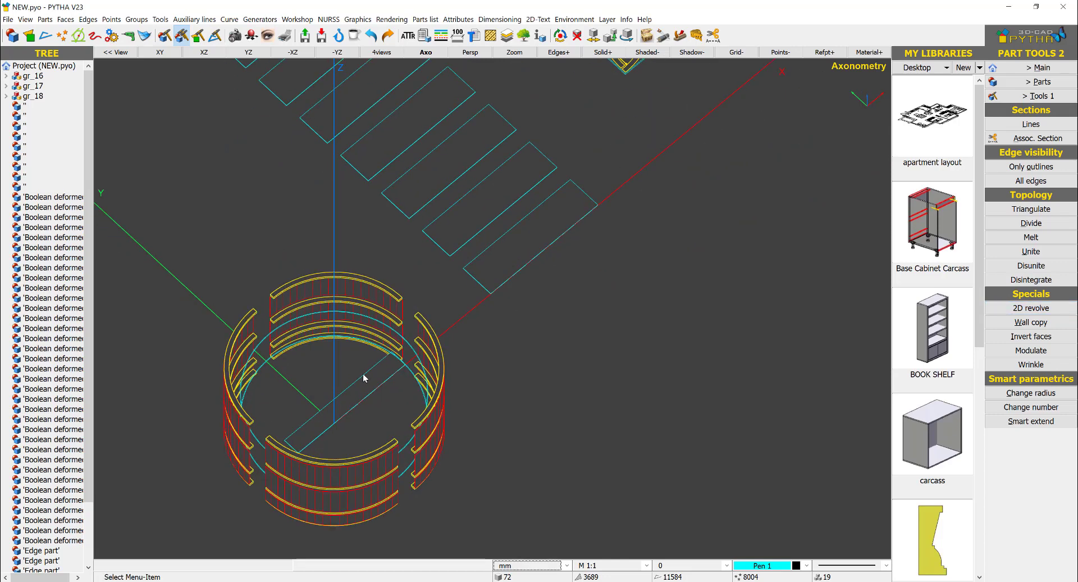
right_click(364, 376)
click(394, 159)
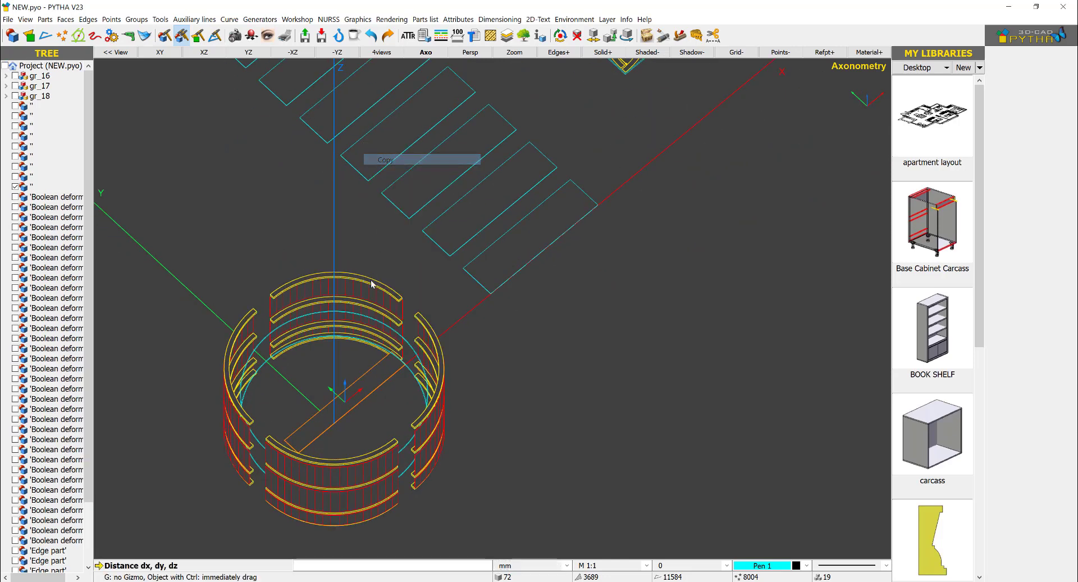
right_click(353, 398)
Move the narrow flattened panel about 1984 mm along the Y axis, clear of the ring.
right_click(356, 382)
click(383, 156)
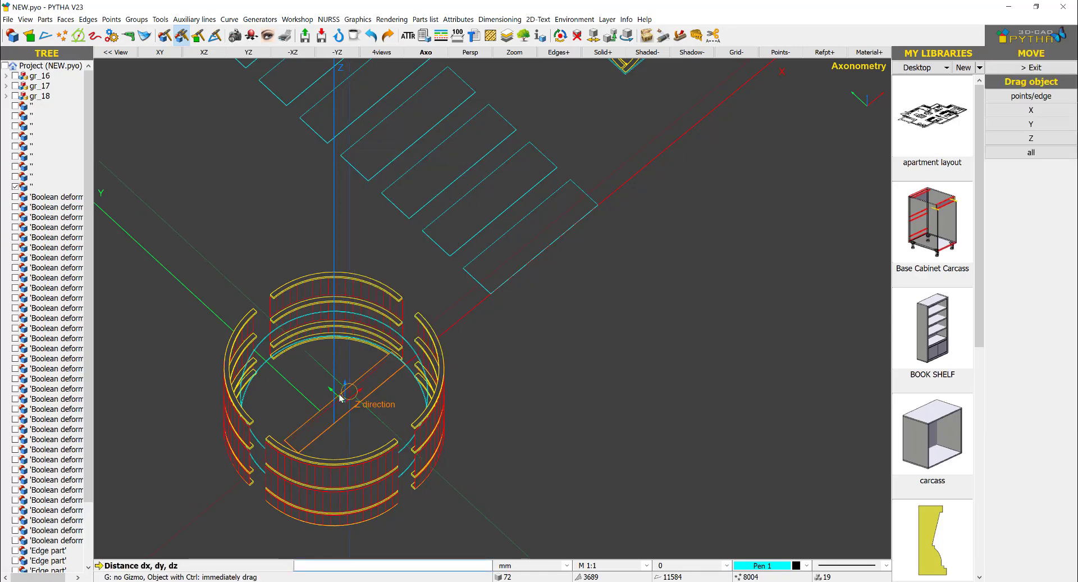
click(328, 388)
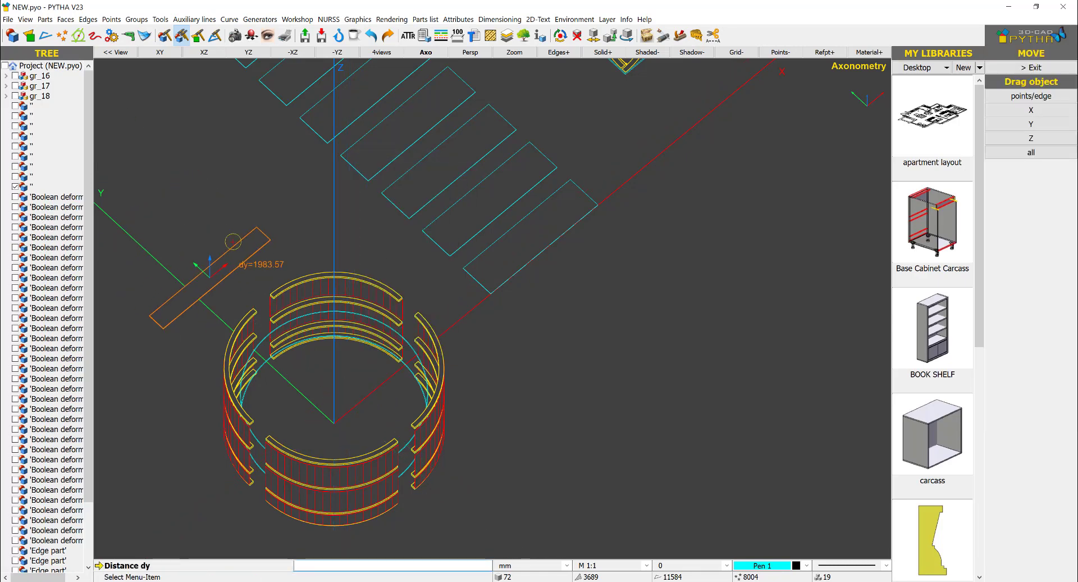
click(236, 240)
middle_drag(262, 222, 406, 209)
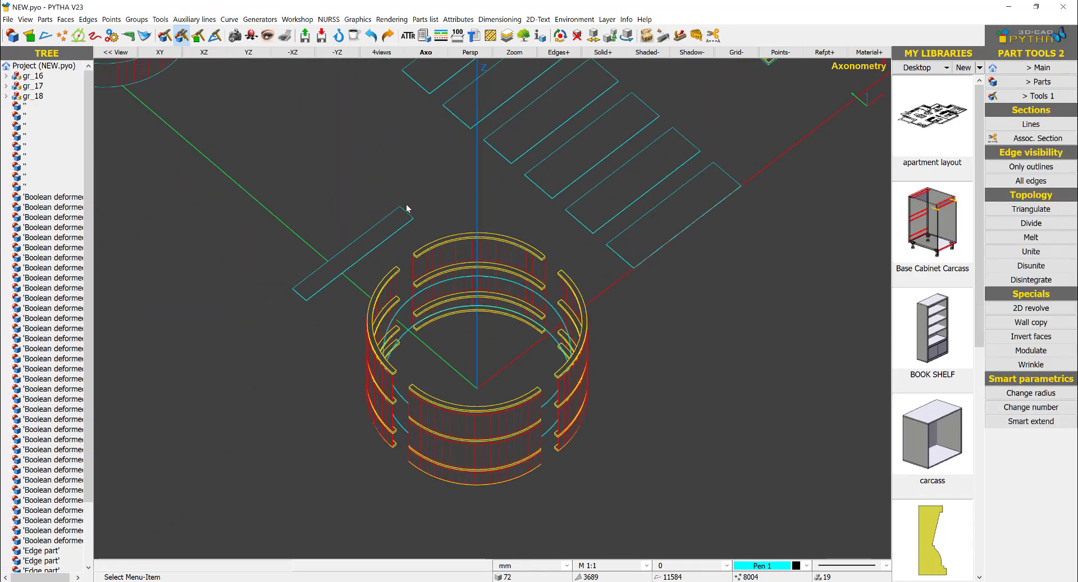
double_click(330, 295)
key(Escape)
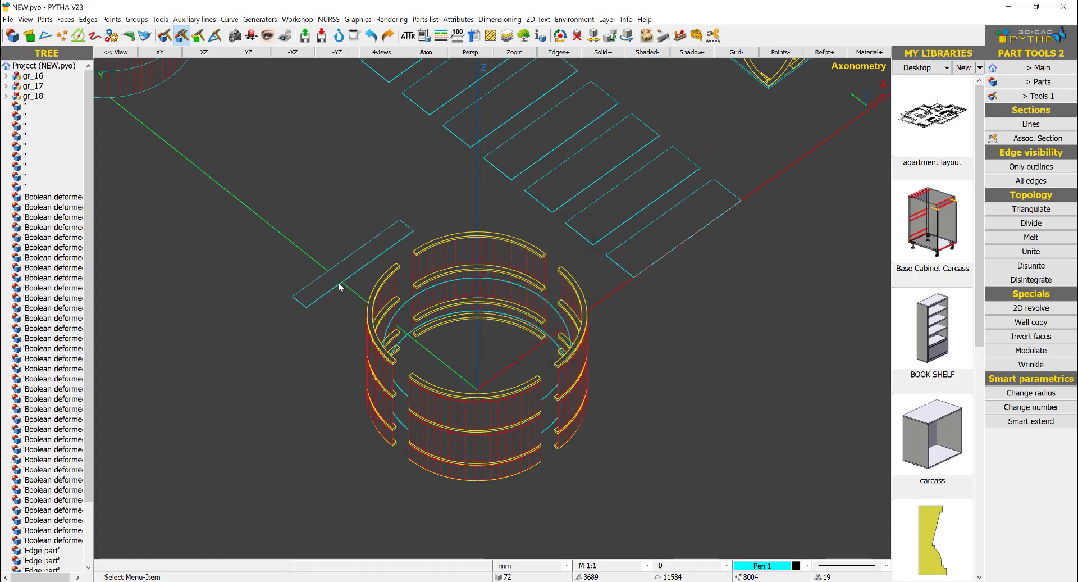
double_click(337, 285)
key(Escape)
right_click(337, 285)
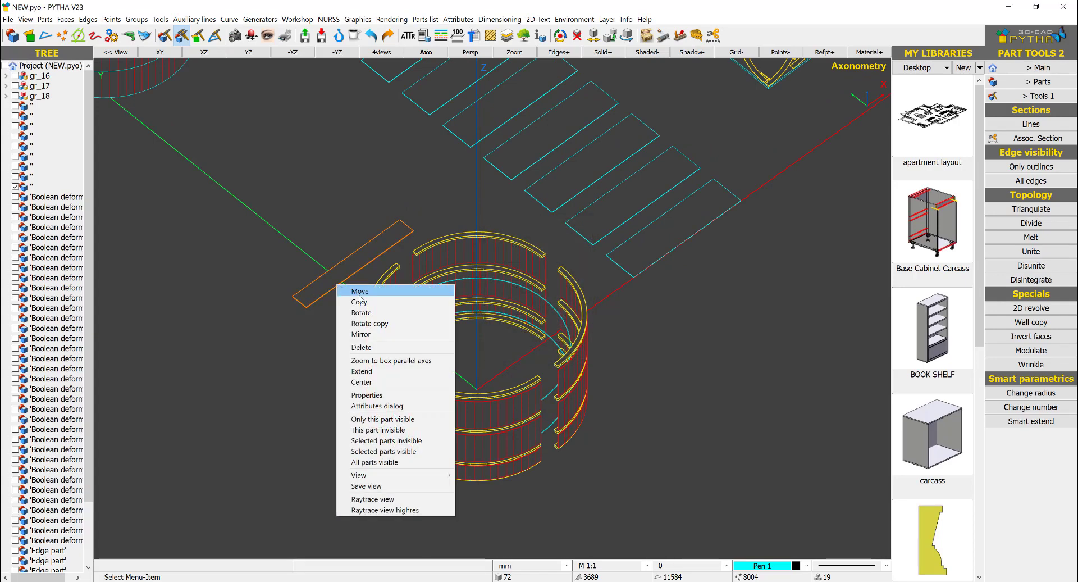
double_click(358, 266)
key(Escape)
Copy the narrow flattened panel 3 times at equal spacing in the Y direction.
right_click(359, 266)
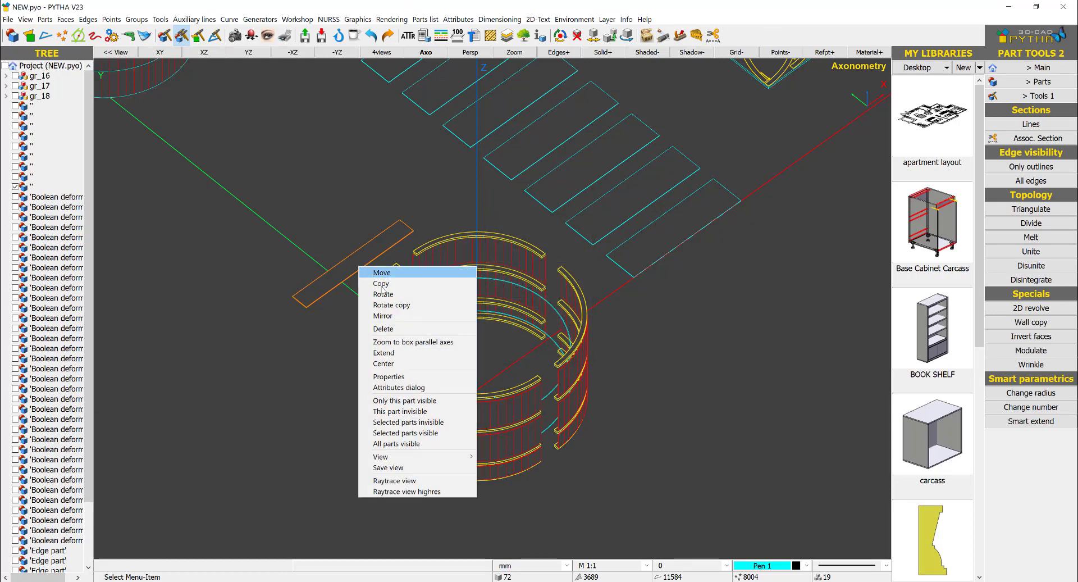
click(382, 284)
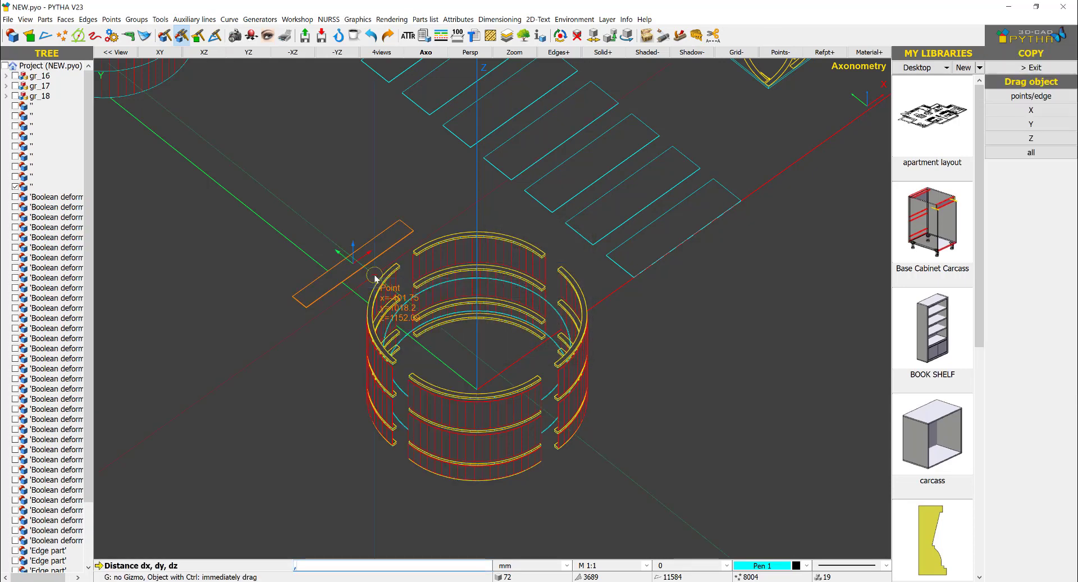
key(Return)
key(Return)
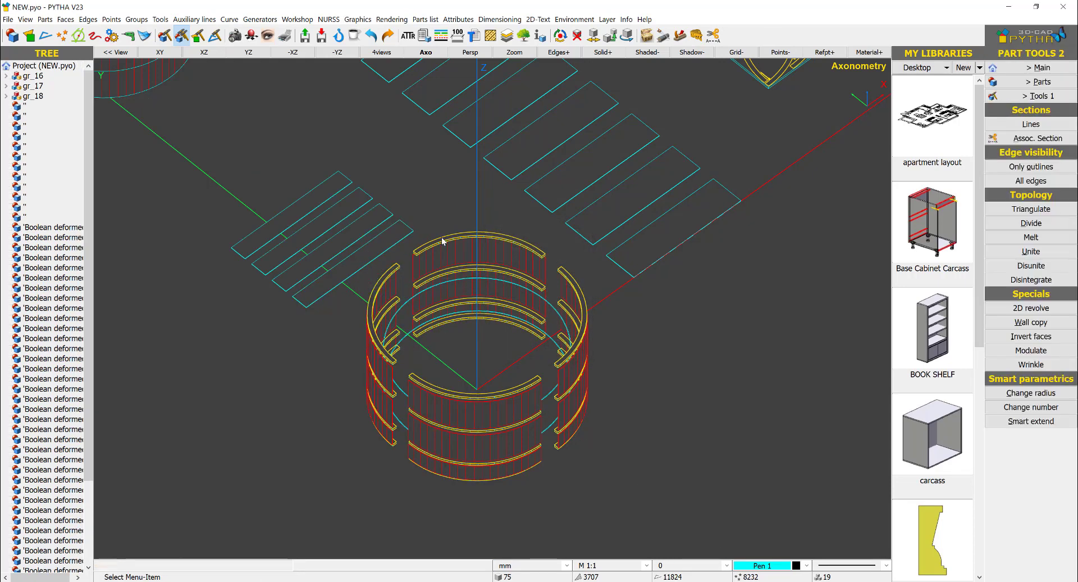
Choose all wide and narrow flattened panels as the parts for a router path.
scroll(497, 202, down, 3)
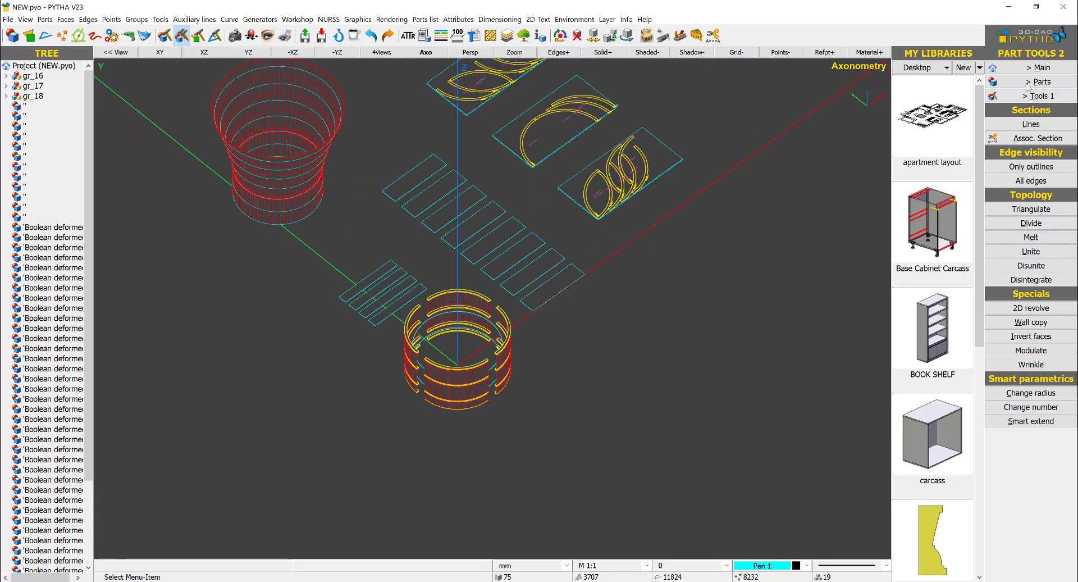
click(1036, 68)
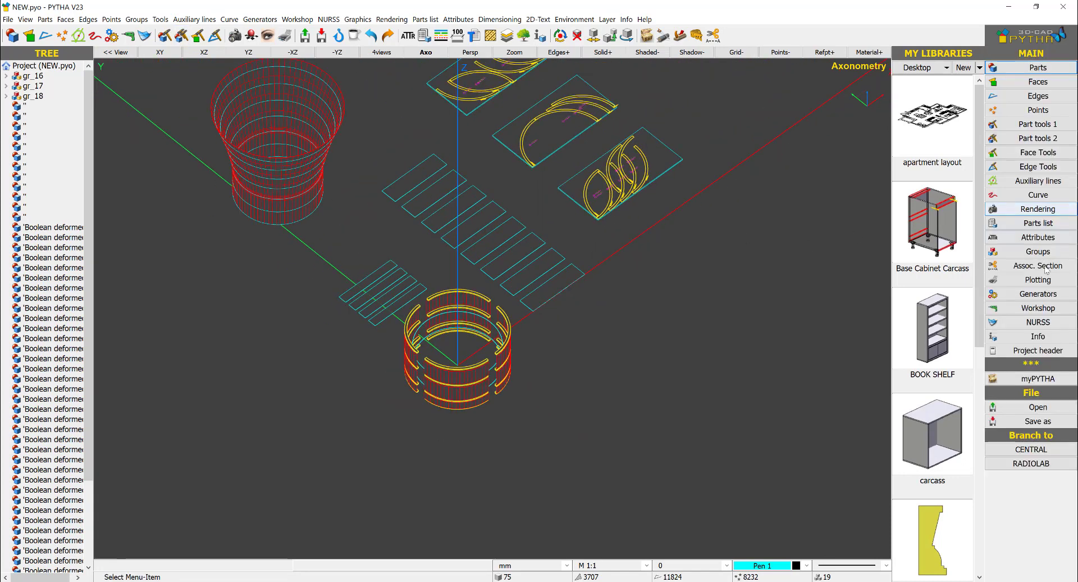
click(1038, 307)
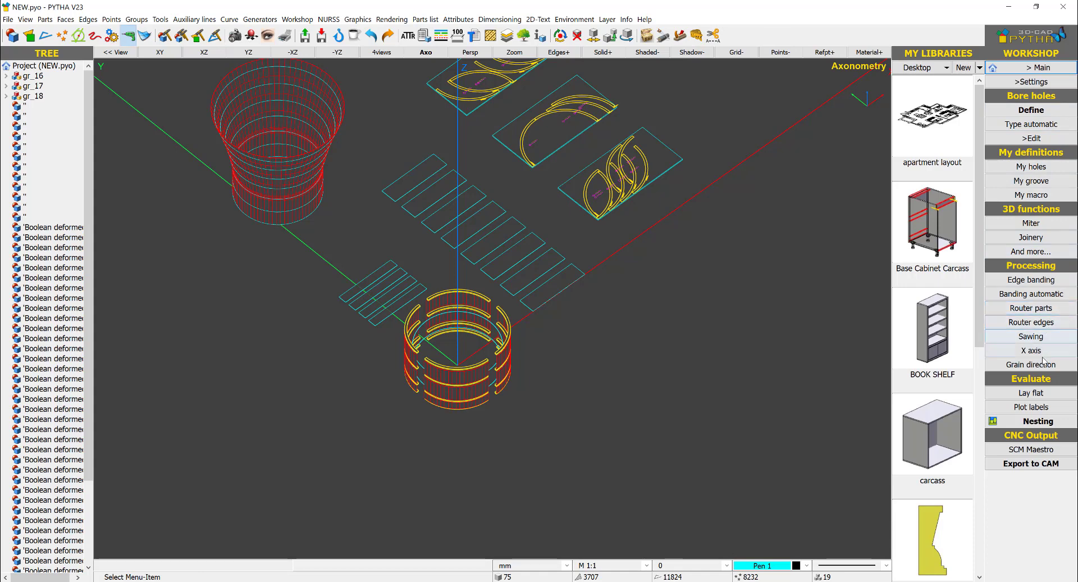
click(1031, 308)
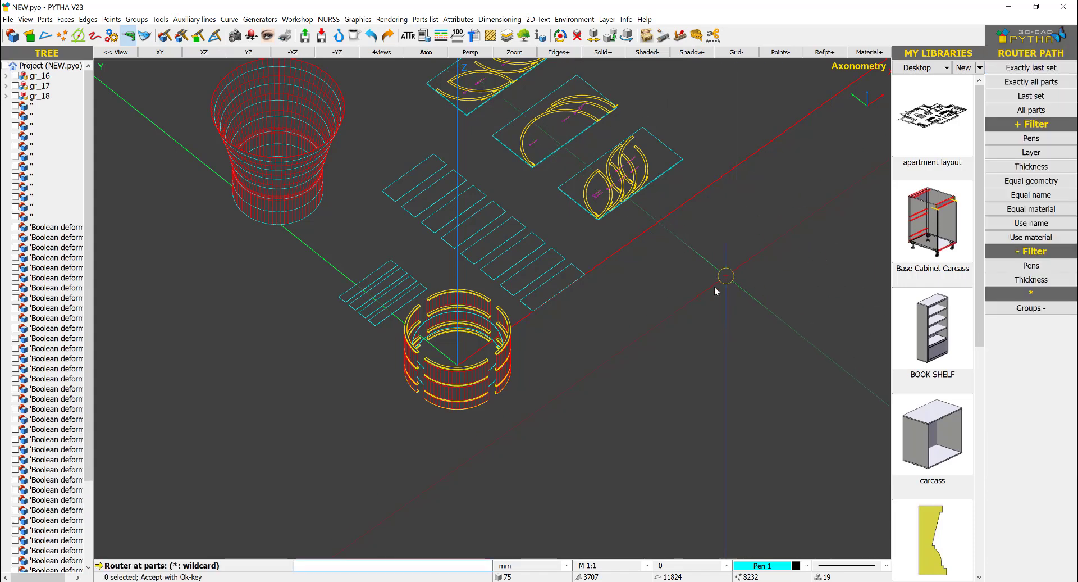
middle_drag(663, 296, 659, 292)
drag(528, 148, 534, 386)
drag(542, 142, 514, 386)
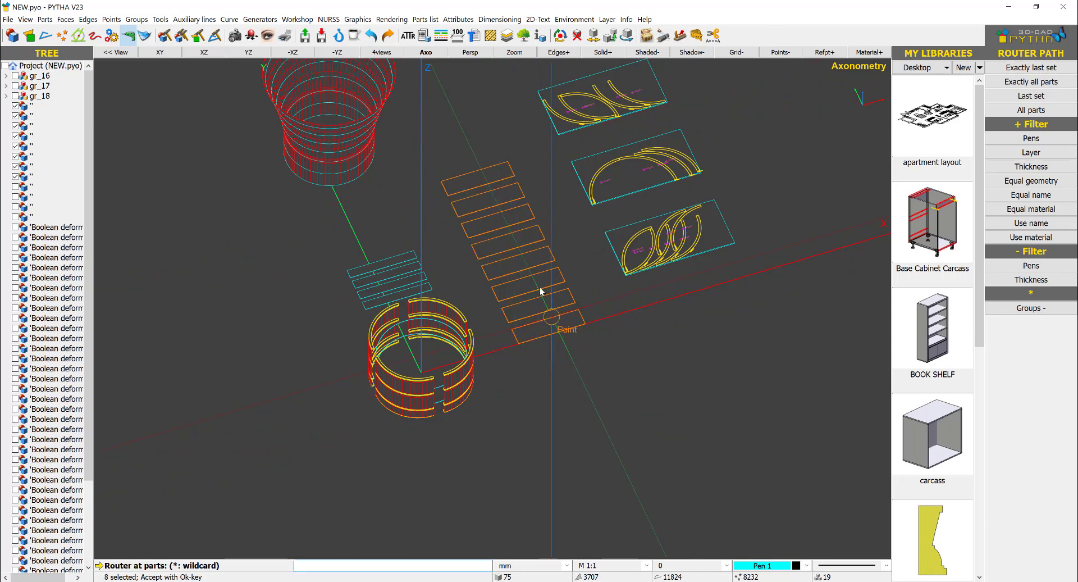
drag(442, 232, 377, 292)
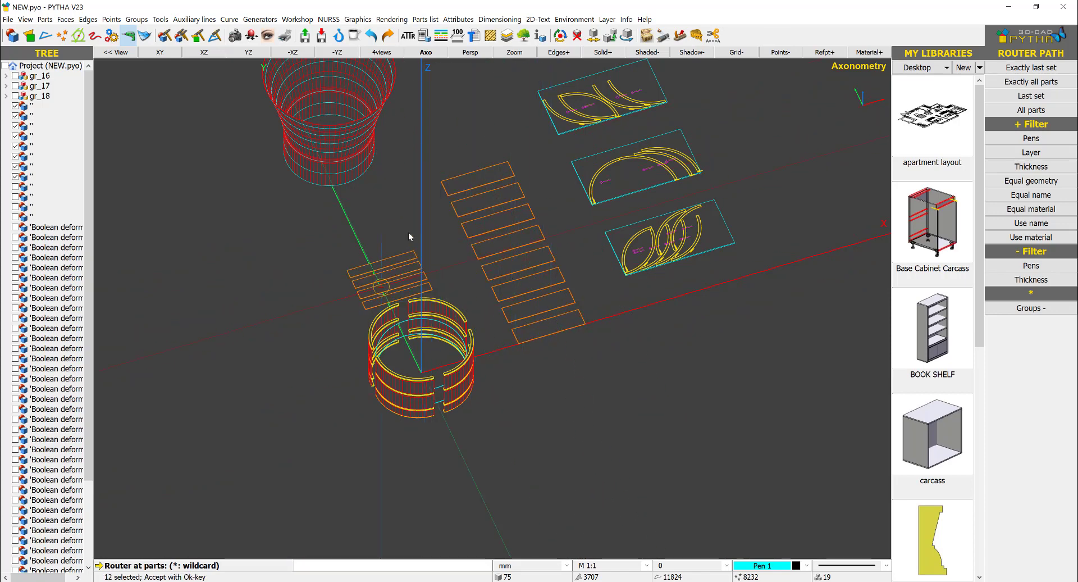
right_click(413, 204)
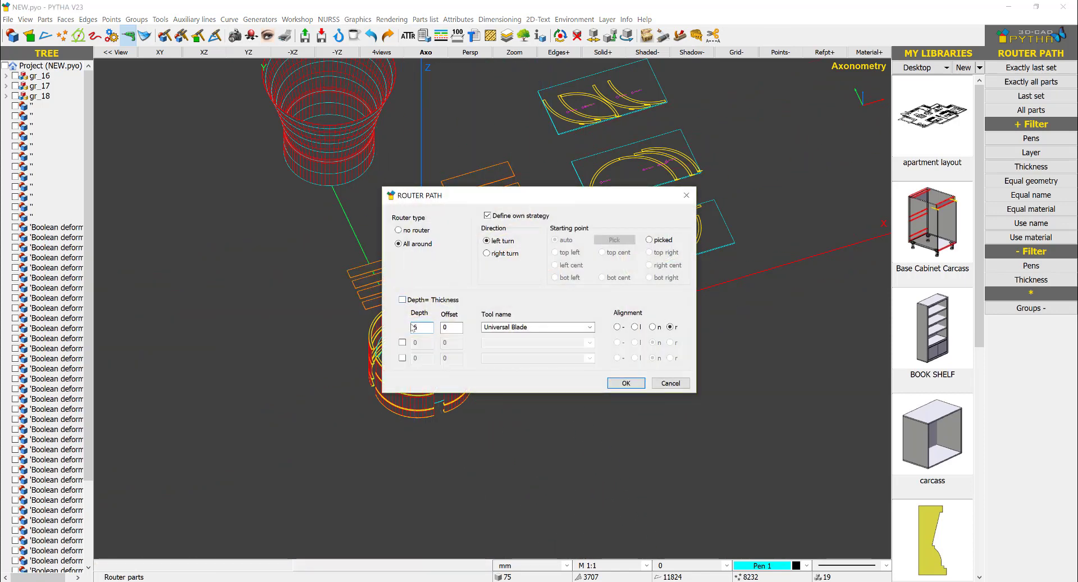
Define the all-around router path with depth equal to thickness and the 3mm tool, and apply it to the panels.
click(402, 300)
click(567, 327)
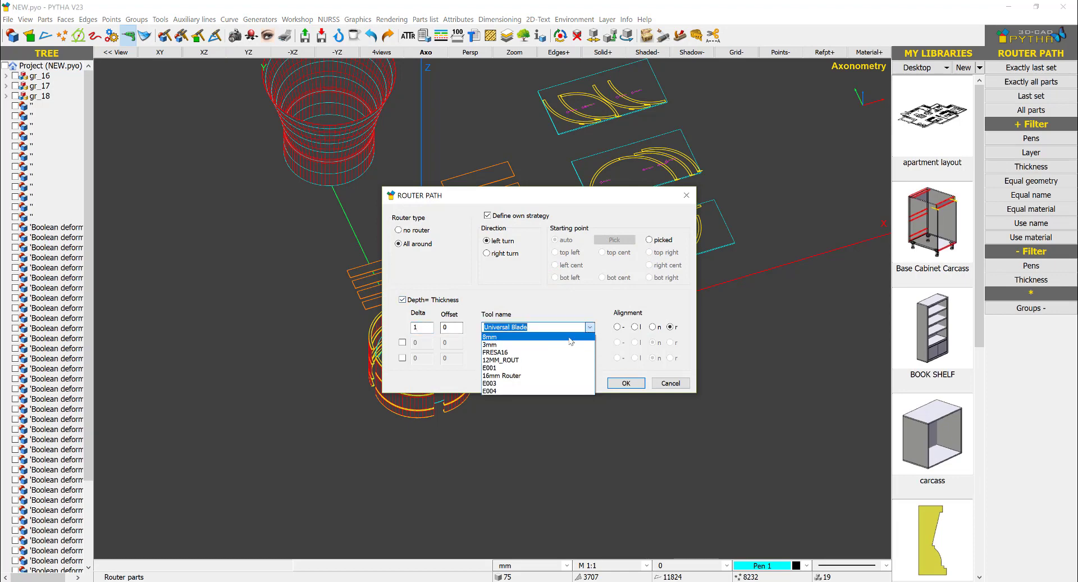
click(569, 336)
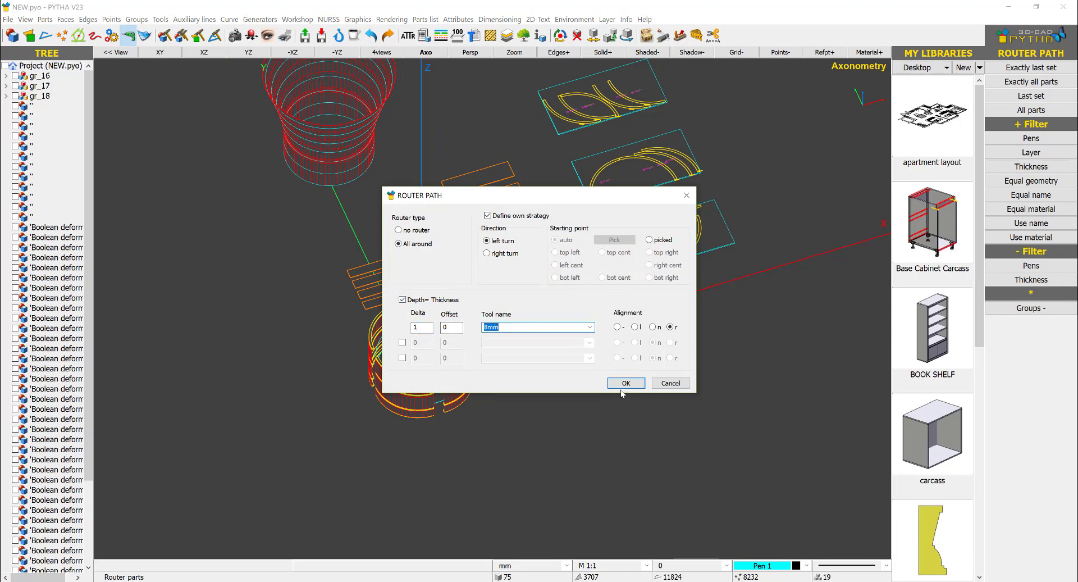
click(589, 326)
click(590, 327)
click(590, 327)
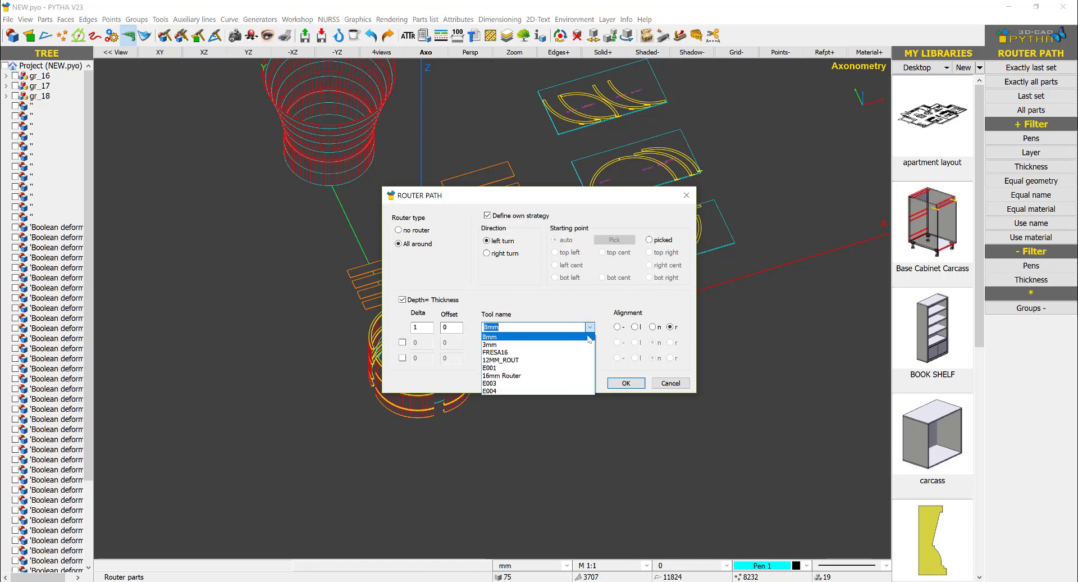
click(584, 345)
click(623, 381)
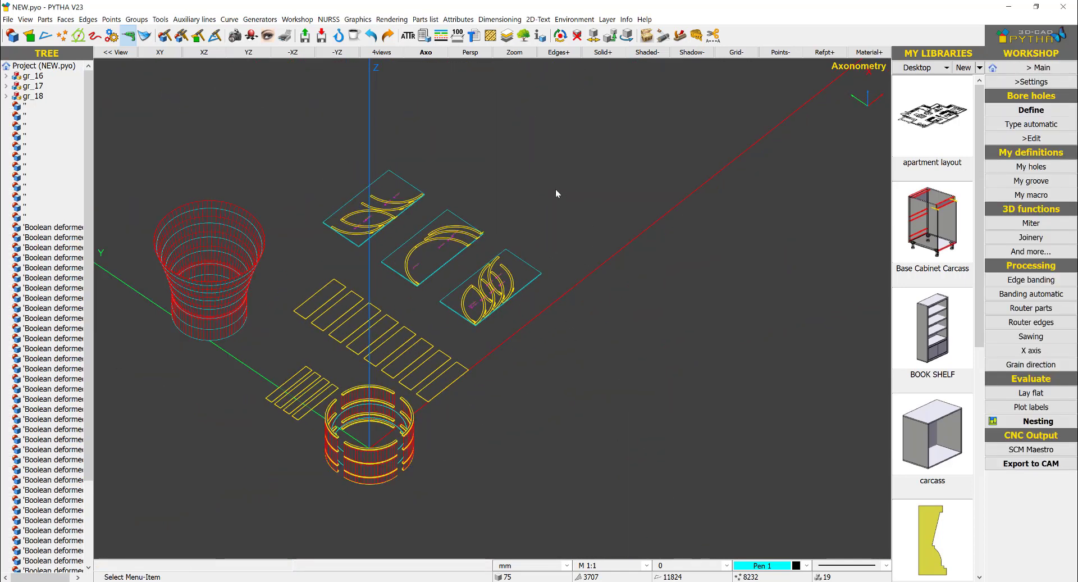
Create a 2440 × 1220 × 6 mm block as a stock sheet in the empty area beyond the nested ring sheets.
click(555, 249)
text(440,1220,6)
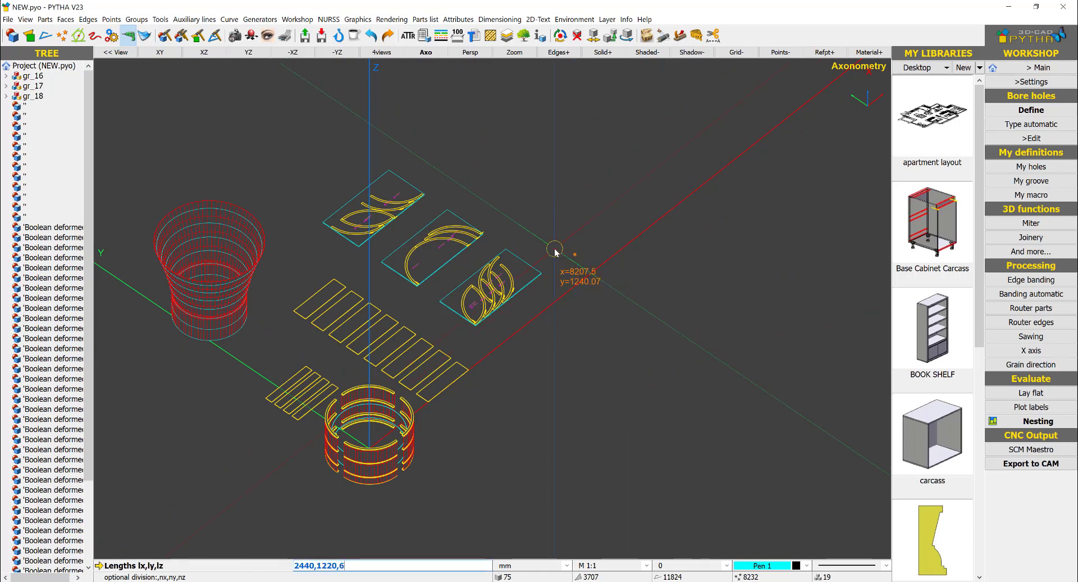
key(Return)
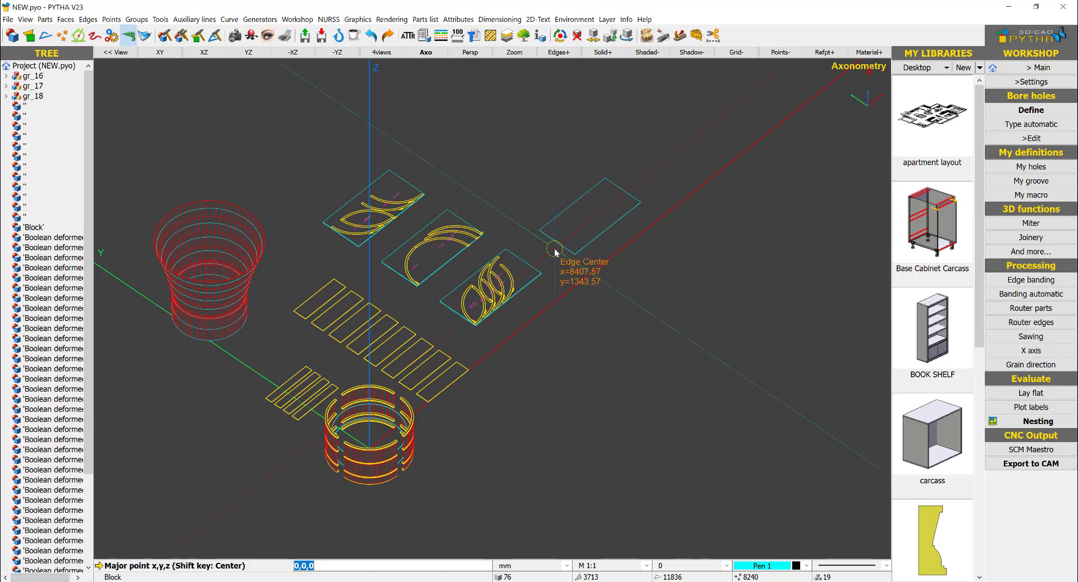
Copy the new stock sheet 10 times at equal spacing in the Y direction.
right_click(576, 202)
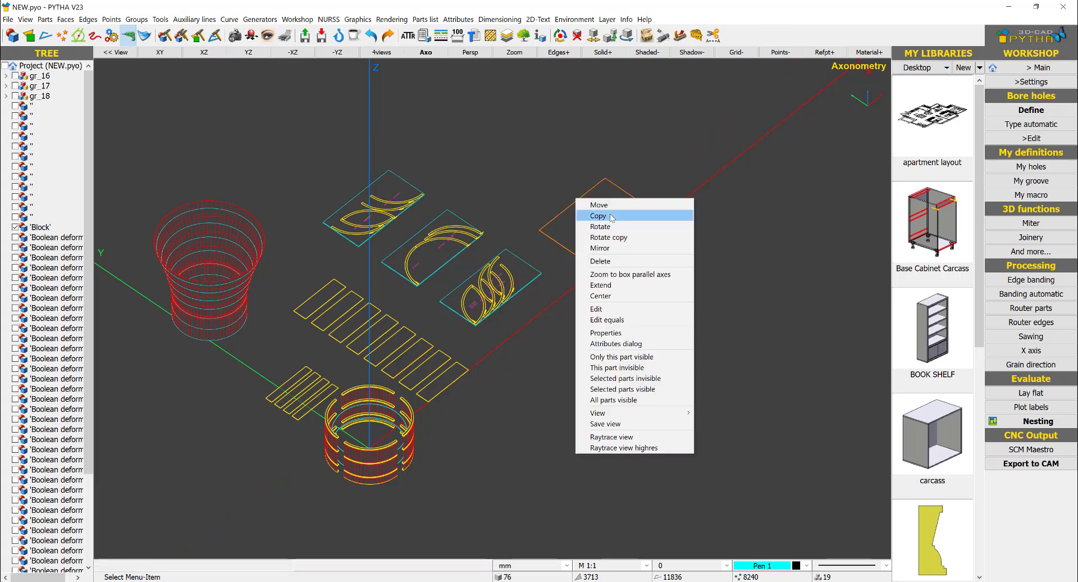
click(607, 217)
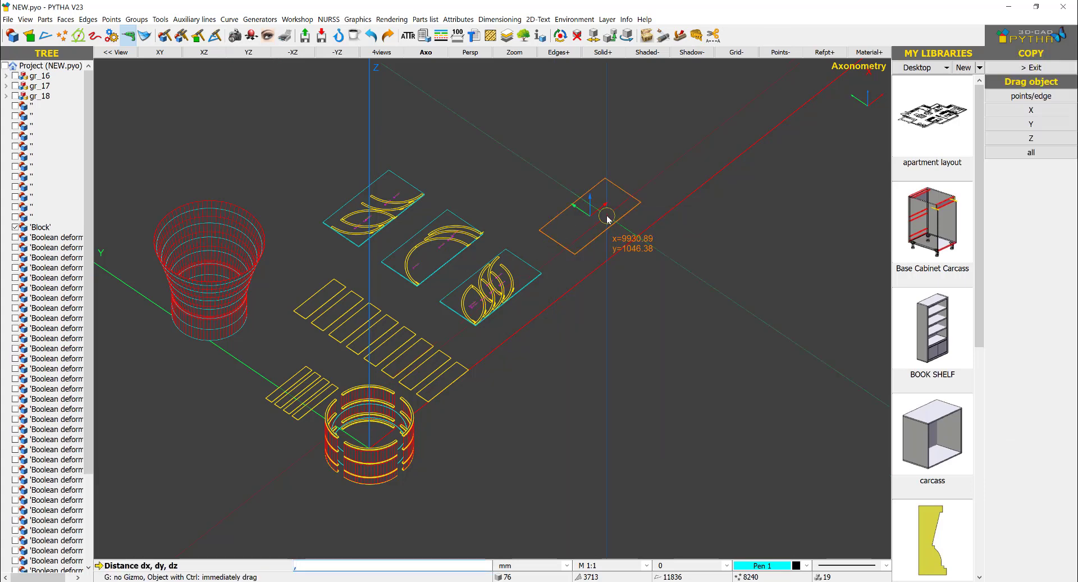
text(,200)
key(Return)
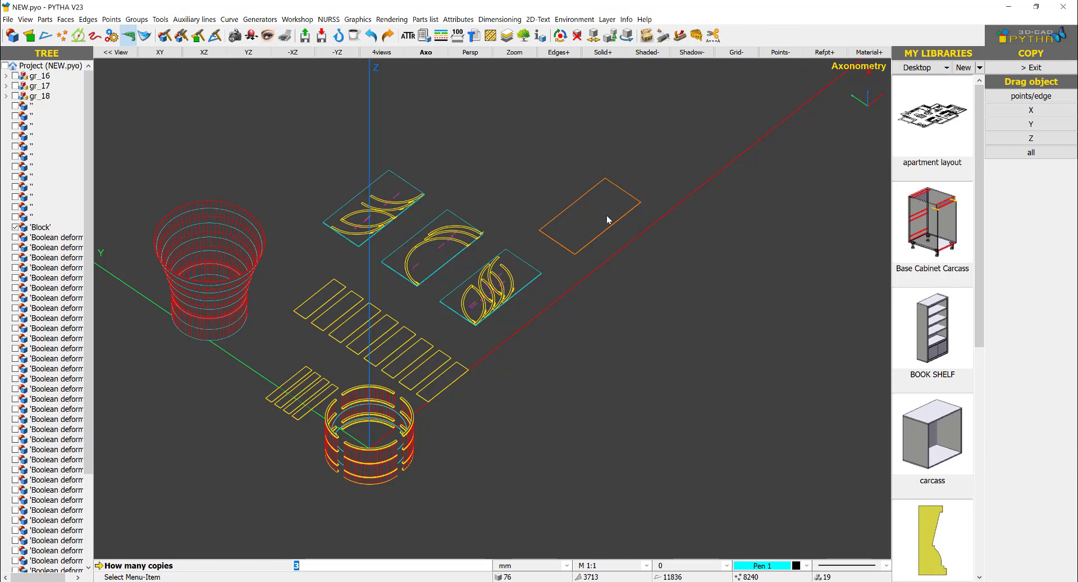
text(10)
key(Return)
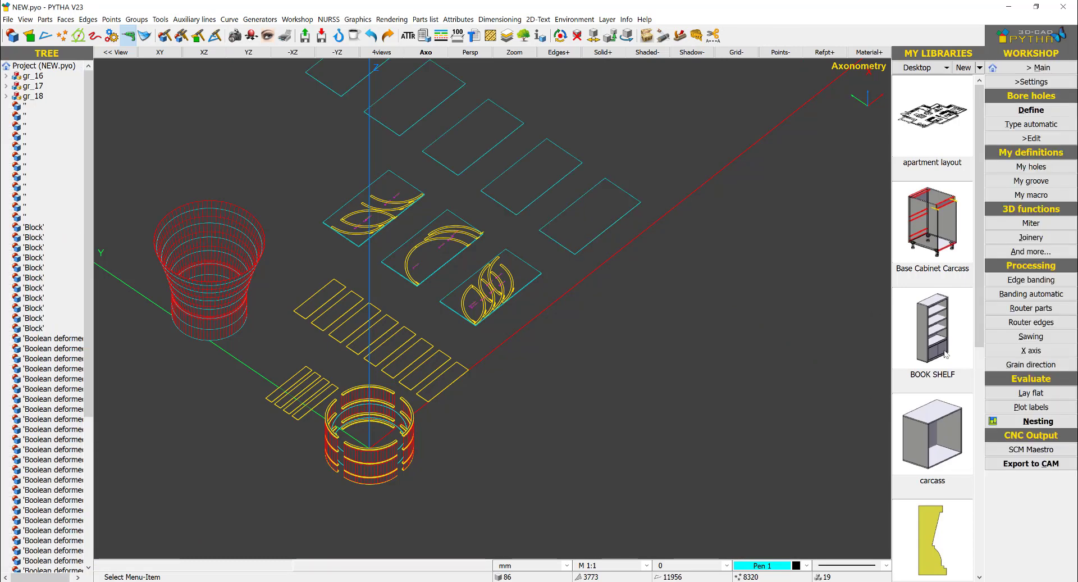
Start nesting and choose the whole row of empty 6 mm sheets as the stock parts.
click(1039, 420)
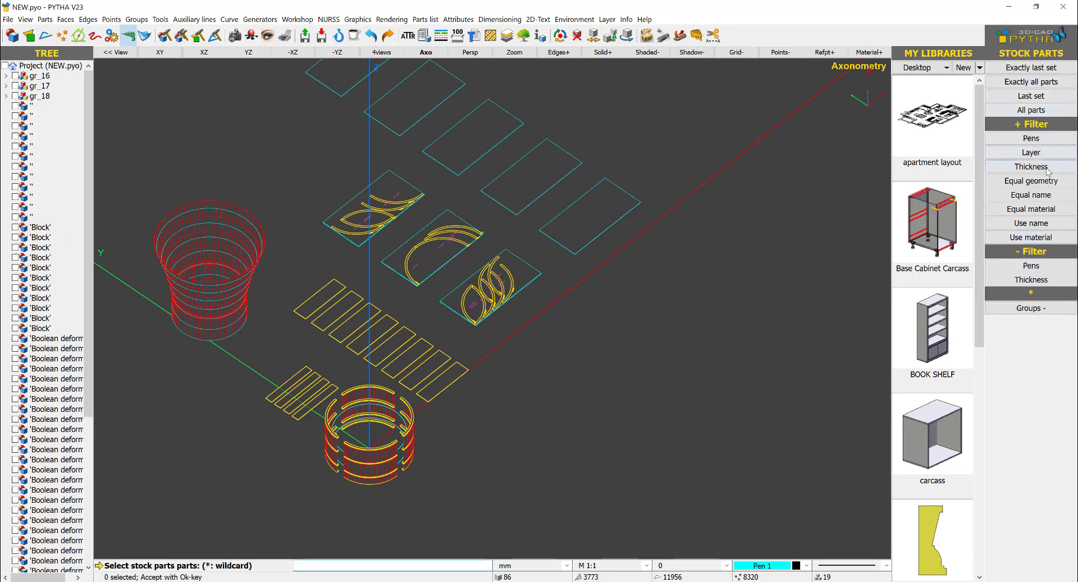
click(1031, 180)
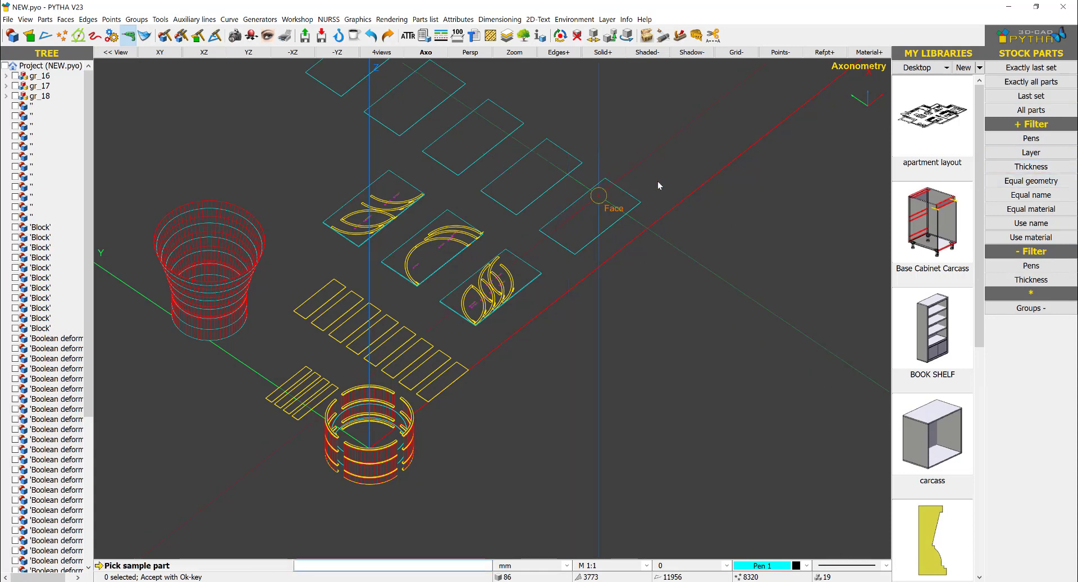
right_click(699, 166)
scroll(642, 205, down, 1)
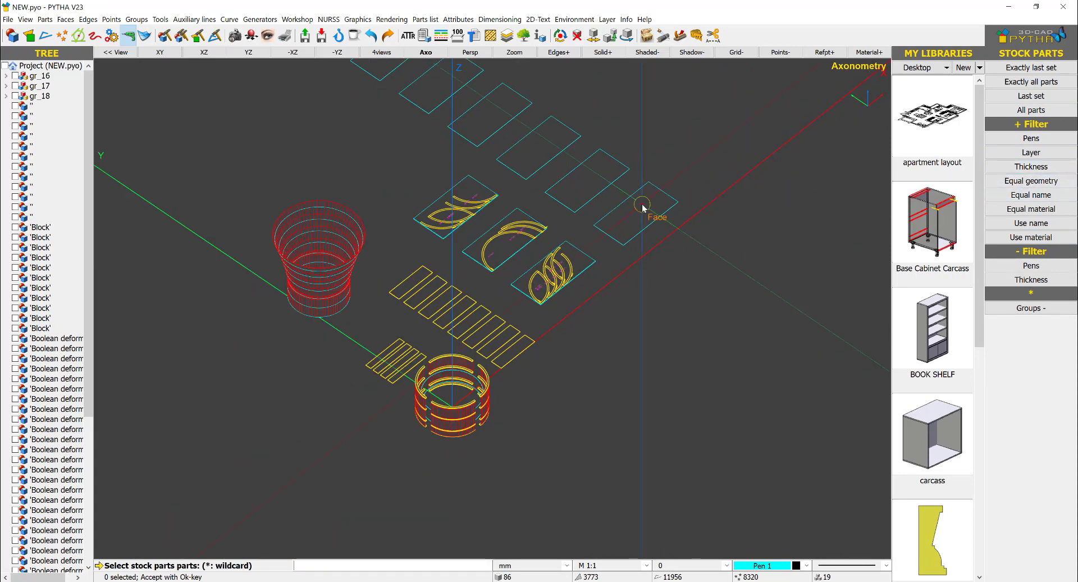
scroll(642, 205, down, 3)
middle_drag(651, 203, 635, 231)
scroll(635, 231, down, 3)
drag(748, 102, 653, 323)
scroll(552, 323, up, 3)
right_click(543, 295)
Choose all flattened panels as parts to cut and run polygon nesting with part rotation, margins of 5 at stock and parts, and accuracy 8.
middle_drag(544, 295, 633, 303)
scroll(627, 160, up, 3)
drag(651, 84, 634, 238)
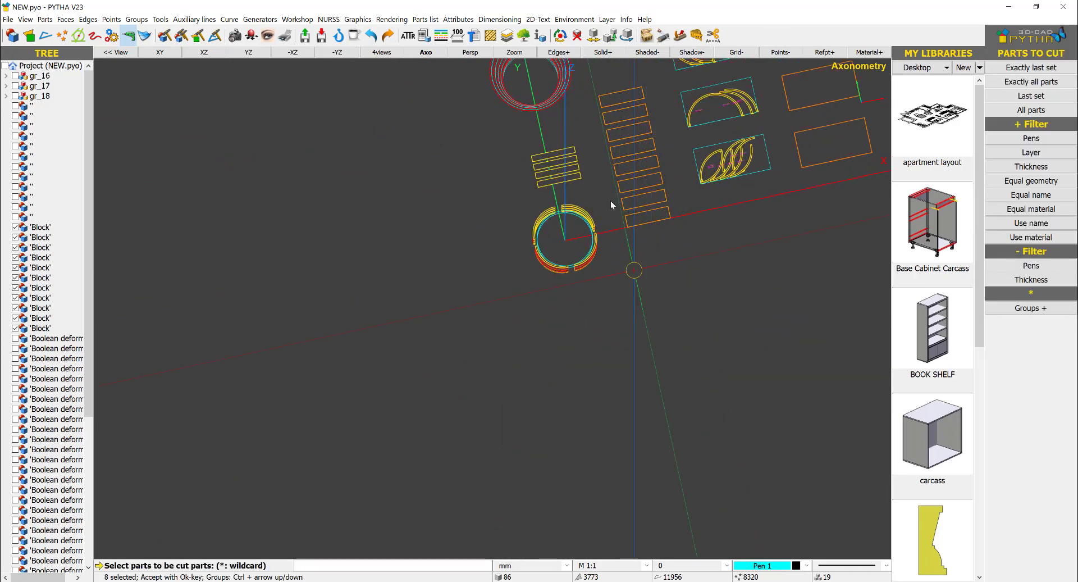
scroll(599, 146, up, 2)
drag(595, 135, 519, 213)
right_click(569, 178)
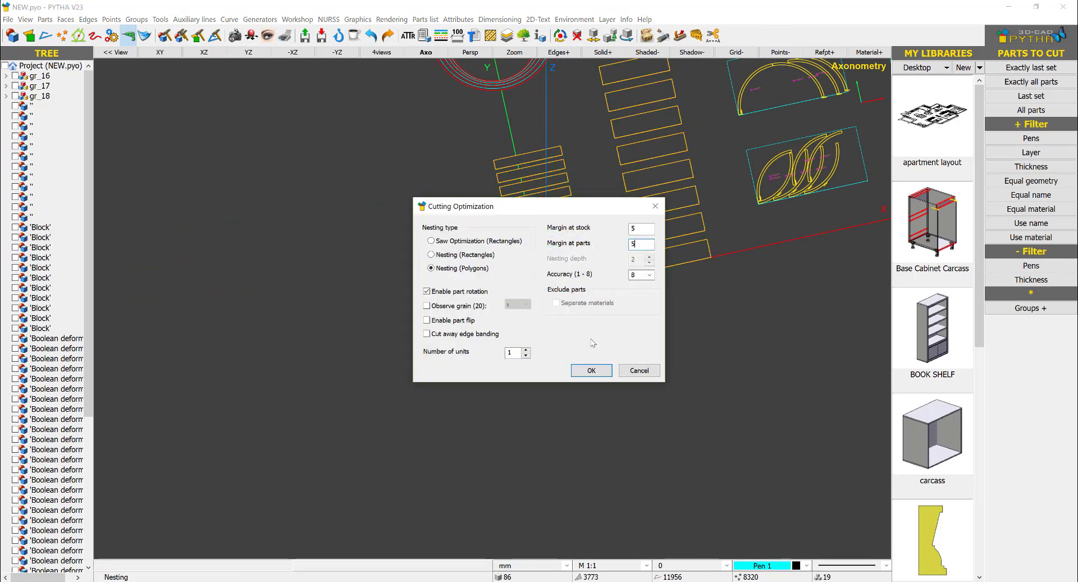
click(589, 370)
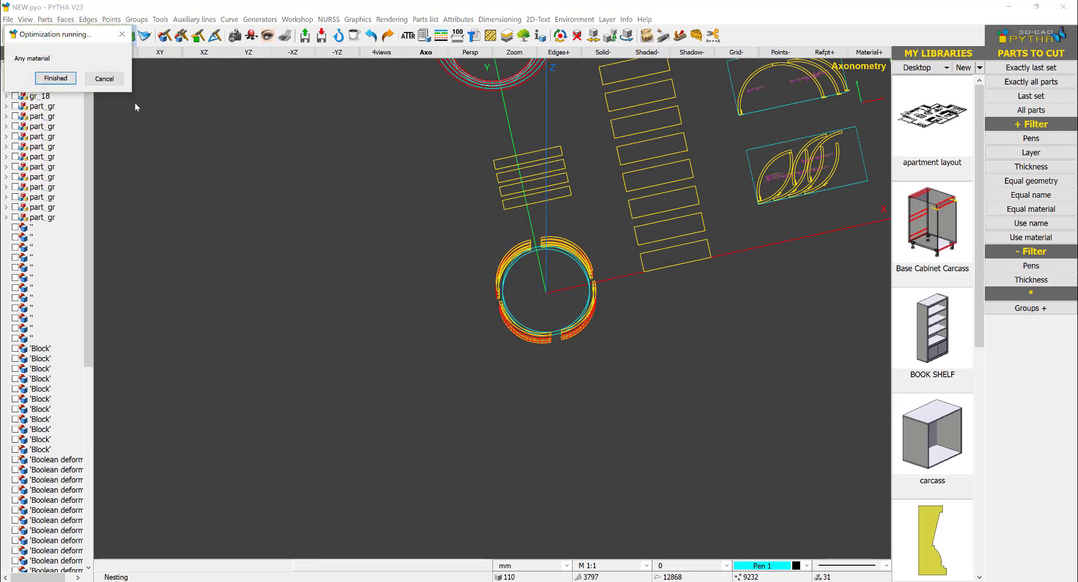
click(39, 78)
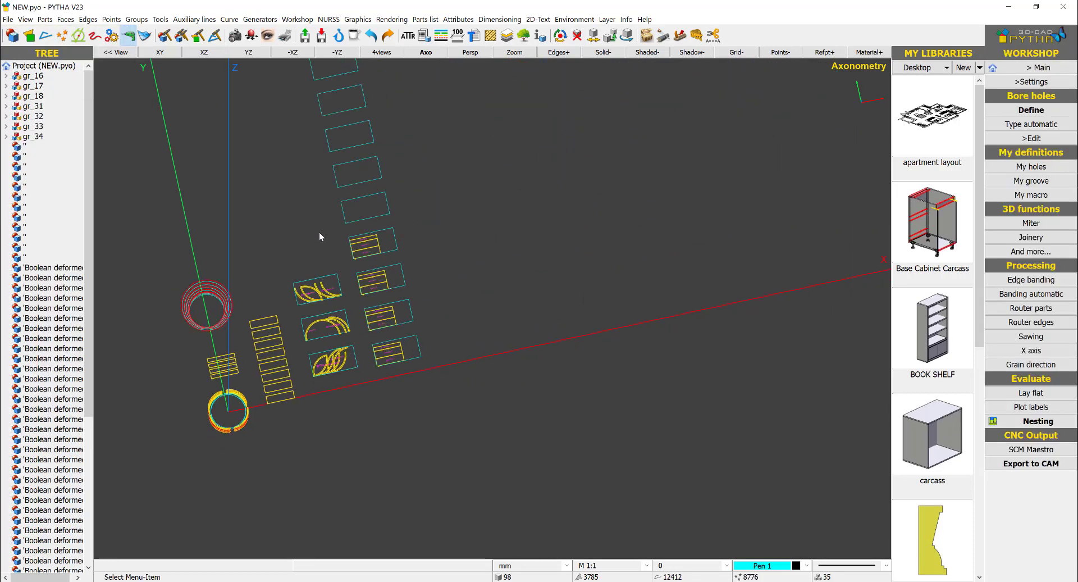
Delete the unused stock sheets that hold no nested panels.
right_click(532, 85)
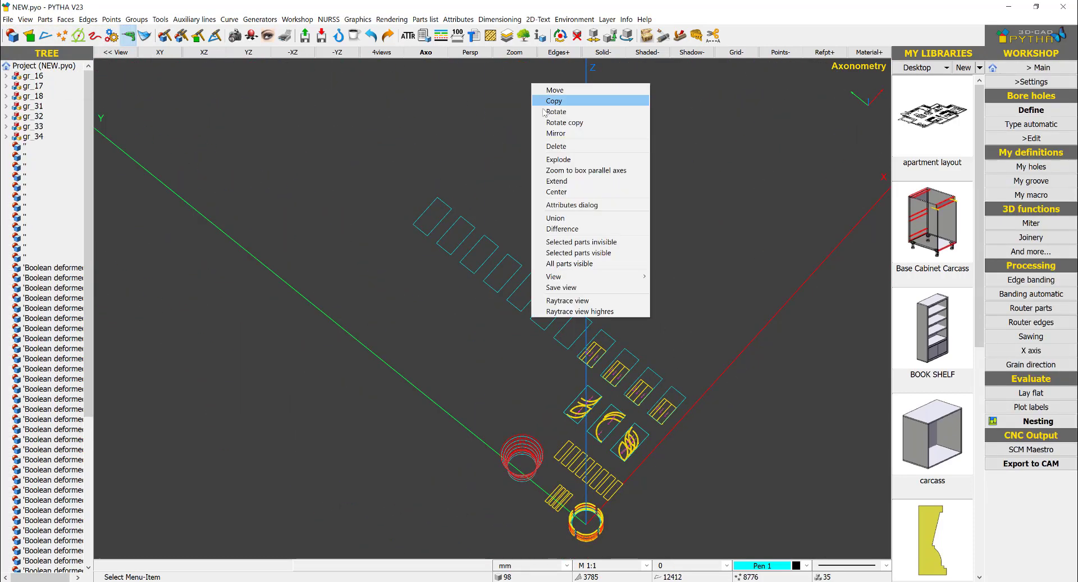
click(557, 146)
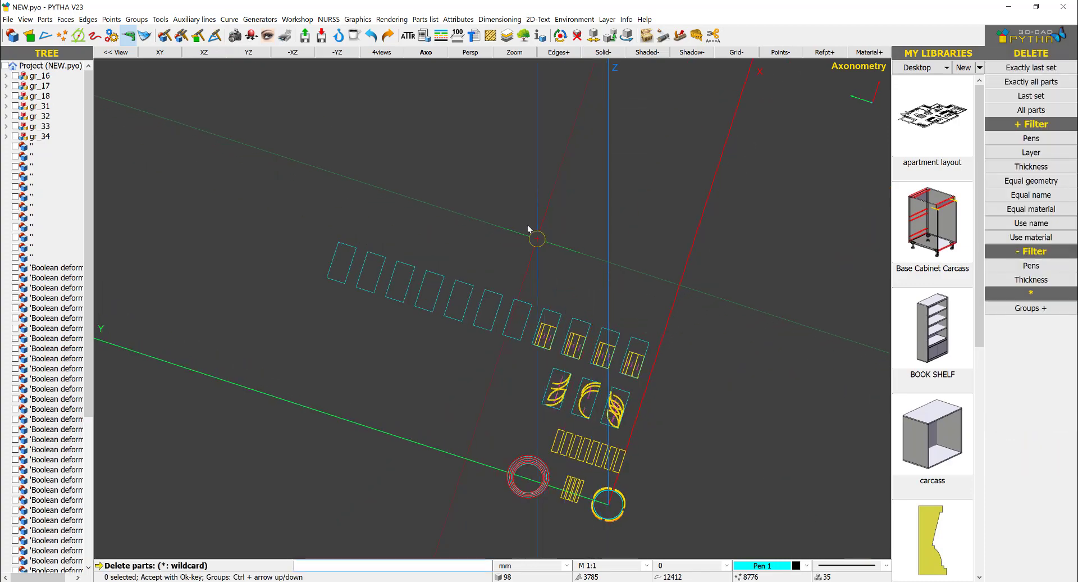
drag(383, 328, 375, 331)
drag(420, 188, 342, 279)
right_click(371, 242)
scroll(646, 372, up, 3)
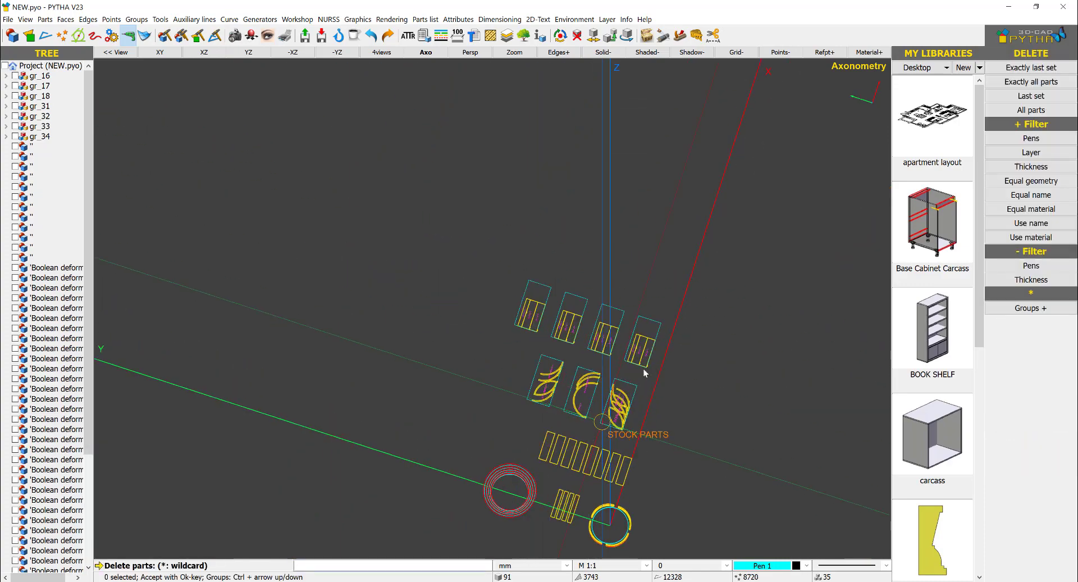
right_click(662, 368)
Generate a parts list for all wide and narrow flattened panels to check their quantities and sizes, and close it.
scroll(653, 344, up, 3)
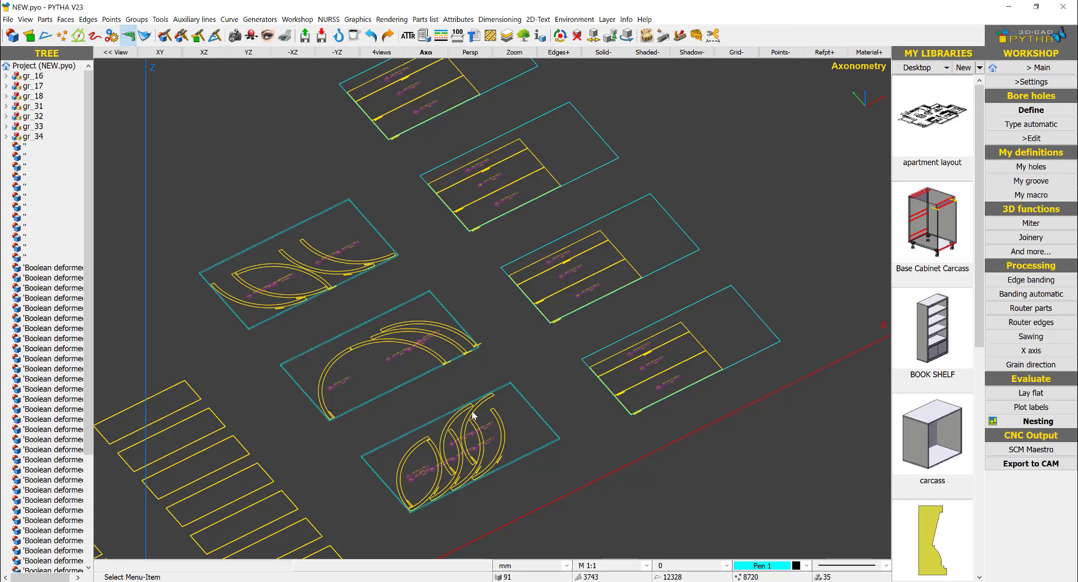
scroll(338, 332, down, 3)
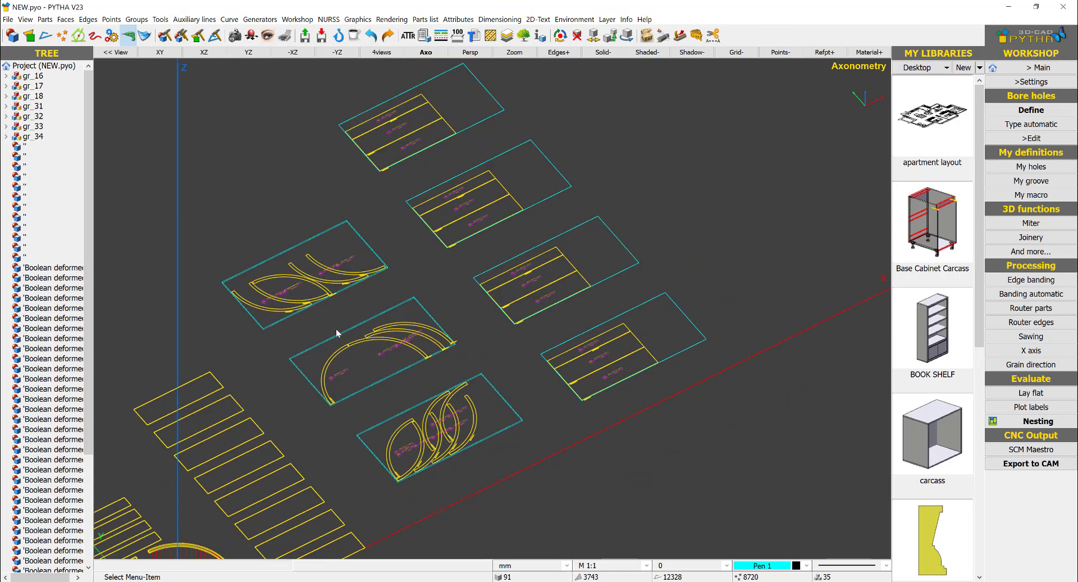
middle_drag(222, 497, 408, 377)
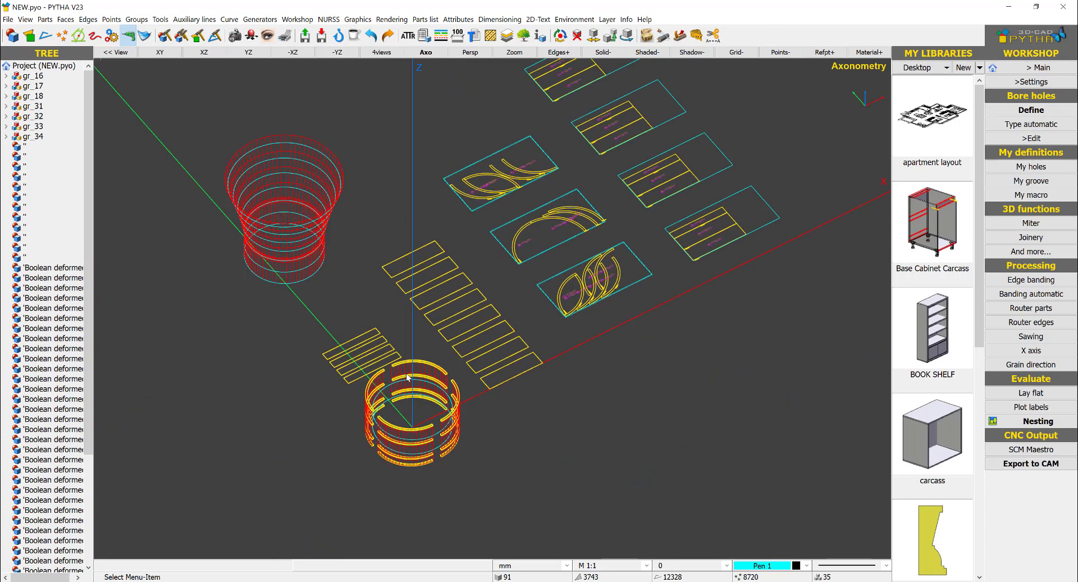
click(423, 35)
middle_drag(569, 333, 481, 341)
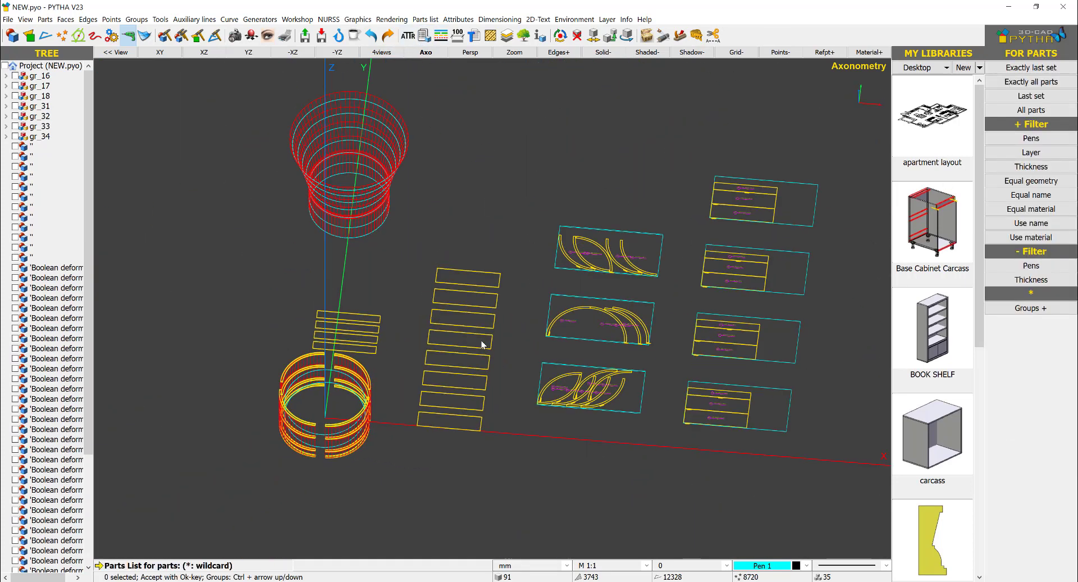
drag(511, 226, 434, 487)
scroll(405, 359, up, 2)
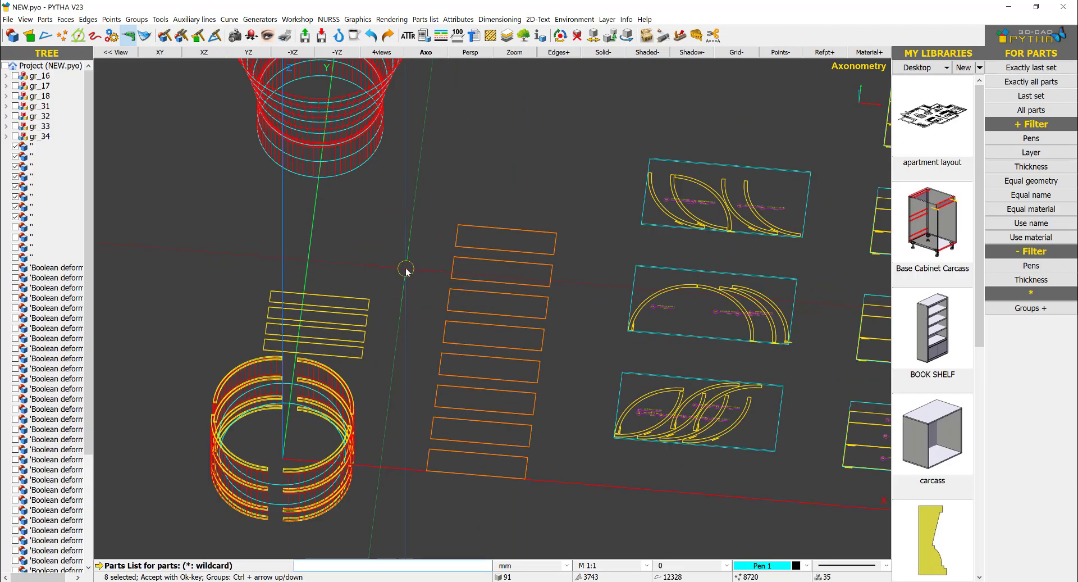
drag(405, 265, 354, 369)
middle_drag(419, 440, 539, 399)
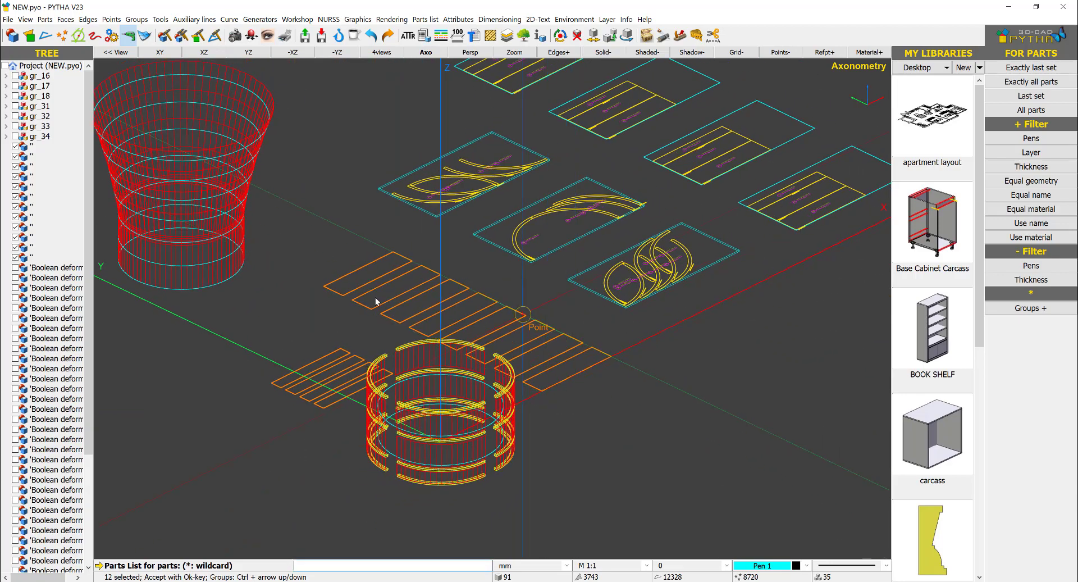
right_click(380, 237)
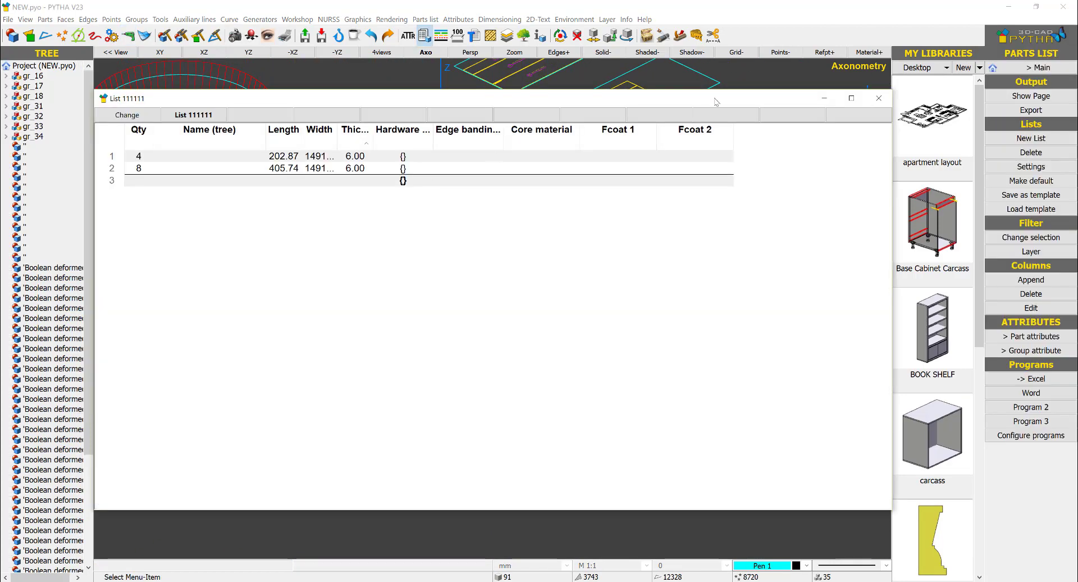
right_click(262, 119)
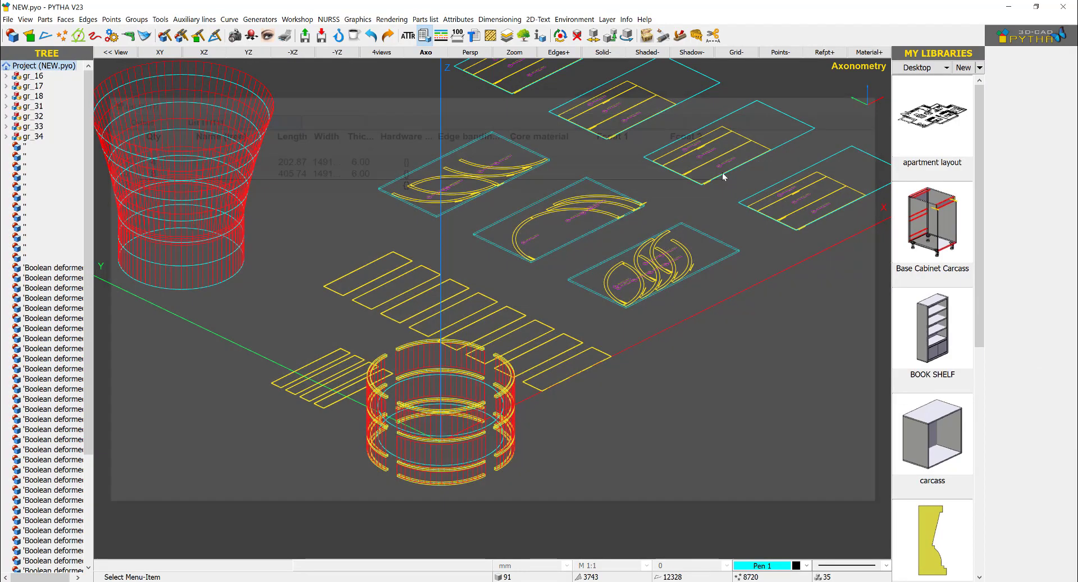
Generate a new parts list for all wide and narrow flattened panels using the Ottimo single template.
middle_drag(532, 323, 416, 349)
drag(577, 216, 476, 506)
drag(428, 293, 373, 358)
right_click(426, 249)
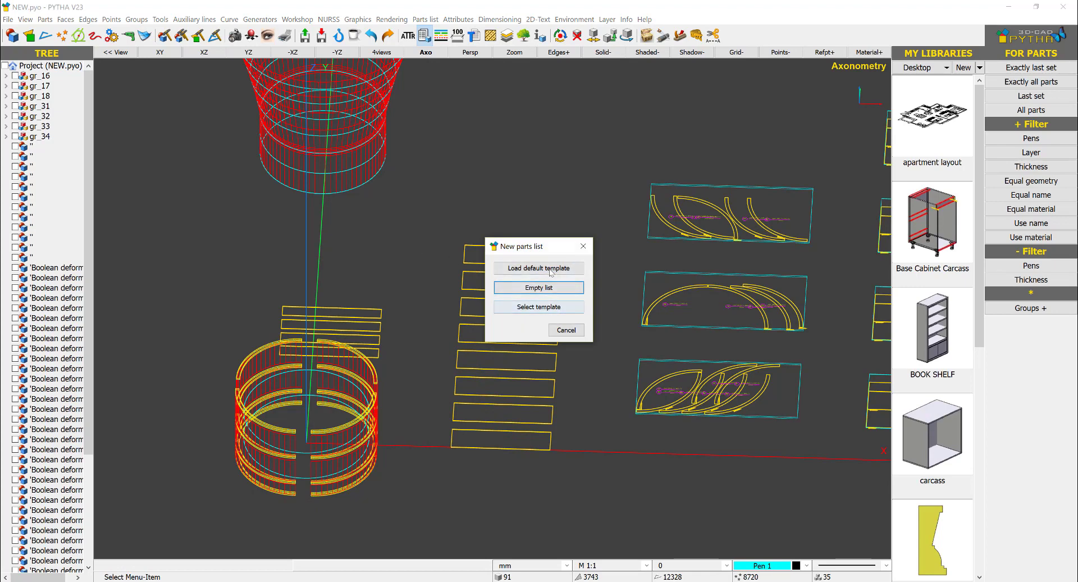
click(549, 308)
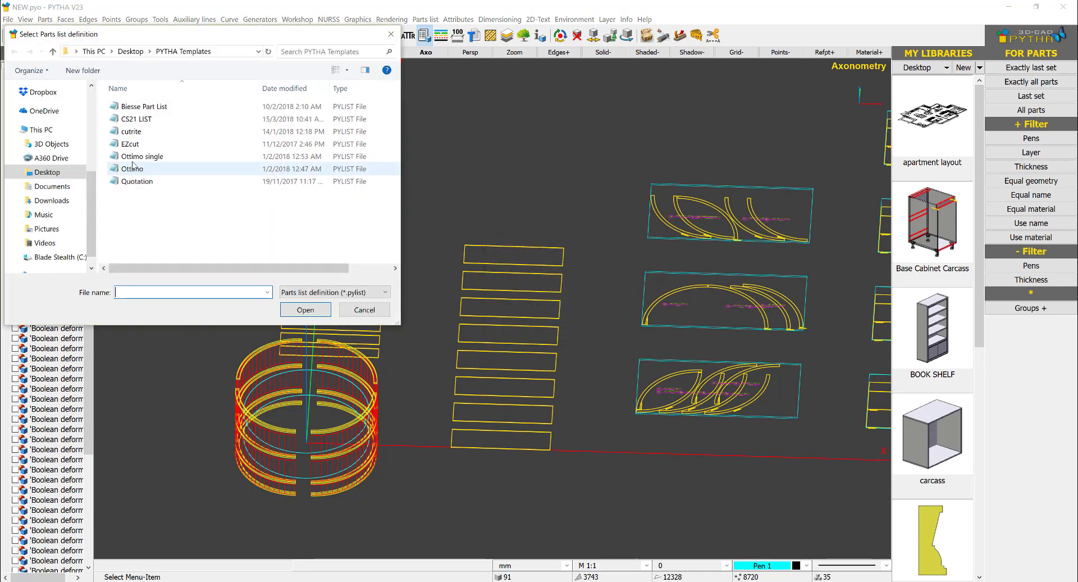
double_click(142, 157)
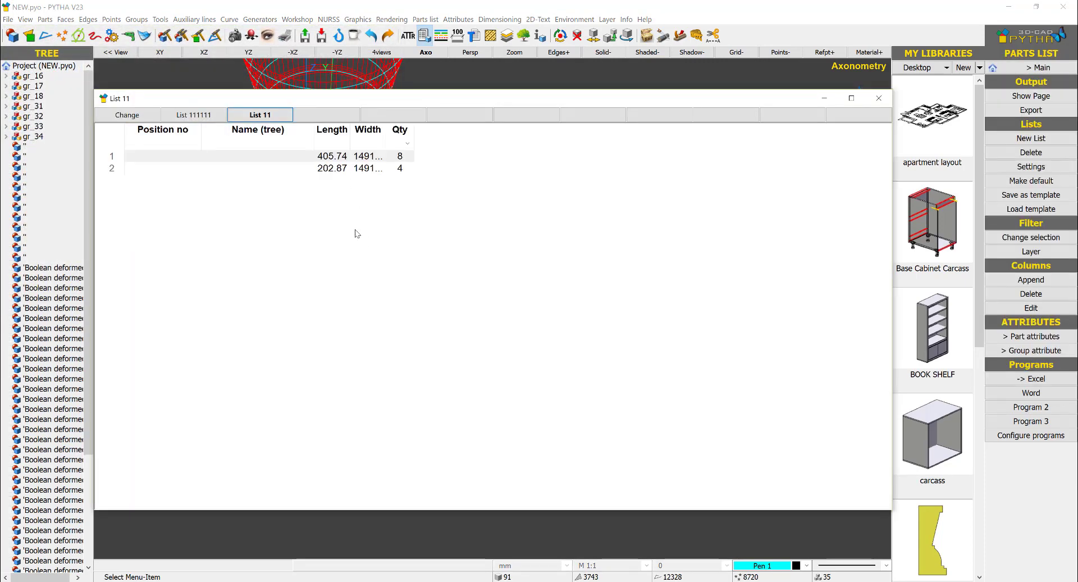
Export the panel parts list to the Desktop as a text file named profile test.
click(1031, 110)
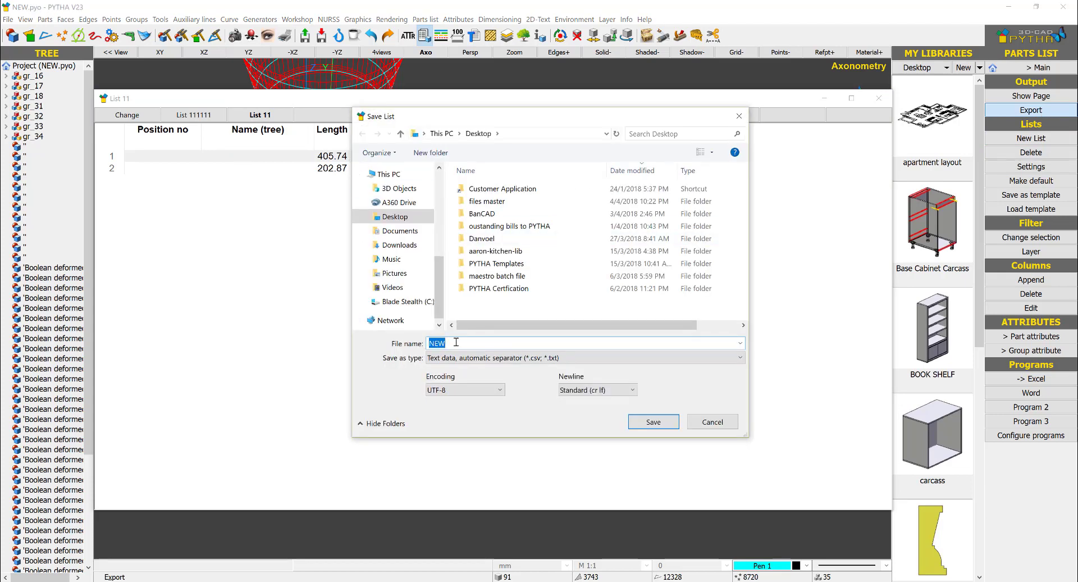
text(profile test)
key(Return)
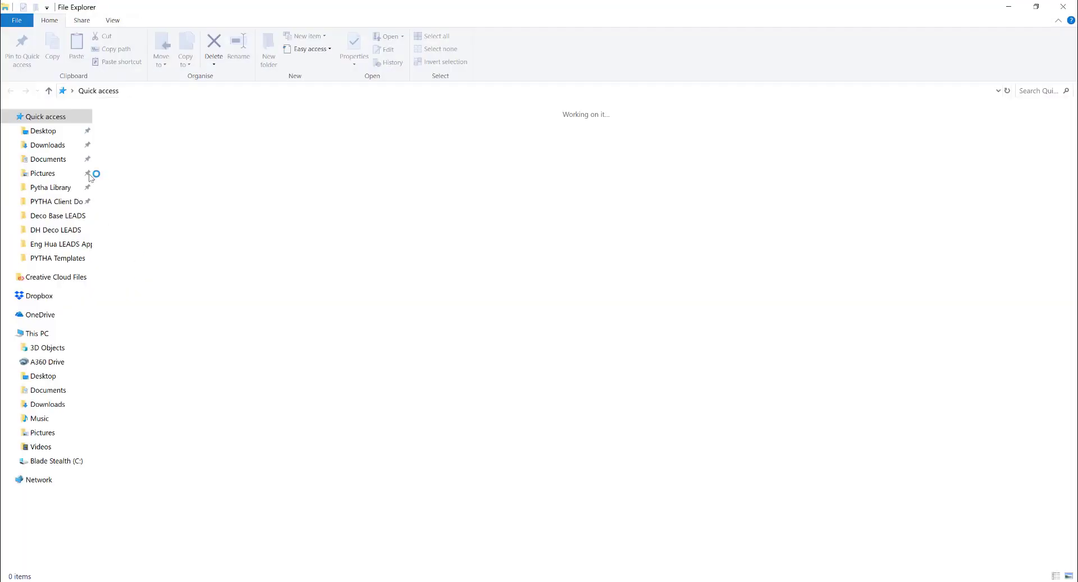
Open the exported profile test file in Excel and copy both panel rows, cells A2 to E3.
click(204, 239)
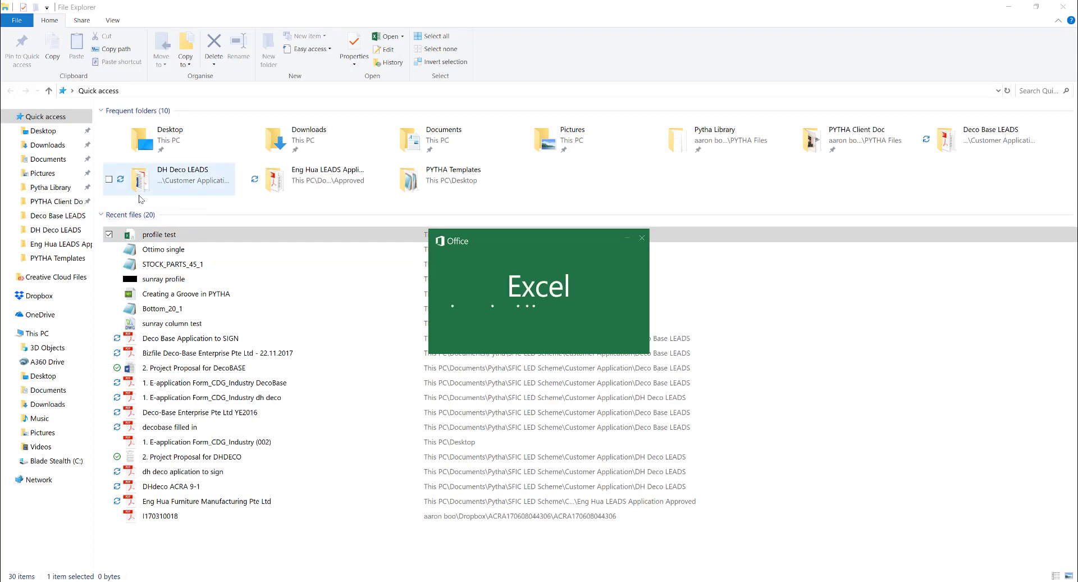
drag(45, 163, 211, 172)
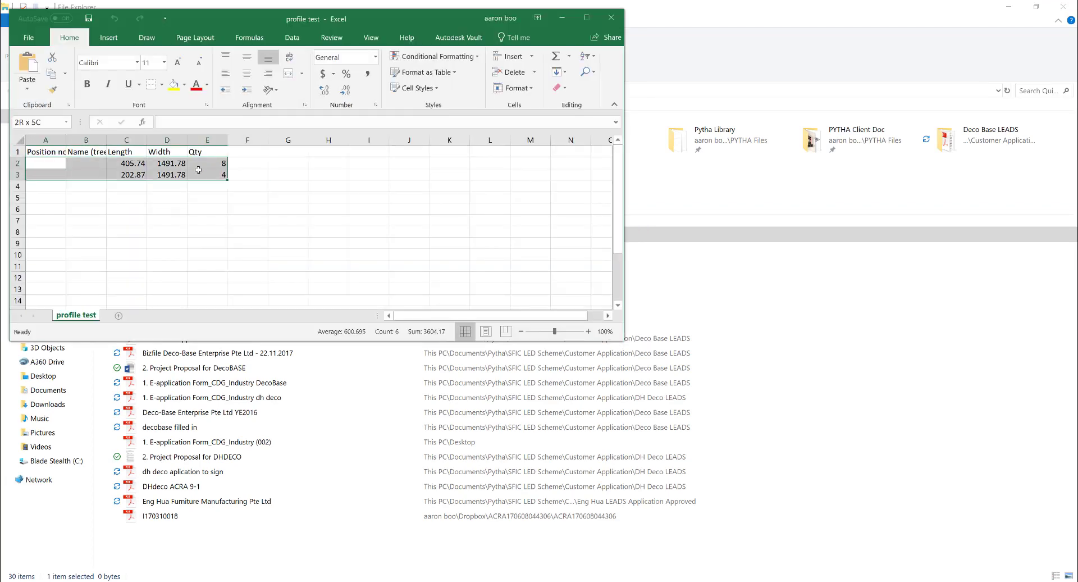
key(ctrl+c)
Switch to Ottimo Perfect Cut, open job management and paste the copied panel rows into the piece table.
key(alt+Tab)
key(alt+Tab)
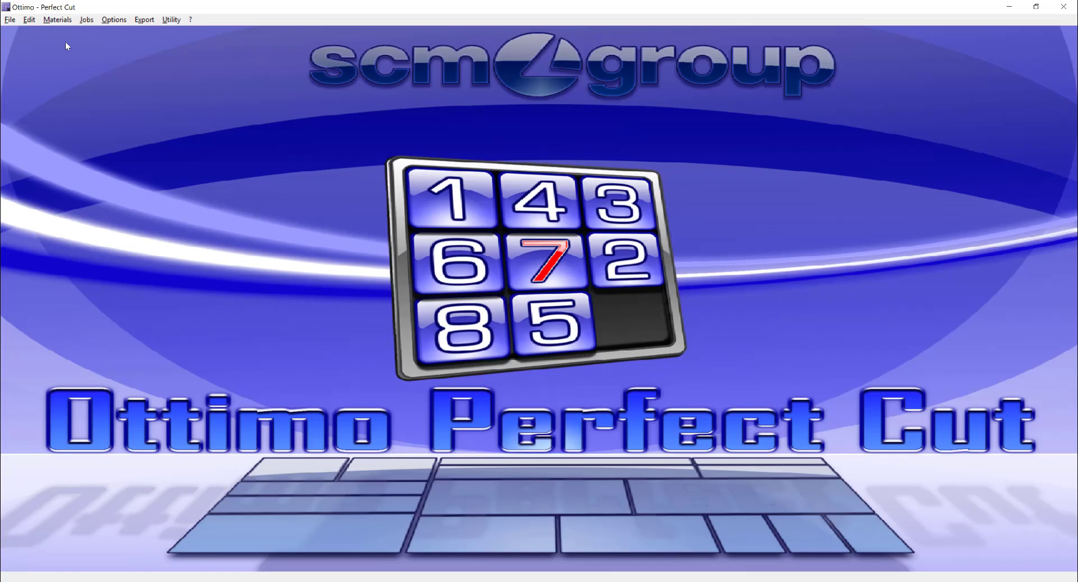
click(86, 20)
click(51, 31)
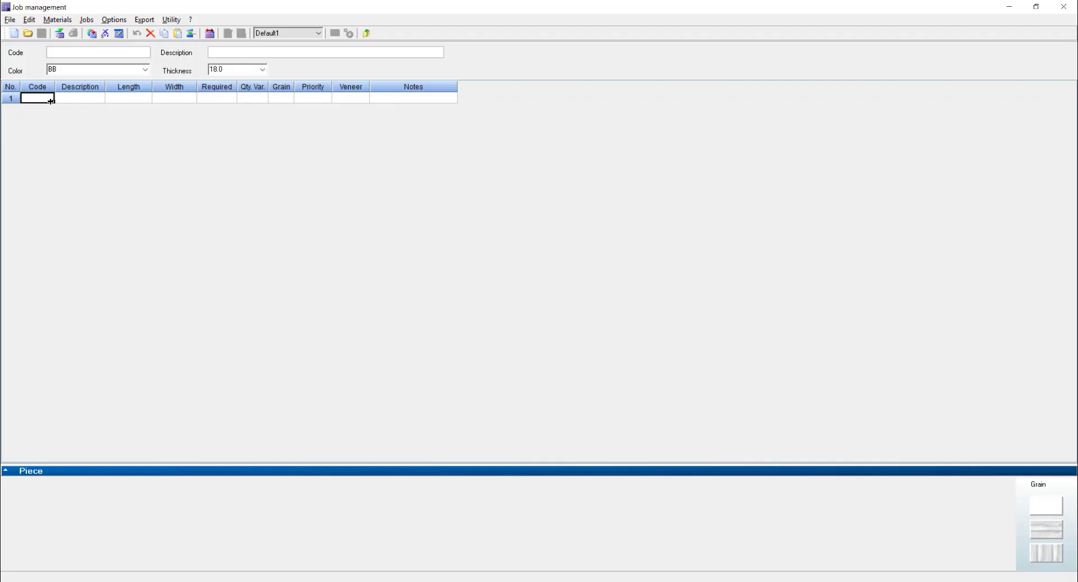
key(ctrl+v)
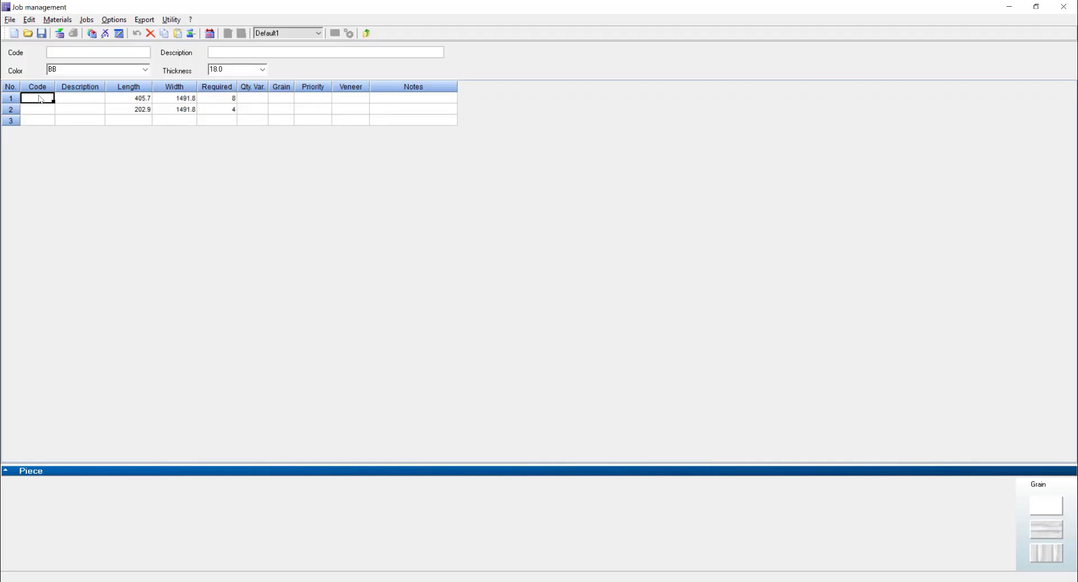
Set the job code to PROFILE, associate material BIL18BB11 and run the optimisation.
click(112, 50)
text(PROFILE)
click(348, 34)
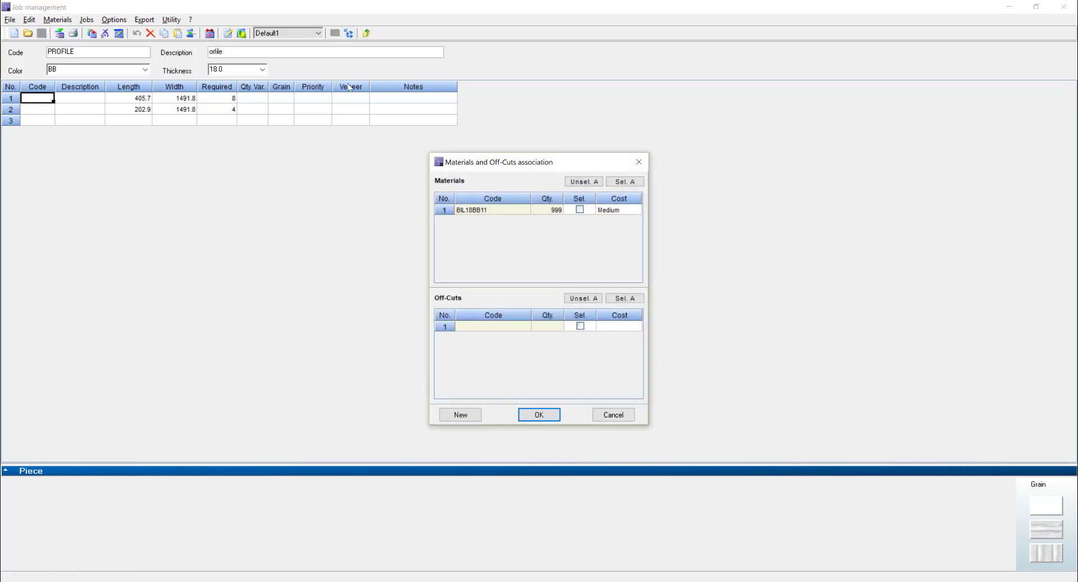
click(580, 209)
click(551, 414)
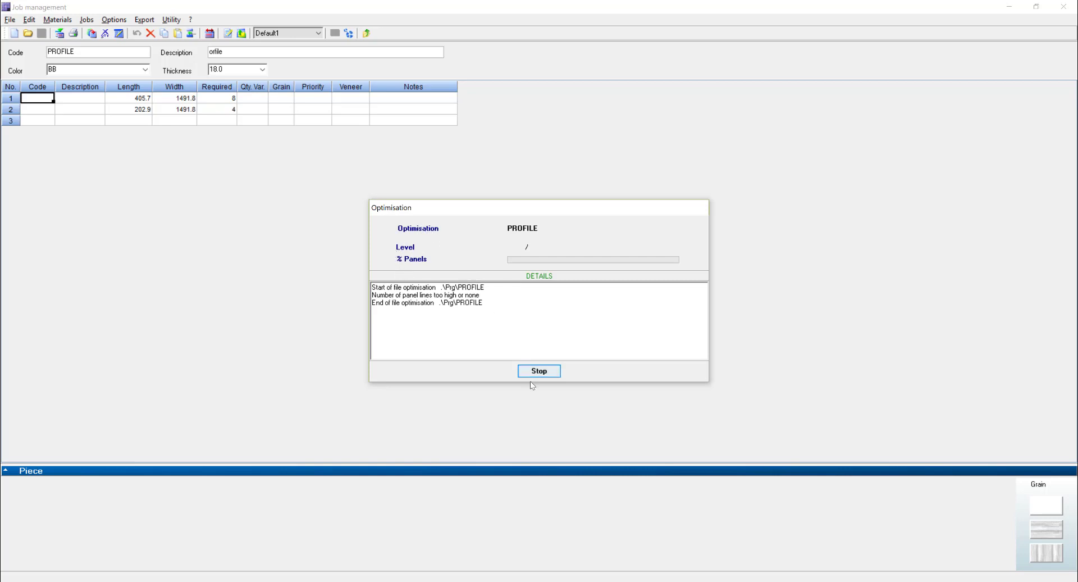
Swap the panel dimensions using Excel's width values: set both lengths to 1491.8 and the widths to 405.7 and 202.9.
click(174, 99)
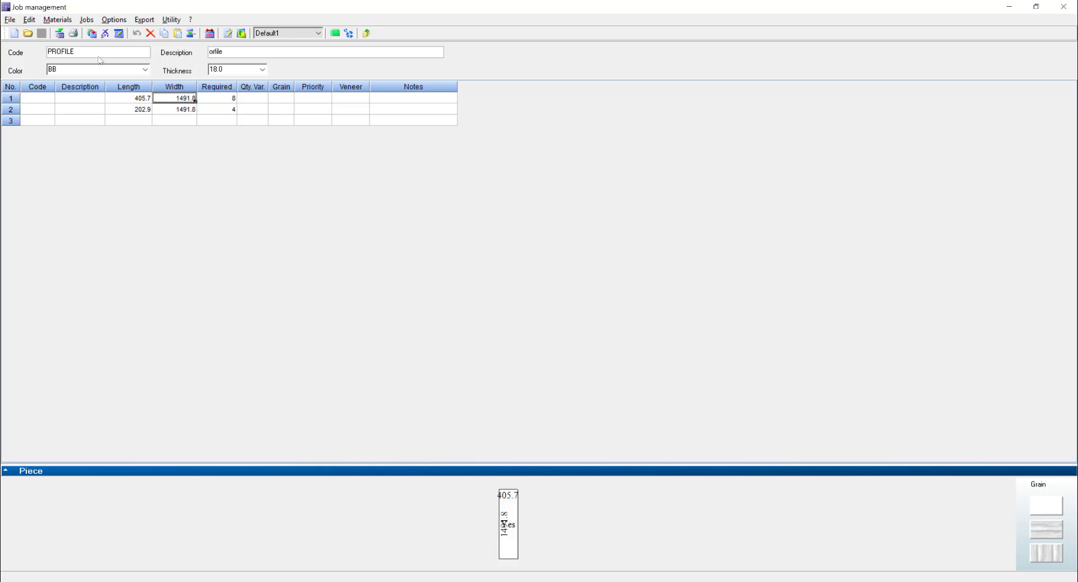
click(147, 98)
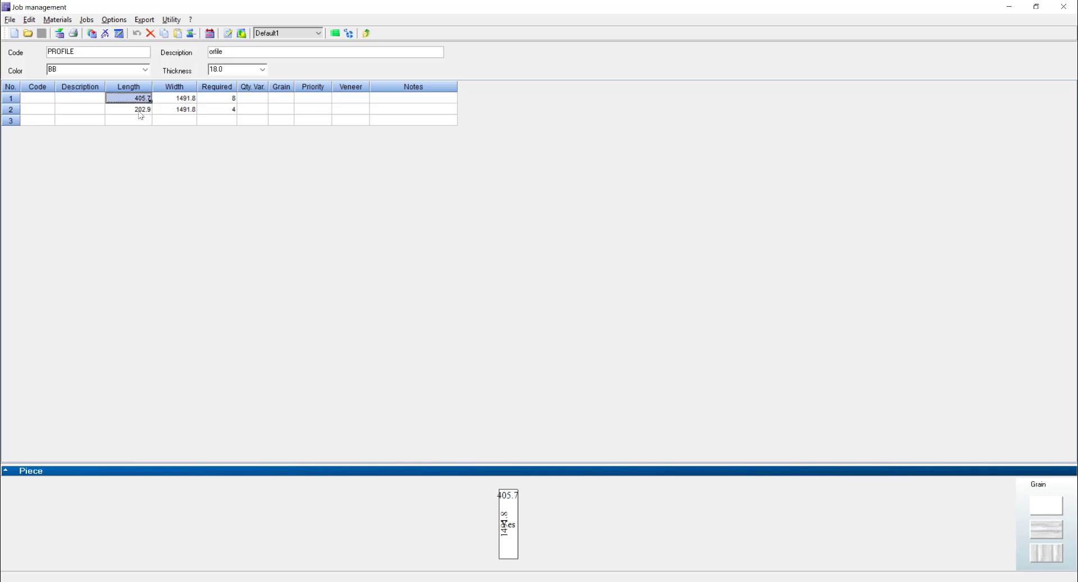
click(153, 100)
drag(145, 103, 141, 115)
click(182, 102)
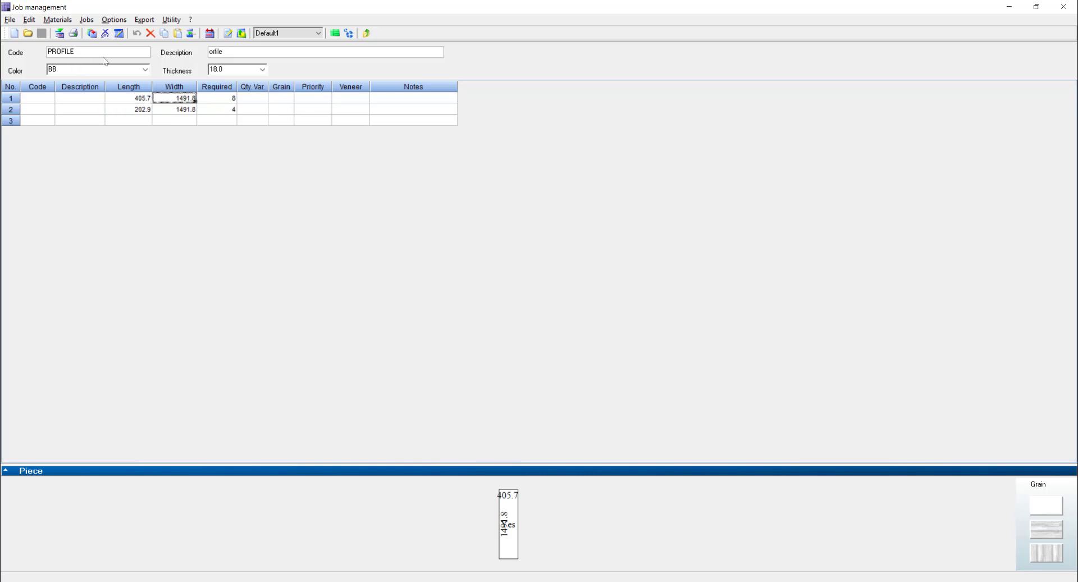
key(alt+Tab)
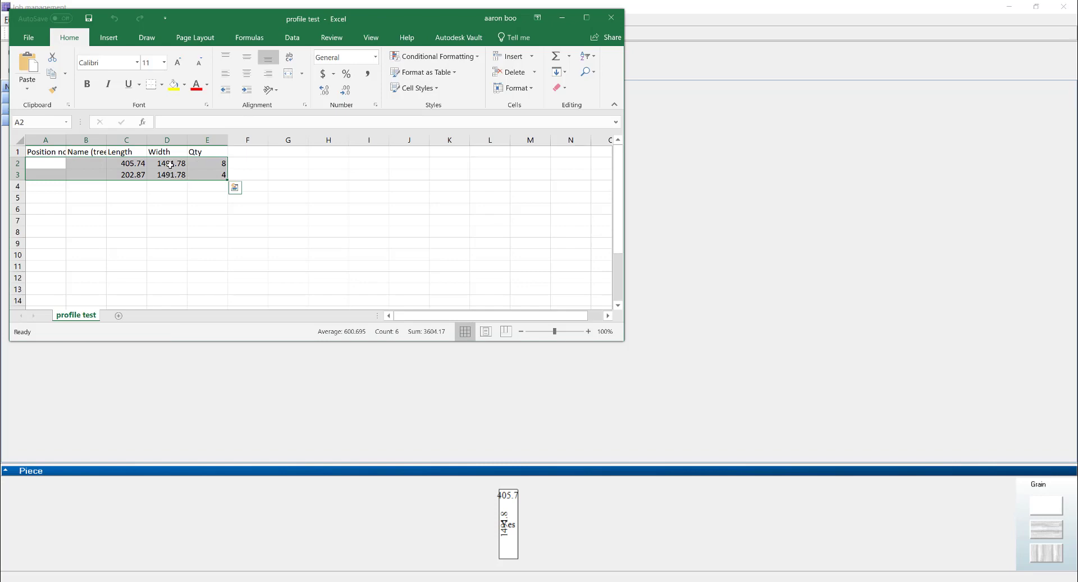
double_click(170, 163)
mouse_move(171, 164)
mouse_down()
mouse_move(167, 175)
mouse_move(169, 163)
mouse_up()
key(ctrl+c)
key(alt+Tab)
click(147, 99)
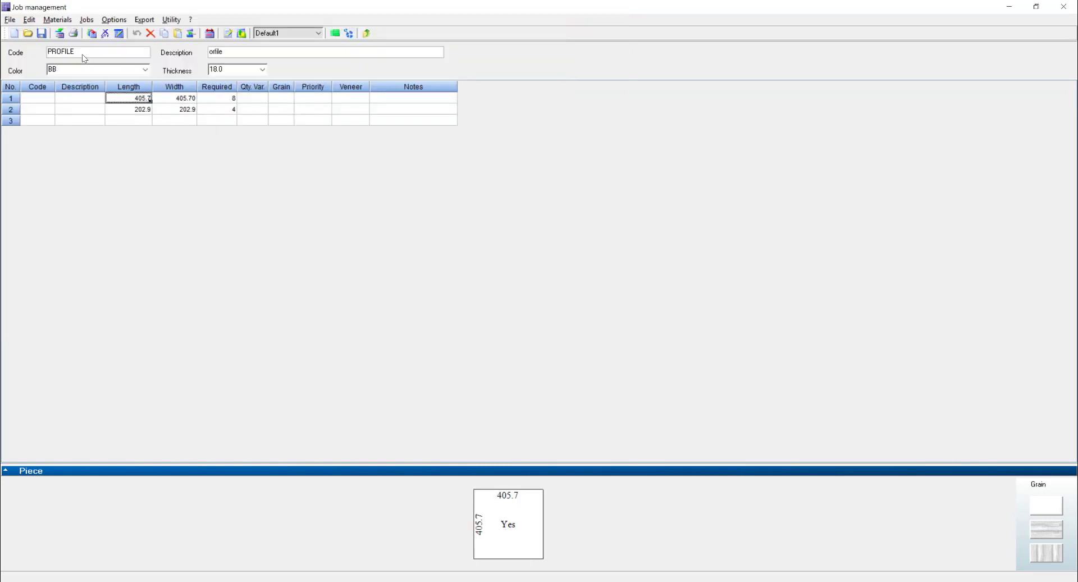
key(ctrl+v)
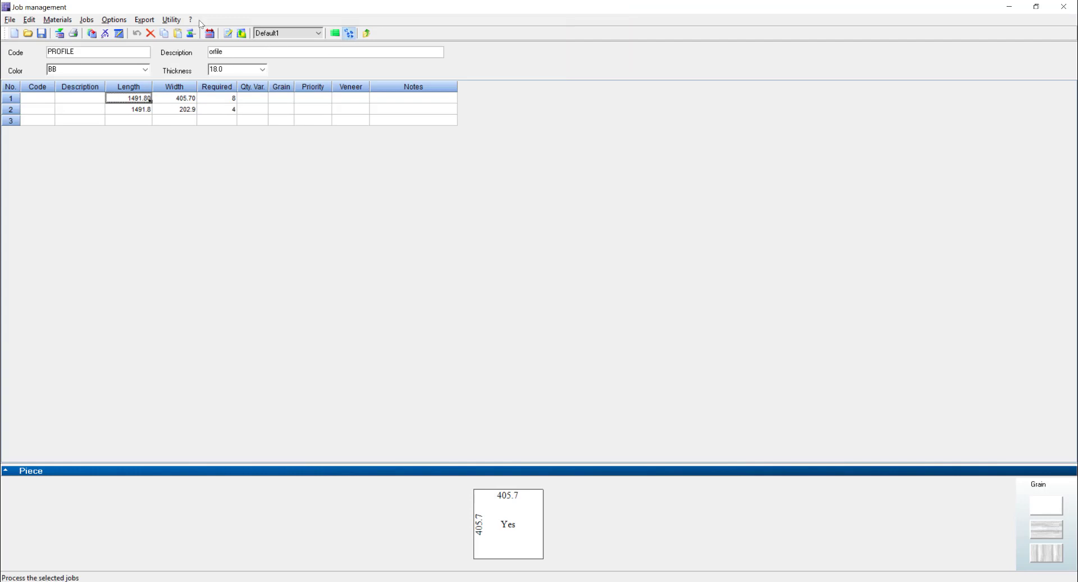
Try to optimise the PROFILE job with the swapped panel dimensions.
click(348, 33)
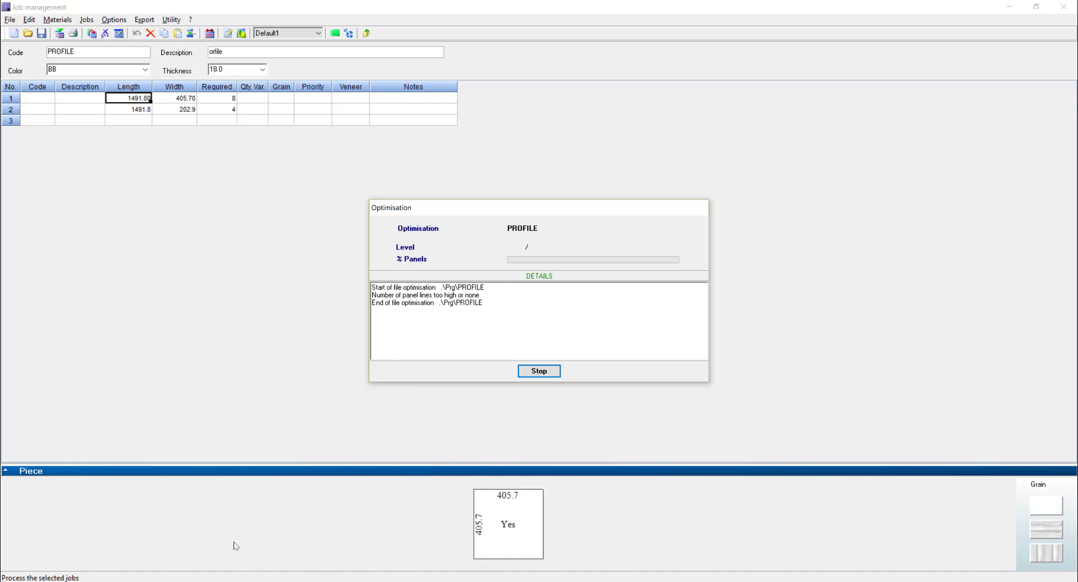
click(464, 580)
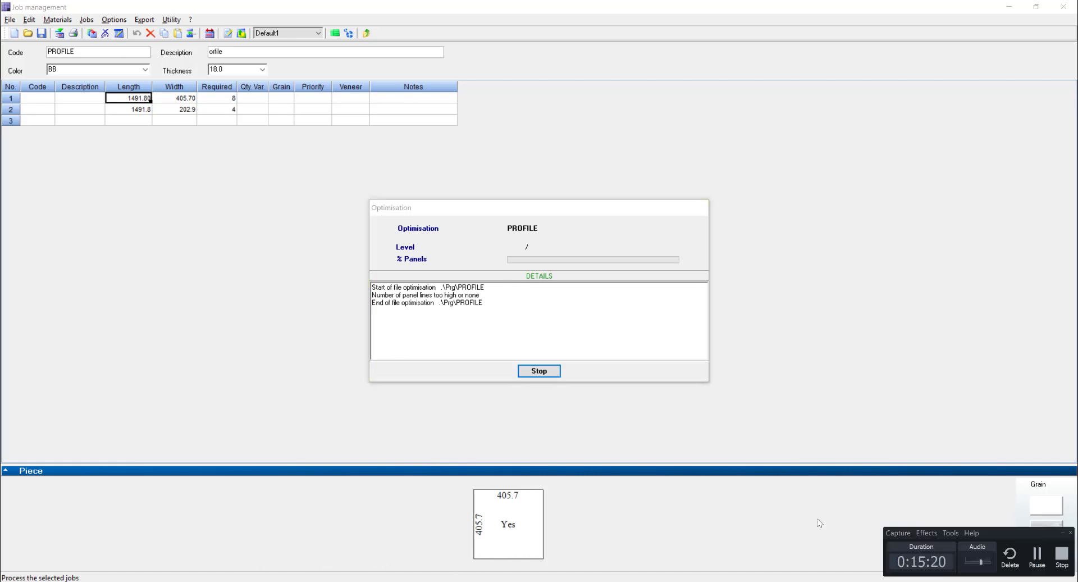
click(1049, 567)
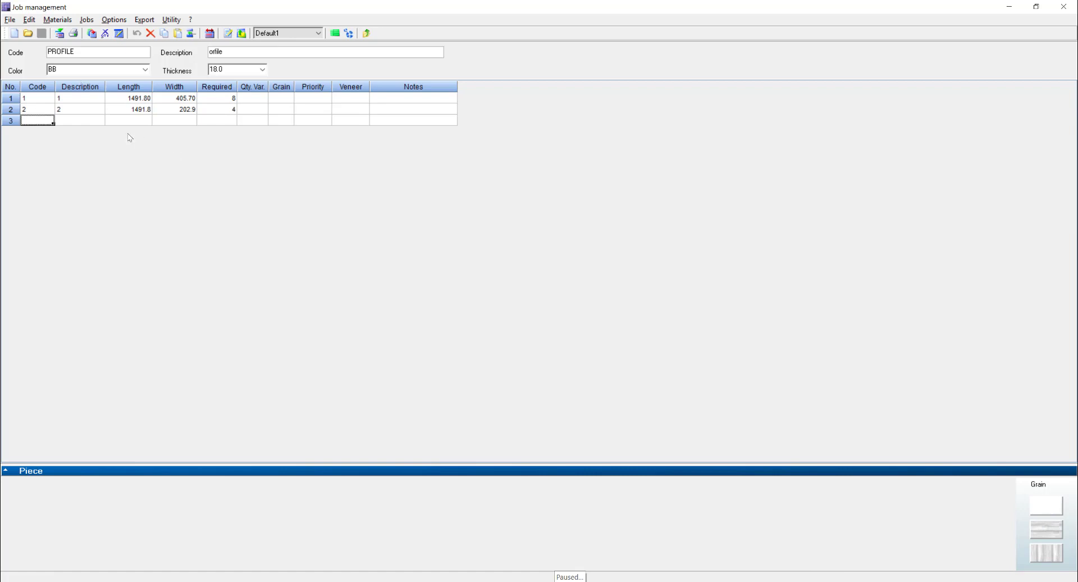
Process the PROFILE job again, accept overwriting the processed patterns, and open its cutting pattern in detail.
click(84, 100)
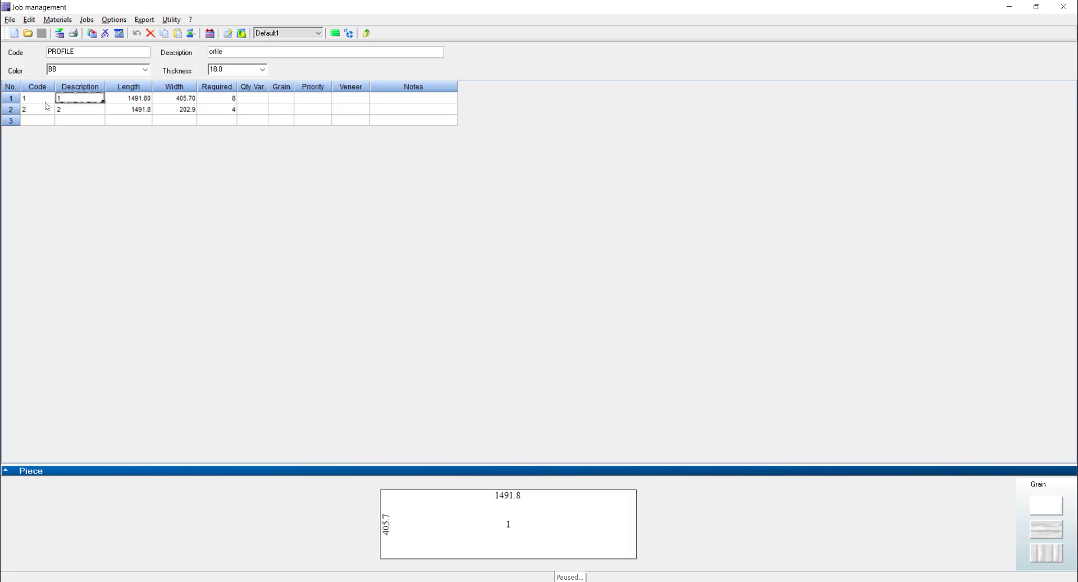
click(138, 101)
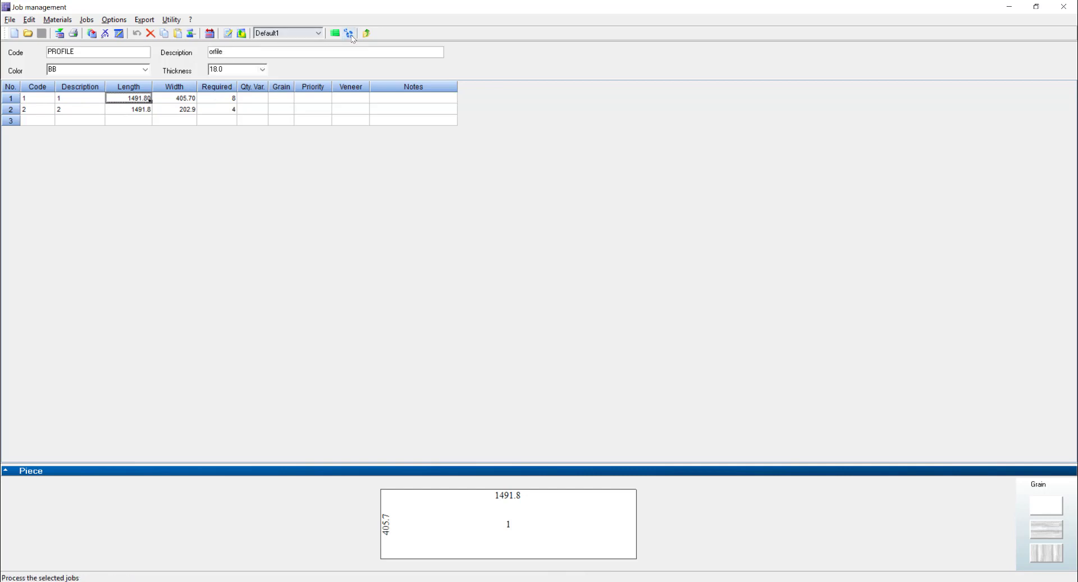
click(204, 27)
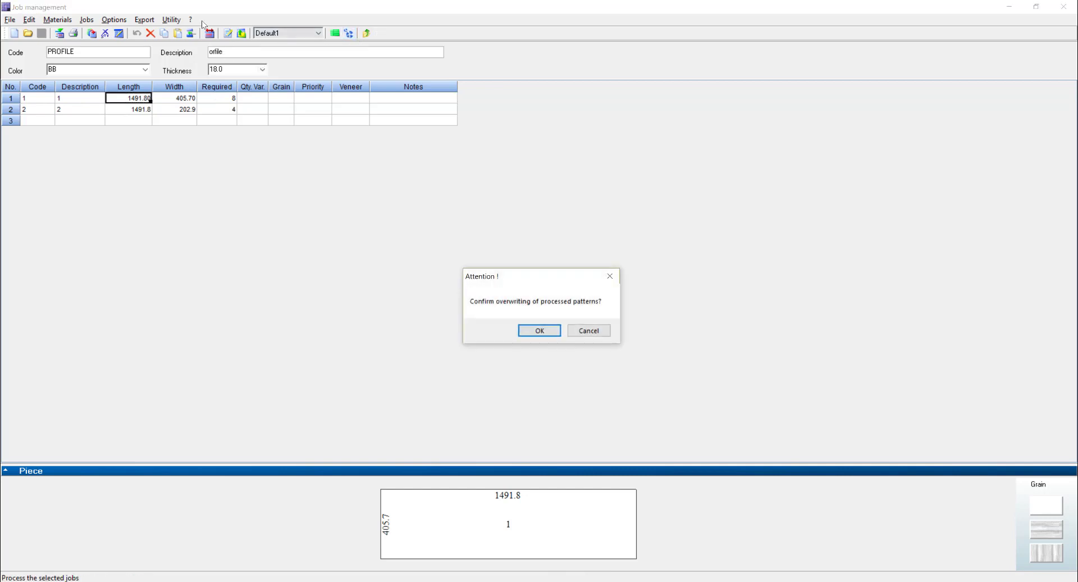
click(538, 328)
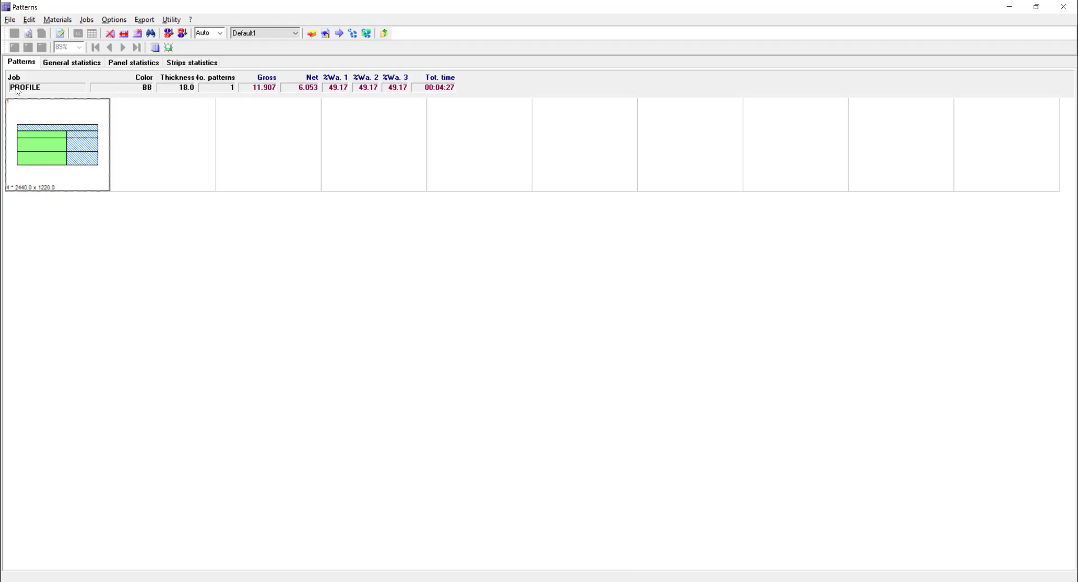
double_click(19, 91)
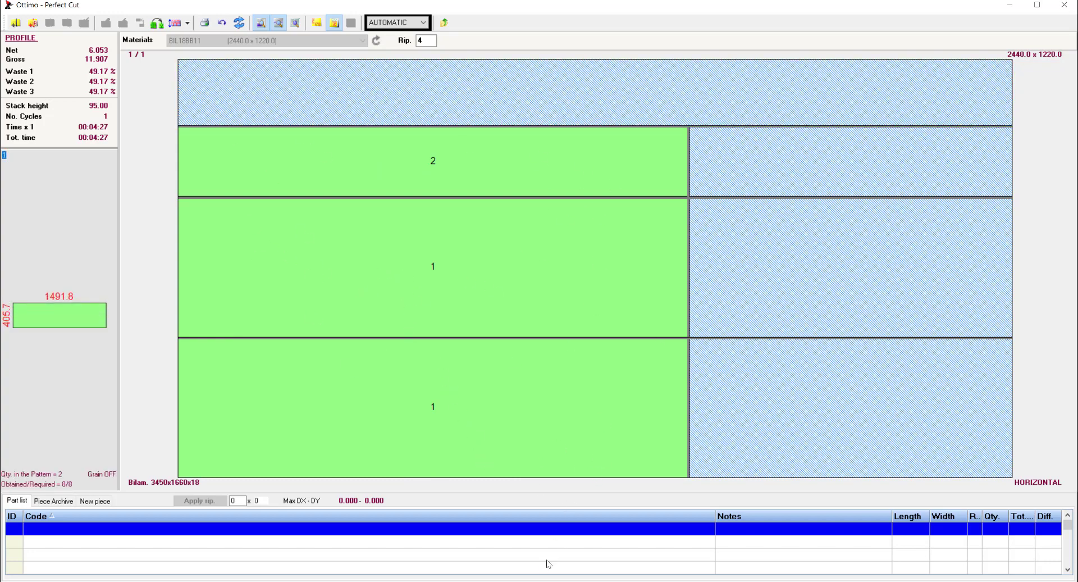
Switch back to PYTHA, close the parts list, and examine the nested ring and panel sheets alongside the column model.
click(544, 581)
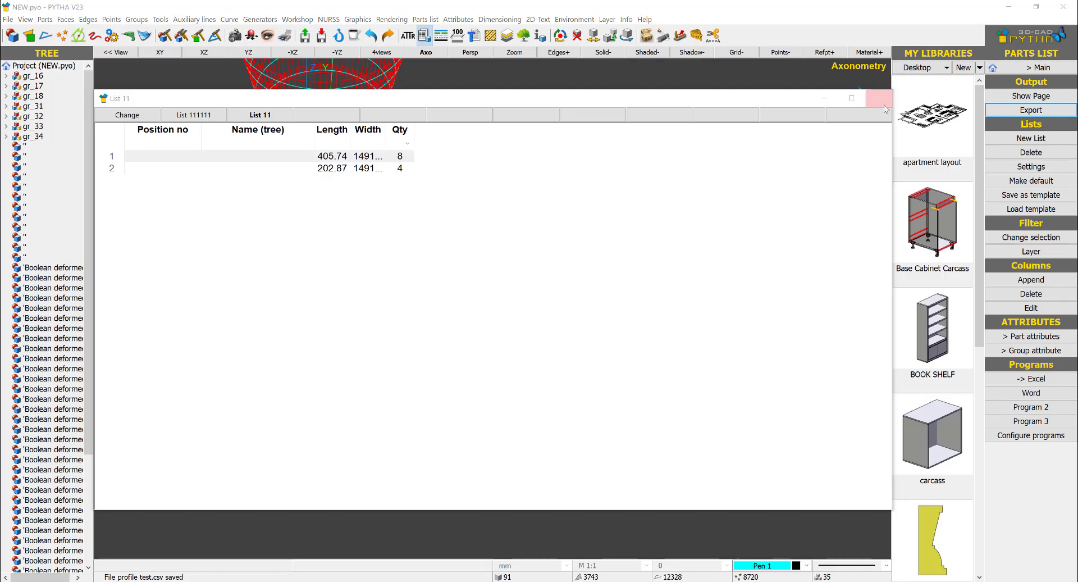
click(879, 97)
middle_drag(617, 381, 548, 402)
scroll(649, 385, down, 3)
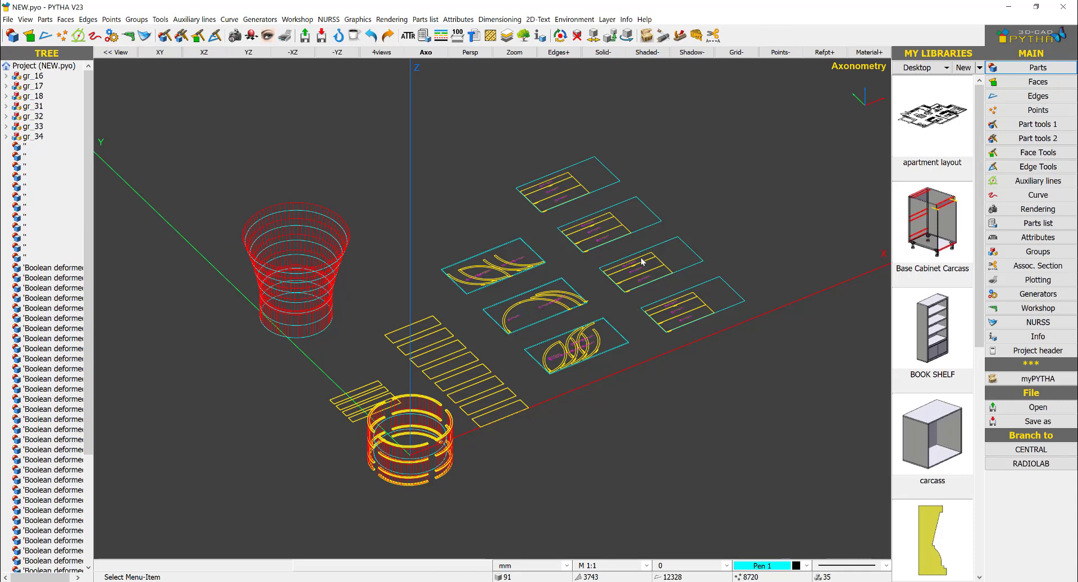
scroll(642, 261, up, 5)
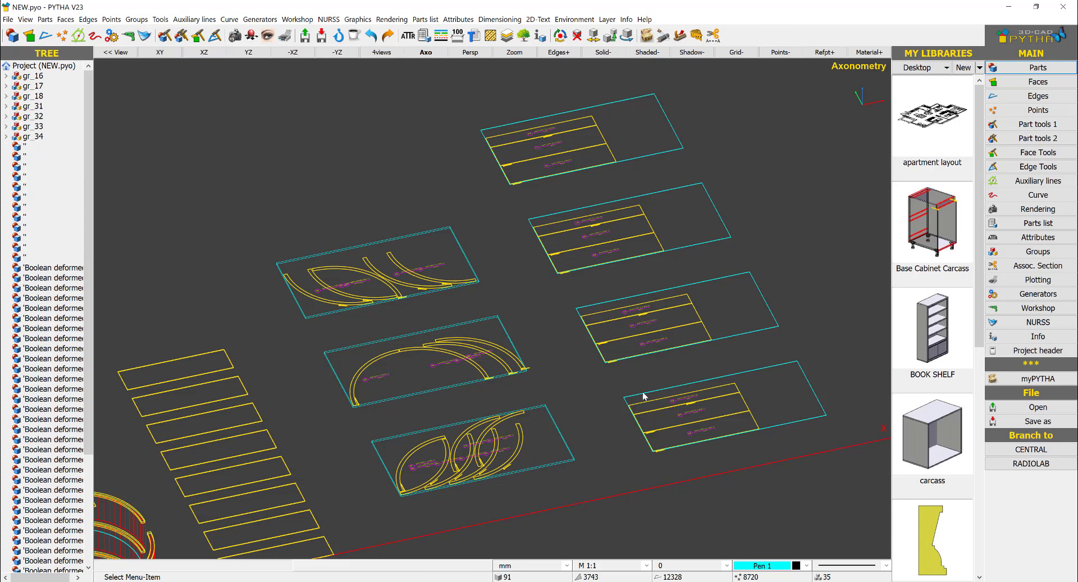
click(453, 581)
key(Home)
mouse_move(687, 351)
middle_down()
mouse_move(456, 372)
mouse_move(655, 352)
mouse_move(695, 369)
middle_up()
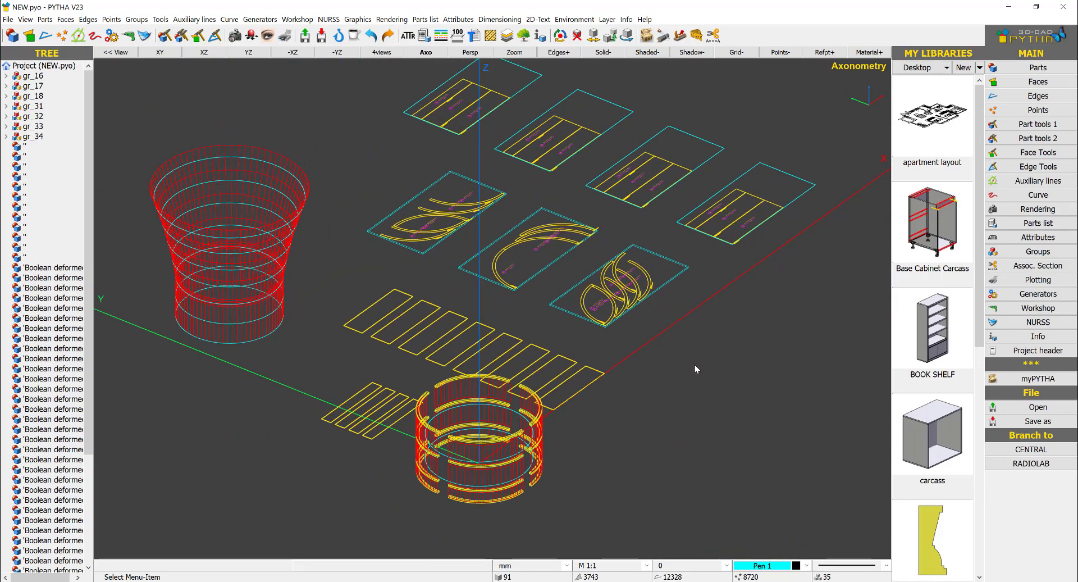
middle_drag(628, 457, 660, 410)
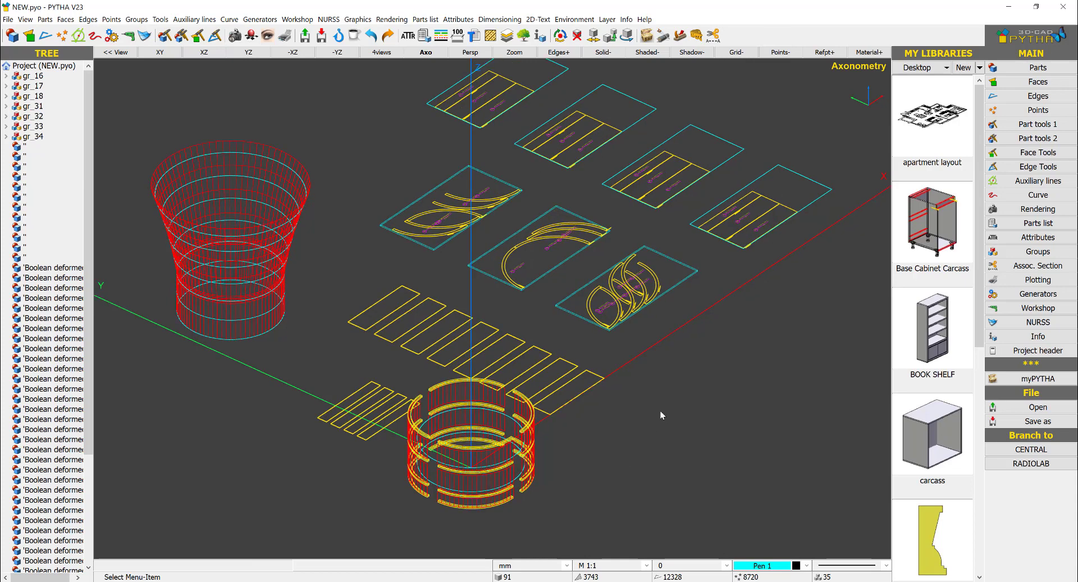